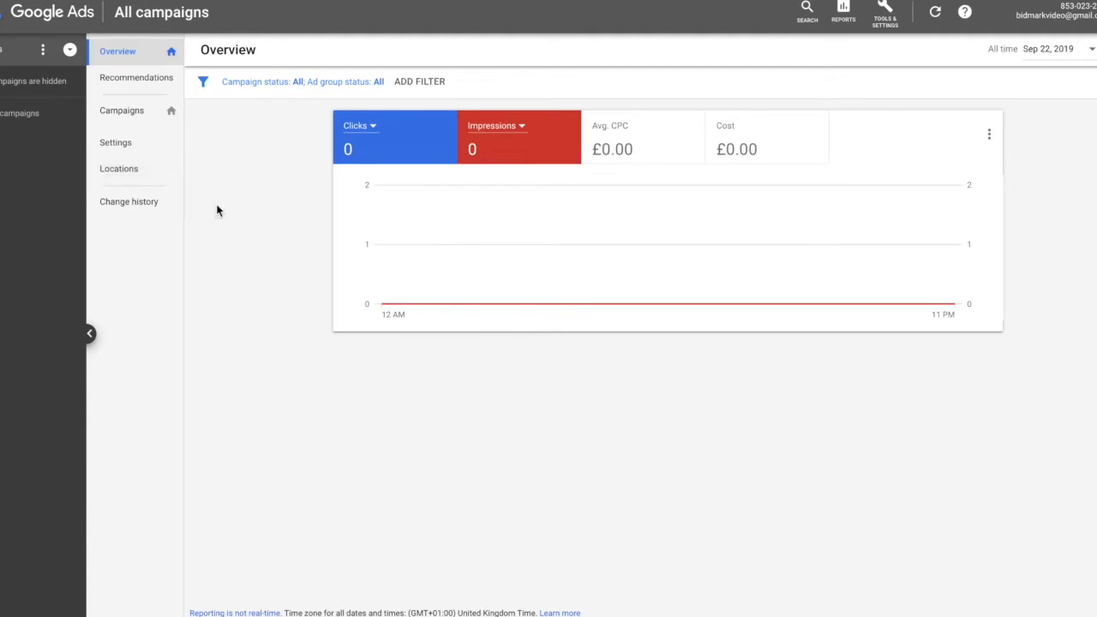
Open the Keyword Planner, dismiss its introduction and start discovering new keywords.
click(887, 22)
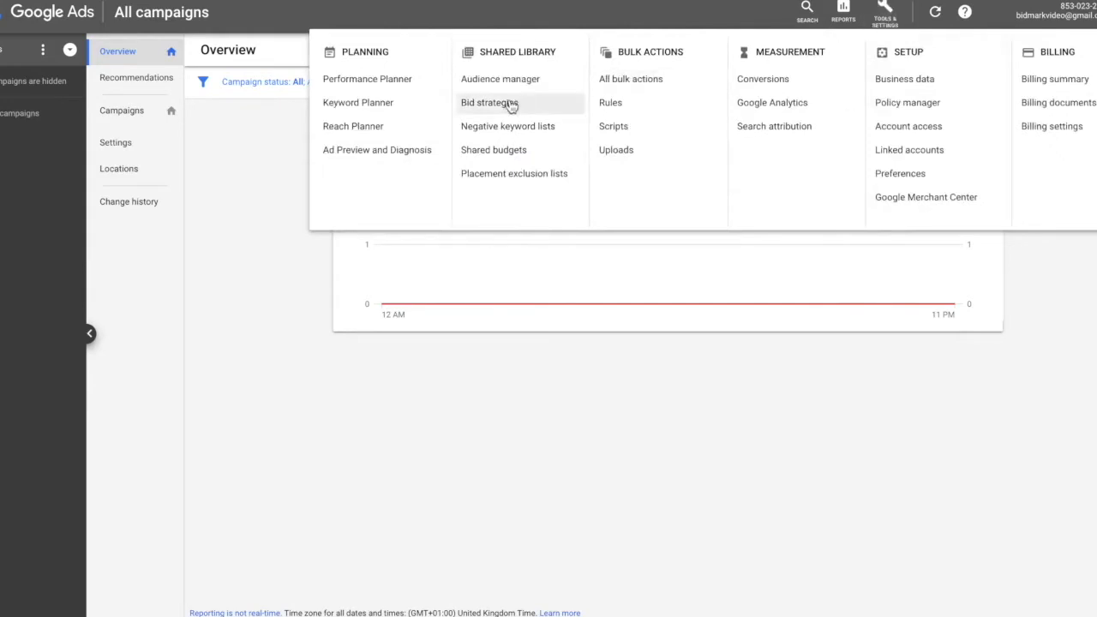
click(383, 111)
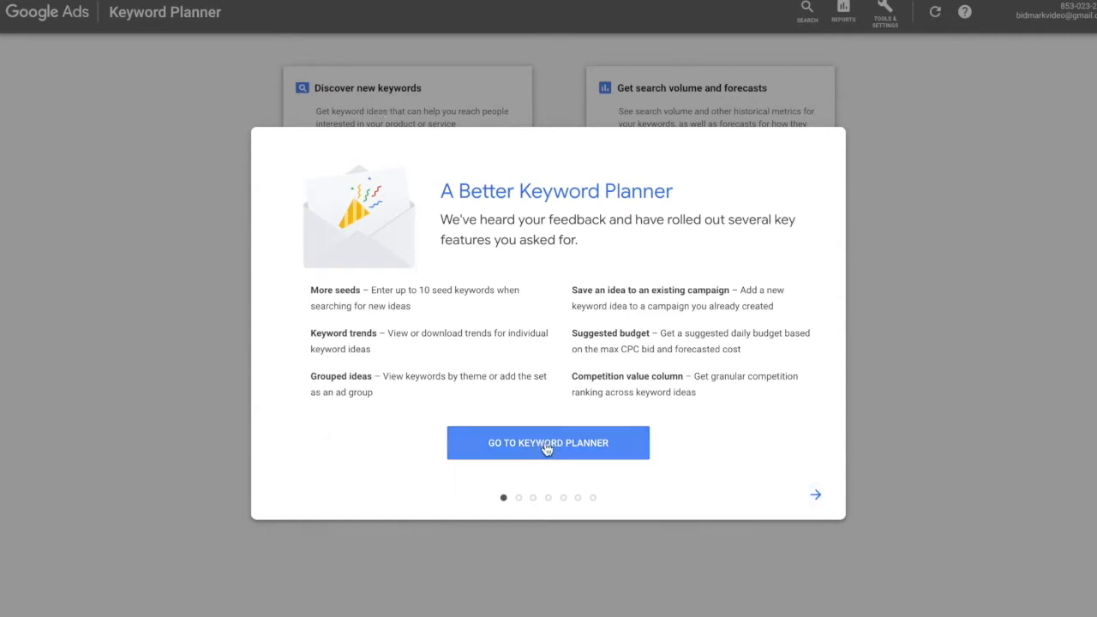
click(552, 450)
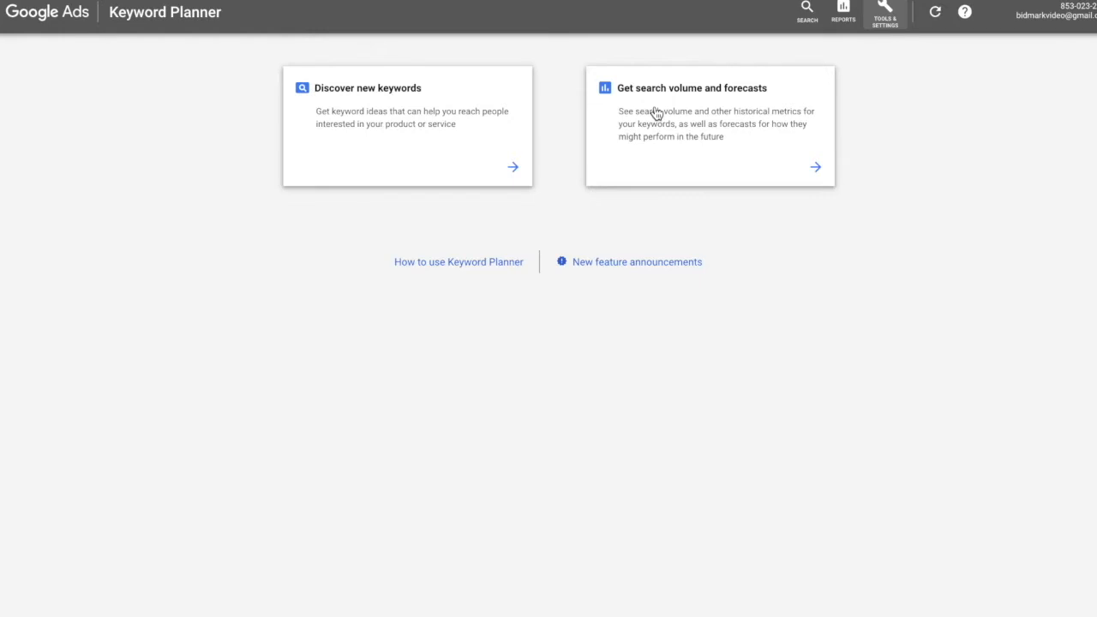
click(356, 93)
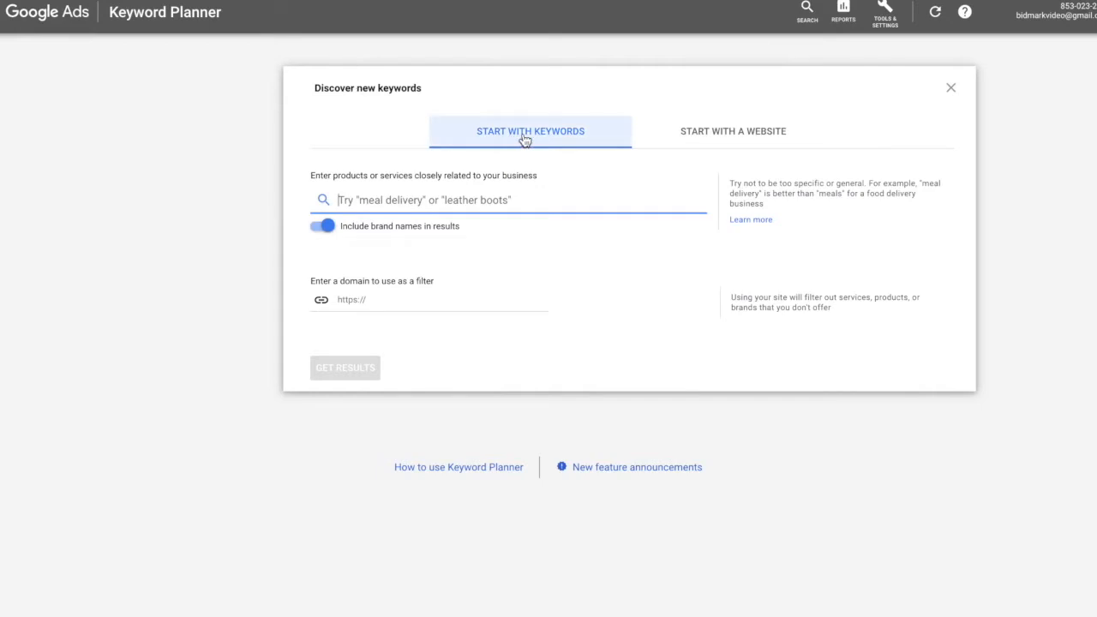
click(688, 146)
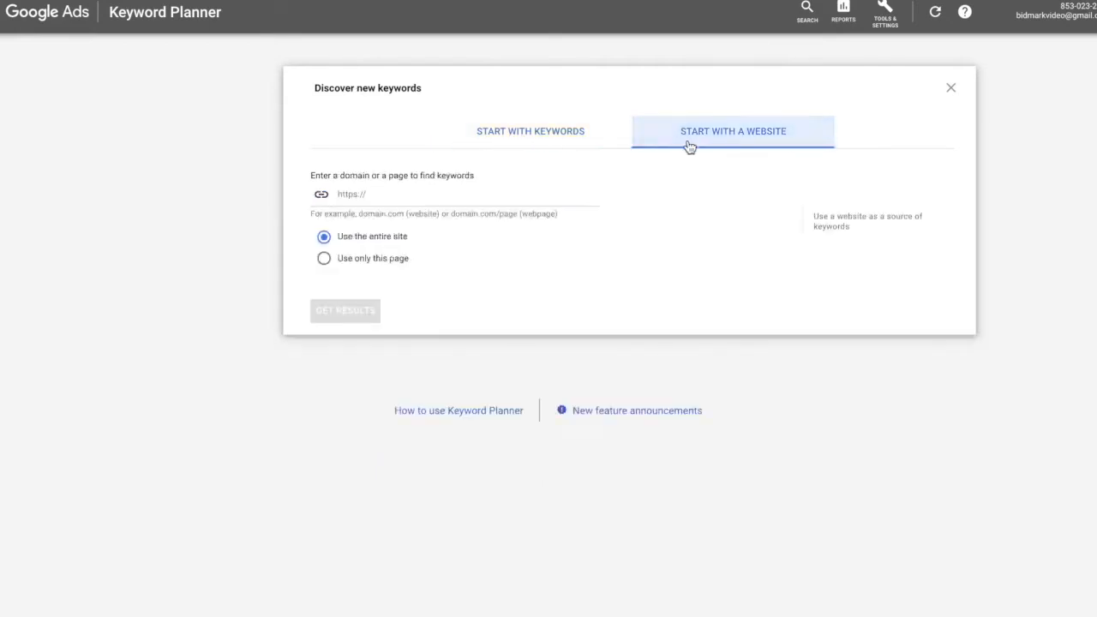
click(574, 150)
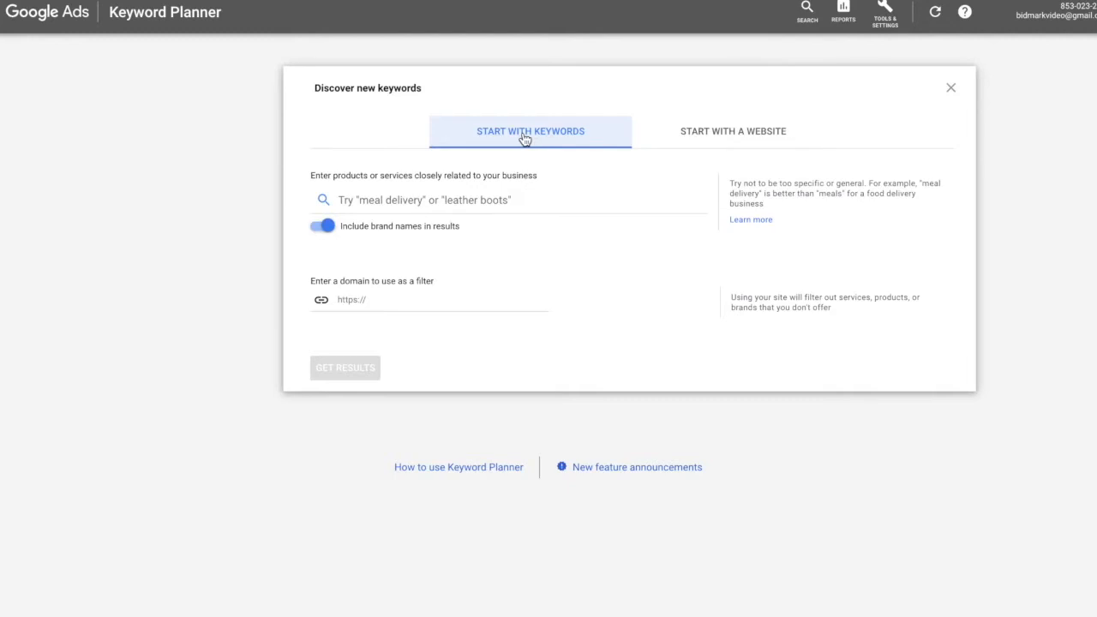
click(387, 198)
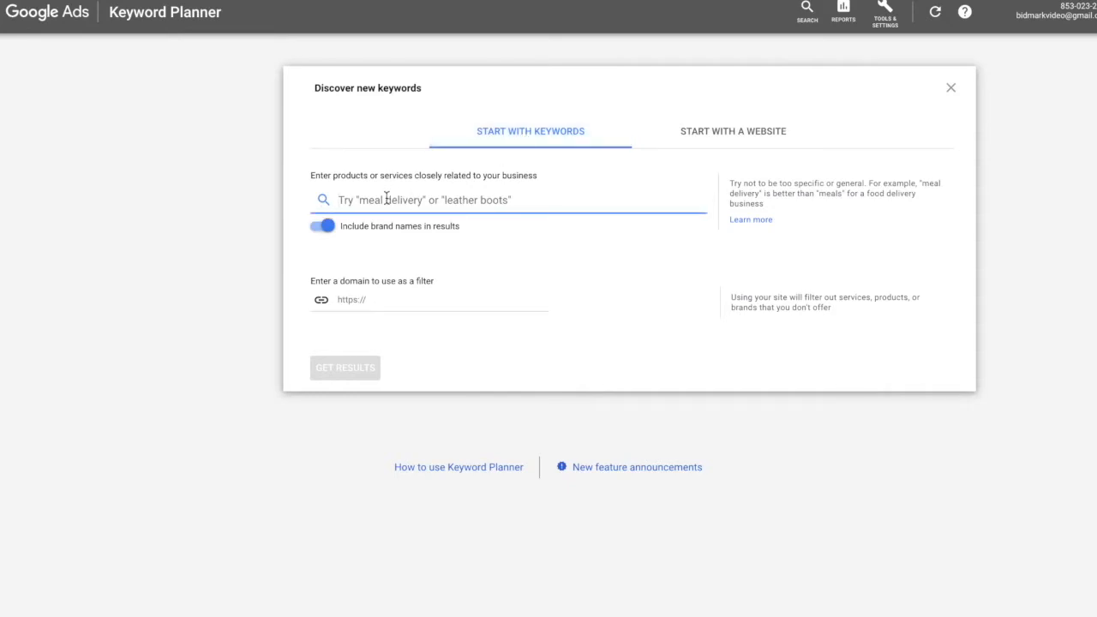
text(ppc)
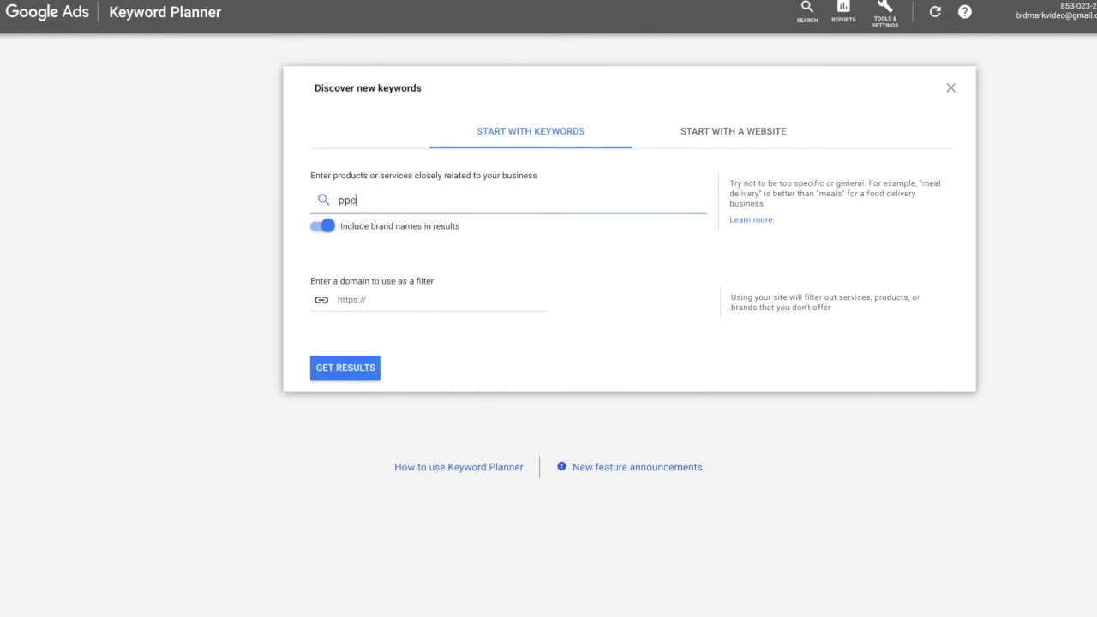
key(Return)
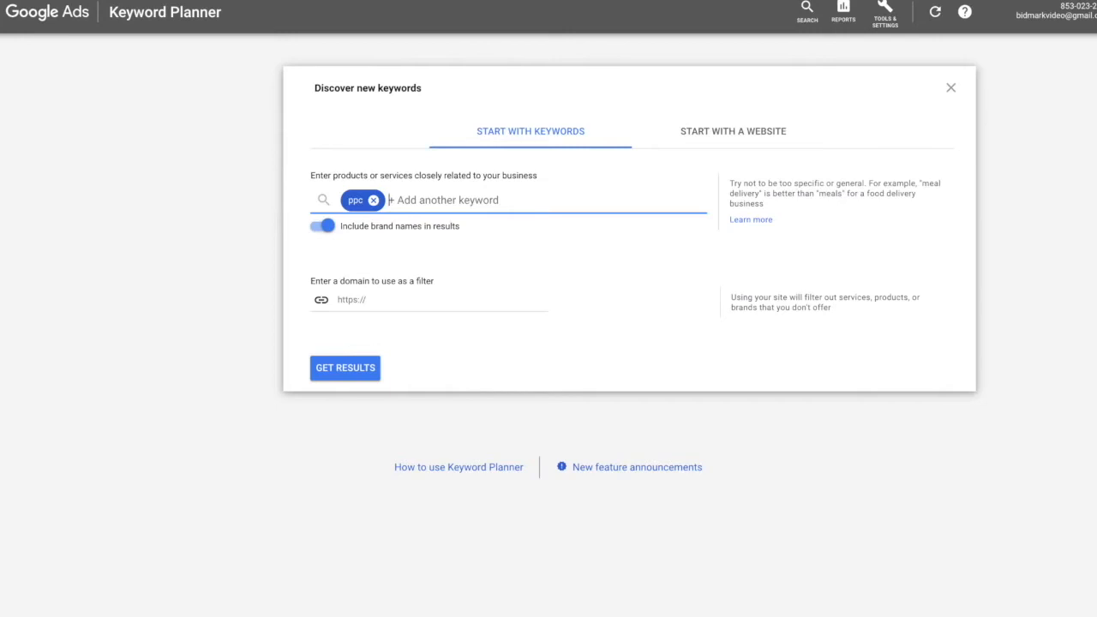
click(373, 200)
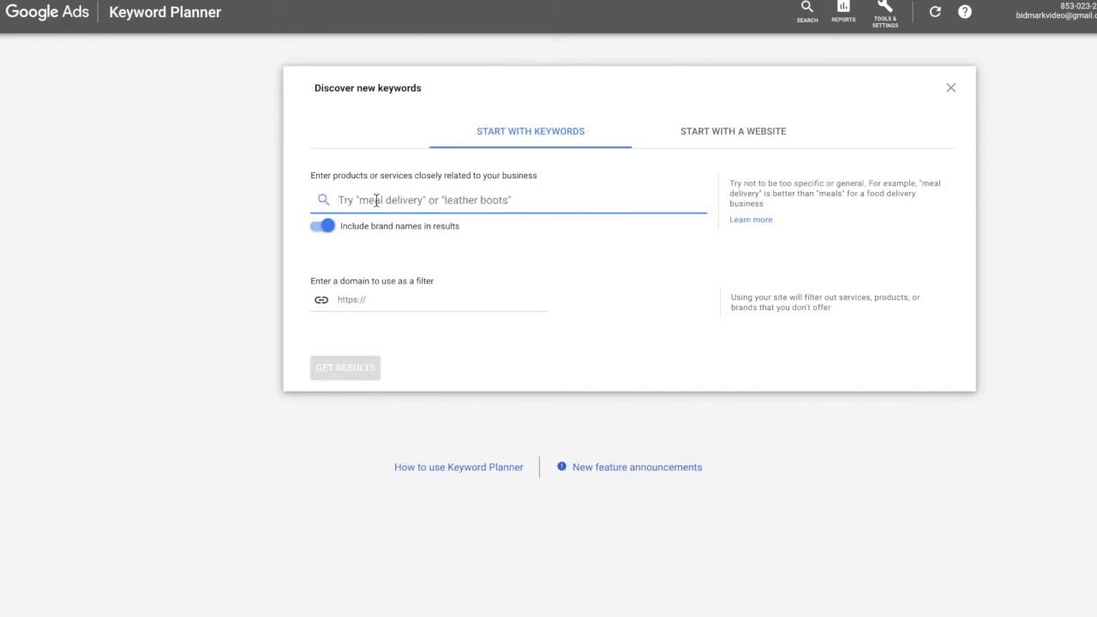
Add "ppc expert" and "ppc marketing agency" as seed keywords for the new keyword search.
text(ppc expert)
key(Return)
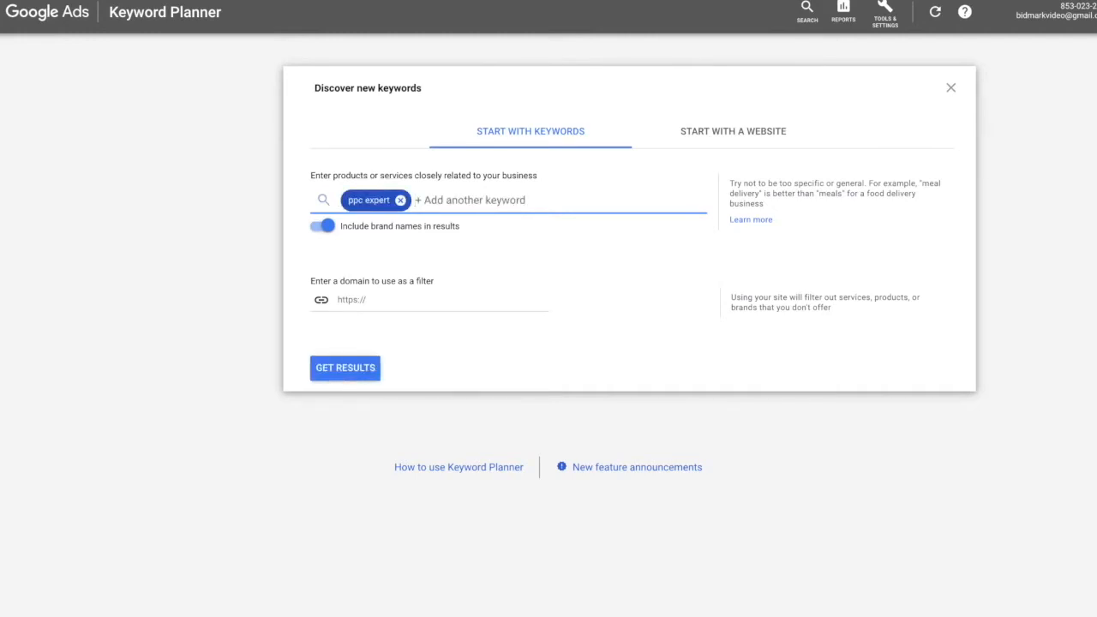
text(ppc)
text( cam)
key(BackSpace)
key(BackSpace)
key(BackSpace)
text(marketing agency)
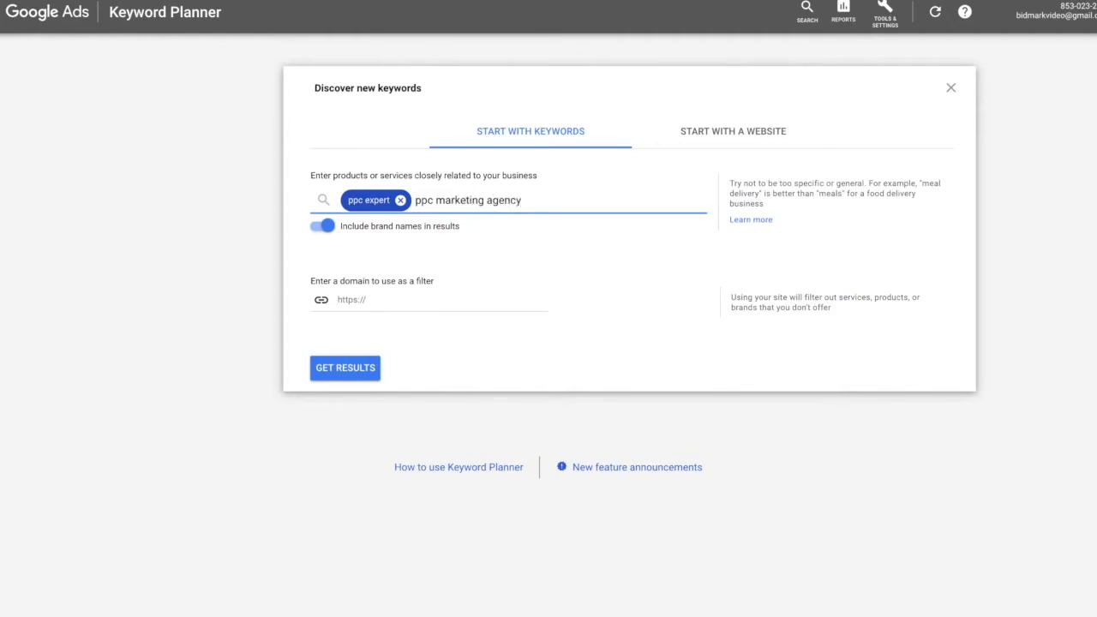
key(Return)
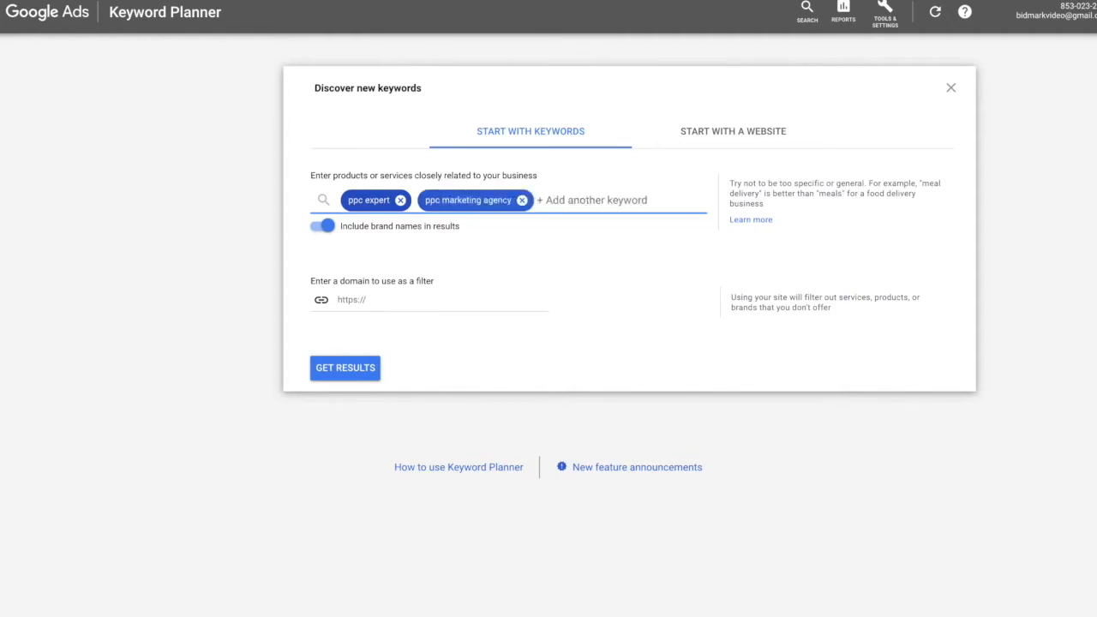
Add "outsourced ppc services" as another seed keyword and get the keyword results.
text(outsourc)
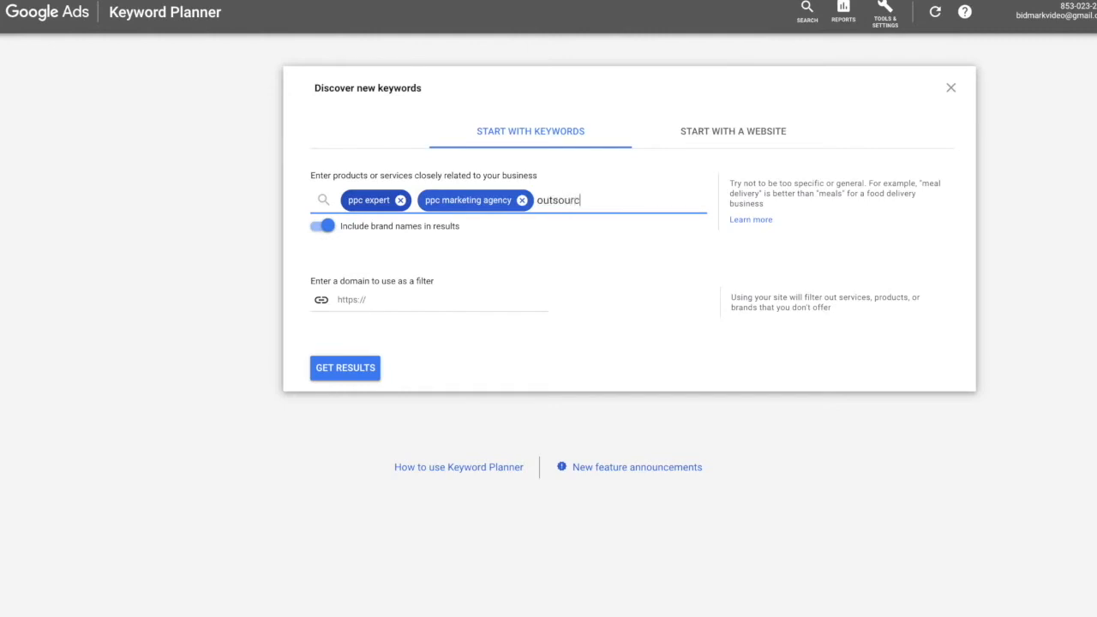
text(ed ppc services)
key(Return)
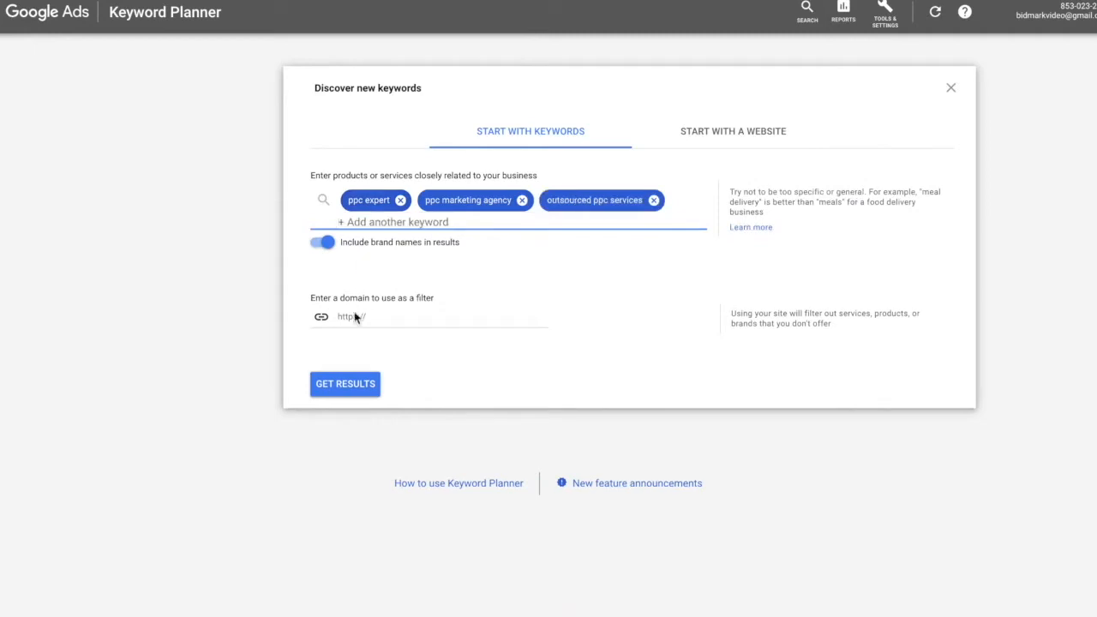
click(356, 393)
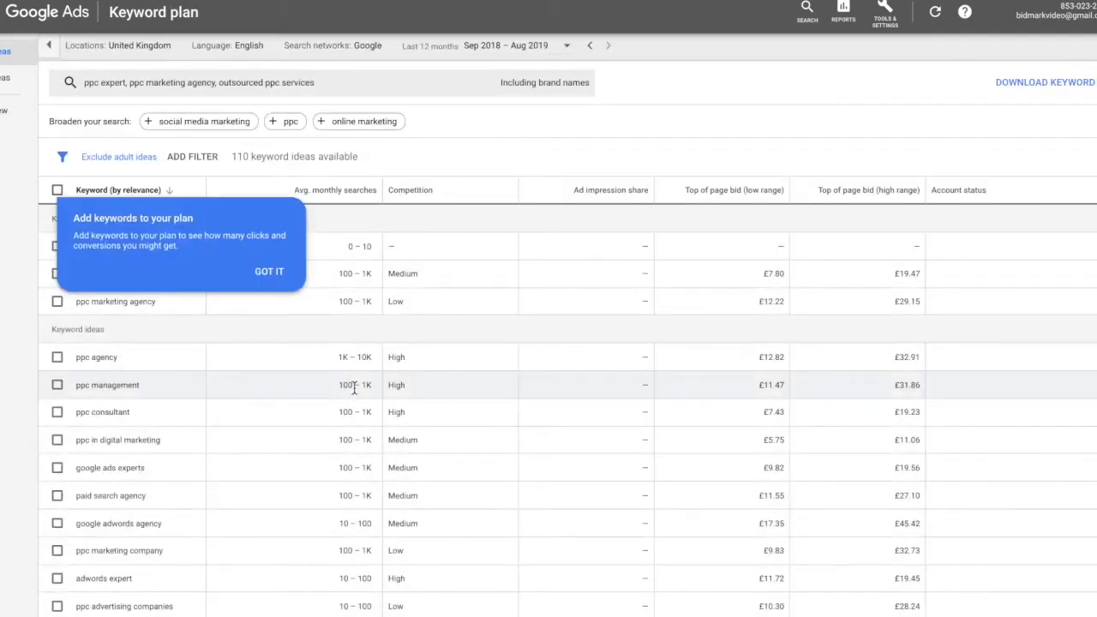
Dismiss the tip about adding keywords to the plan and open the location targeting settings.
click(268, 273)
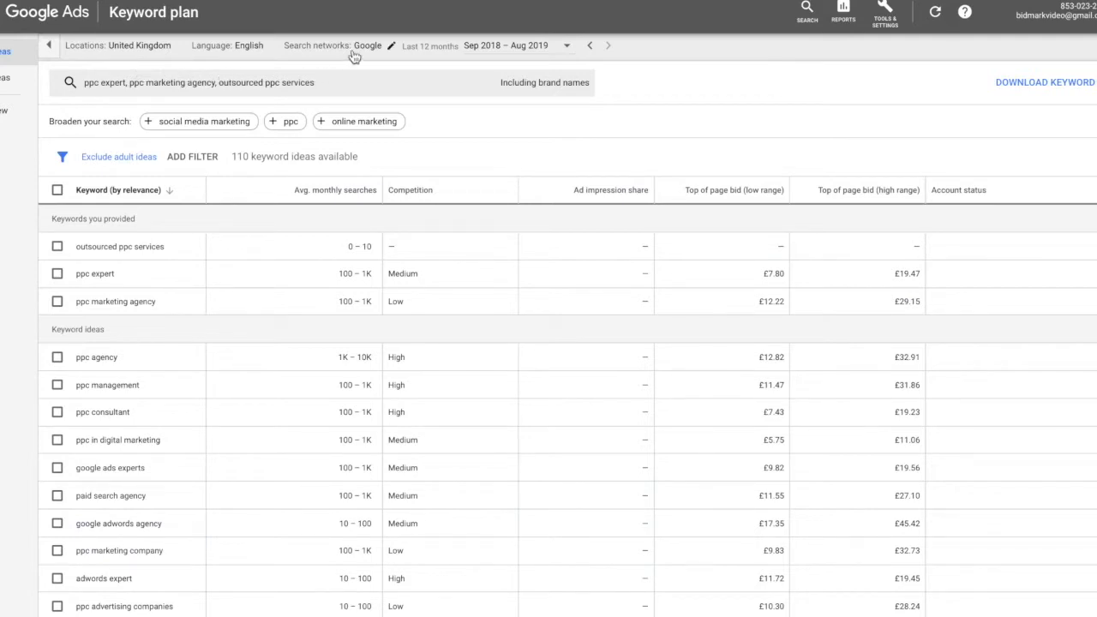
click(129, 47)
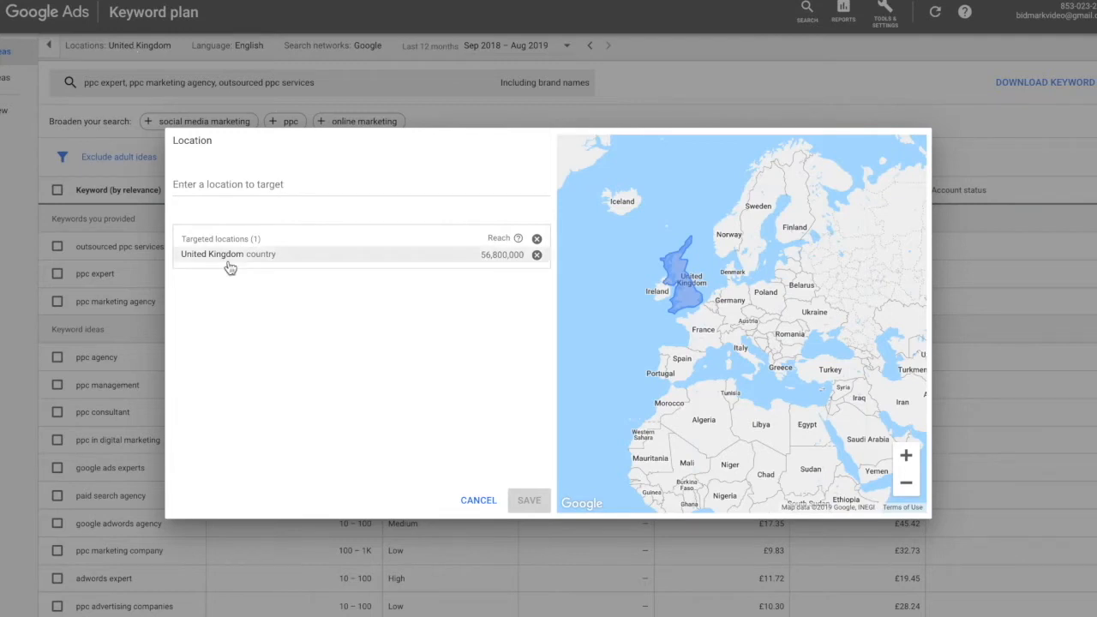
click(283, 185)
text(united st)
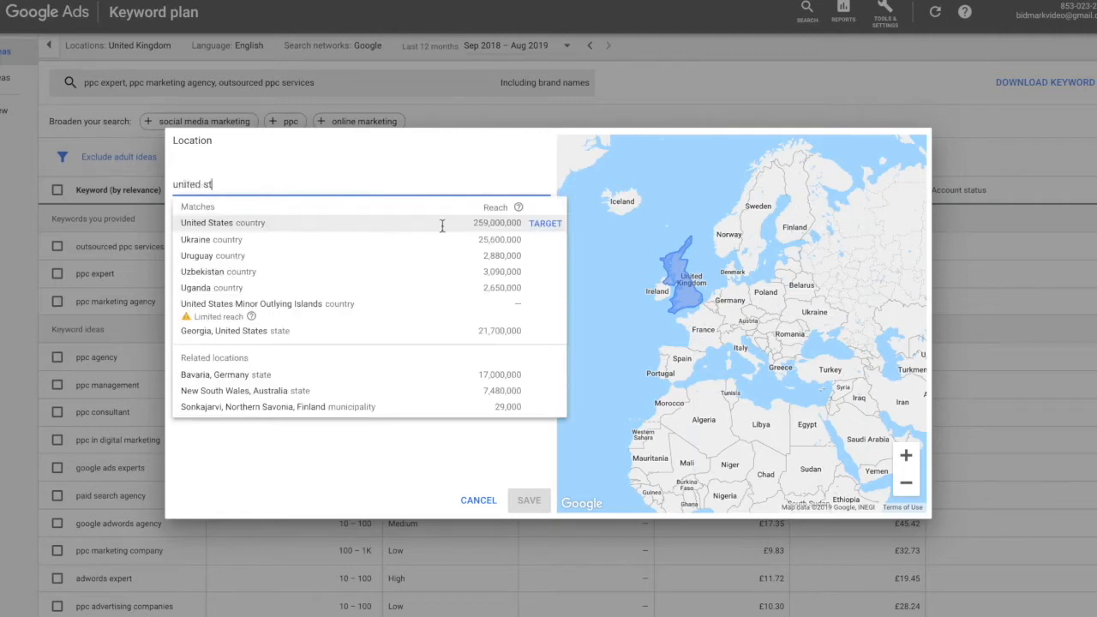
text(ates)
click(547, 228)
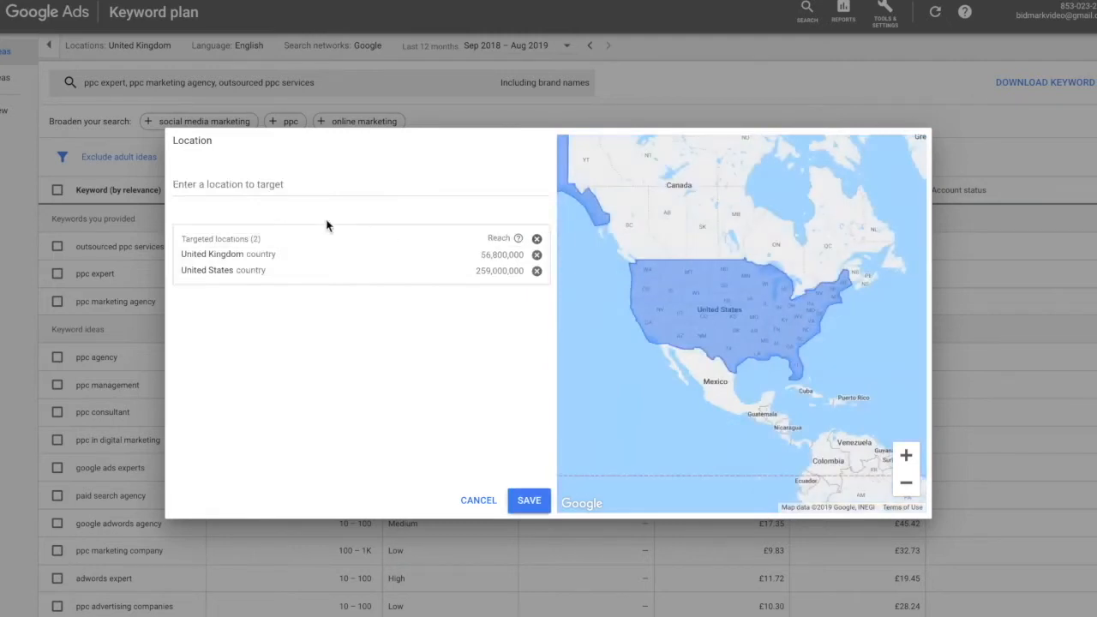
click(536, 270)
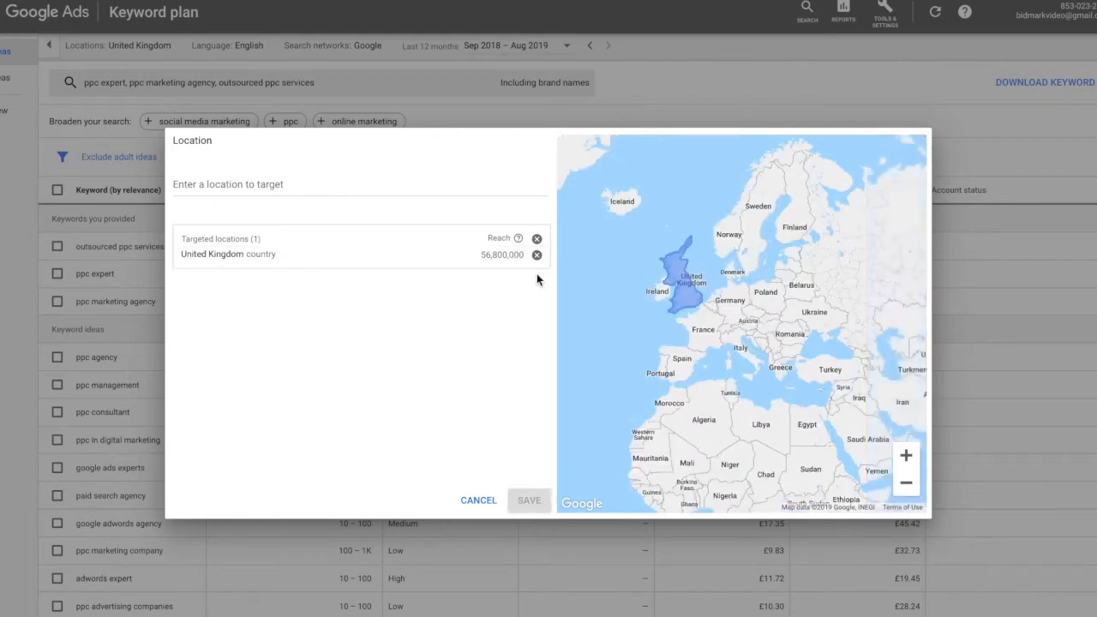
Replace the United Kingdom target with the city of London, England, and add Manchester, England, as another targeted location.
click(287, 184)
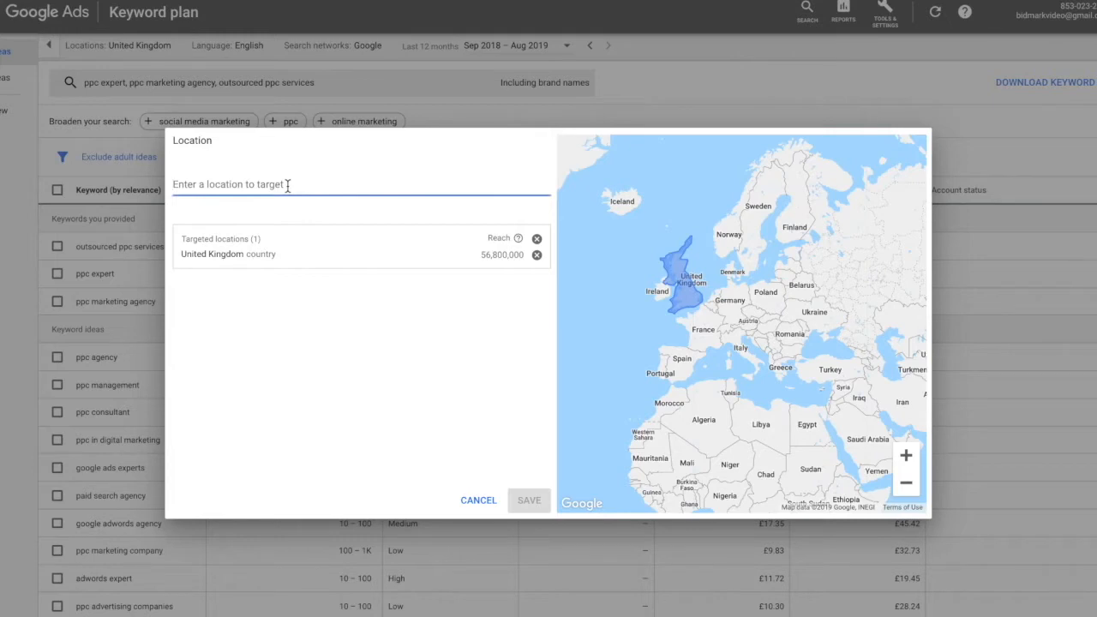
text(london)
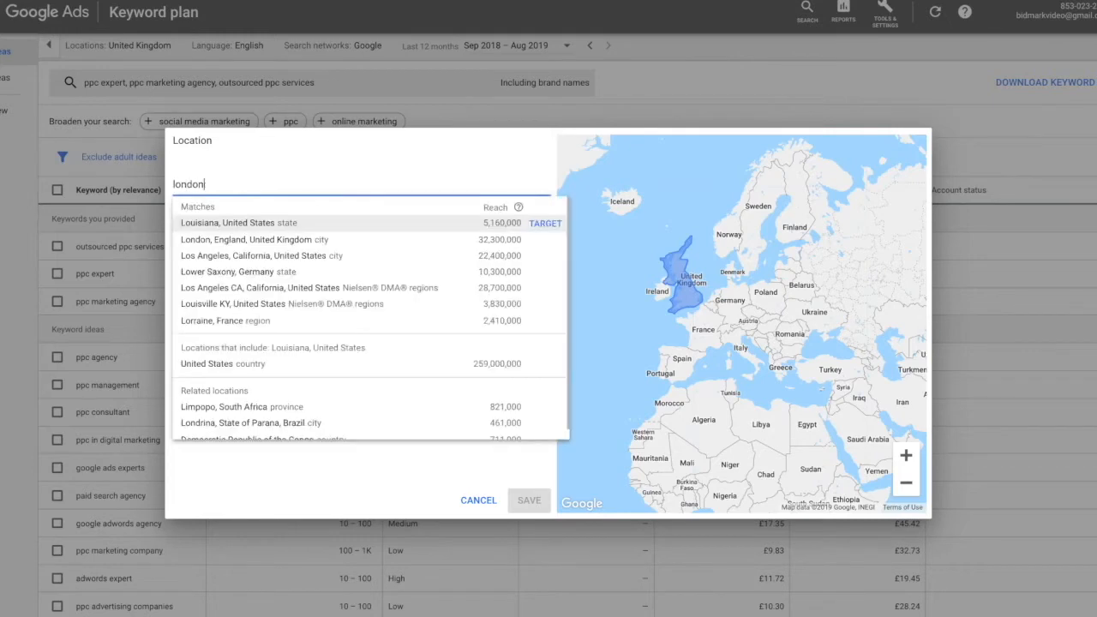
click(546, 223)
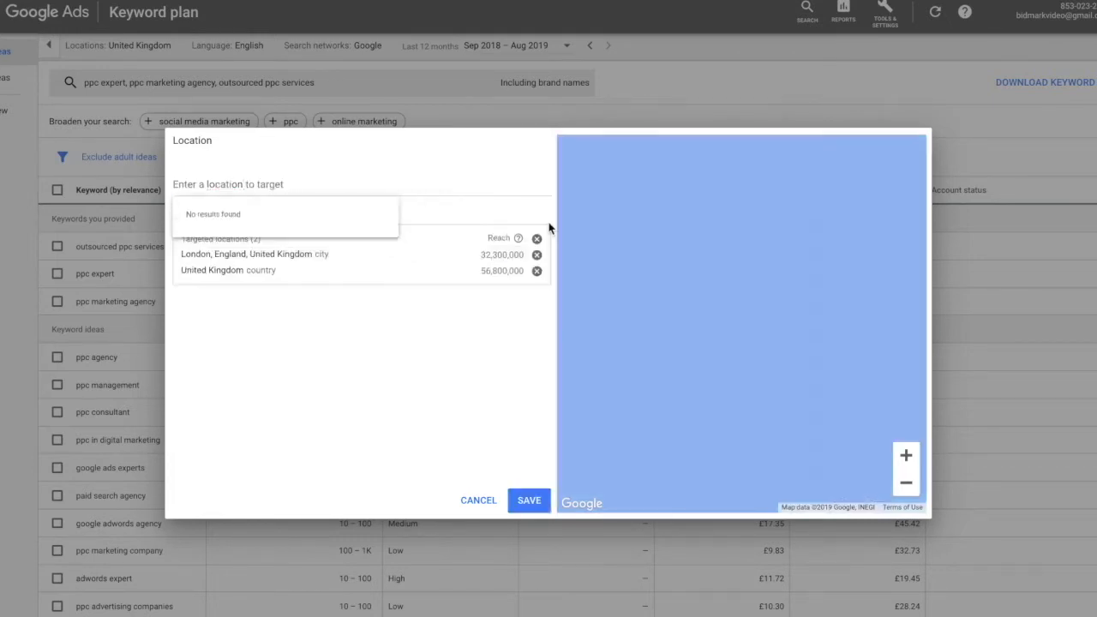
click(536, 271)
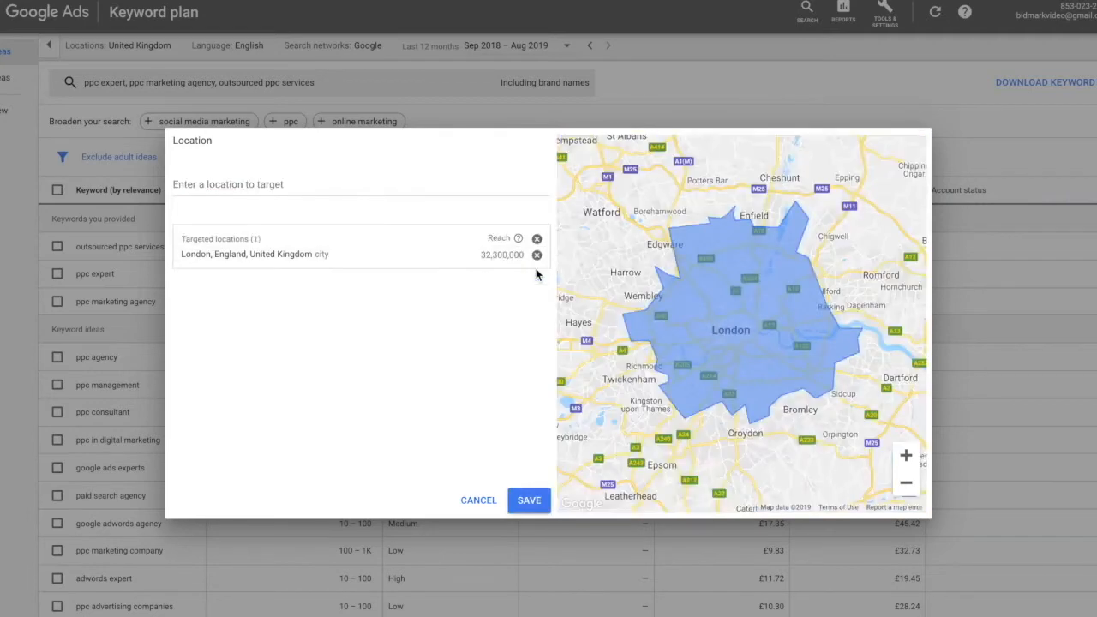
click(417, 184)
text(manchester)
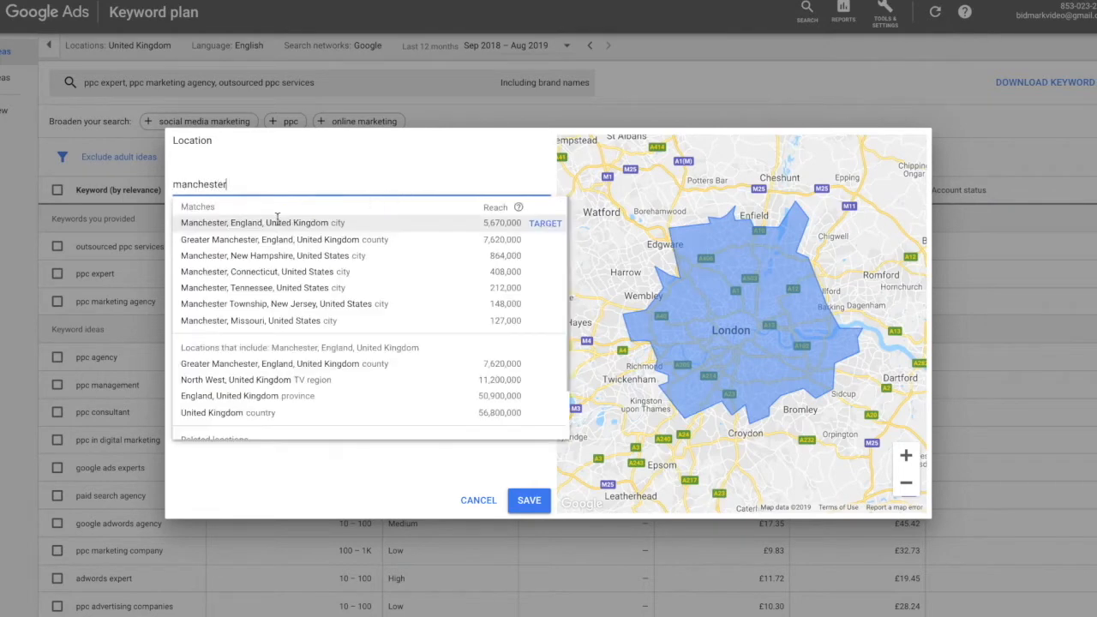
click(278, 219)
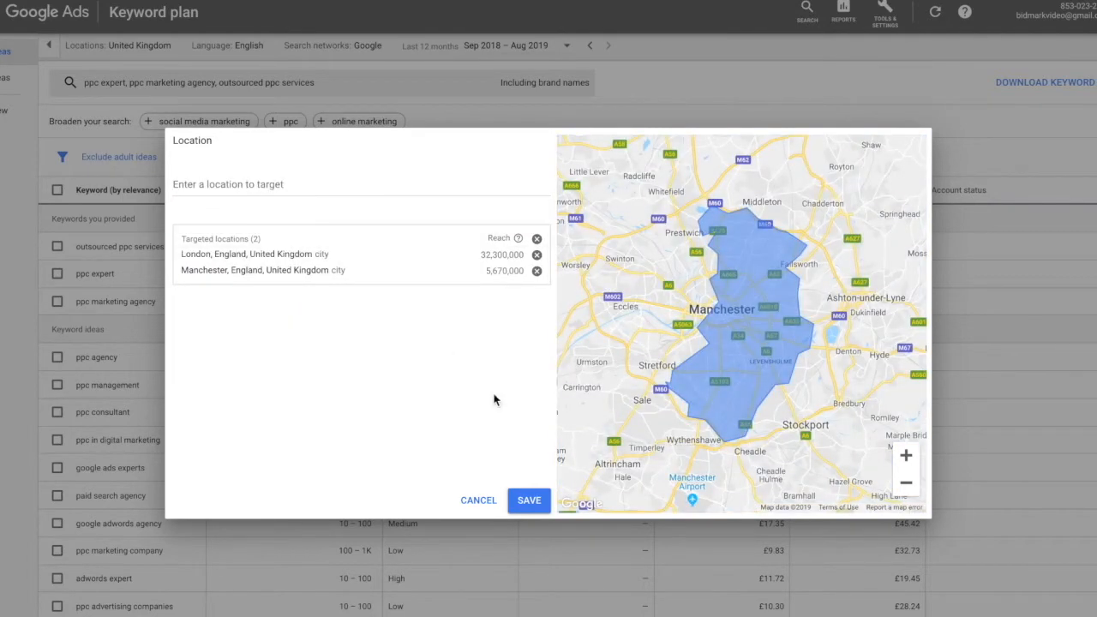
Target the city of Leeds, England, remove London and Manchester from the targeted locations, and save the location settings.
click(286, 184)
text(leeds)
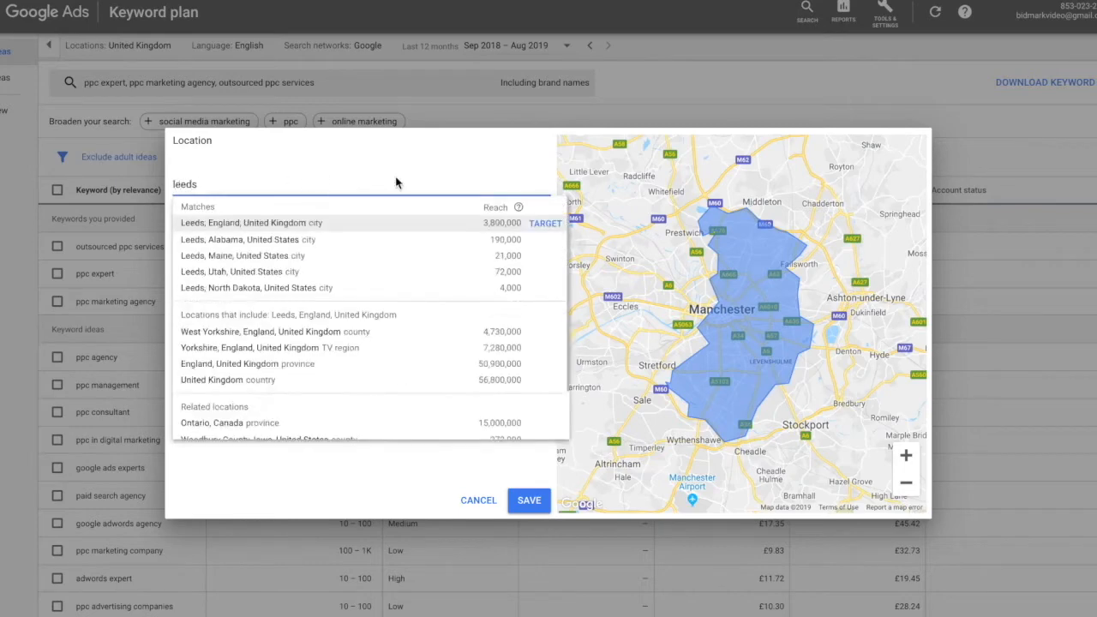
click(540, 225)
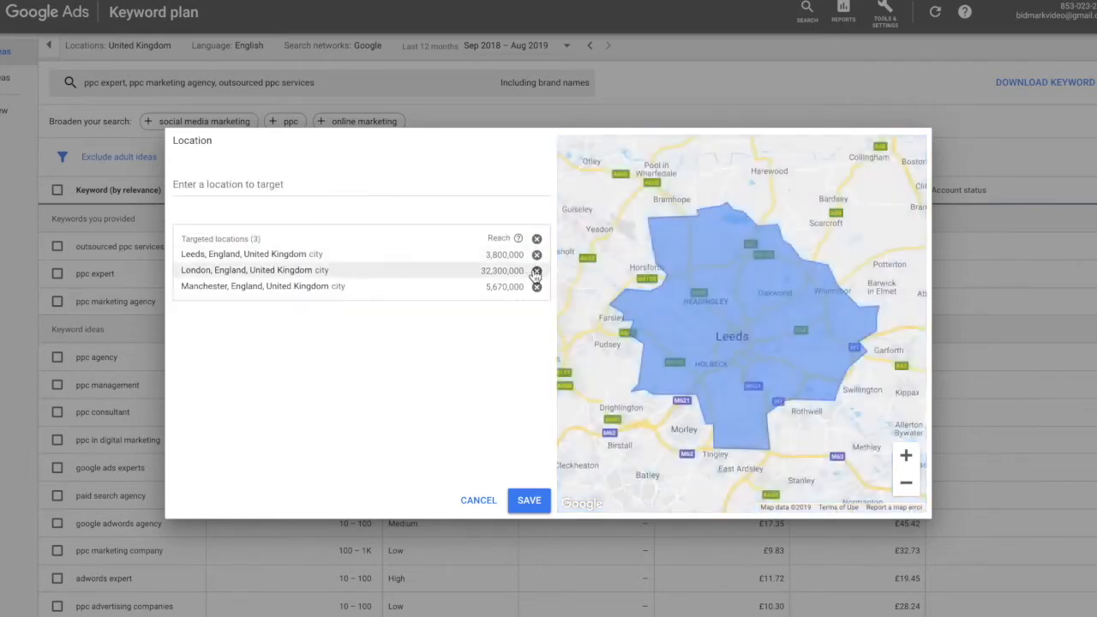
click(536, 270)
click(536, 270)
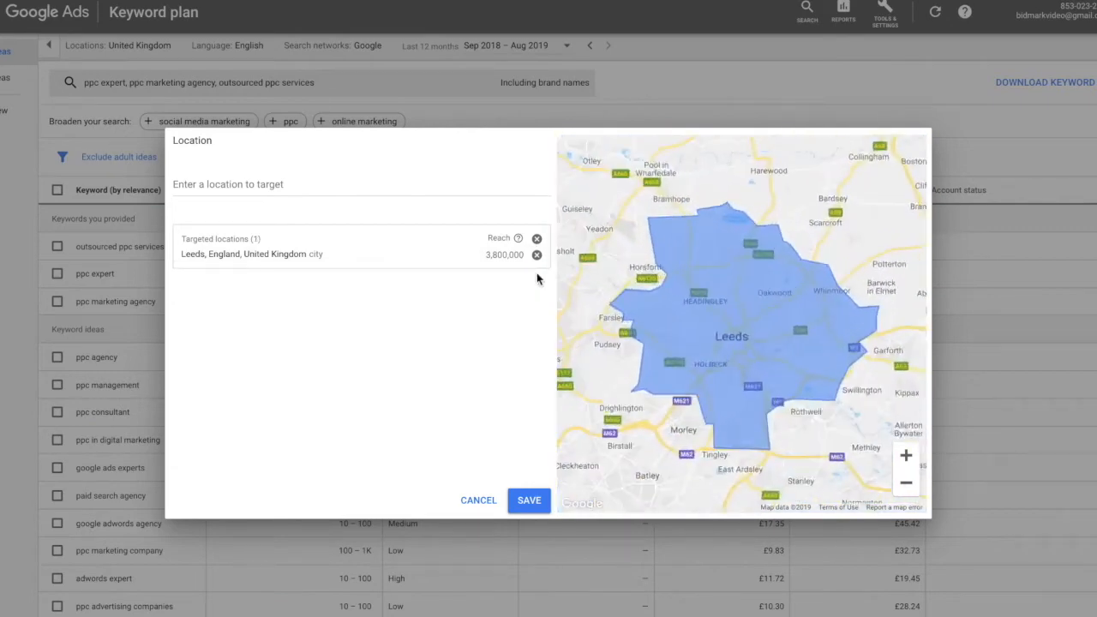
click(541, 504)
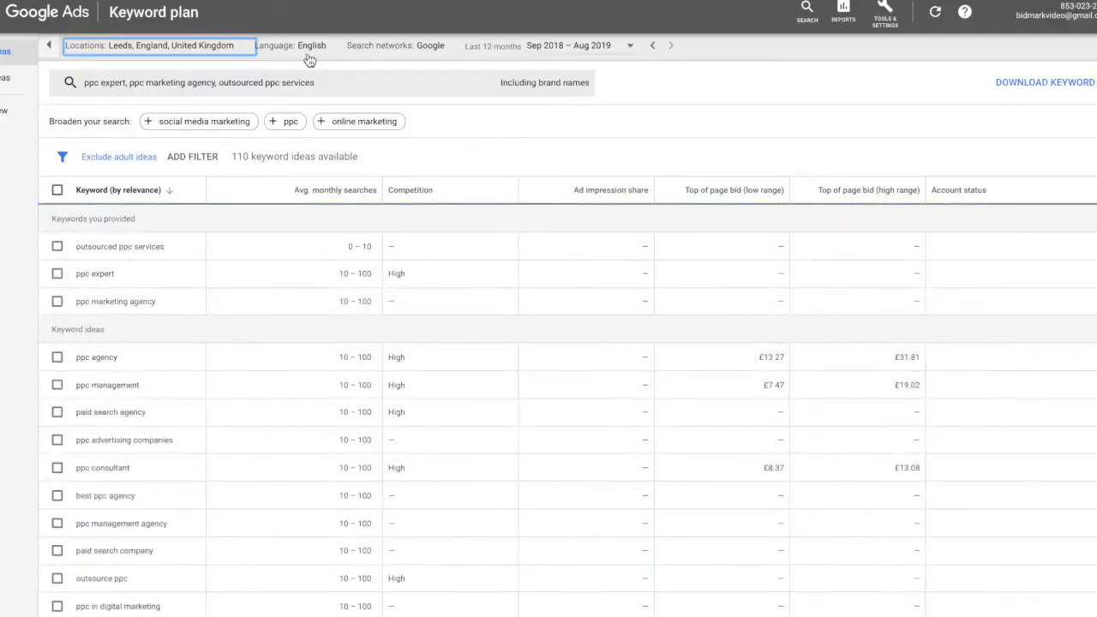
Select English as the language and Google as the search network for the keyword ideas.
click(309, 53)
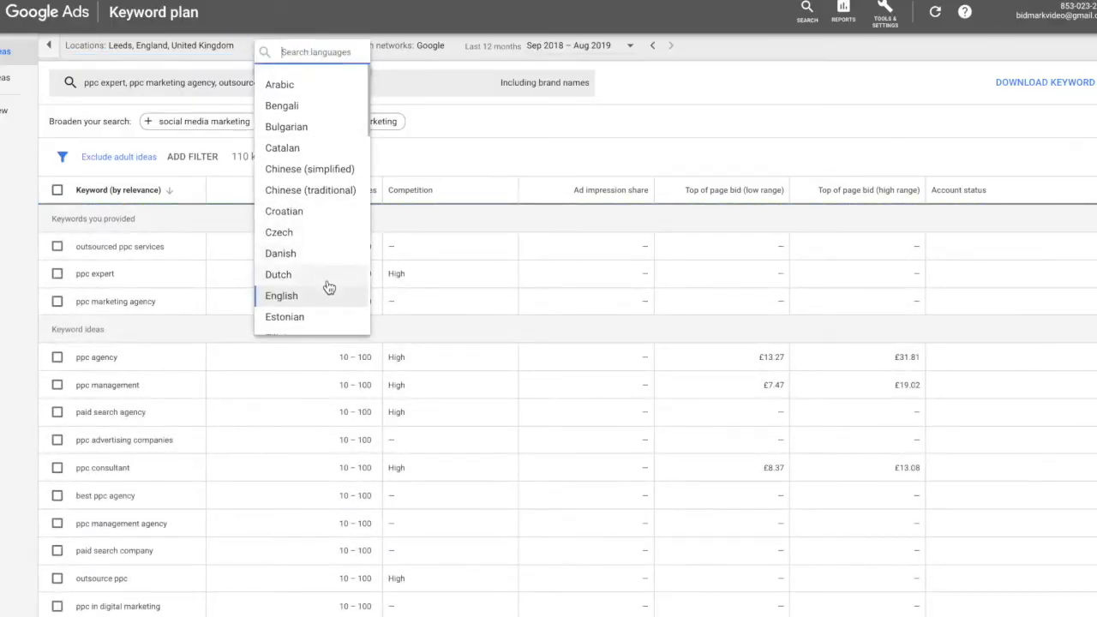
click(304, 298)
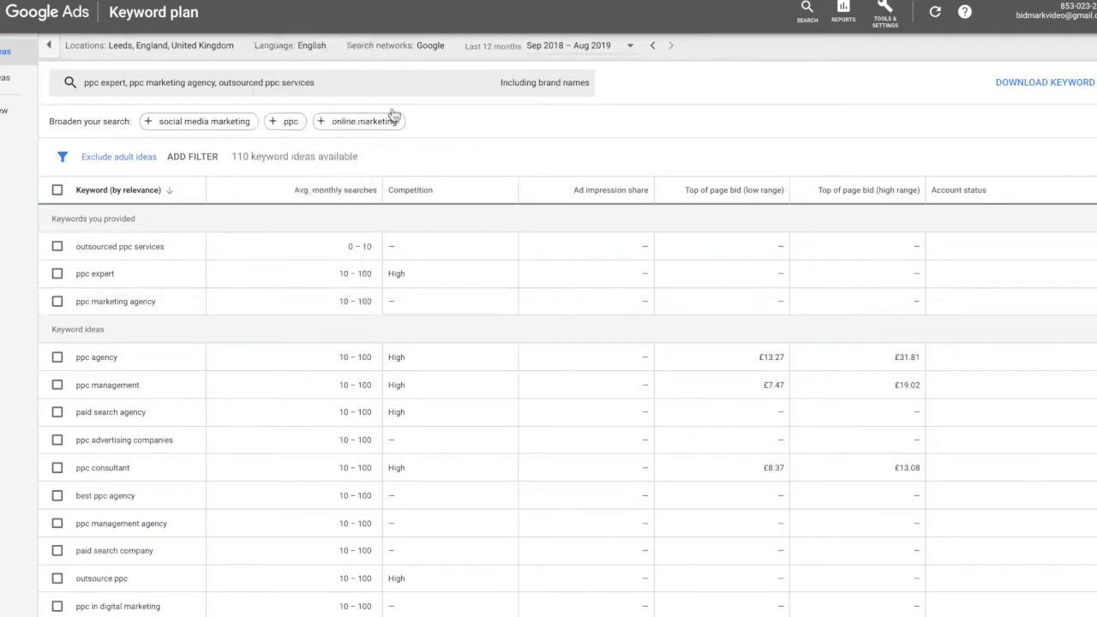
click(420, 52)
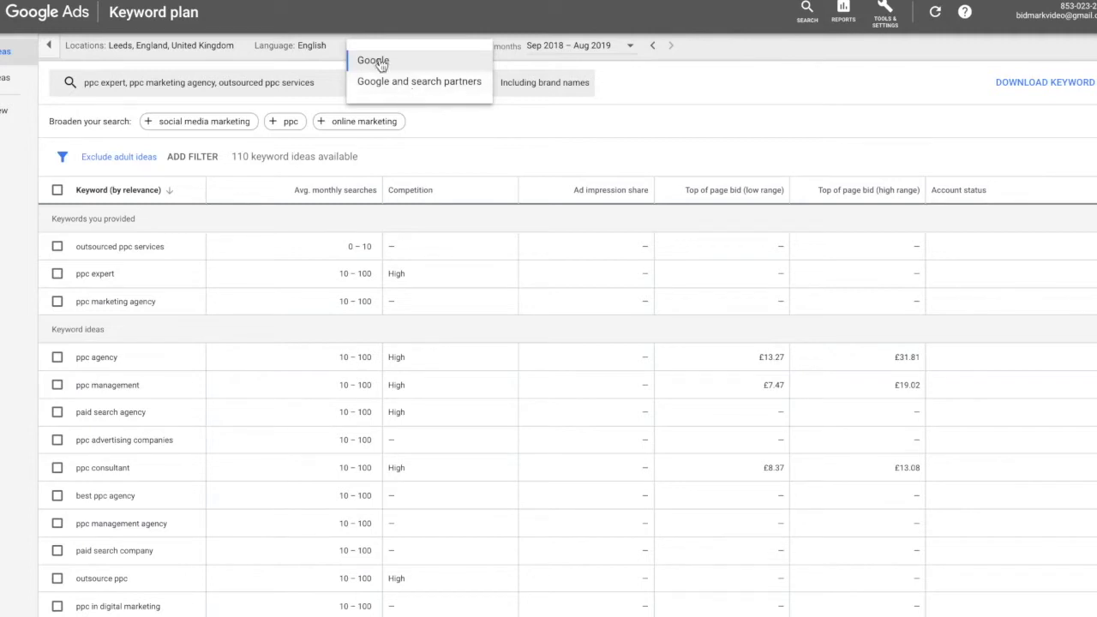
click(382, 66)
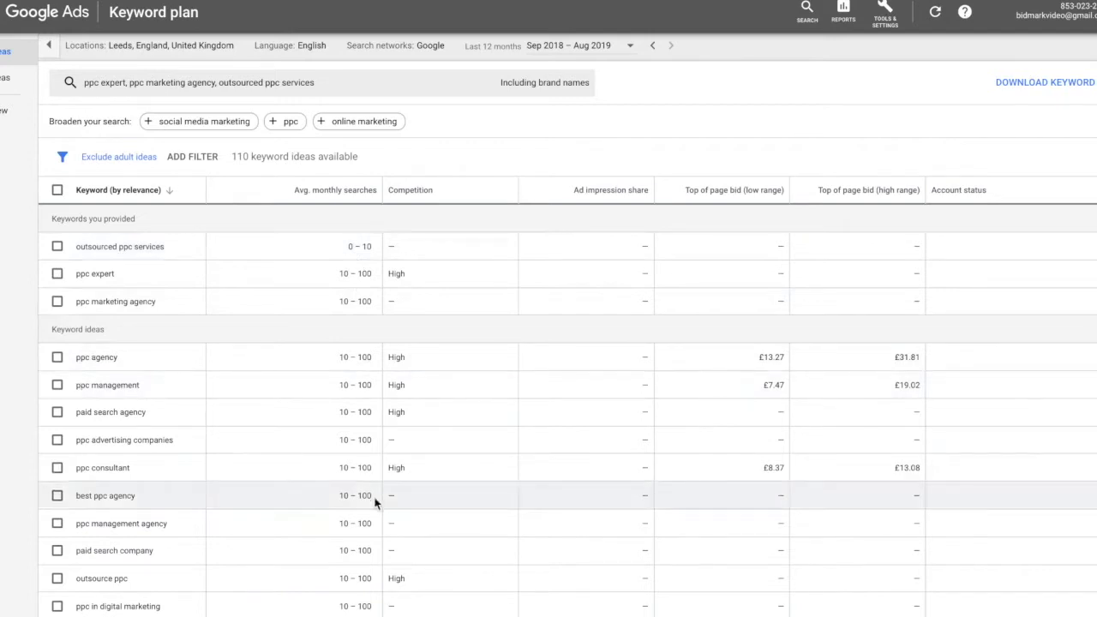
Examine the average monthly searches, competition and top of page bid ranges of the keyword ideas for Leeds.
scroll(374, 501, down, 1)
scroll(374, 501, up, 1)
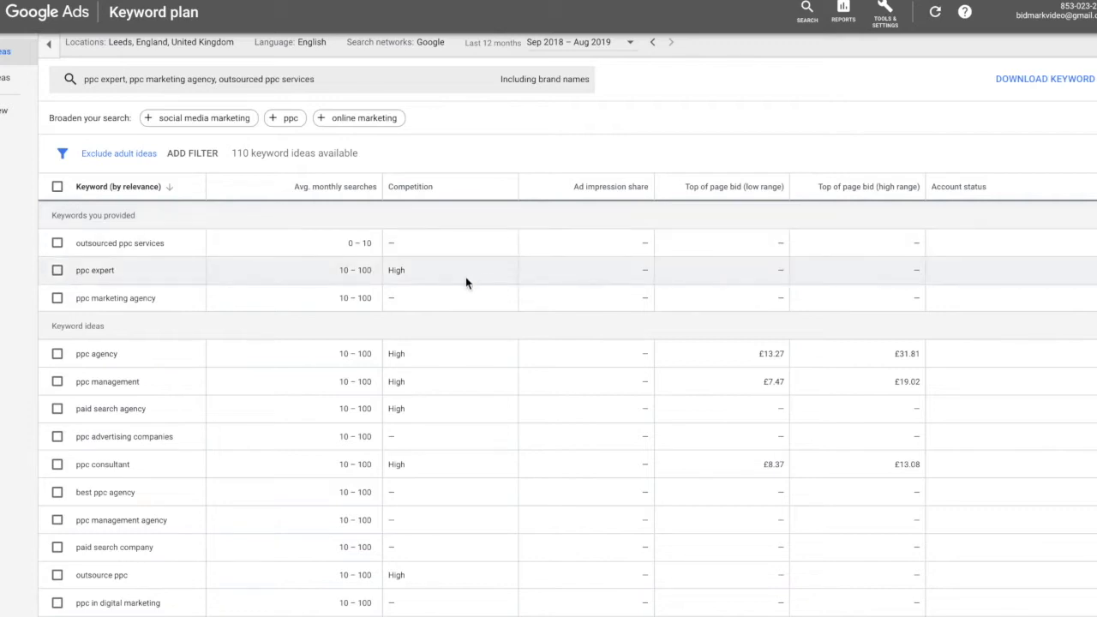
scroll(463, 368, down, 3)
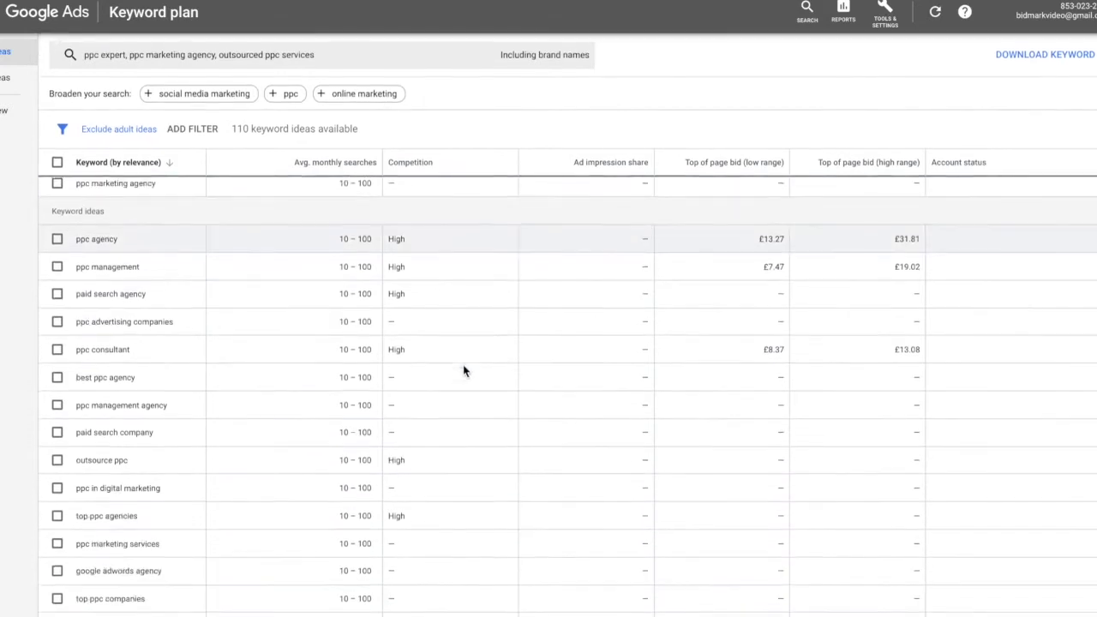
scroll(463, 370, down, 3)
scroll(462, 370, up, 4)
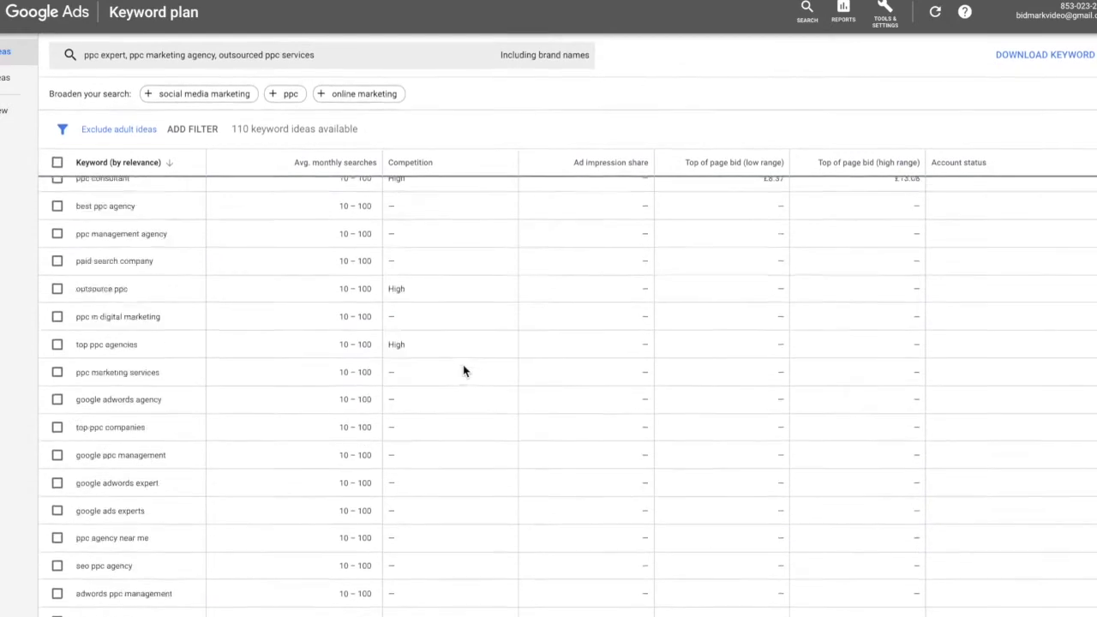
scroll(463, 370, up, 1)
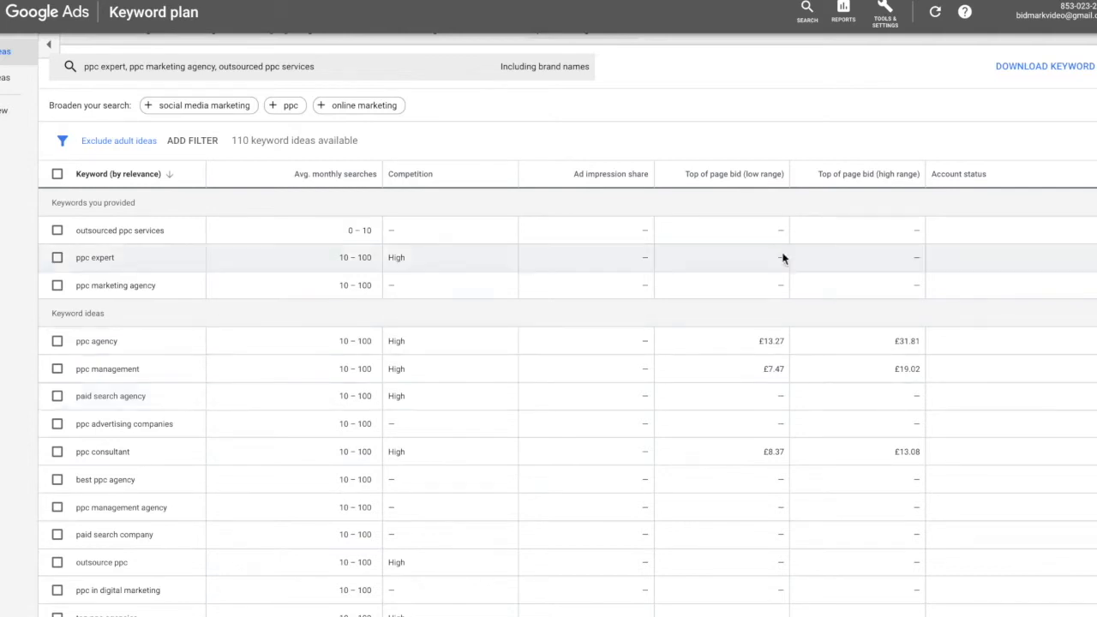
mouse_move(762, 180)
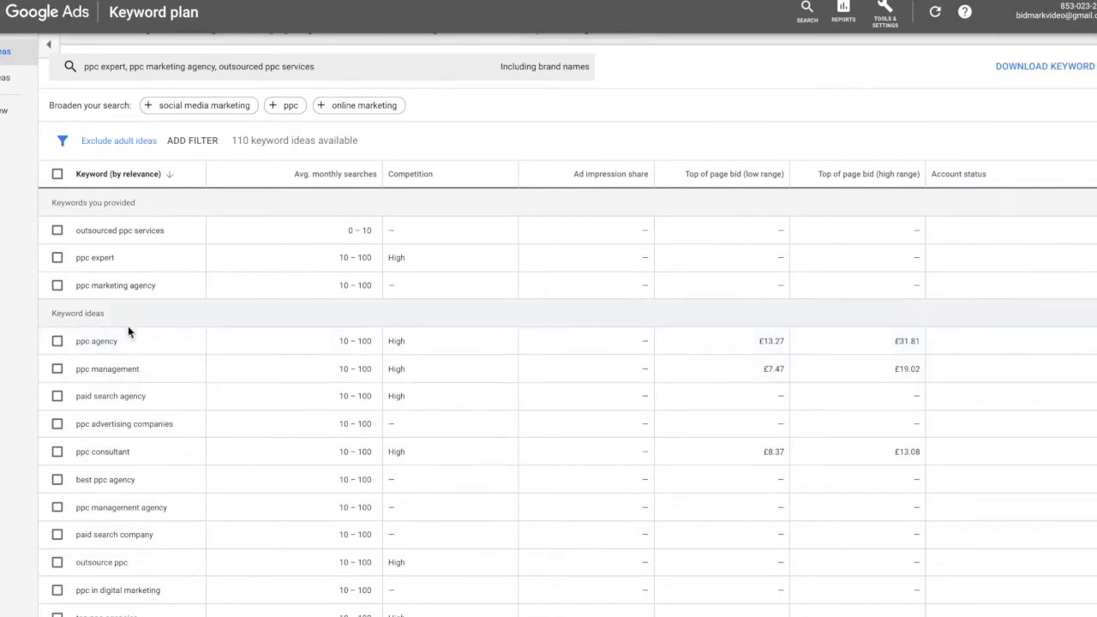
Skim the keyword ideas to the end of the list and check how many ideas it contains.
scroll(722, 367, down, 2)
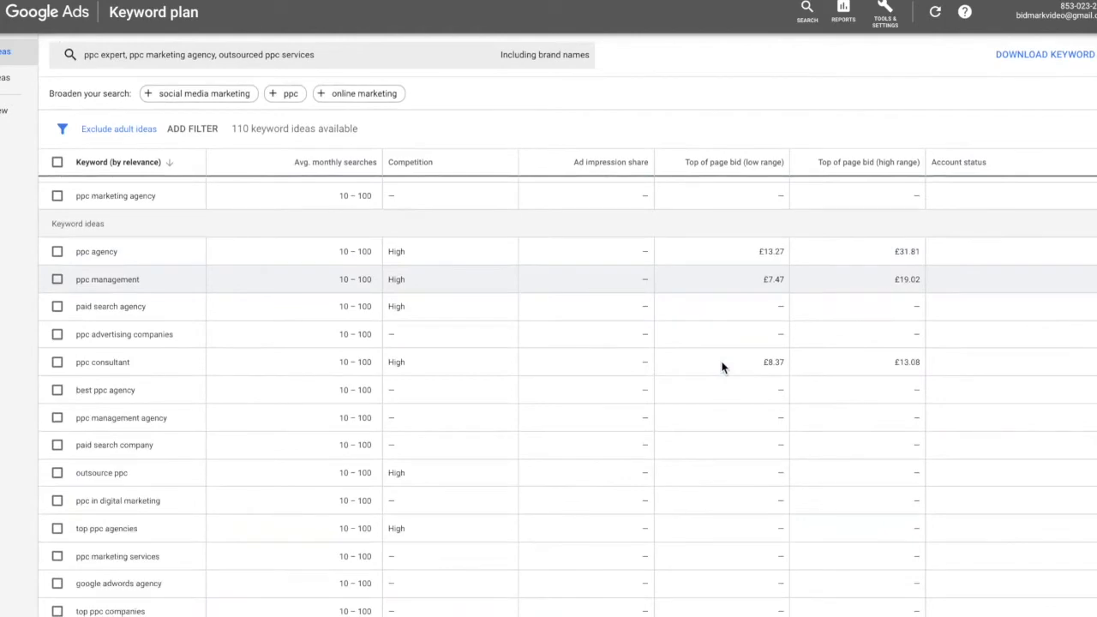
scroll(722, 367, down, 8)
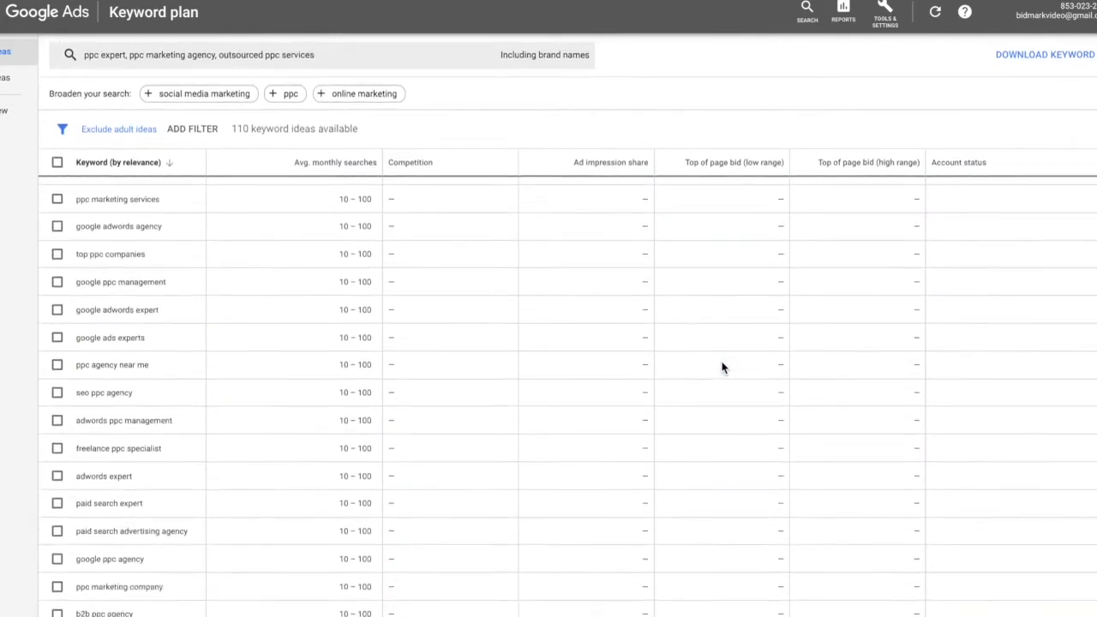
scroll(723, 367, down, 10)
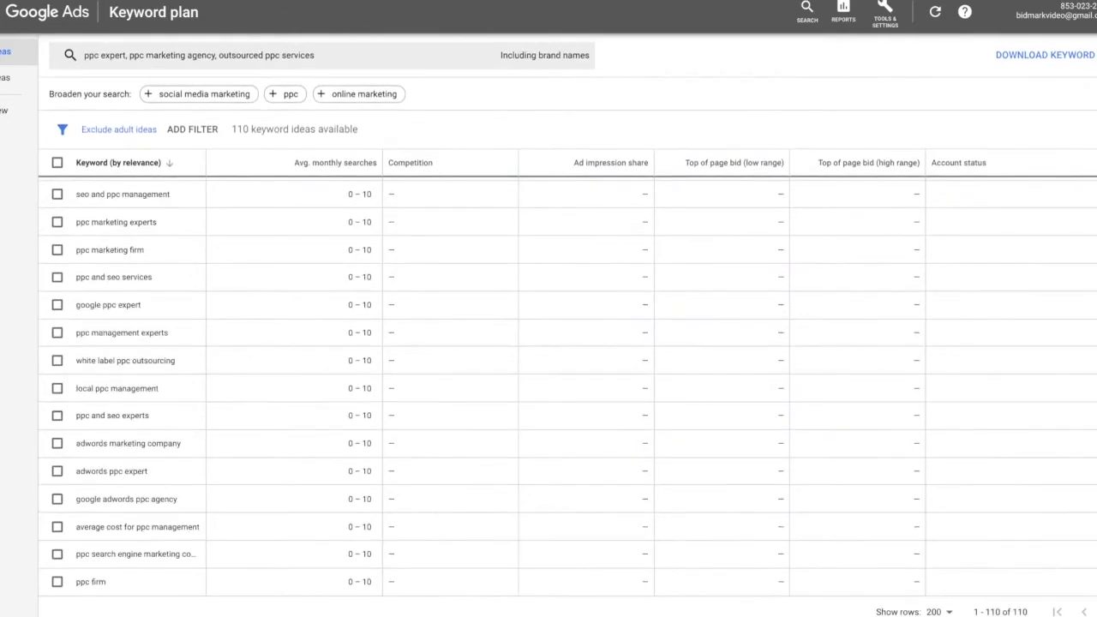
drag(983, 611, 997, 612)
scroll(122, 302, up, 3)
scroll(122, 303, up, 10)
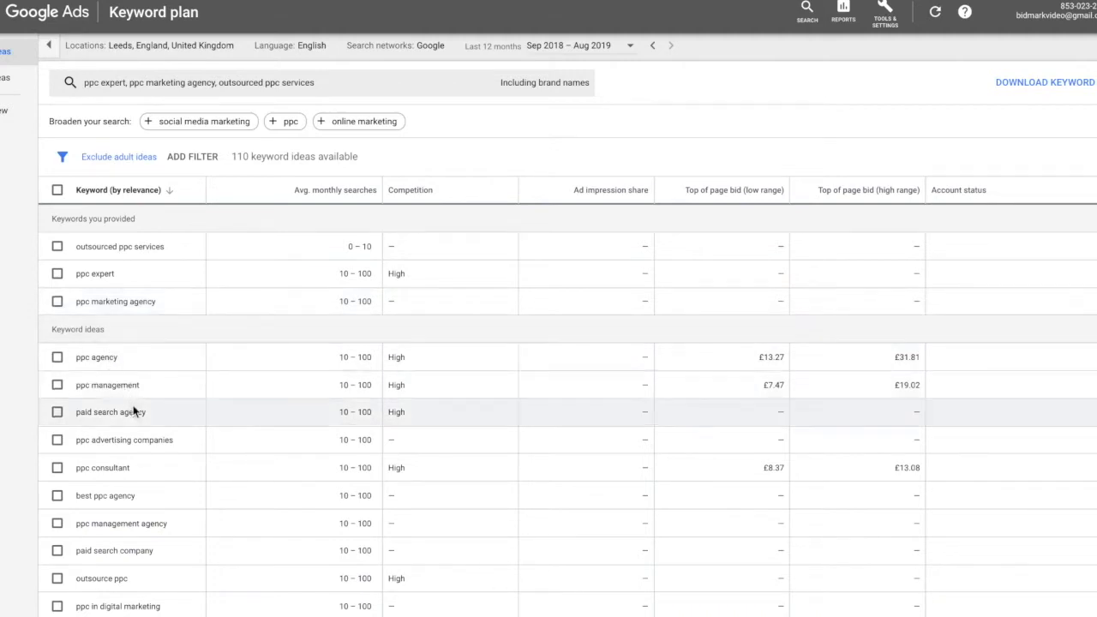
Read through the individual keyword ideas from first to last to judge which PPC terms are relevant to the service.
scroll(137, 413, down, 1)
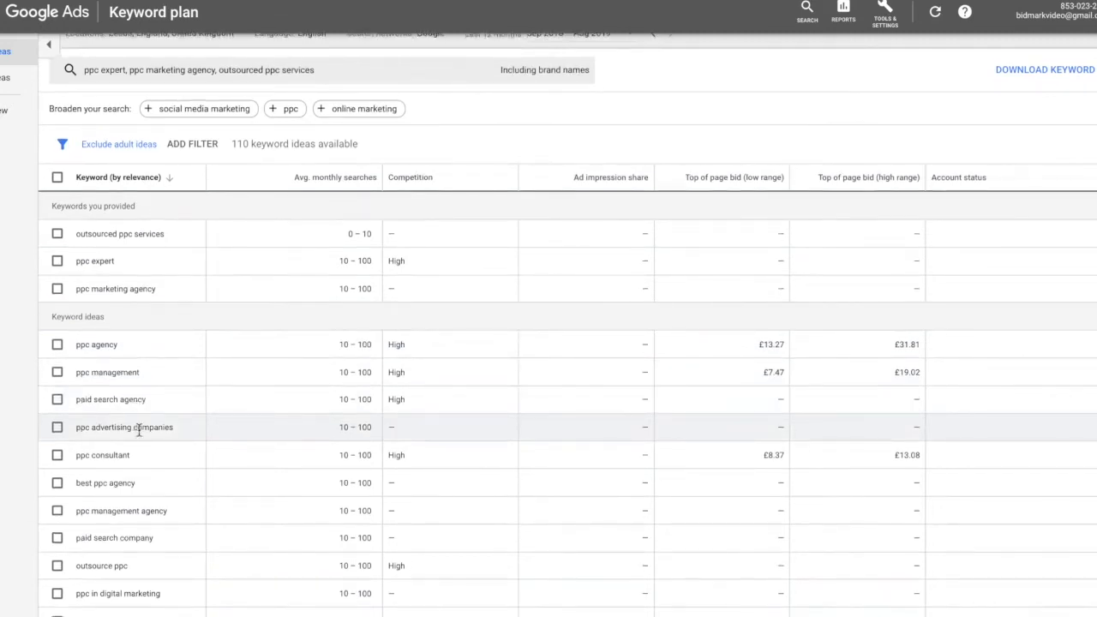
scroll(138, 430, down, 4)
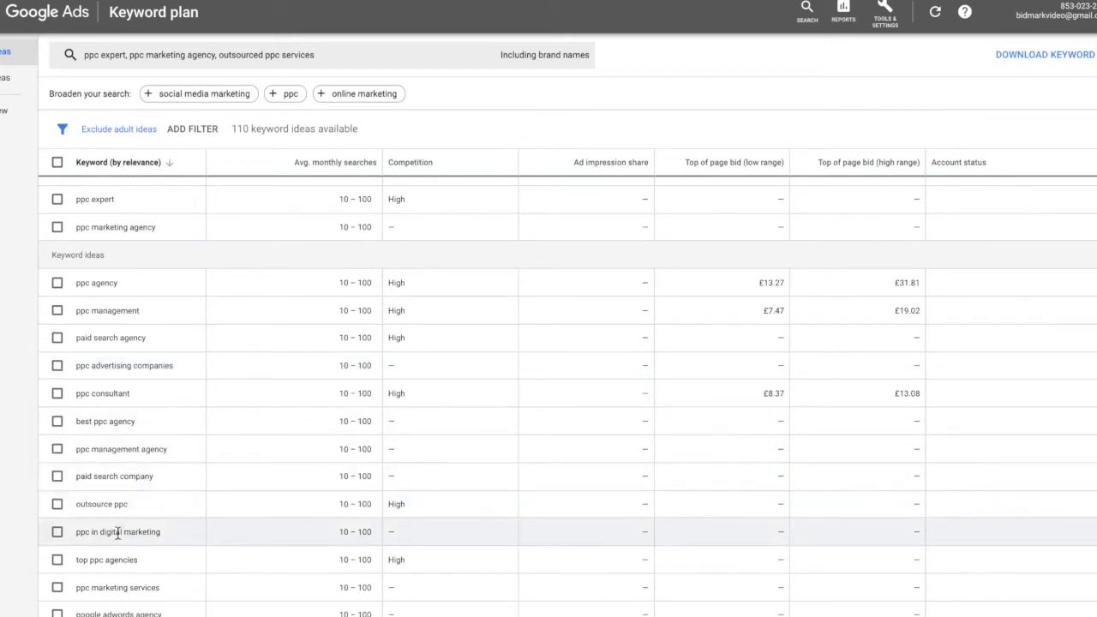
scroll(117, 532, down, 5)
scroll(118, 533, down, 2)
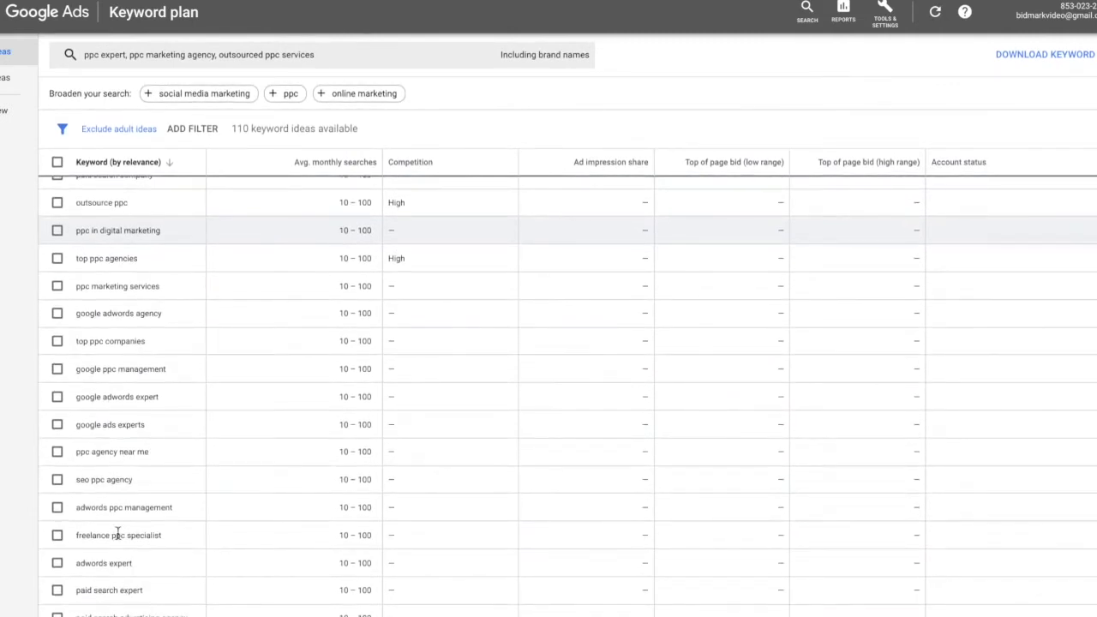
scroll(118, 532, down, 2)
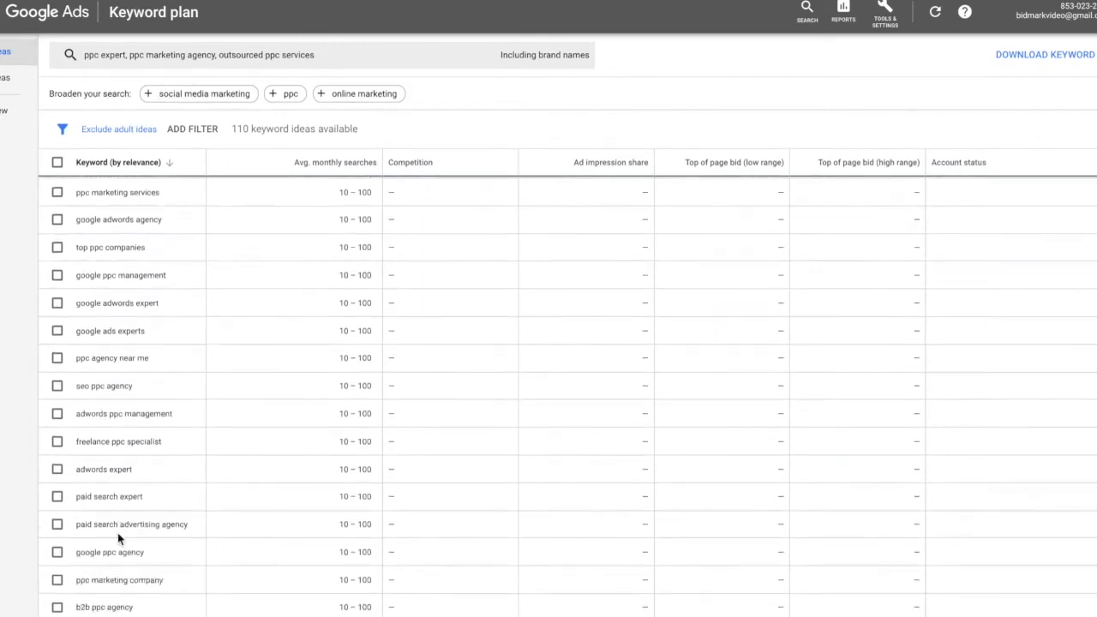
scroll(118, 532, down, 1)
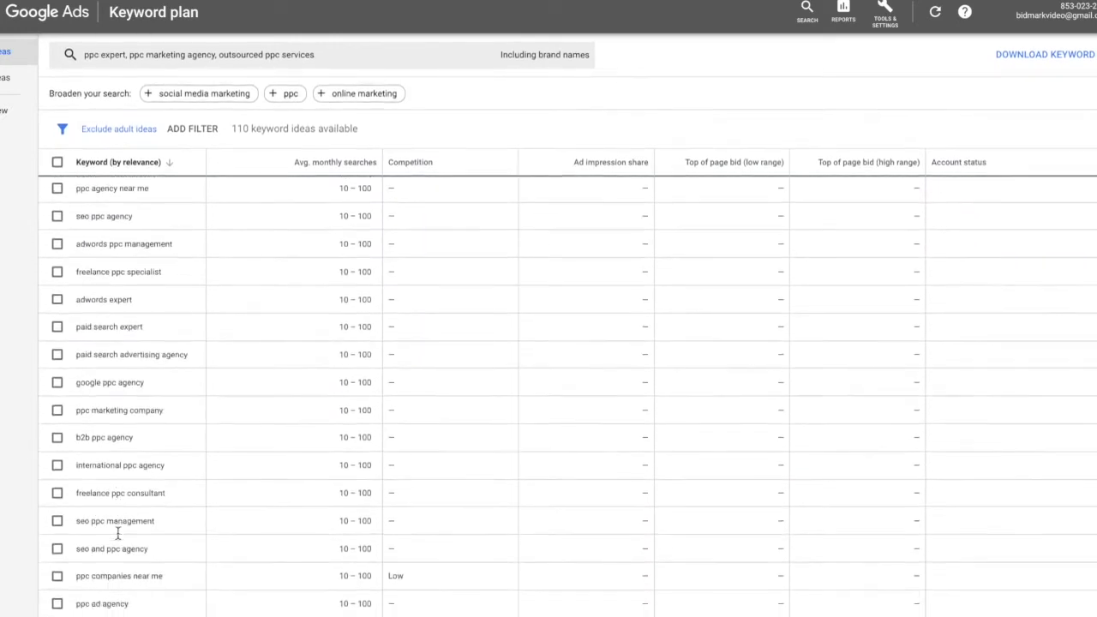
scroll(215, 512, down, 1)
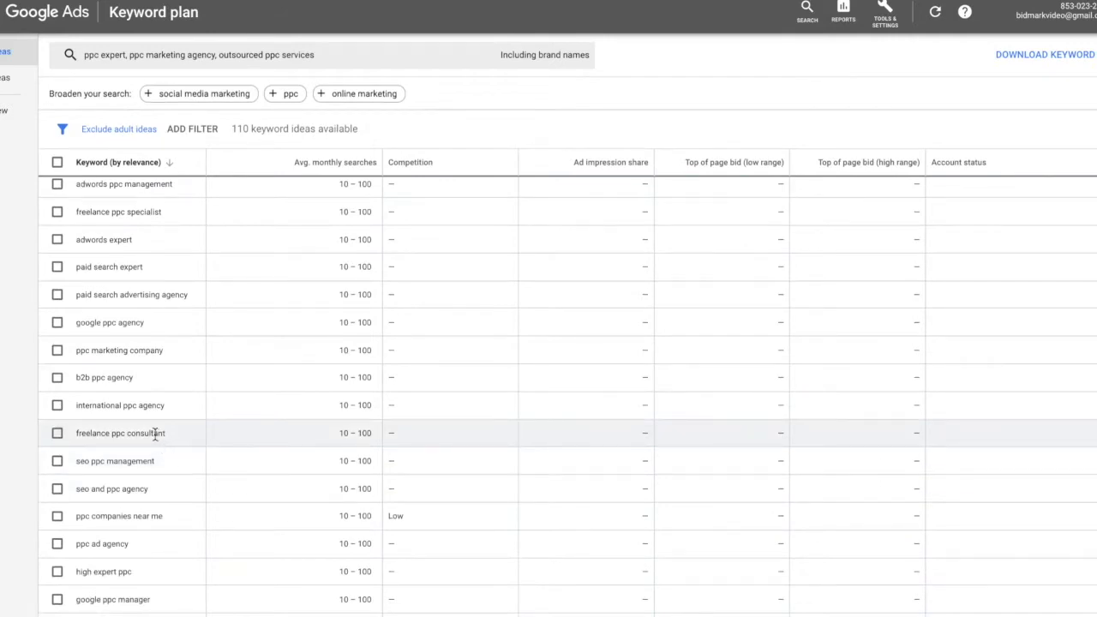
scroll(155, 435, down, 3)
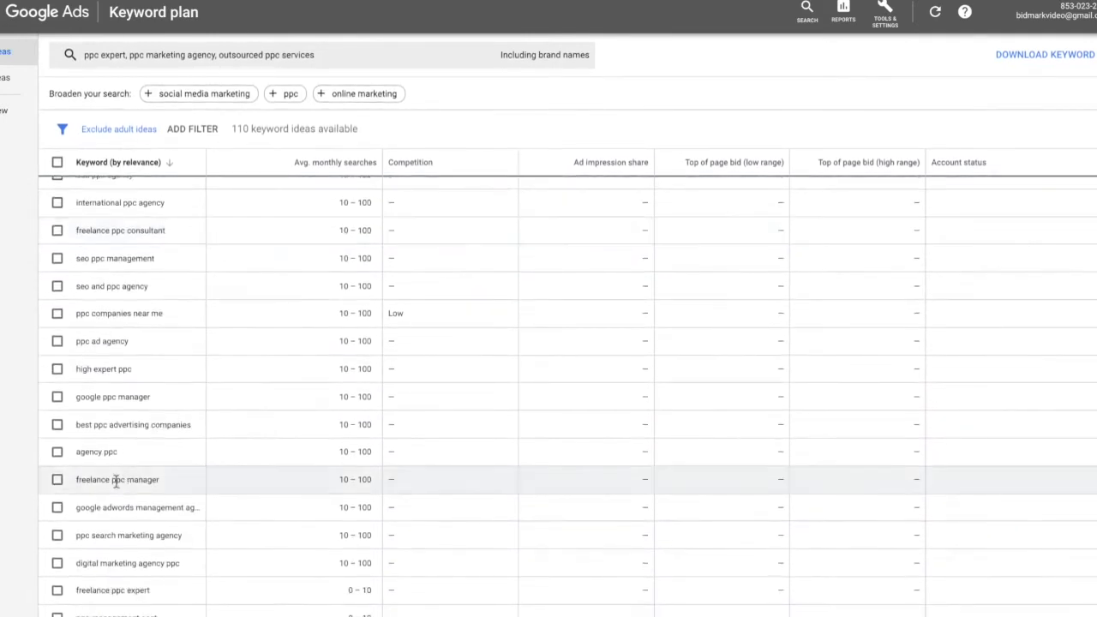
scroll(116, 481, down, 3)
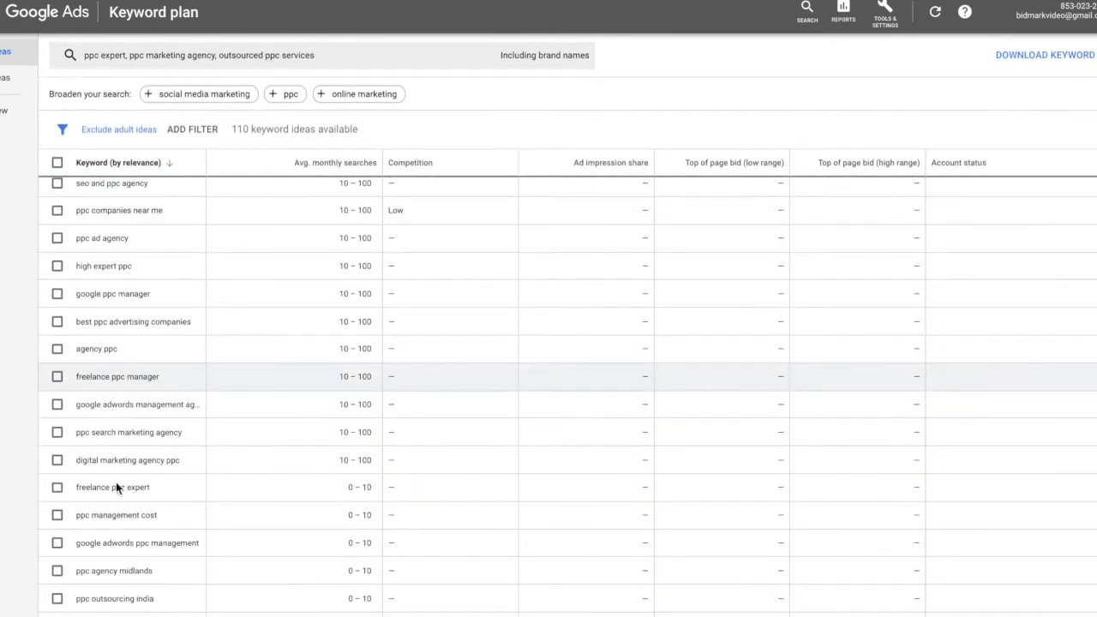
scroll(124, 505, down, 3)
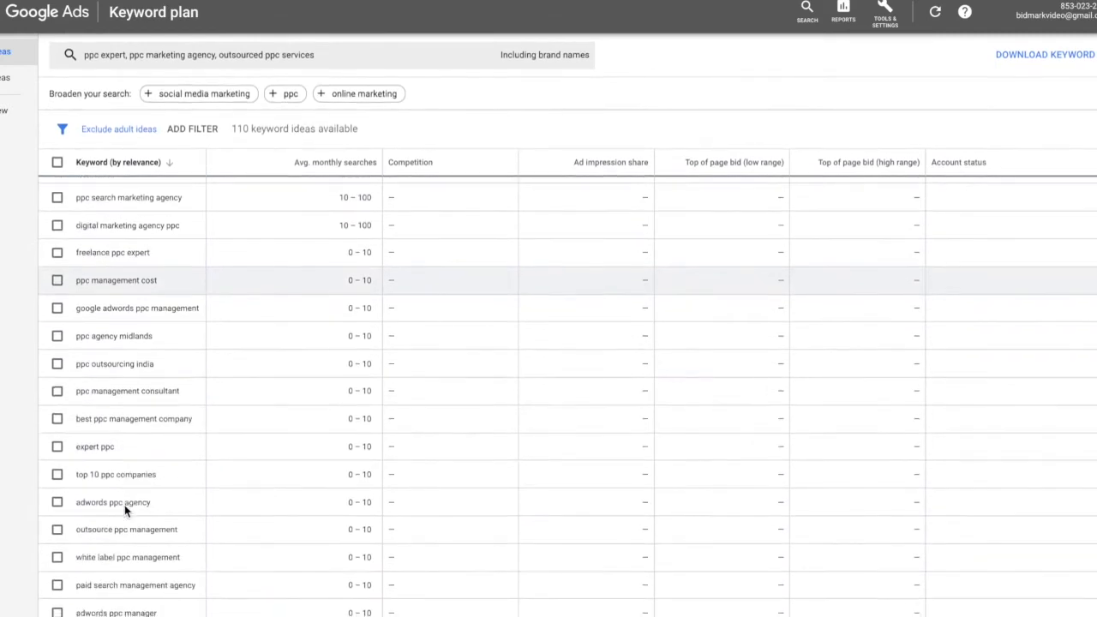
scroll(124, 505, down, 3)
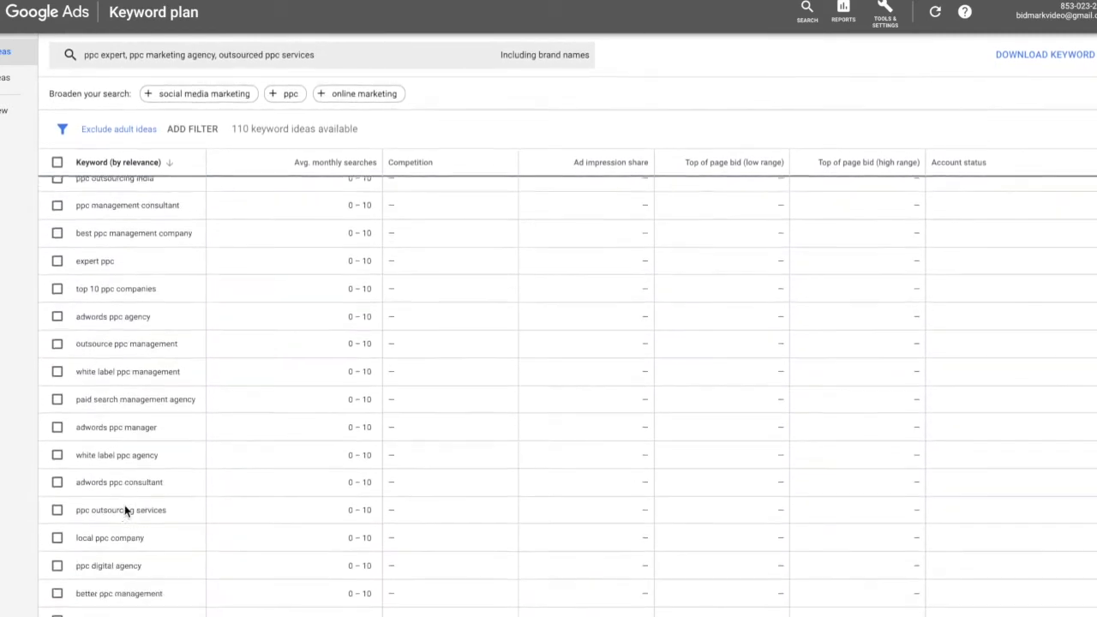
scroll(124, 504, down, 1)
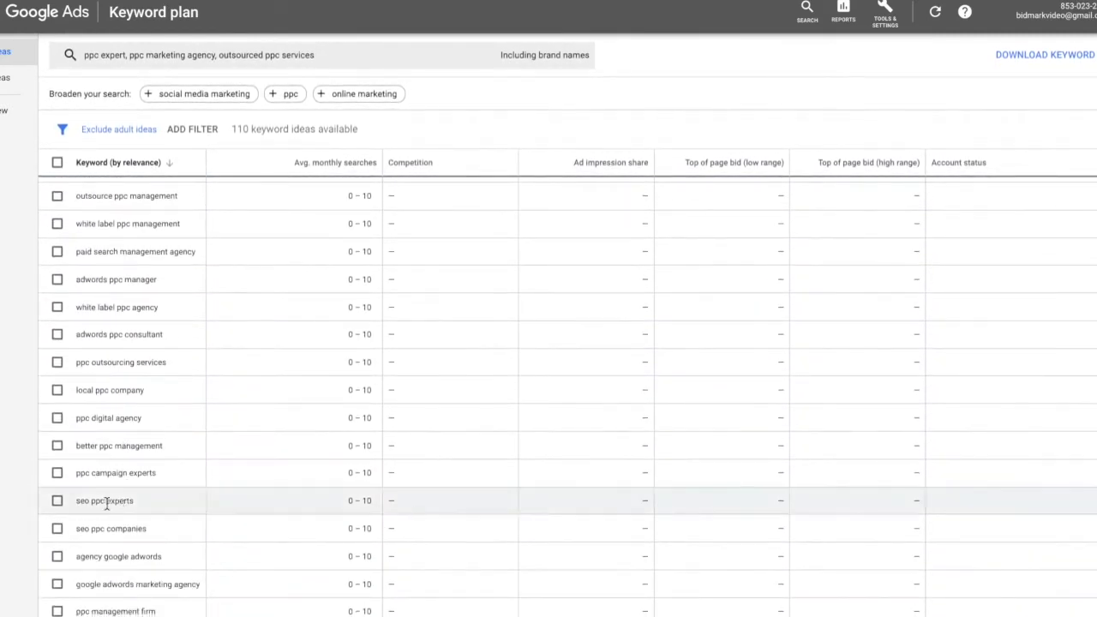
scroll(106, 505, down, 2)
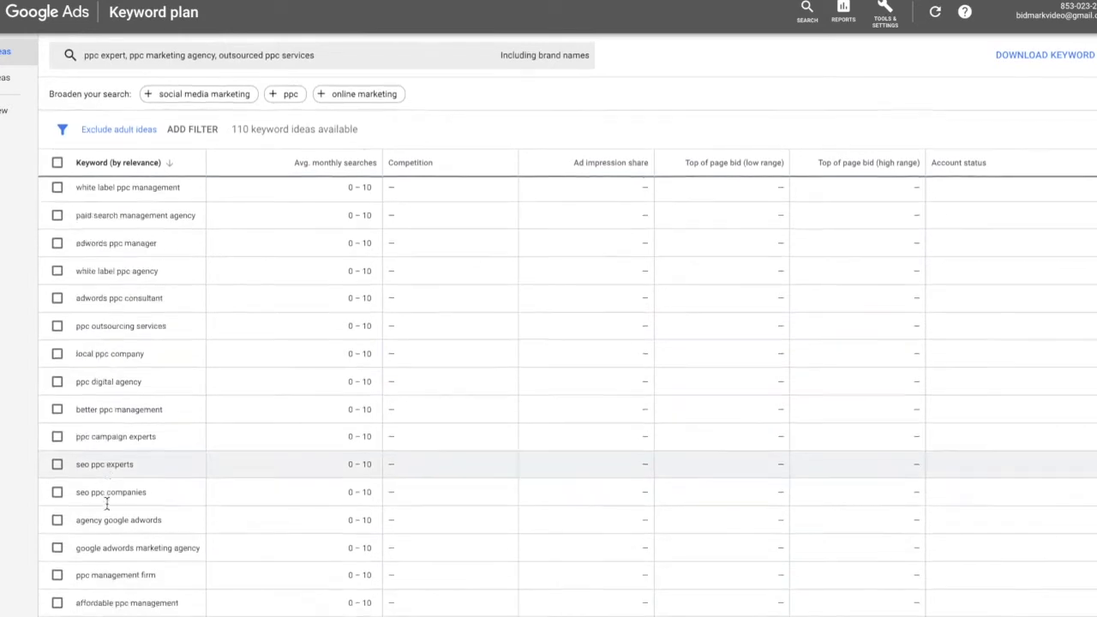
scroll(107, 509, down, 1)
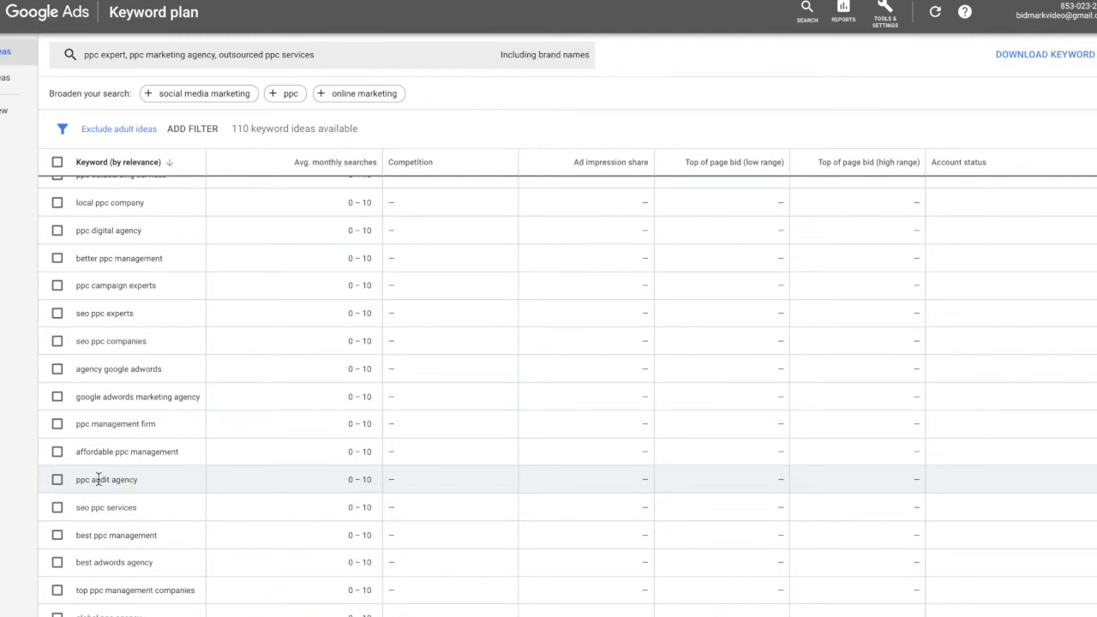
scroll(98, 479, down, 3)
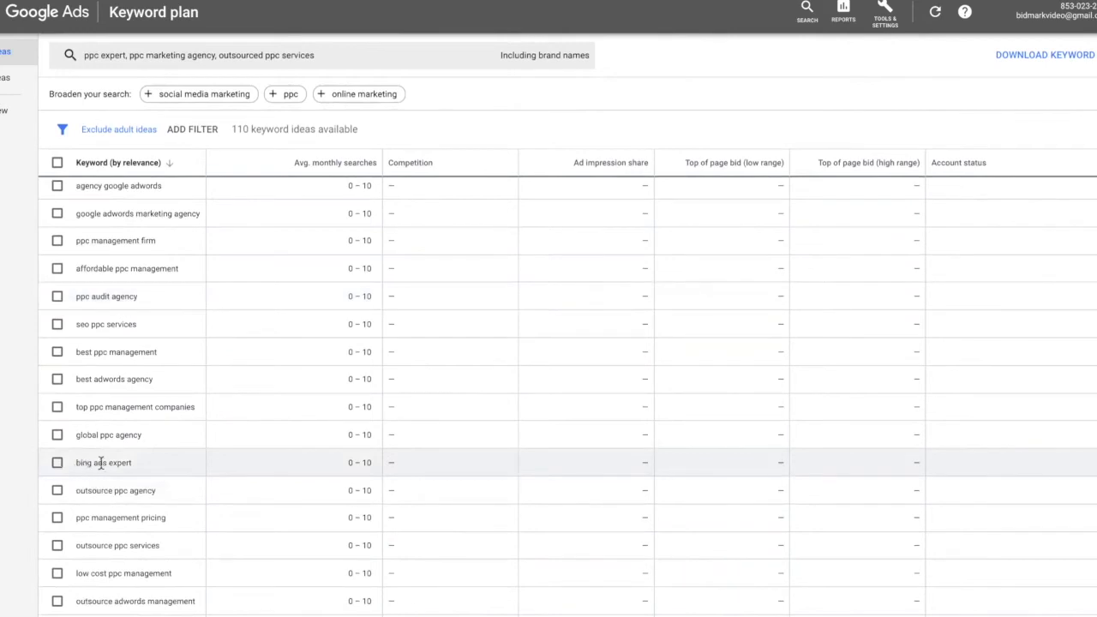
scroll(101, 467, down, 2)
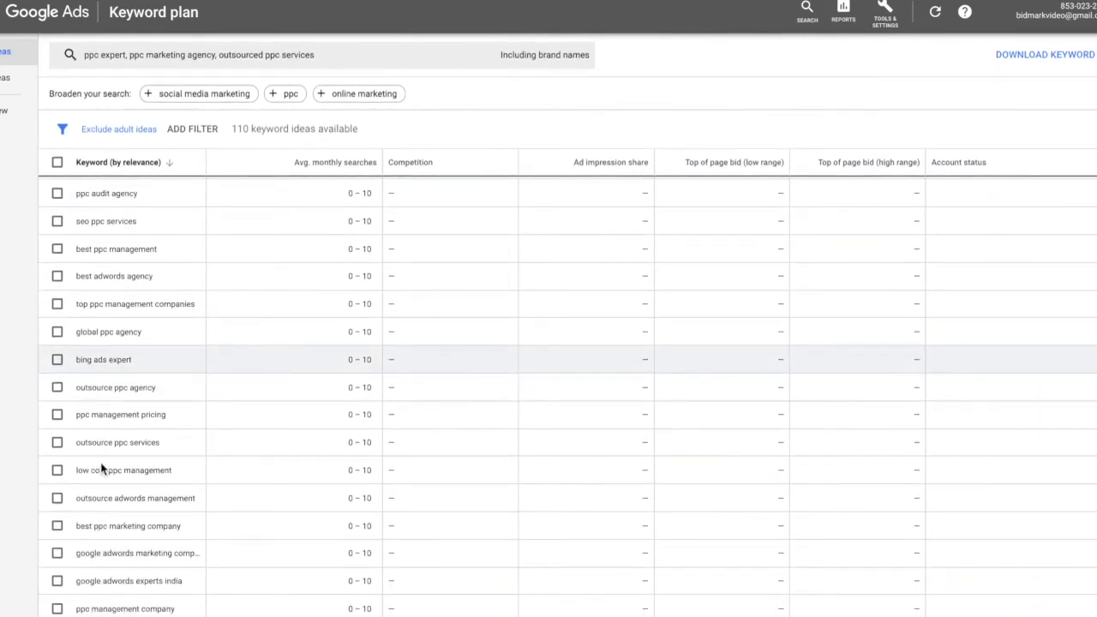
scroll(102, 468, down, 3)
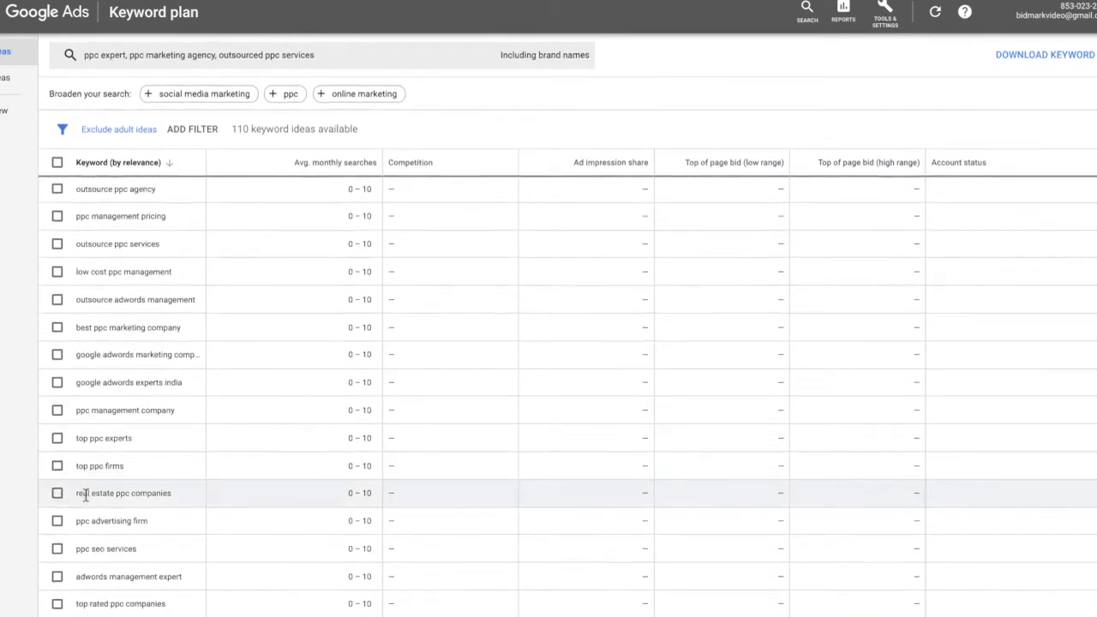
scroll(86, 496, down, 2)
scroll(86, 499, down, 1)
scroll(85, 501, down, 1)
scroll(86, 497, down, 1)
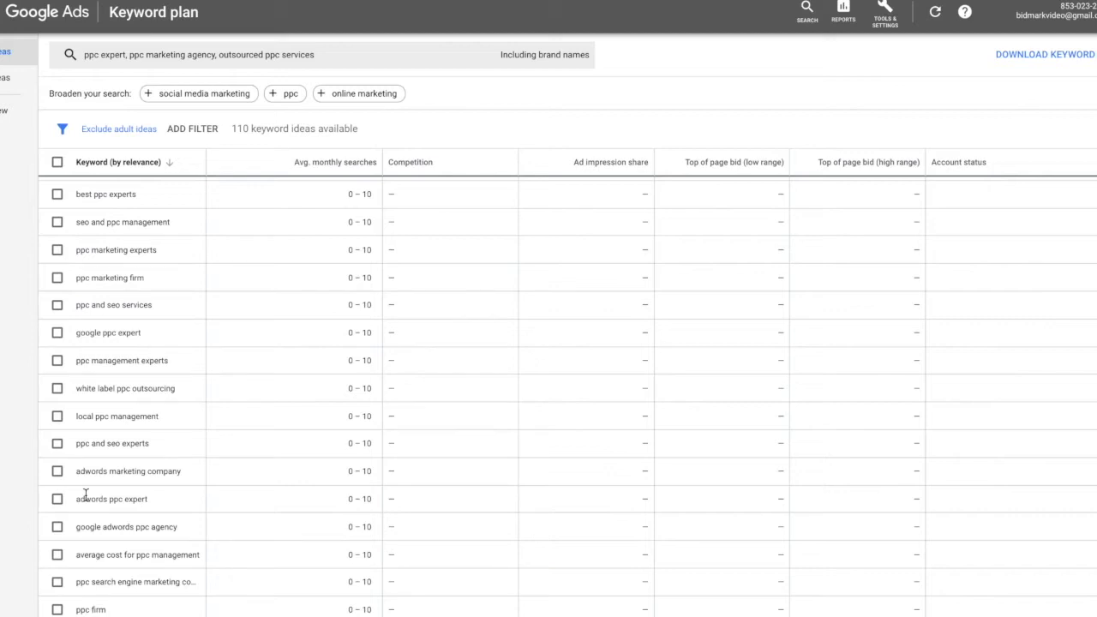
Download the complete list of keyword ideas for the three PPC seed keywords.
scroll(86, 496, up, 20)
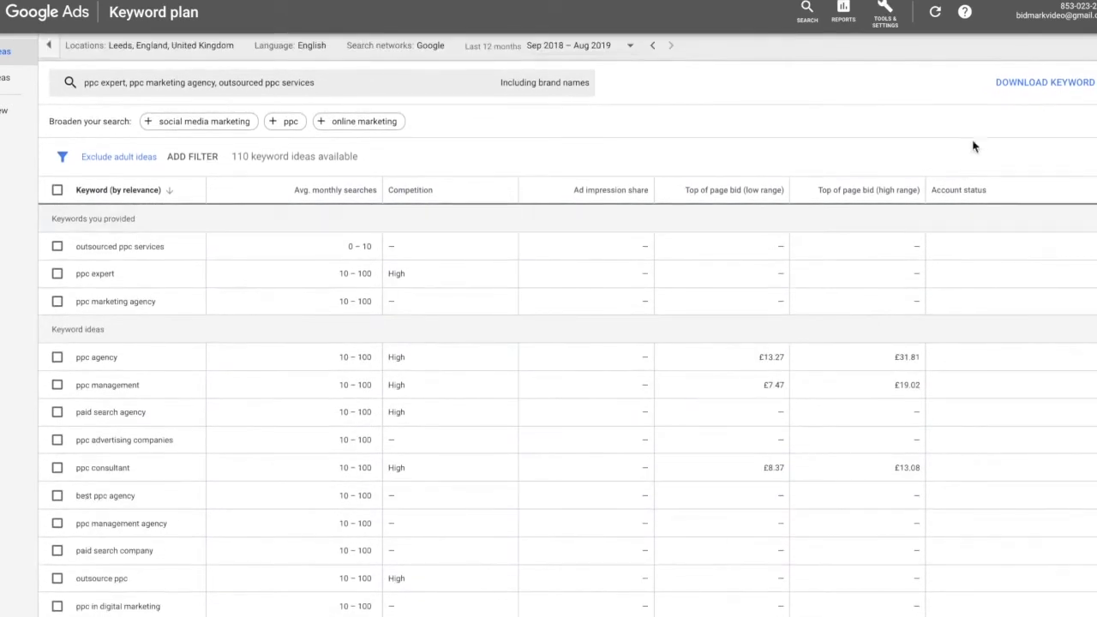
click(1059, 89)
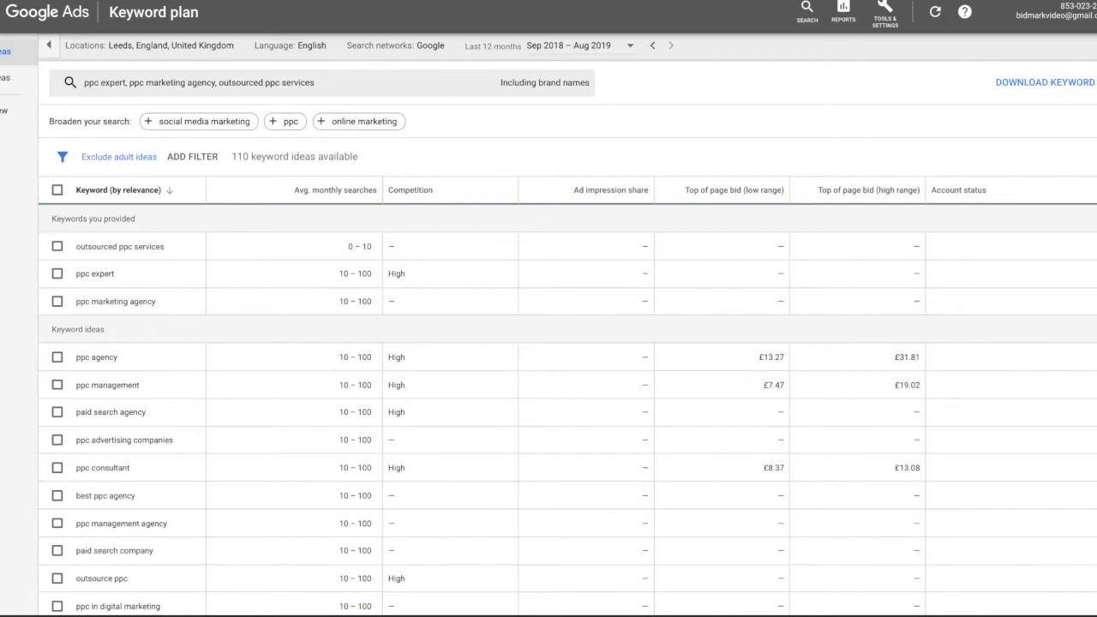
Switch to Google Drive and dismiss its welcome introduction.
key(ctrl+shift+n)
key(Return)
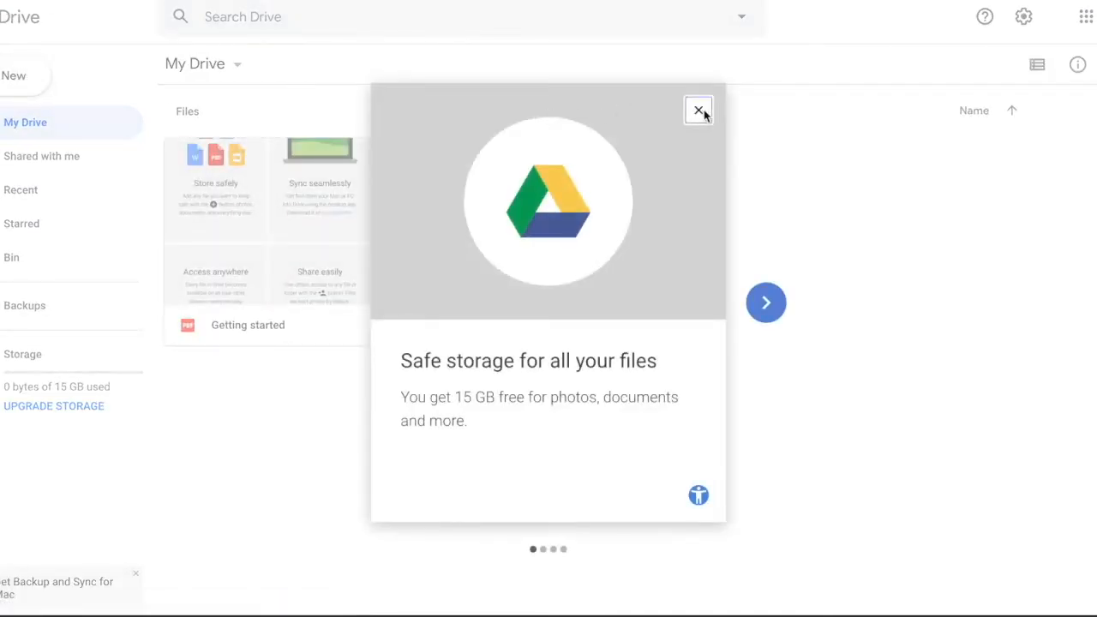
click(698, 110)
Create a new folder named YouTube in My Drive.
click(29, 73)
click(74, 103)
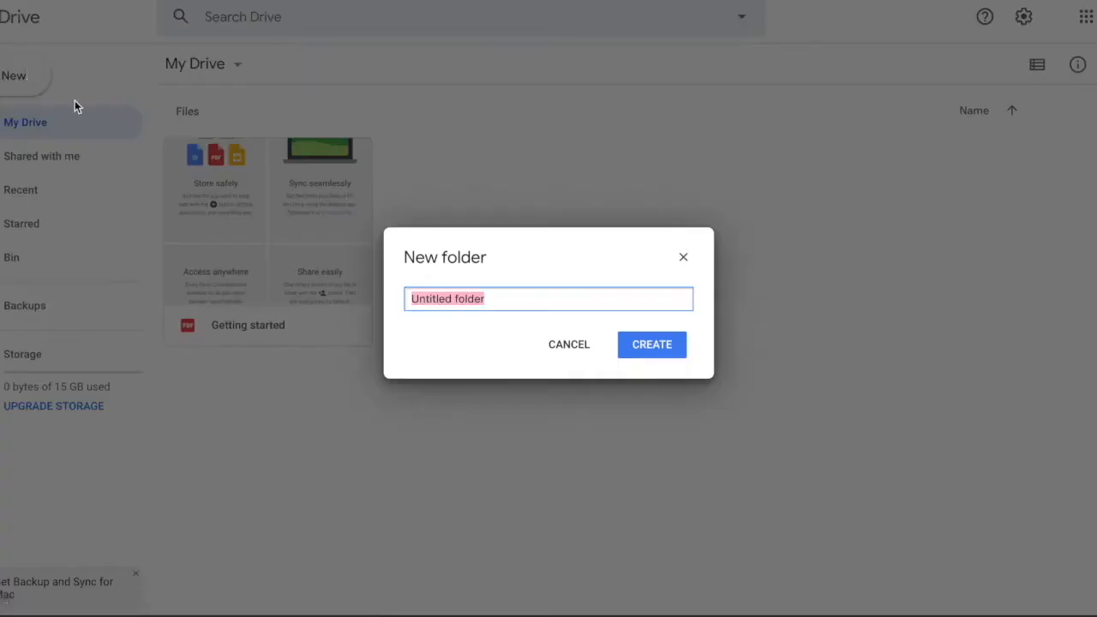
click(573, 347)
text(YouTube)
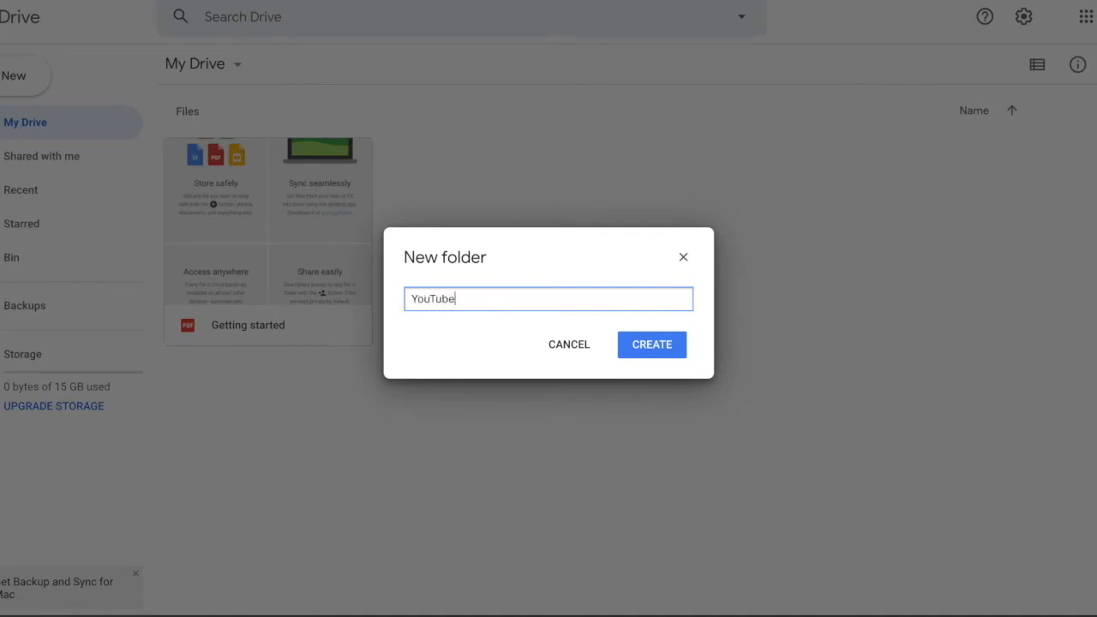
key(Return)
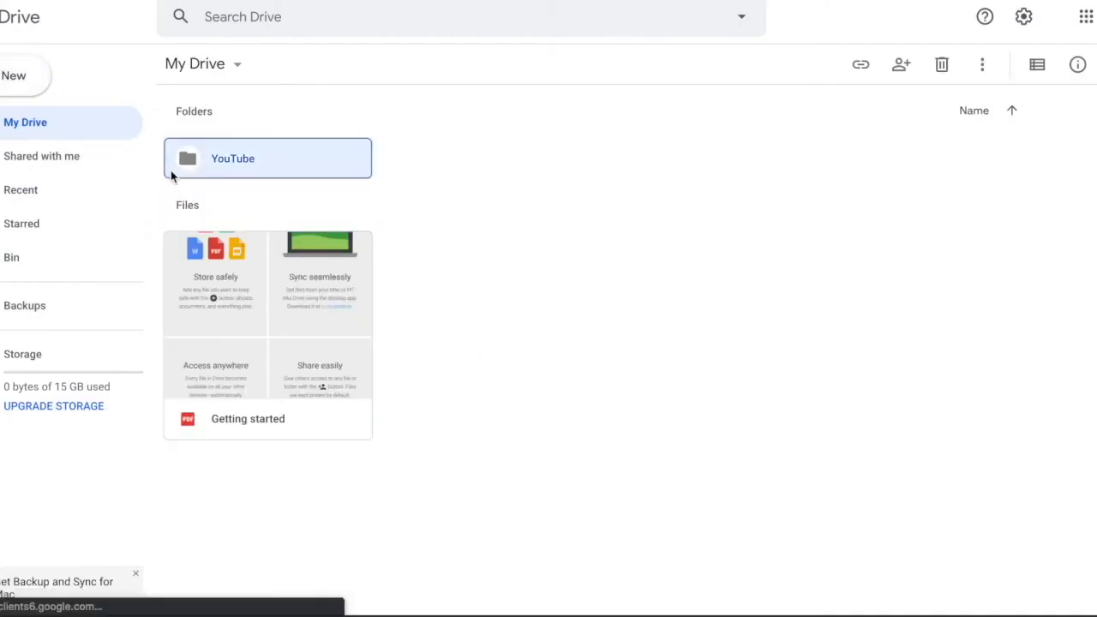
Create a new blank Google Sheets spreadsheet inside the YouTube folder.
double_click(220, 157)
click(21, 88)
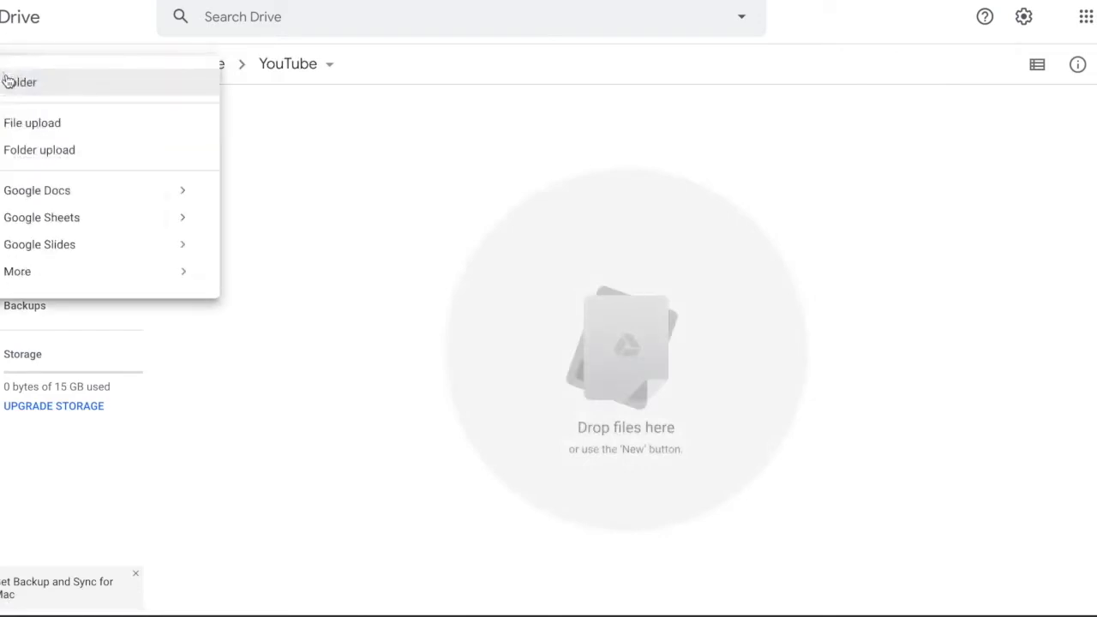
click(29, 216)
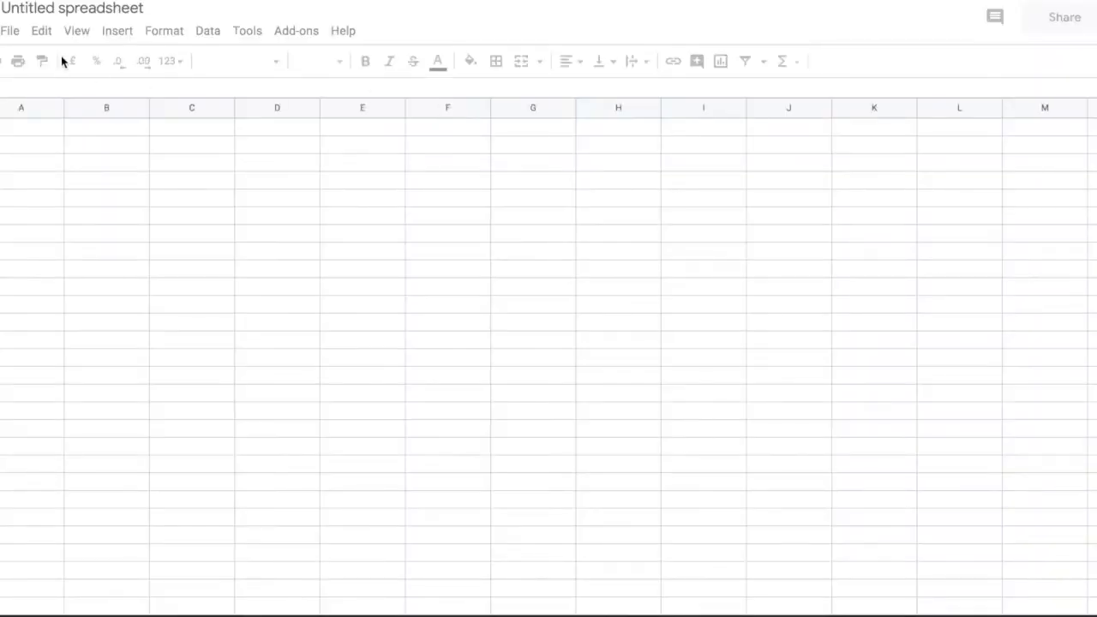
Import the downloaded Keyword Stats CSV into the blank file, replacing the spreadsheet with automatic separator detection, and dismiss the edit history tip.
click(8, 39)
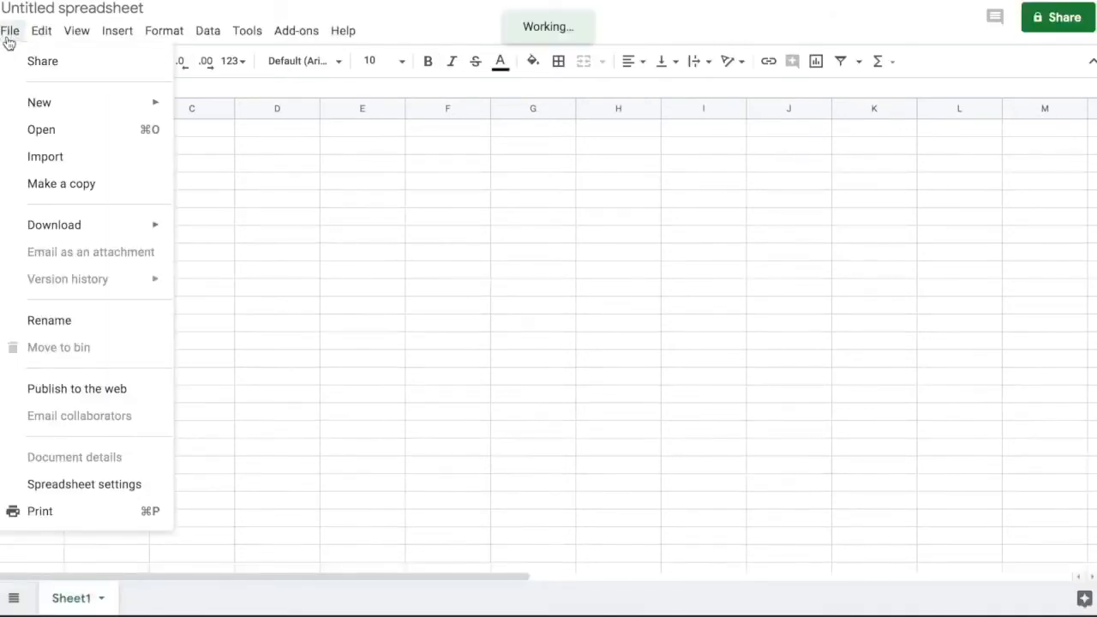
click(24, 158)
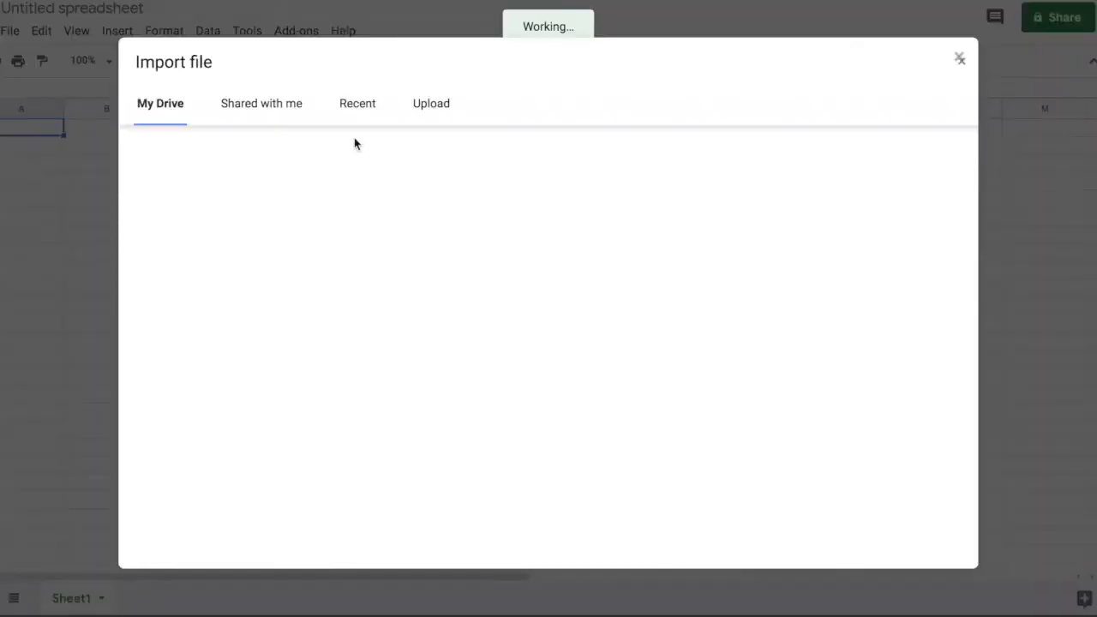
click(432, 110)
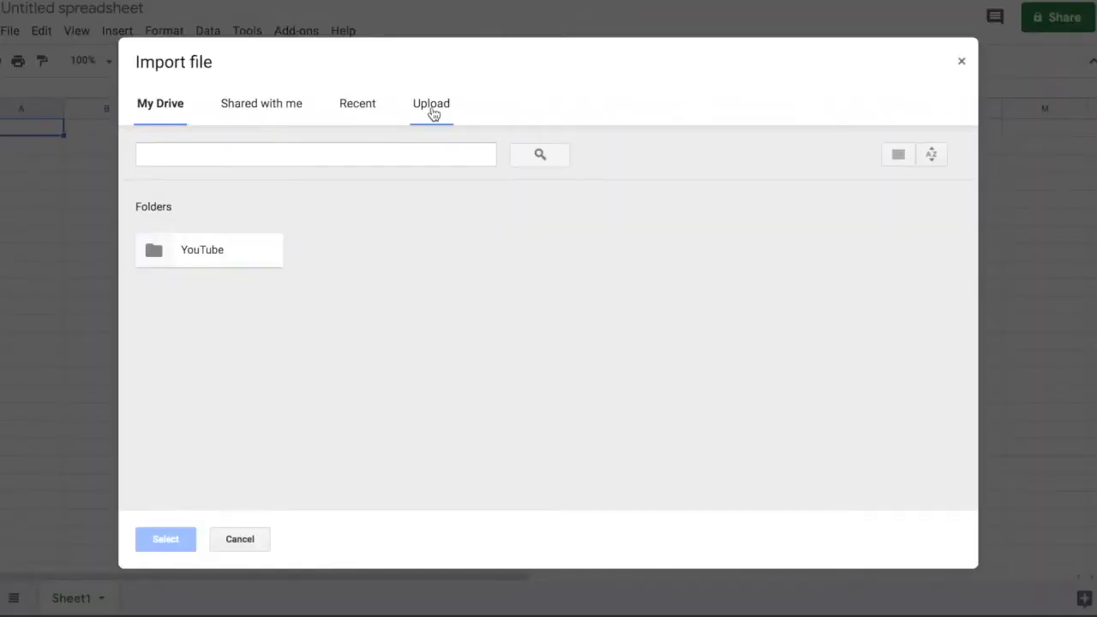
drag(52, 616, 497, 345)
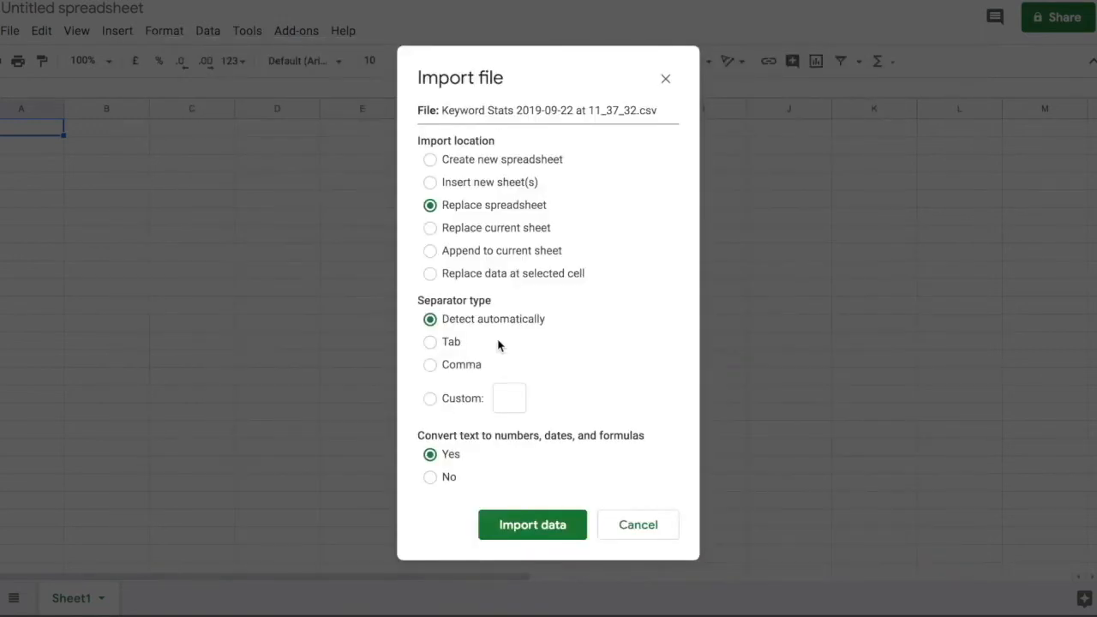
click(518, 535)
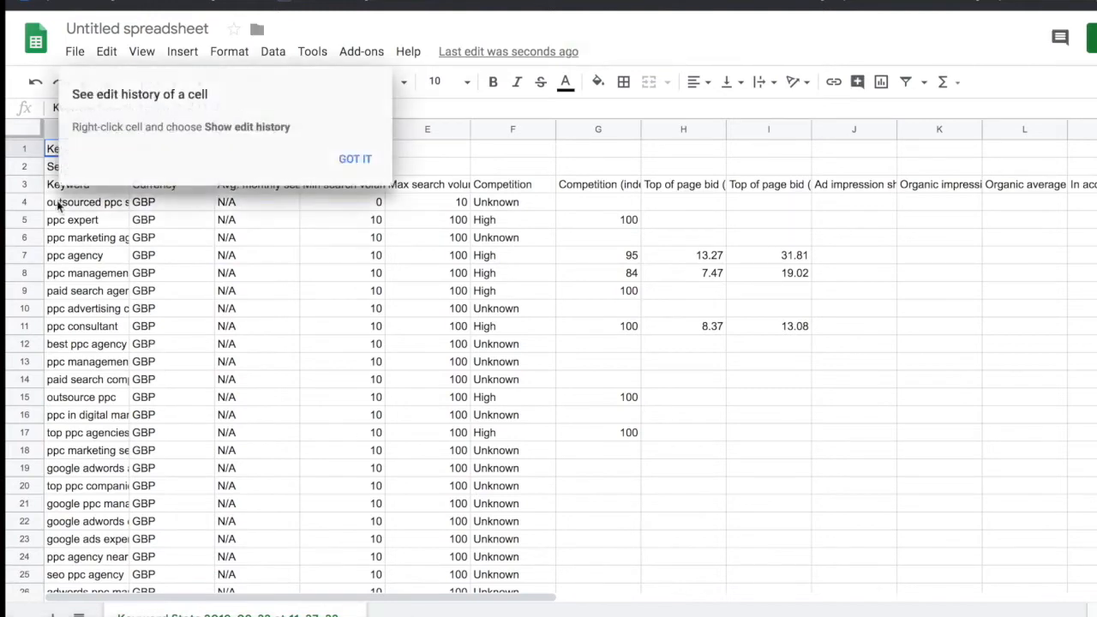
click(355, 160)
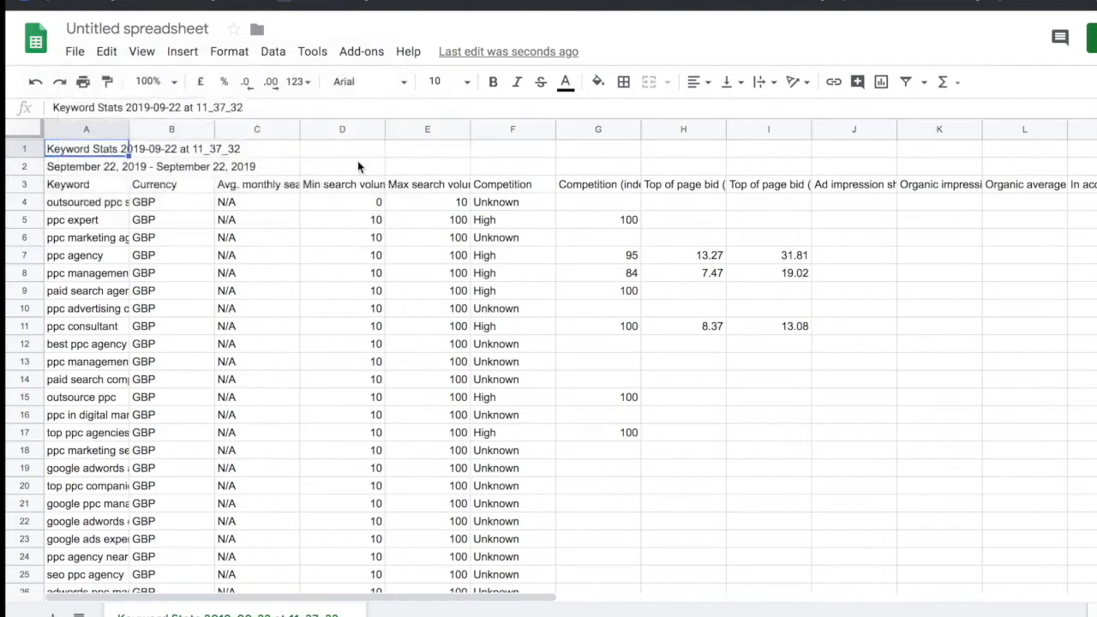
Delete rows 1 and 2, which hold the report title and date range above the headers.
click(68, 169)
drag(27, 171, 25, 151)
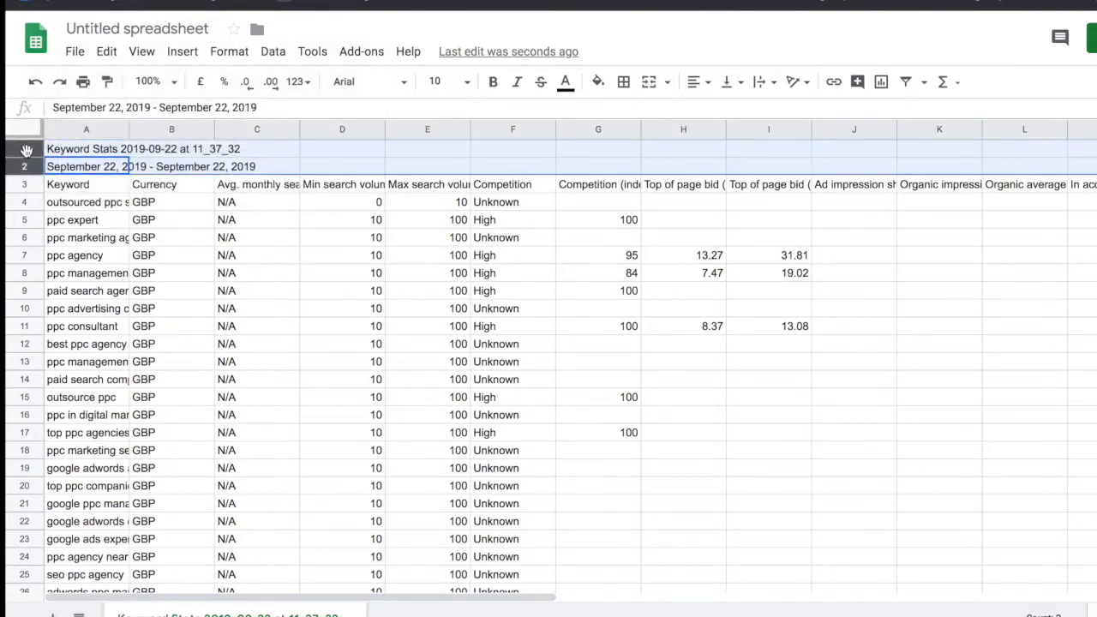
right_click(27, 150)
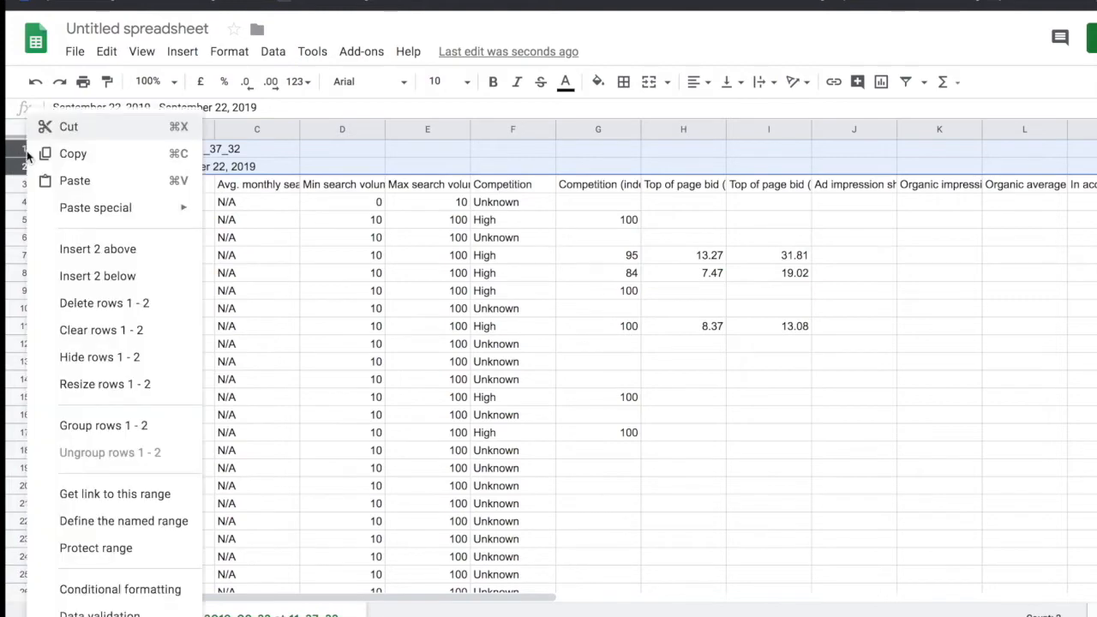
click(66, 305)
click(144, 274)
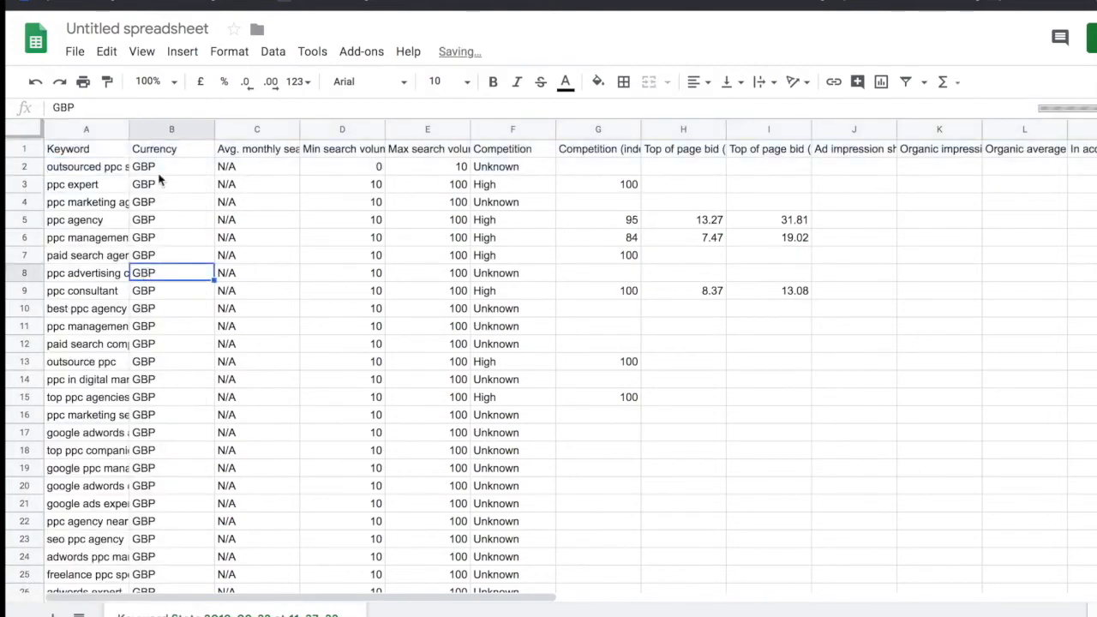
Delete the Currency column from the keyword sheet.
scroll(159, 177, down, 2)
scroll(168, 264, down, 5)
scroll(169, 265, up, 6)
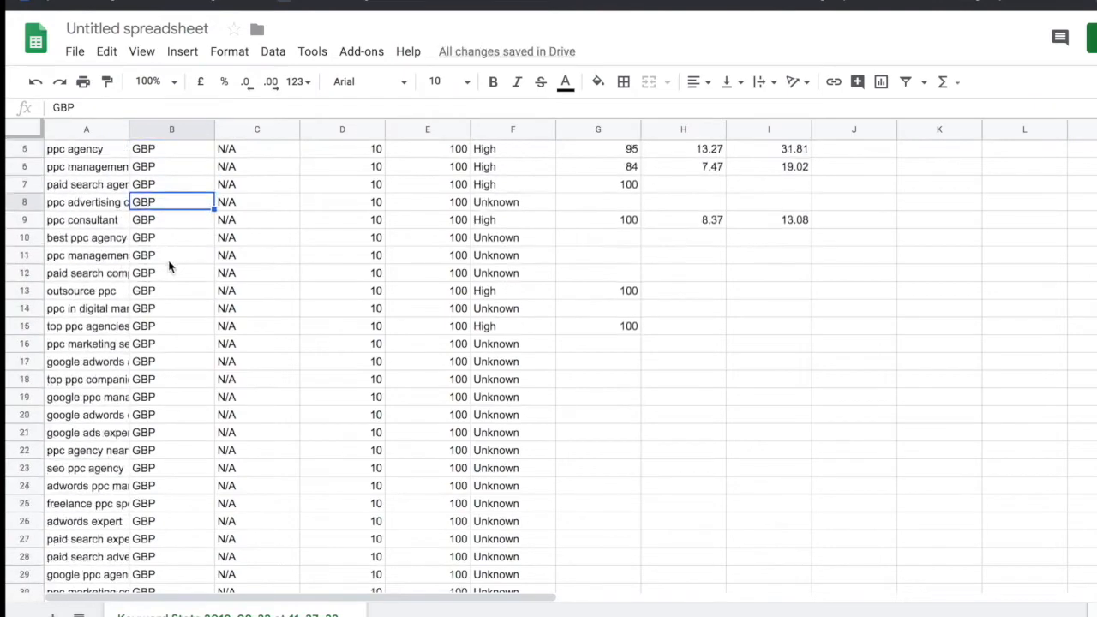
scroll(168, 196, up, 2)
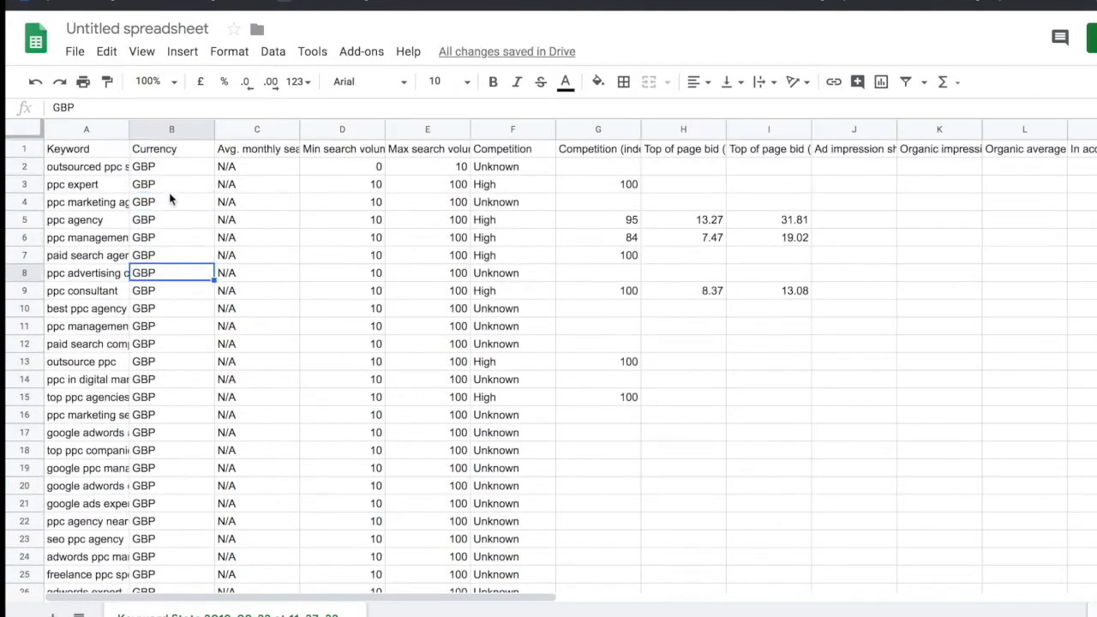
click(172, 128)
right_click(172, 128)
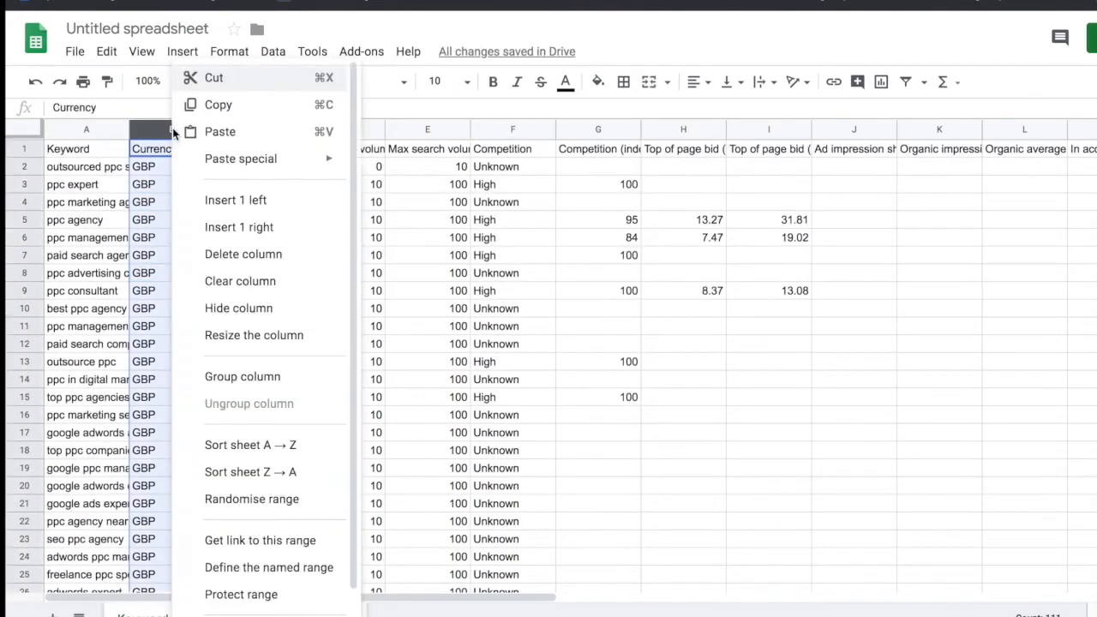
click(202, 254)
Clear the contents of the Avg. monthly searches column.
click(191, 166)
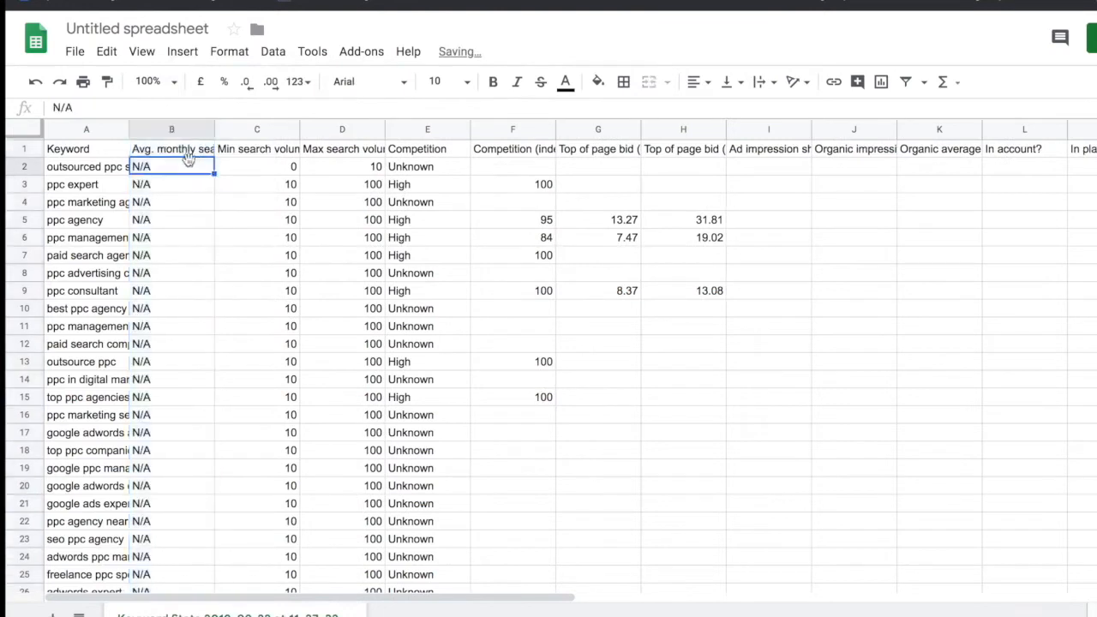
click(184, 153)
click(176, 131)
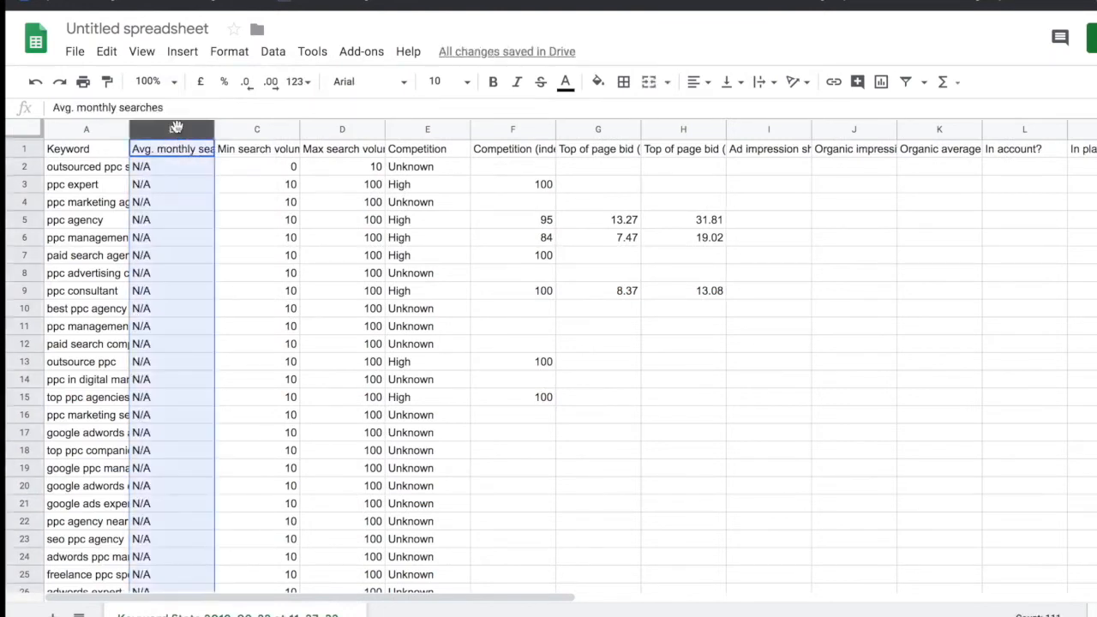
right_click(177, 130)
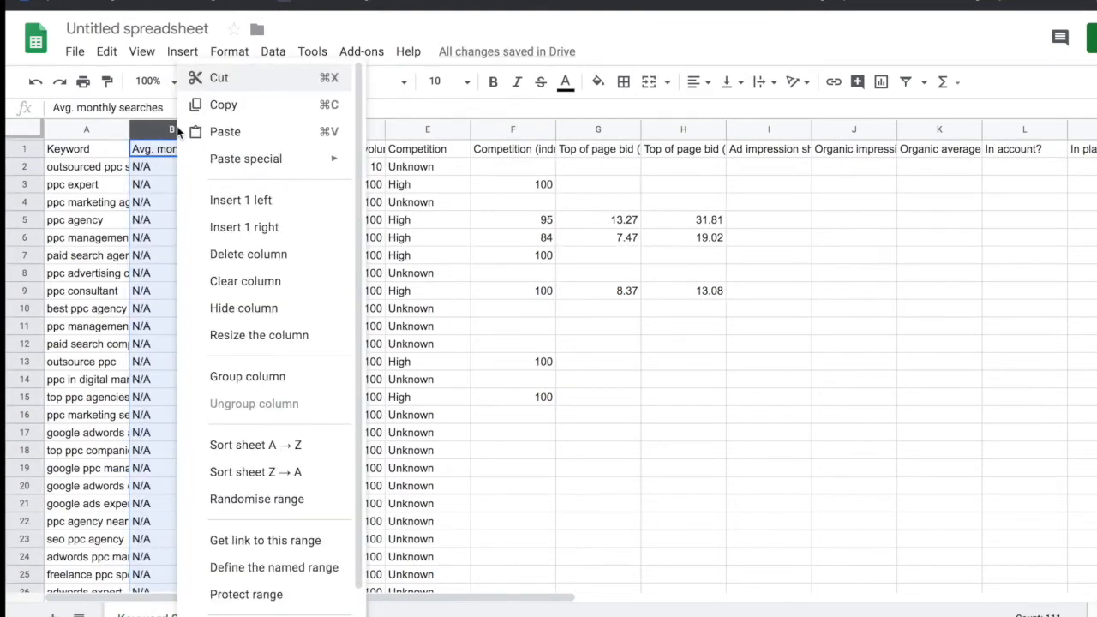
click(213, 281)
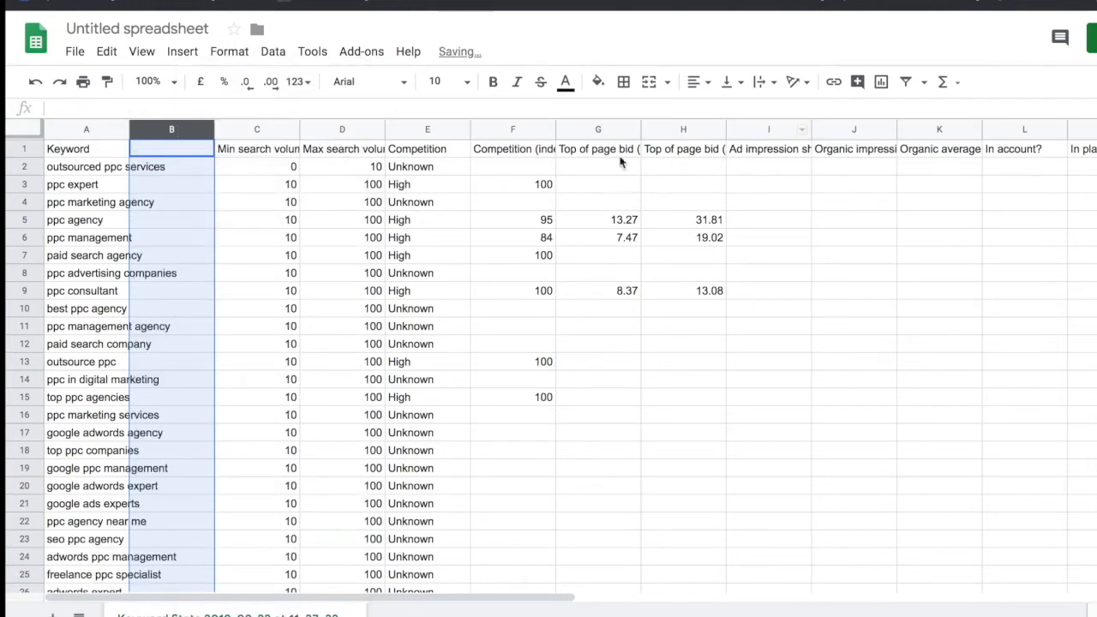
Check the full header names of the search volume, competition and top of page bid columns.
click(295, 151)
click(349, 152)
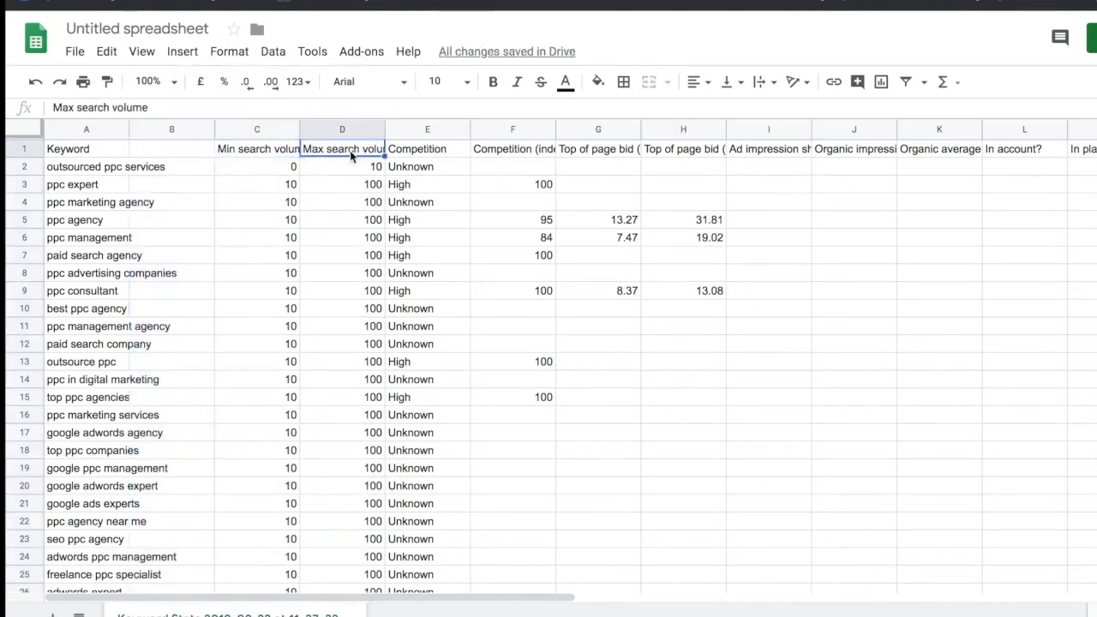
click(412, 155)
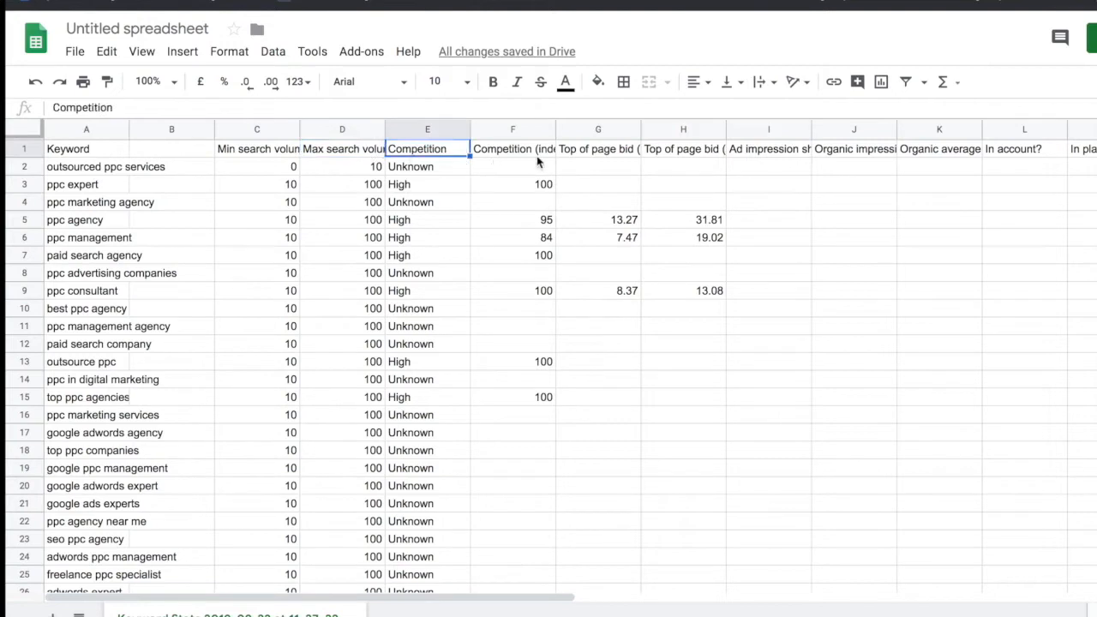
click(505, 150)
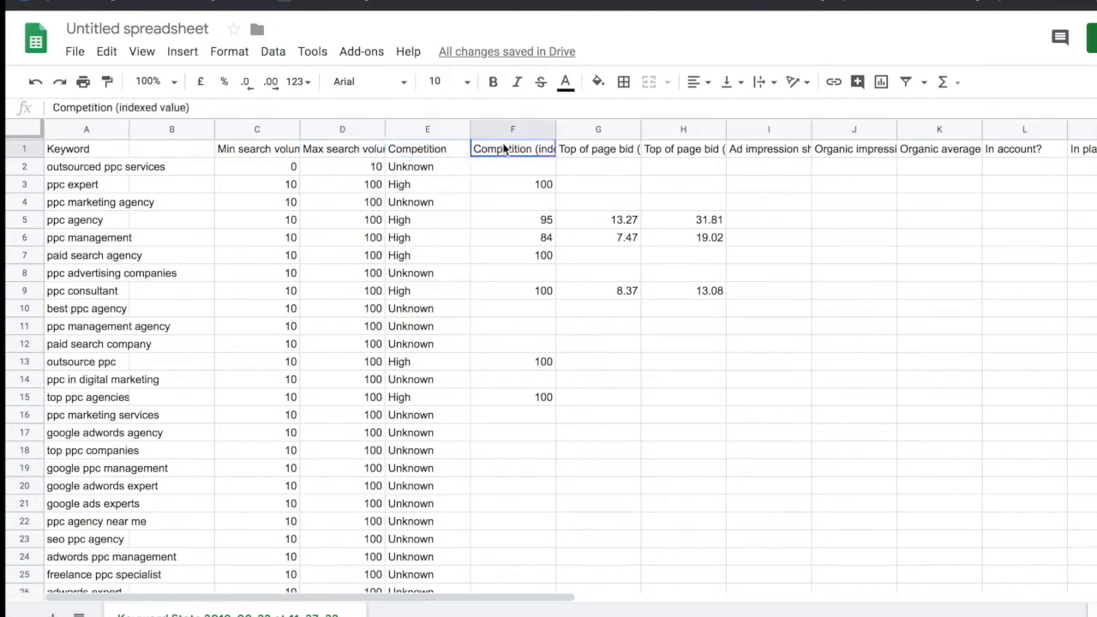
click(571, 151)
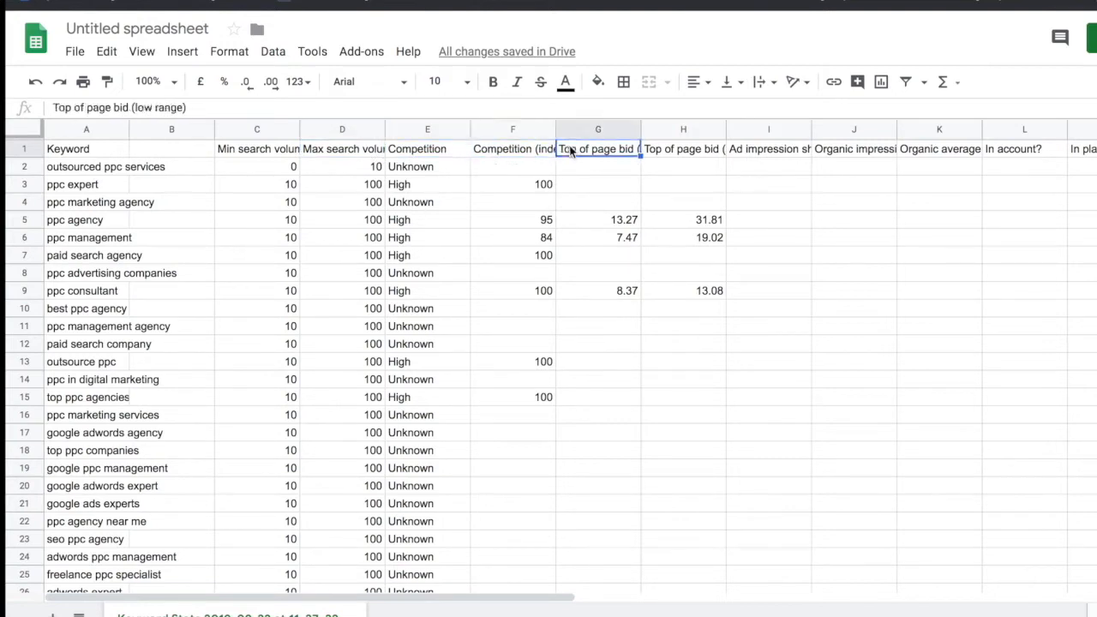
click(675, 152)
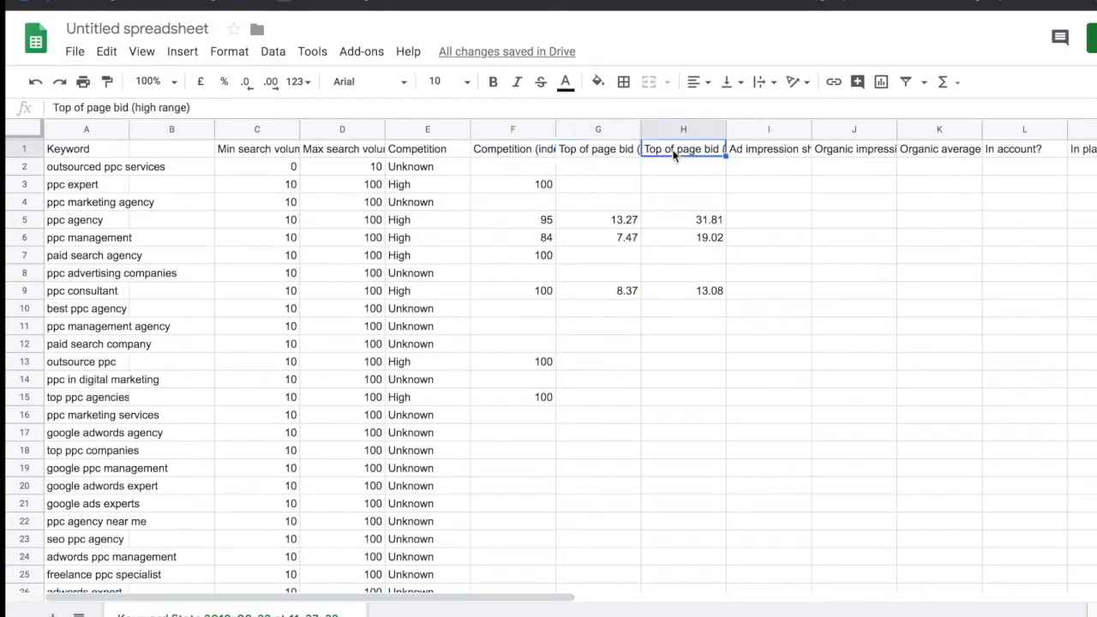
Delete columns I to Y, from Ad impression share through the last monthly searches column.
click(771, 153)
scroll(771, 153, right, 3)
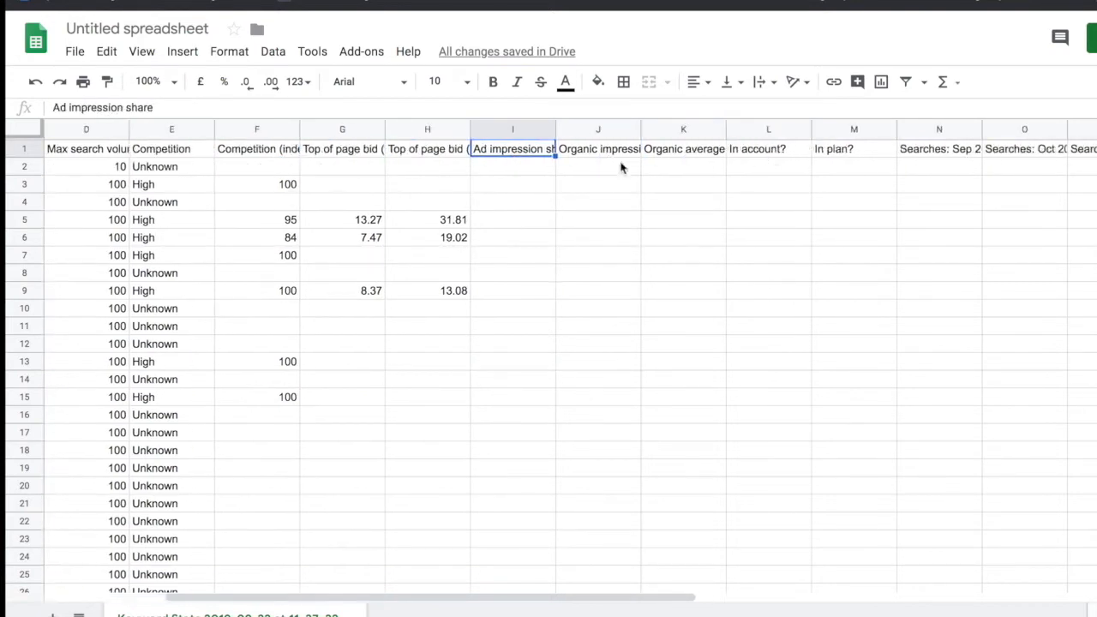
click(506, 130)
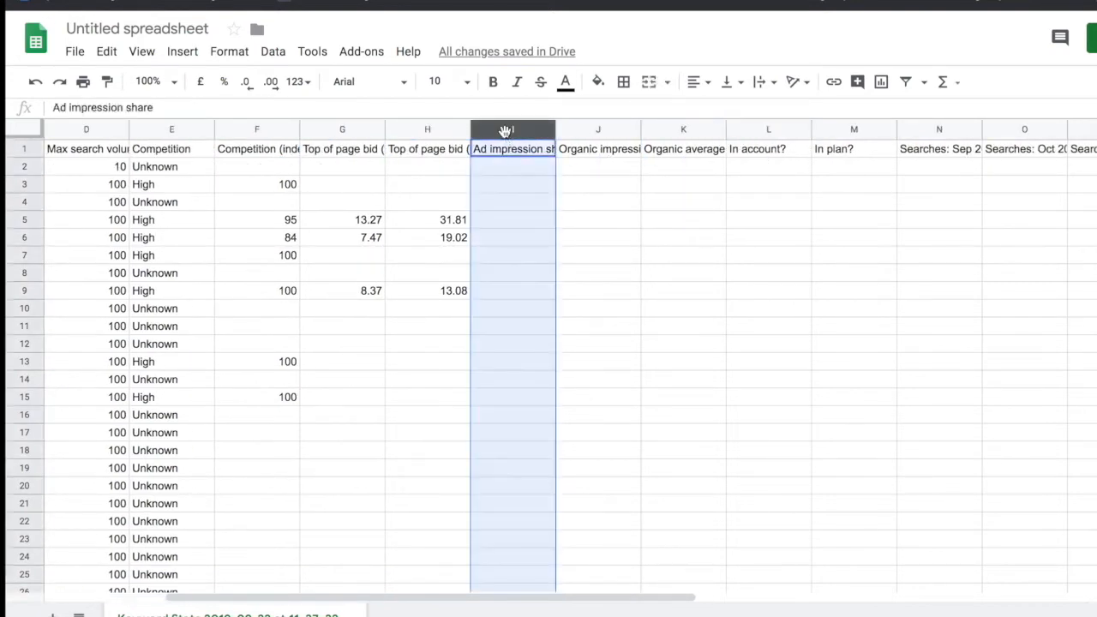
key(ctrl+shift+Right)
right_click(505, 131)
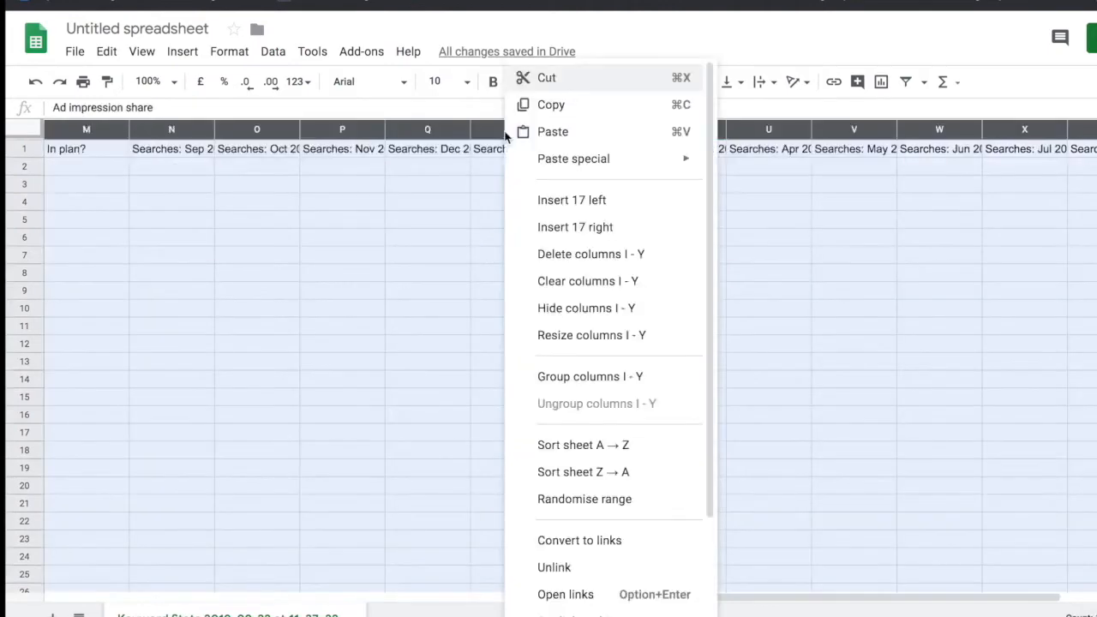
click(557, 255)
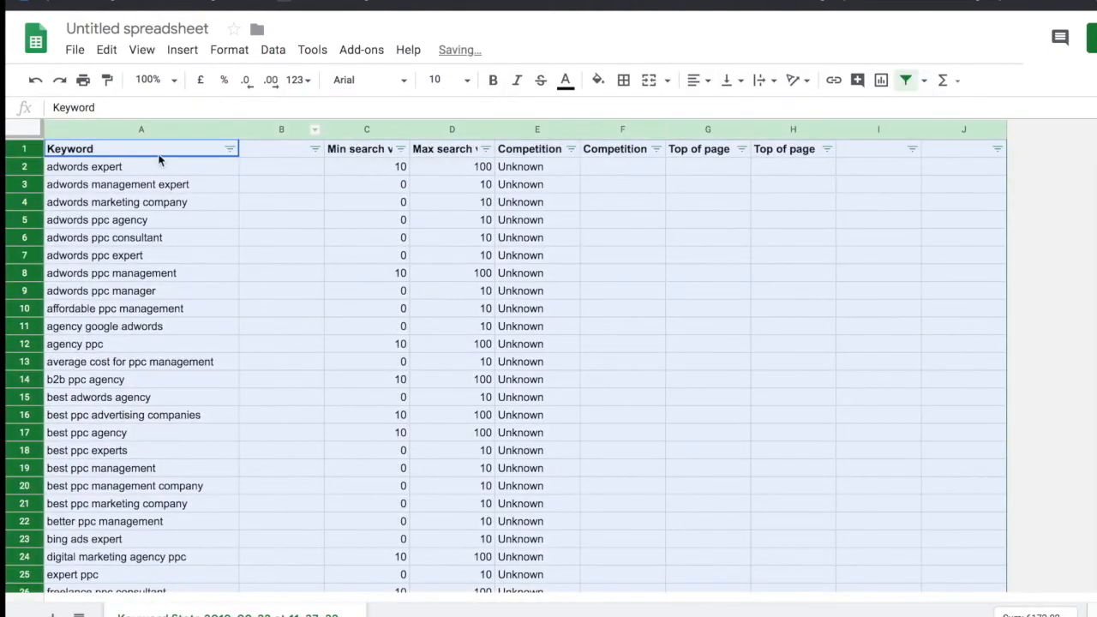
Sort the filtered table A to Z by the Keyword column.
click(229, 151)
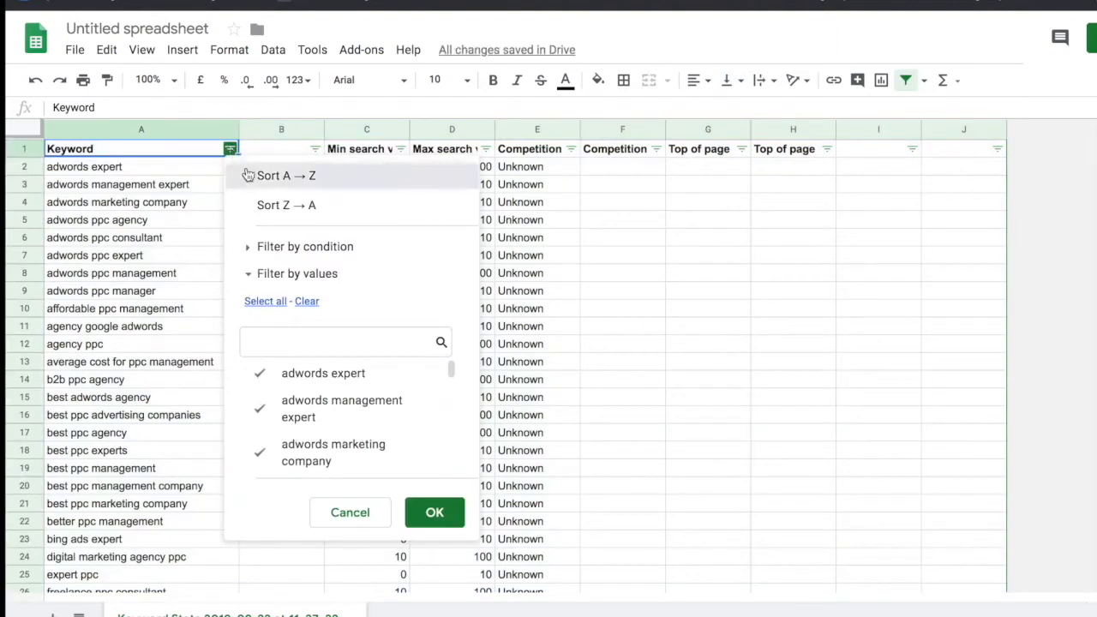
click(247, 171)
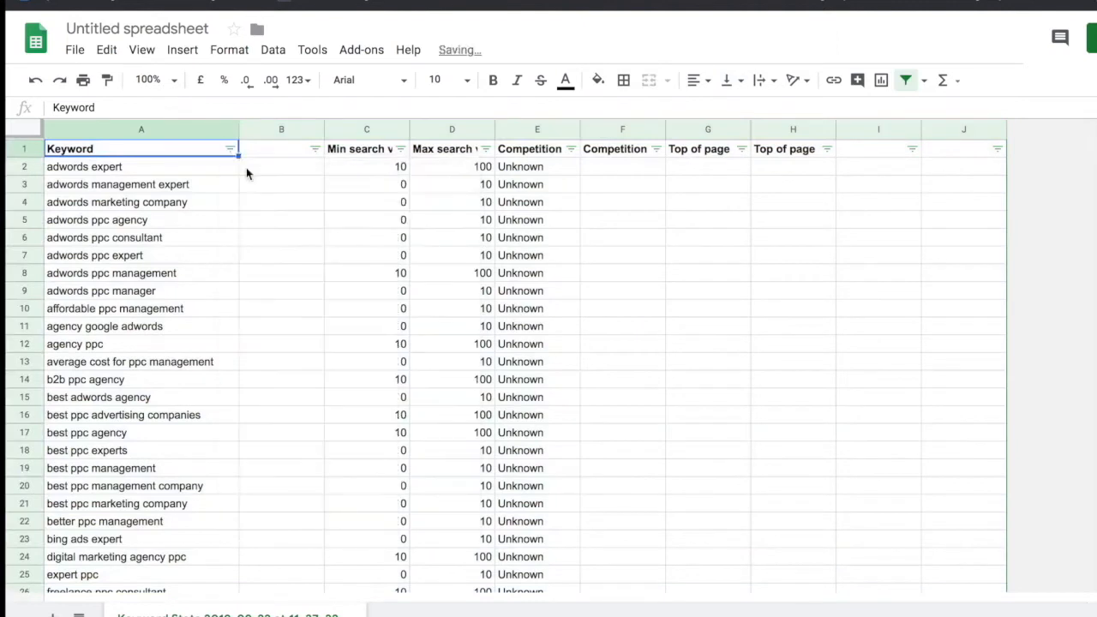
click(280, 130)
right_click(281, 130)
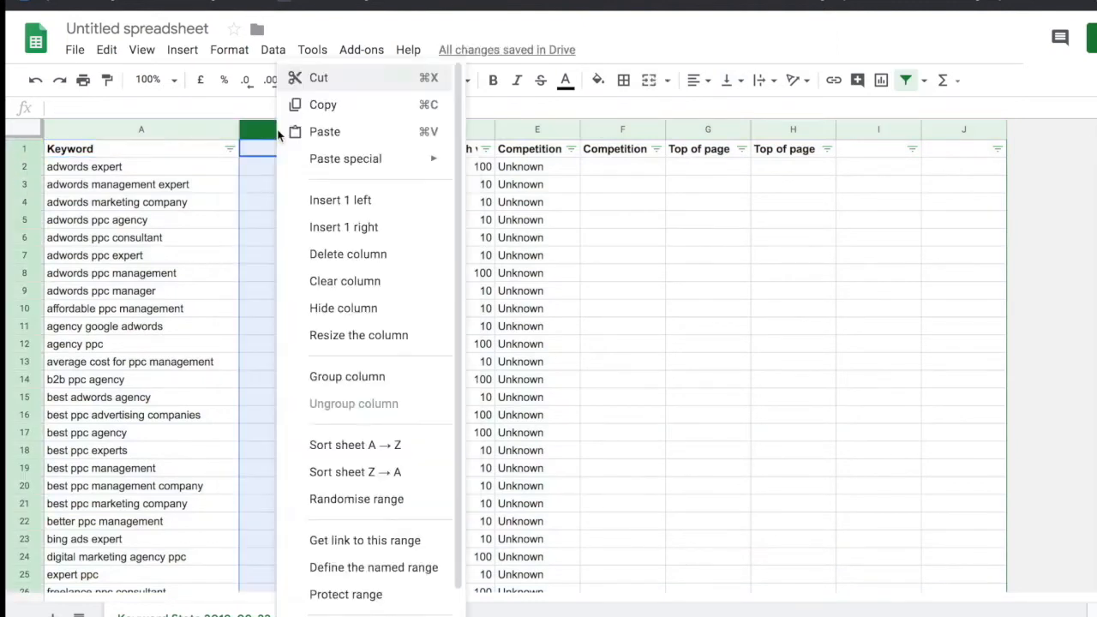
click(317, 254)
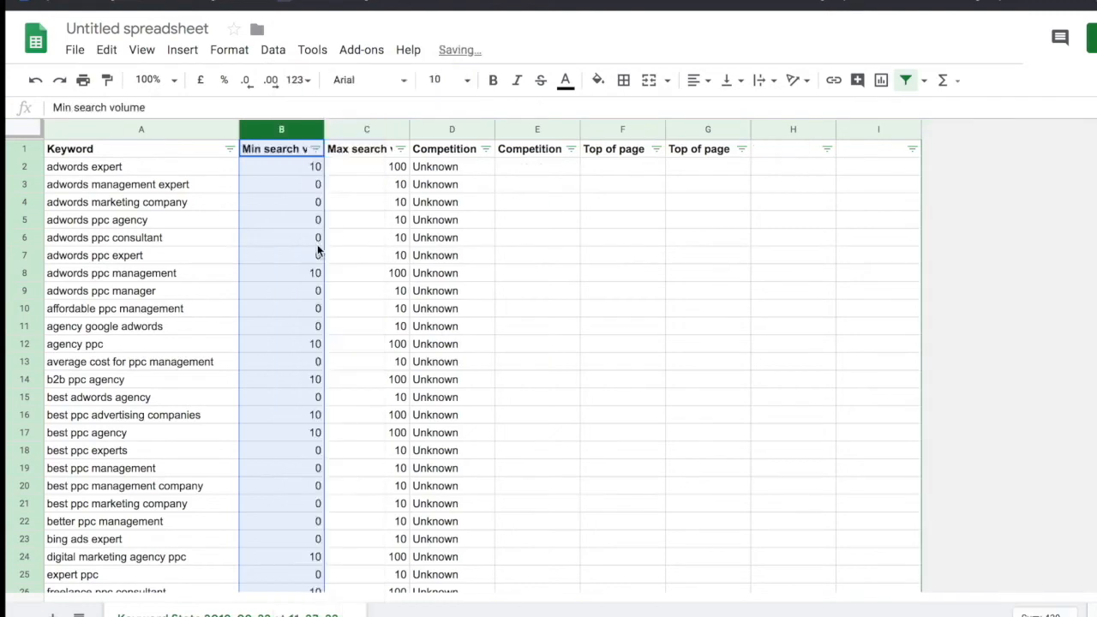
key(ctrl+z)
Delete the empty column B between Keyword and Min search volume.
scroll(317, 249, down, 20)
scroll(317, 249, up, 2)
scroll(317, 248, up, 20)
right_click(285, 129)
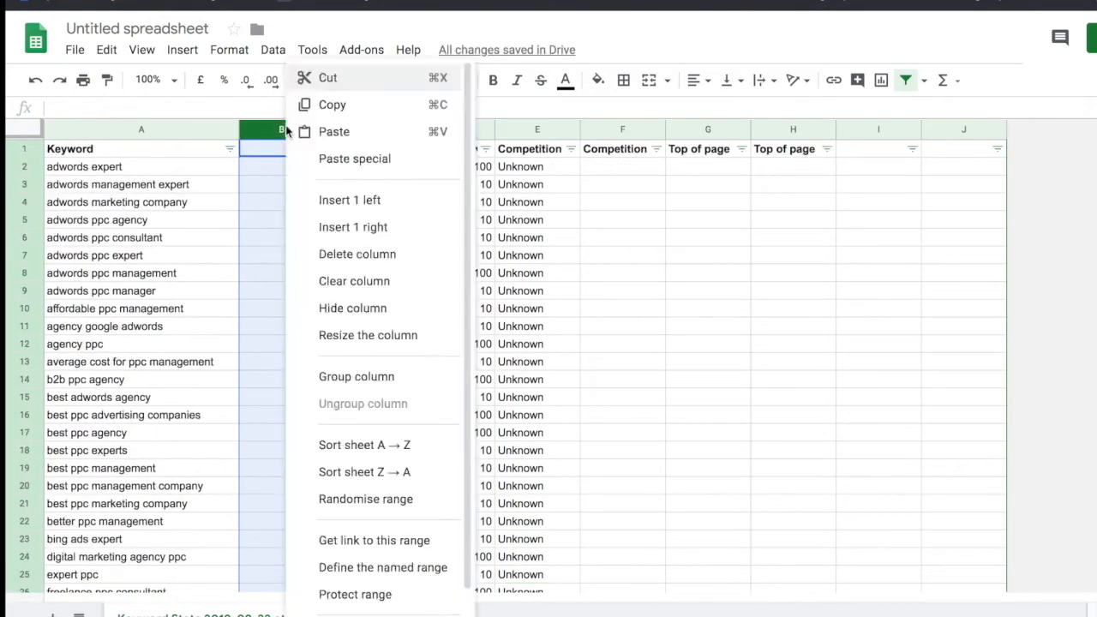
click(340, 255)
Review the alphabetically sorted keywords, from the adwords entries through average cost for ppc management, to judge their relevance.
scroll(423, 282, down, 17)
scroll(423, 286, up, 17)
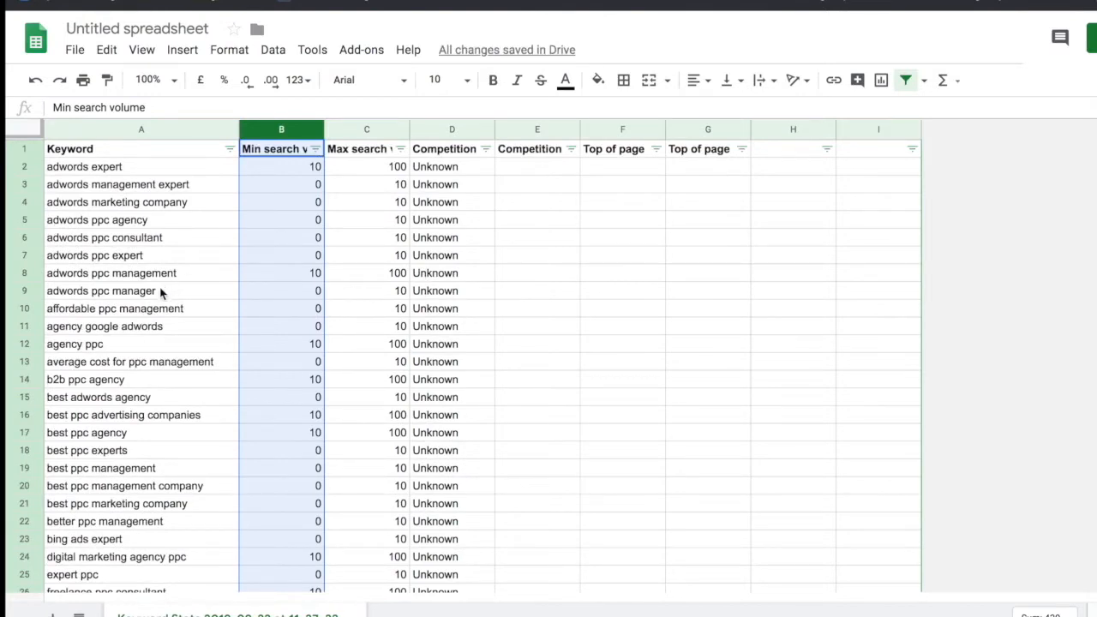
click(108, 169)
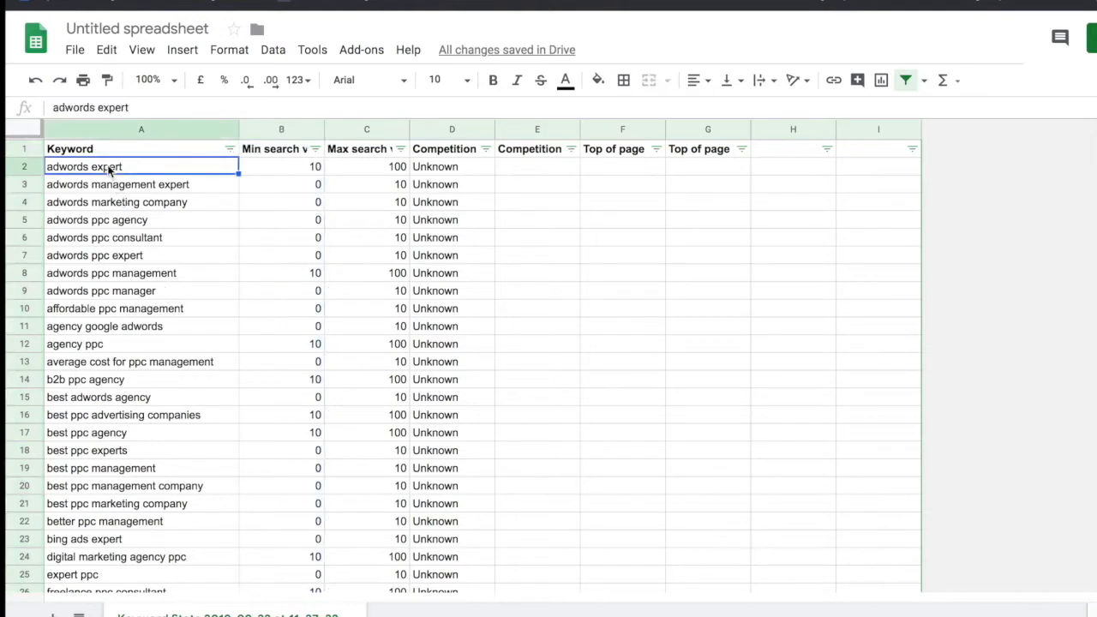
click(115, 190)
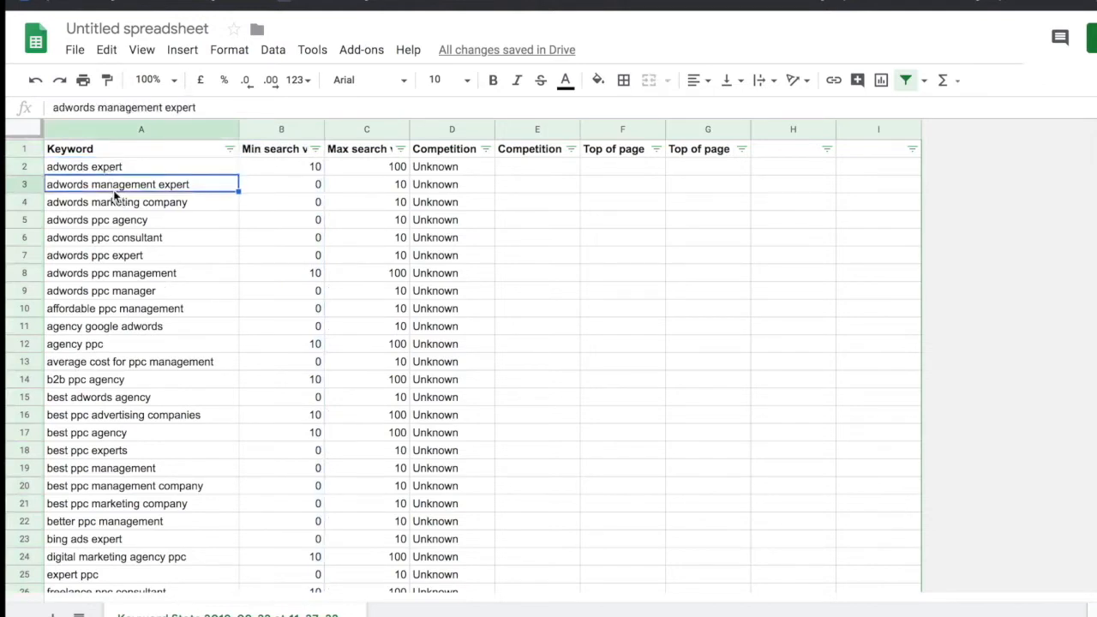
click(119, 221)
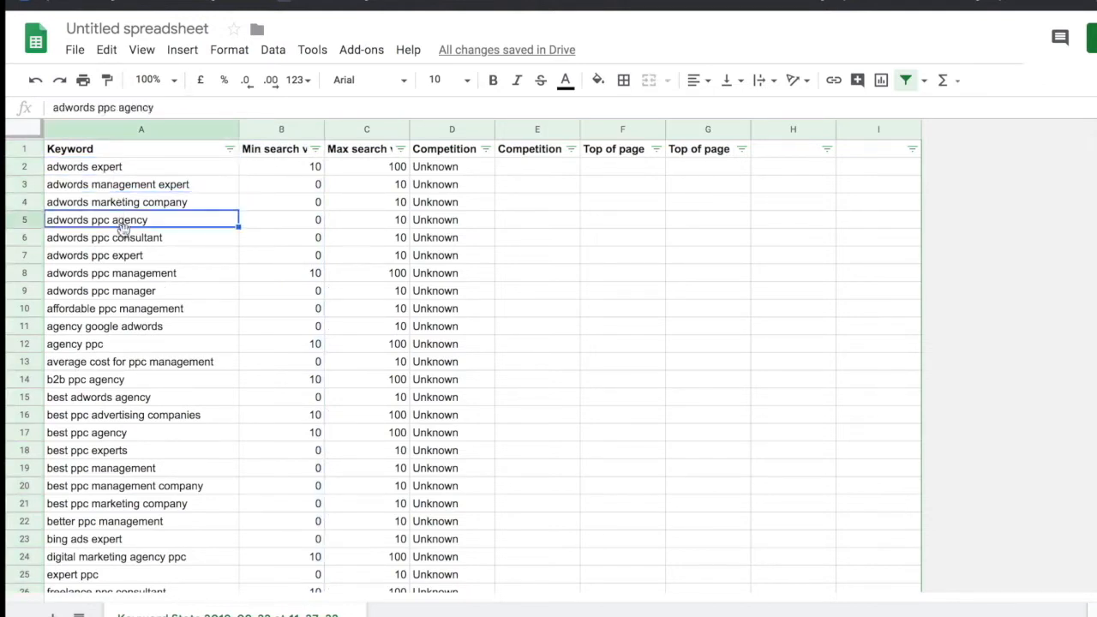
click(124, 238)
scroll(121, 294, down, 3)
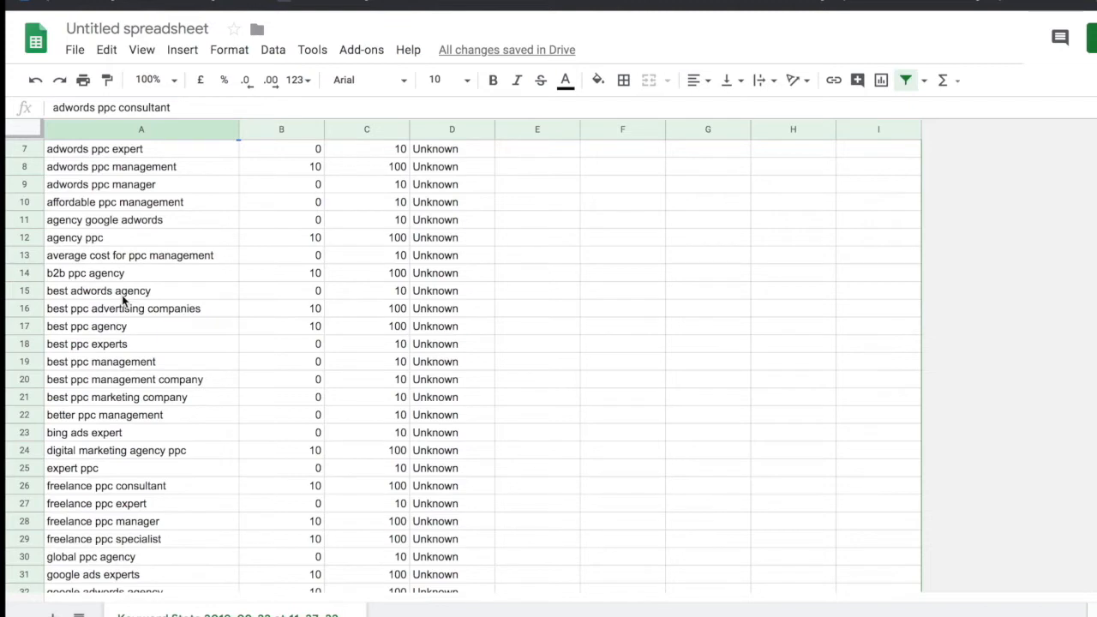
click(92, 257)
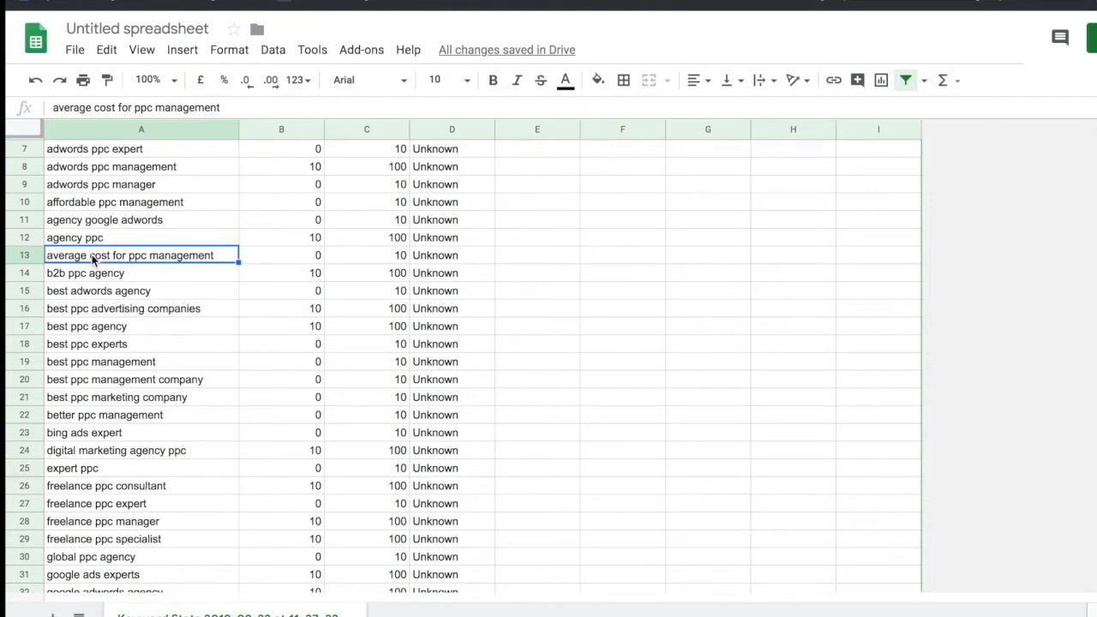
scroll(93, 260, up, 2)
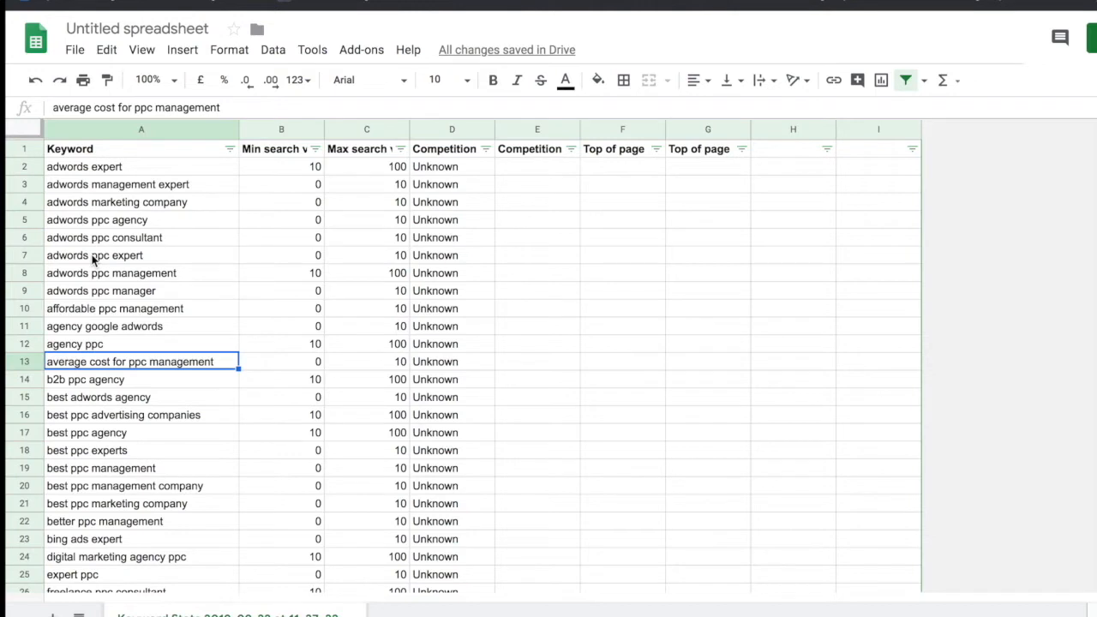
Remove the filter and reapply it so that it covers only the data columns A to G.
click(906, 80)
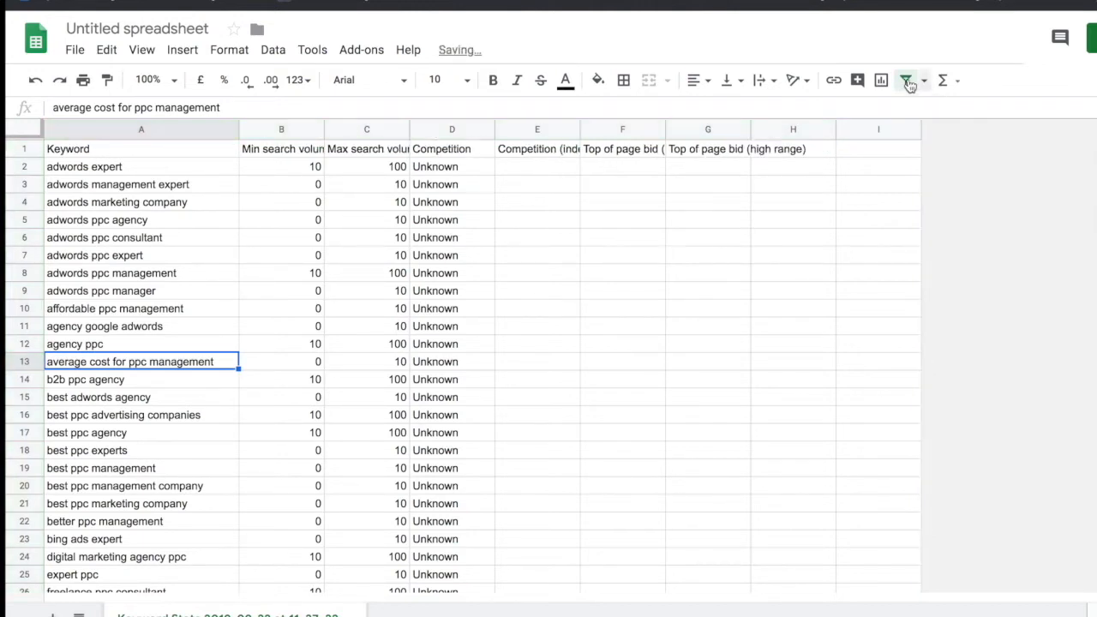
click(908, 82)
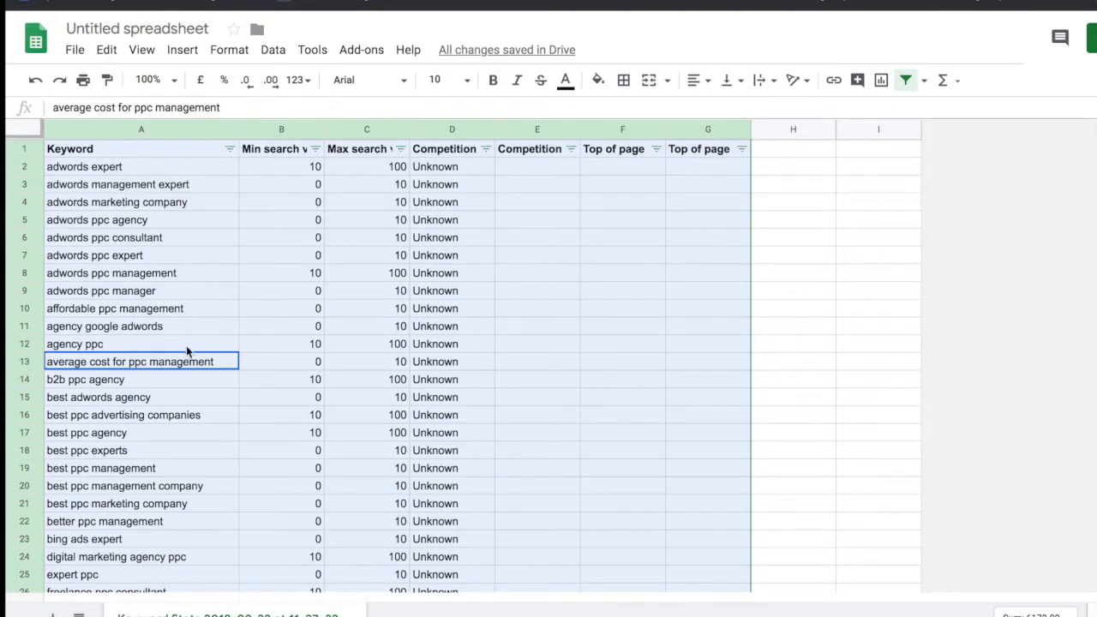
click(167, 221)
Examine the keywords in rows 2 to 22, from adwords expert to better ppc management, for irrelevant terms.
click(122, 174)
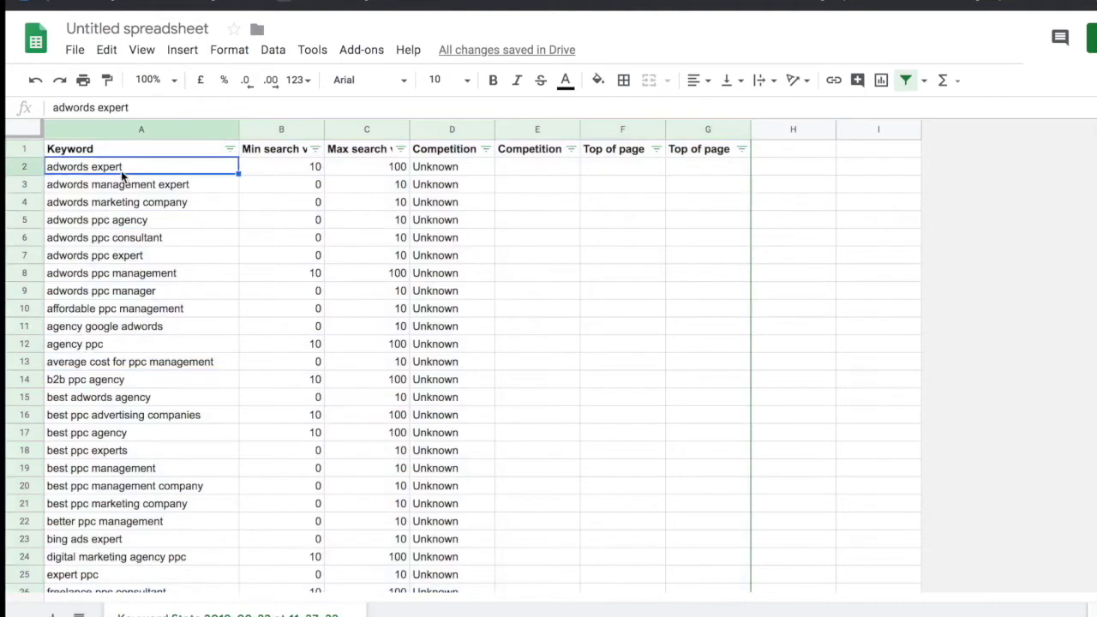
click(130, 188)
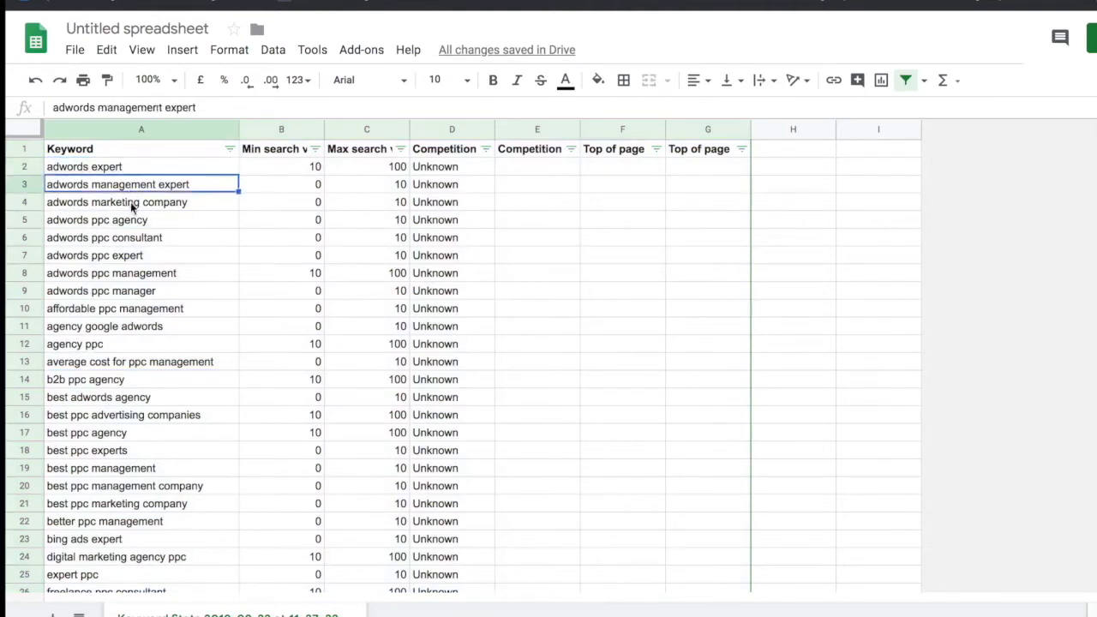
click(126, 237)
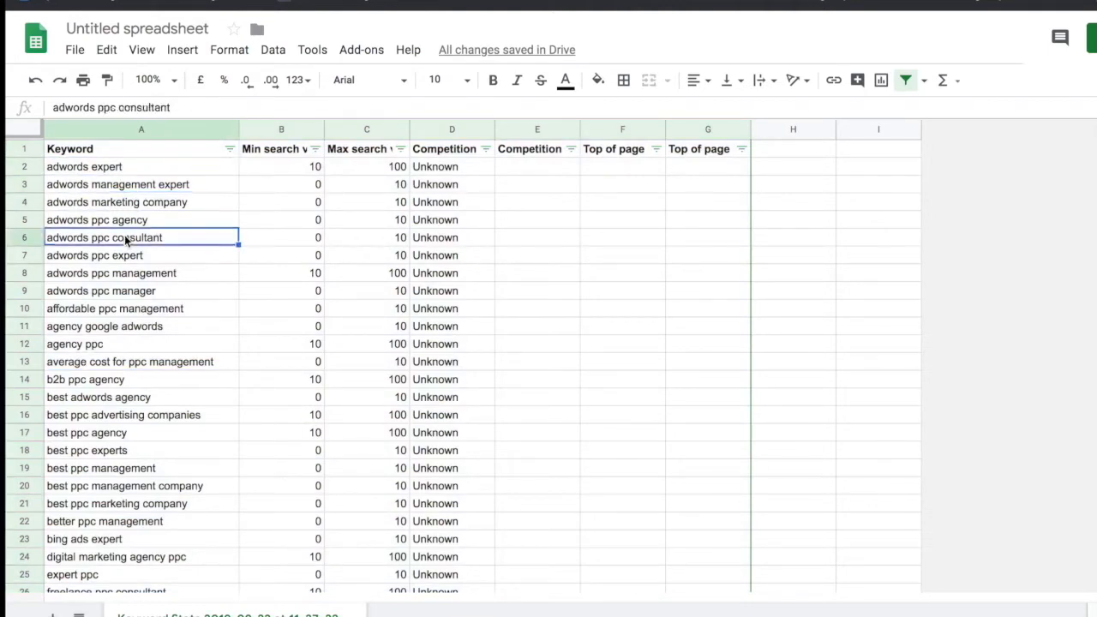
click(137, 288)
click(145, 311)
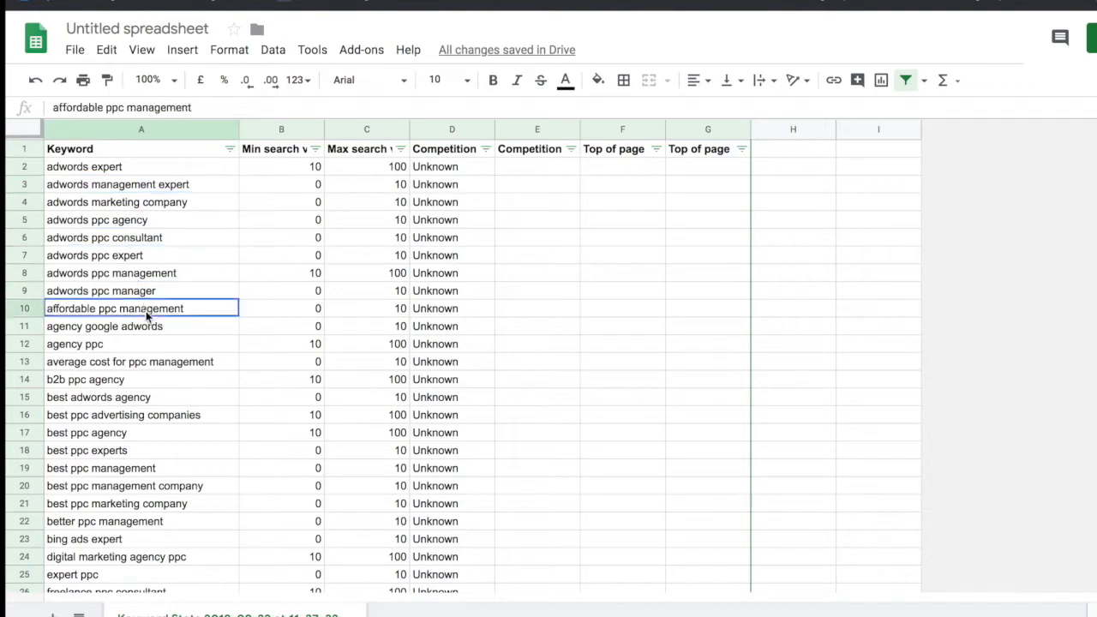
scroll(146, 311, down, 1)
click(131, 277)
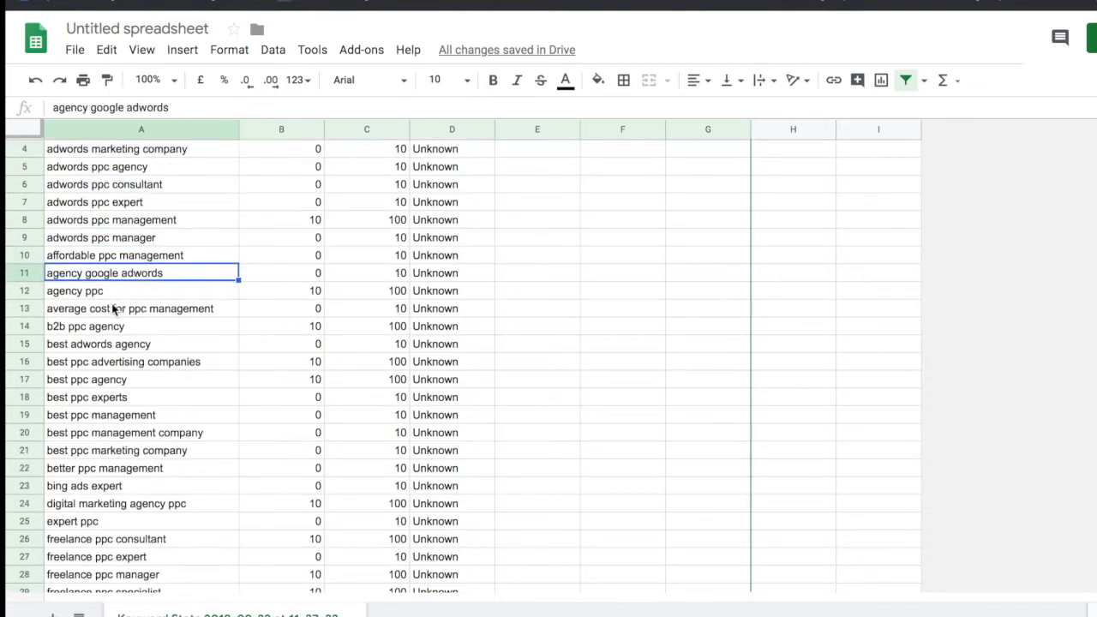
click(113, 309)
scroll(112, 309, down, 1)
scroll(138, 320, down, 1)
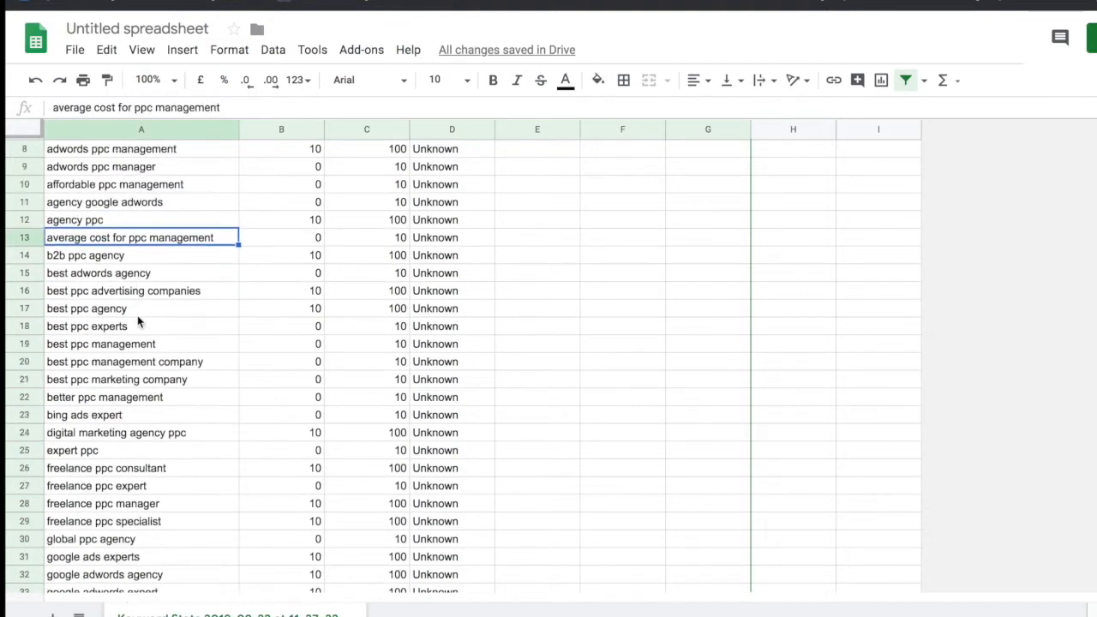
scroll(137, 320, down, 2)
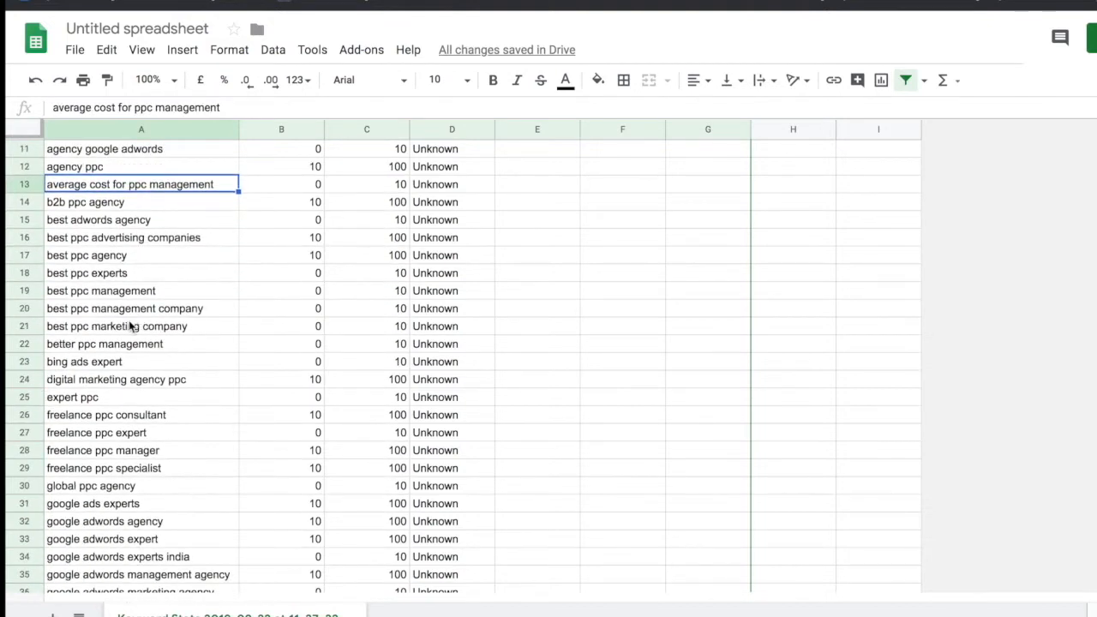
click(114, 330)
click(93, 346)
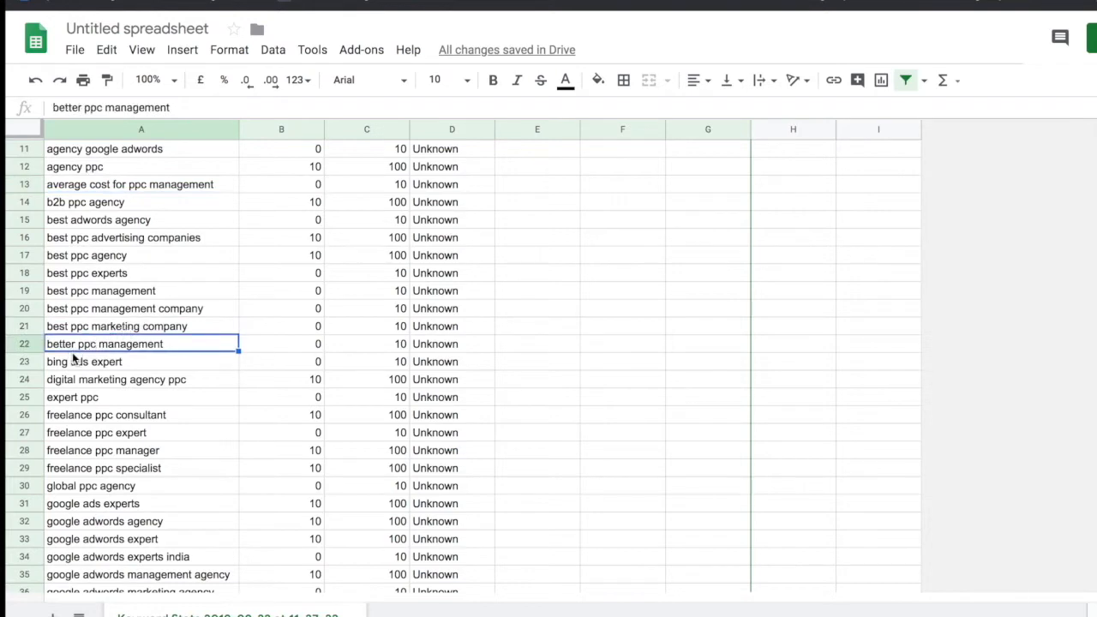
Delete row 23, containing the keyword bing ads expert.
click(77, 360)
click(22, 360)
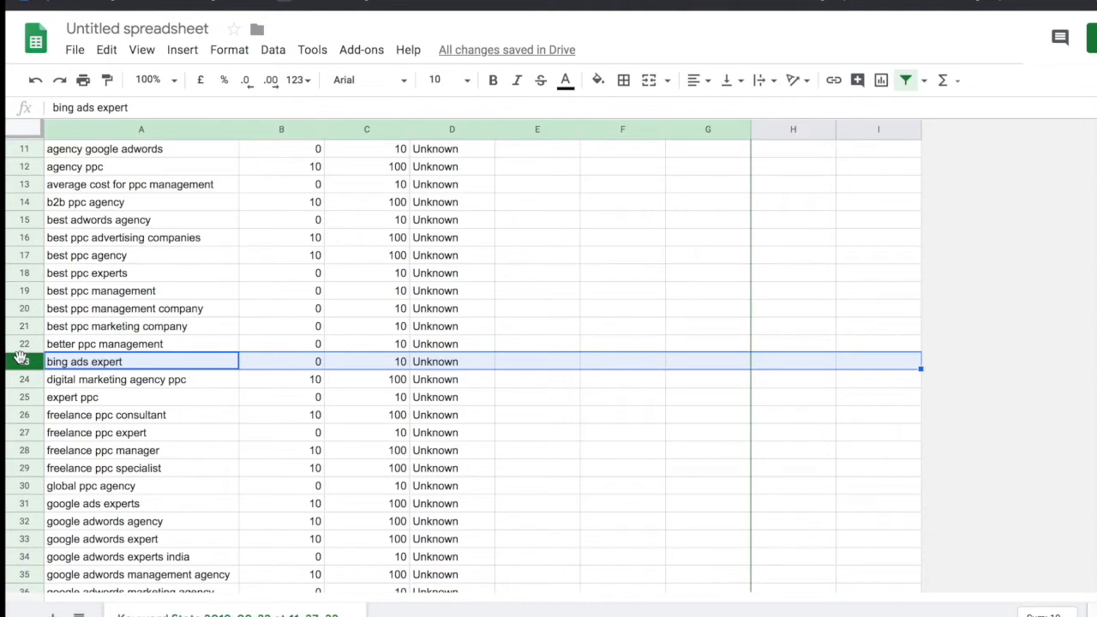
right_click(22, 359)
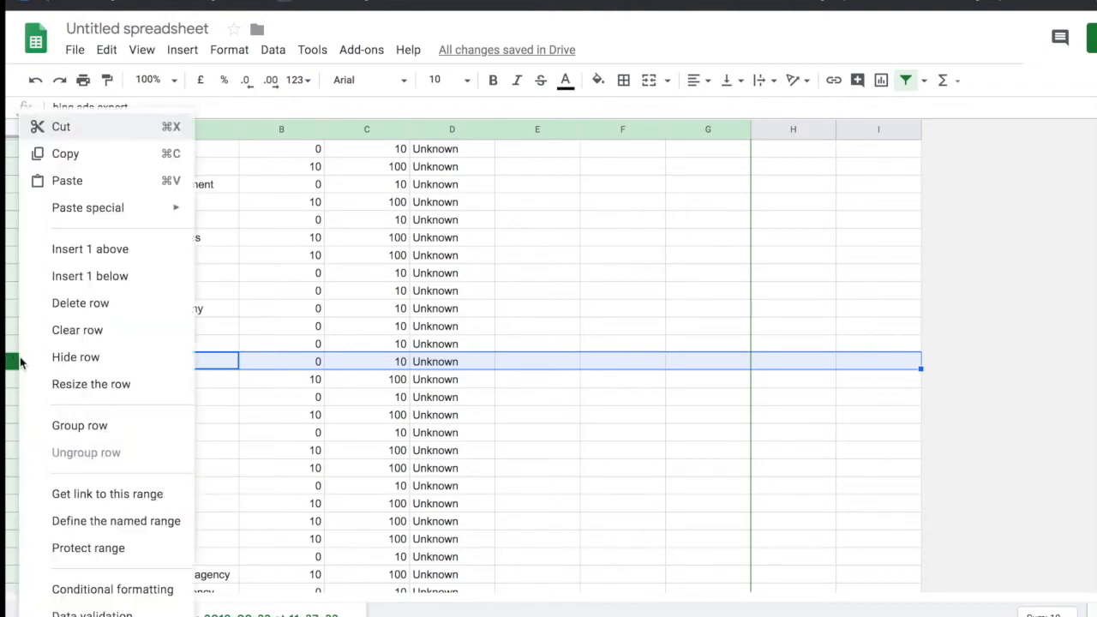
click(68, 305)
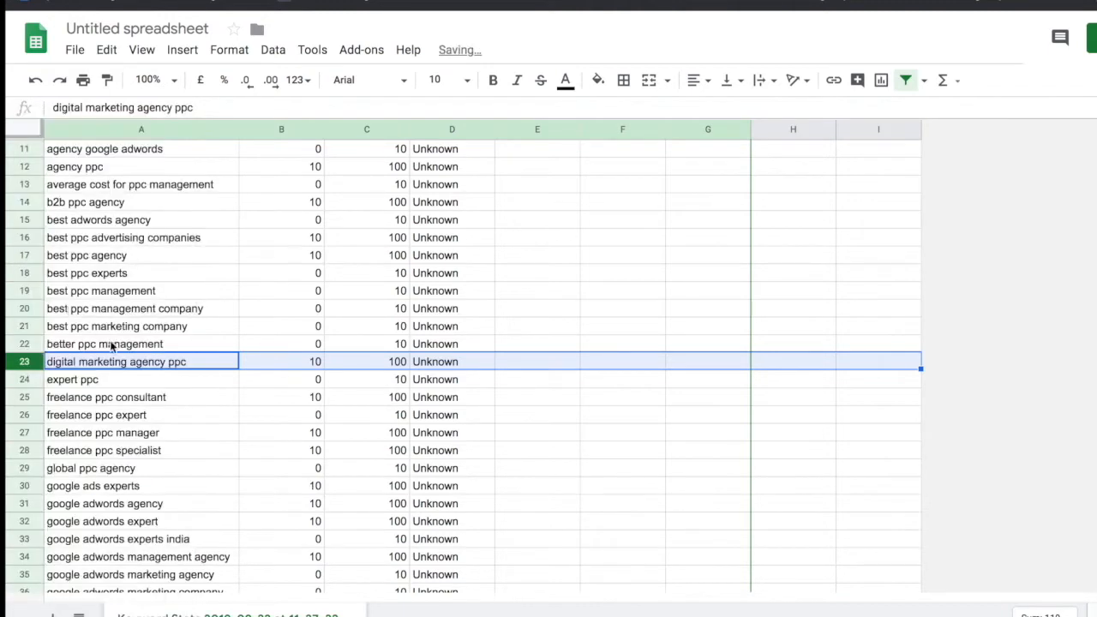
Delete rows 25 to 28, containing the freelance ppc consultant, expert, manager and specialist keywords.
scroll(108, 345, down, 1)
click(101, 379)
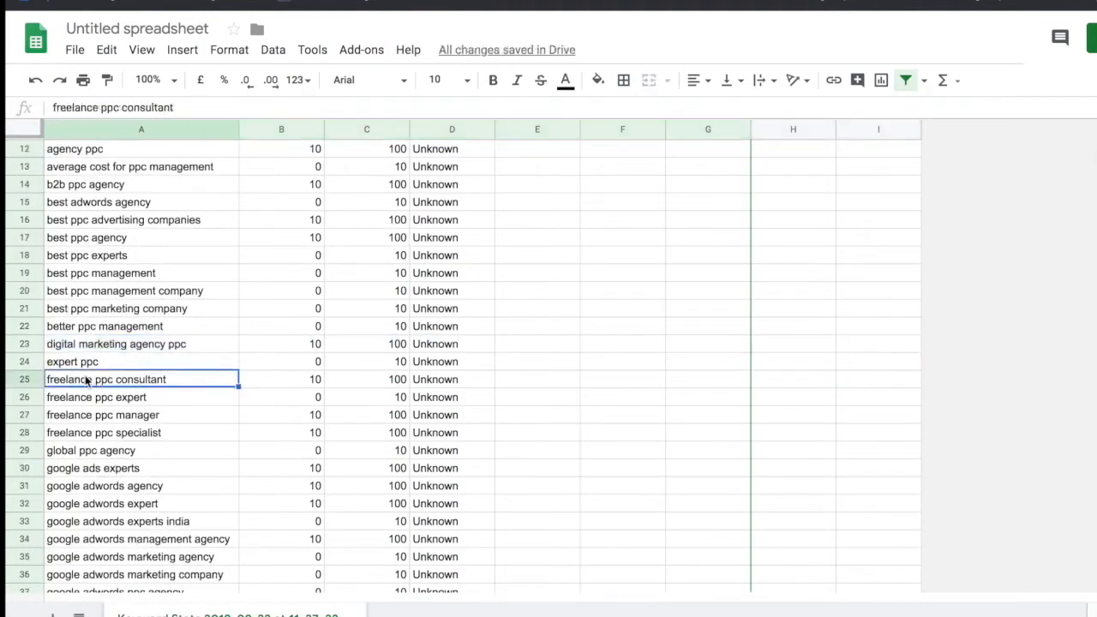
click(84, 399)
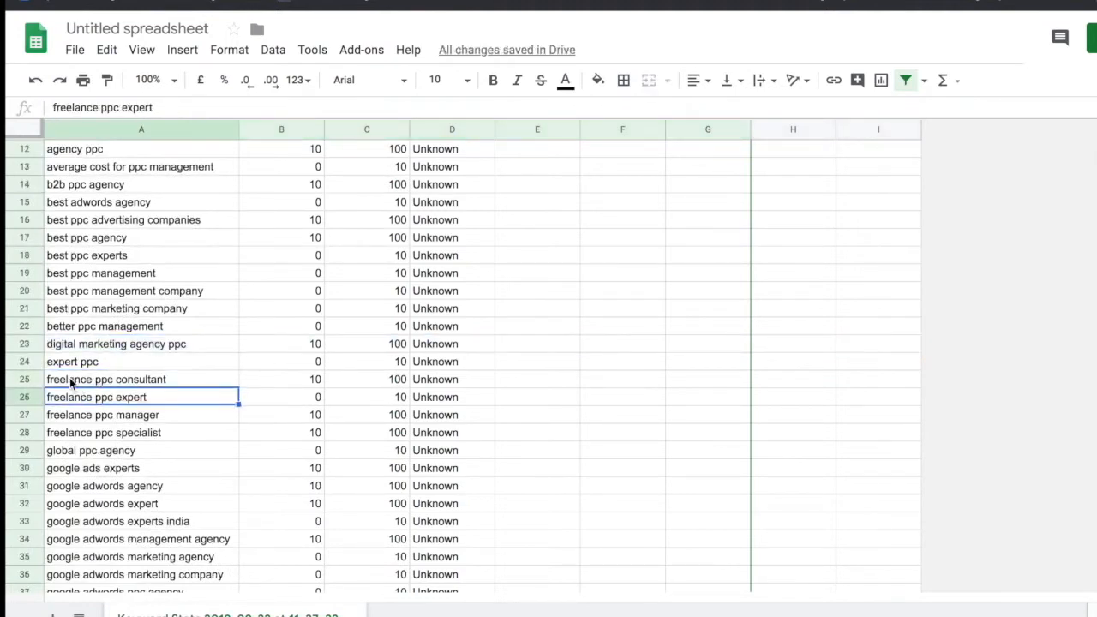
click(71, 382)
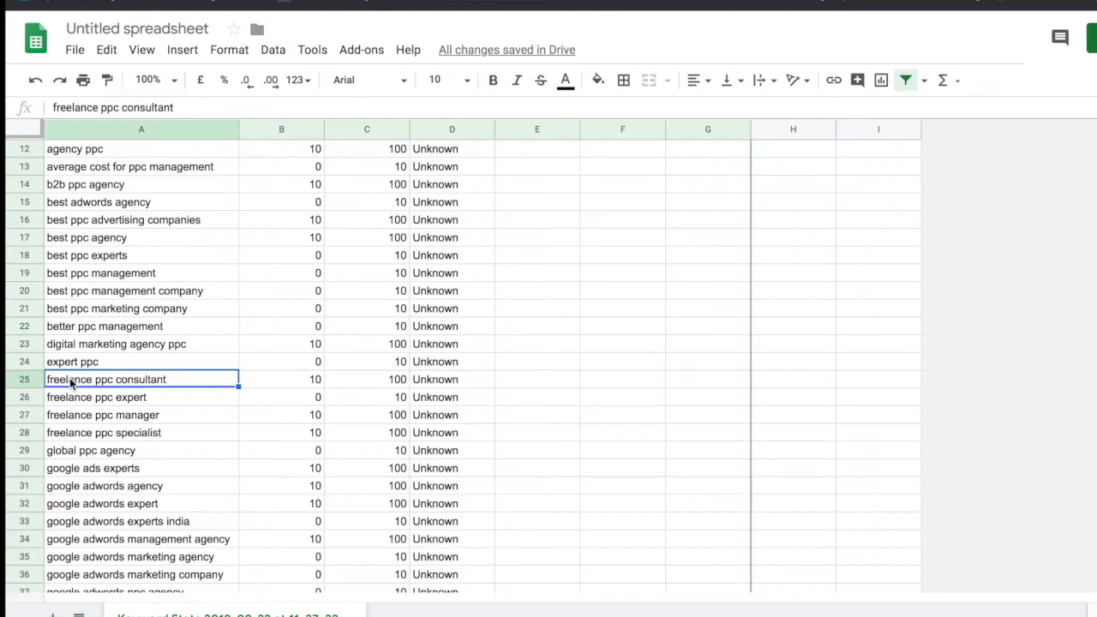
drag(35, 437, 34, 382)
right_click(36, 383)
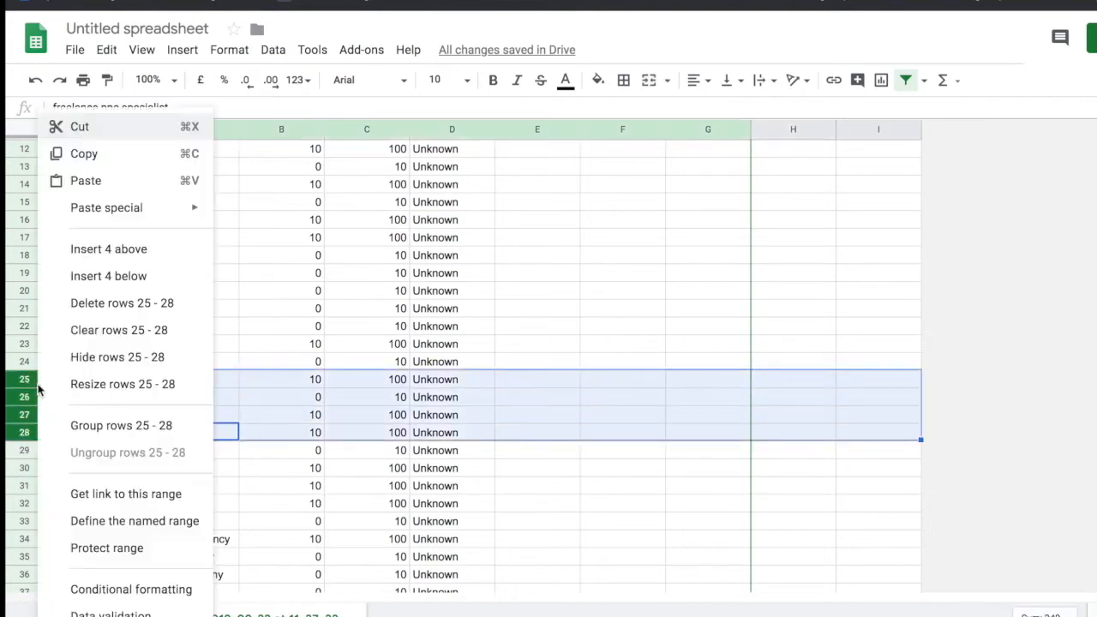
click(108, 305)
Delete row 29, containing the keyword google adwords experts india.
scroll(257, 390, down, 1)
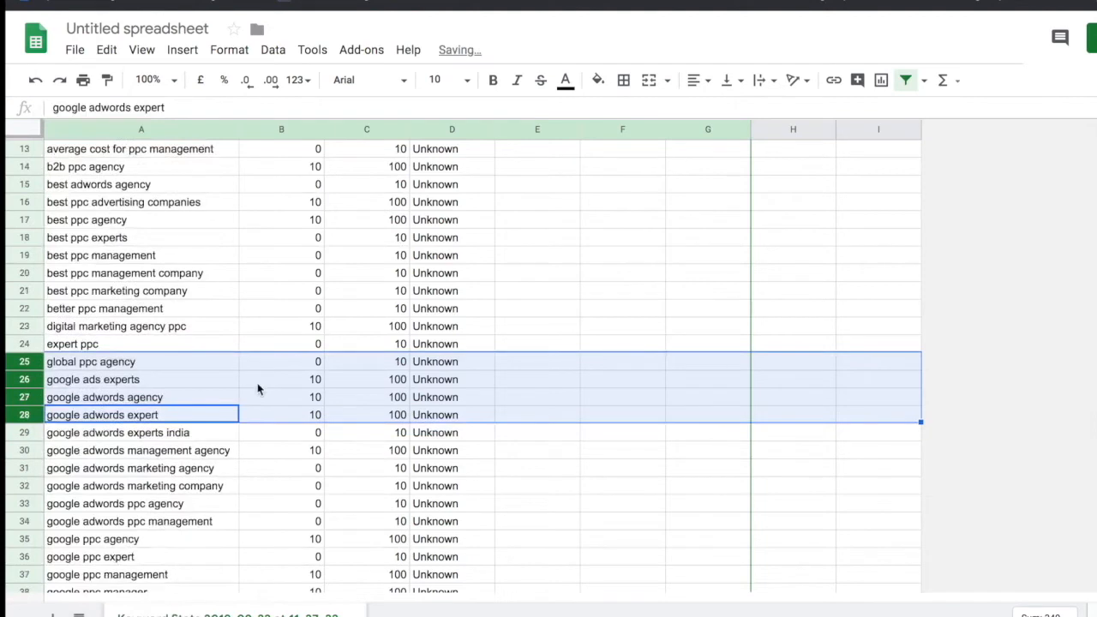
click(146, 432)
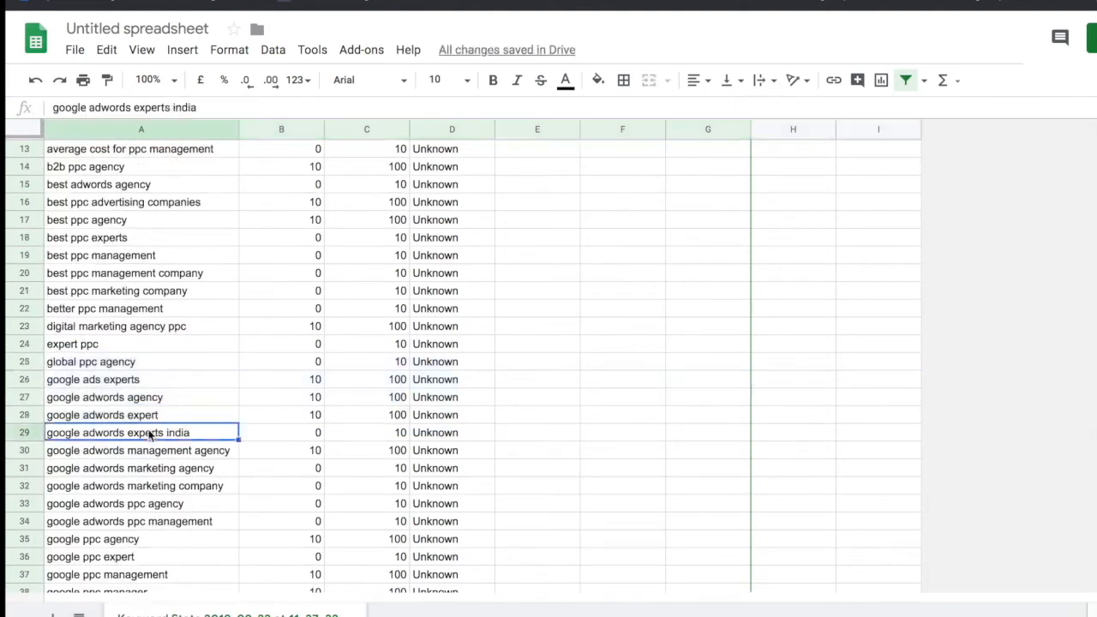
click(21, 433)
right_click(20, 433)
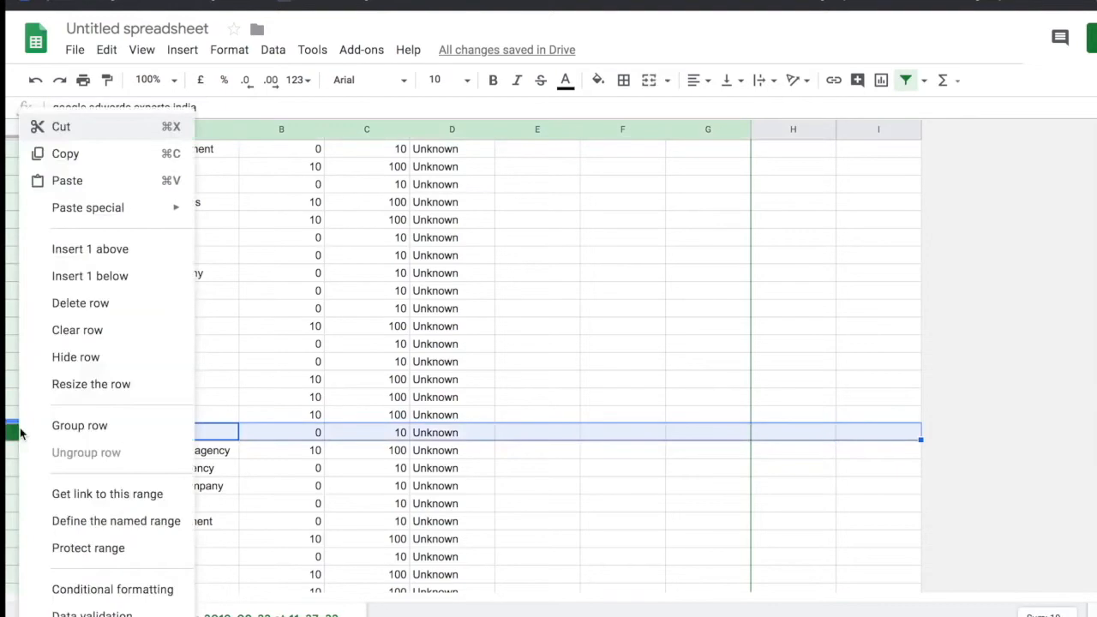
click(84, 303)
Delete row 38, containing the keyword high expert ppc.
scroll(210, 460, down, 5)
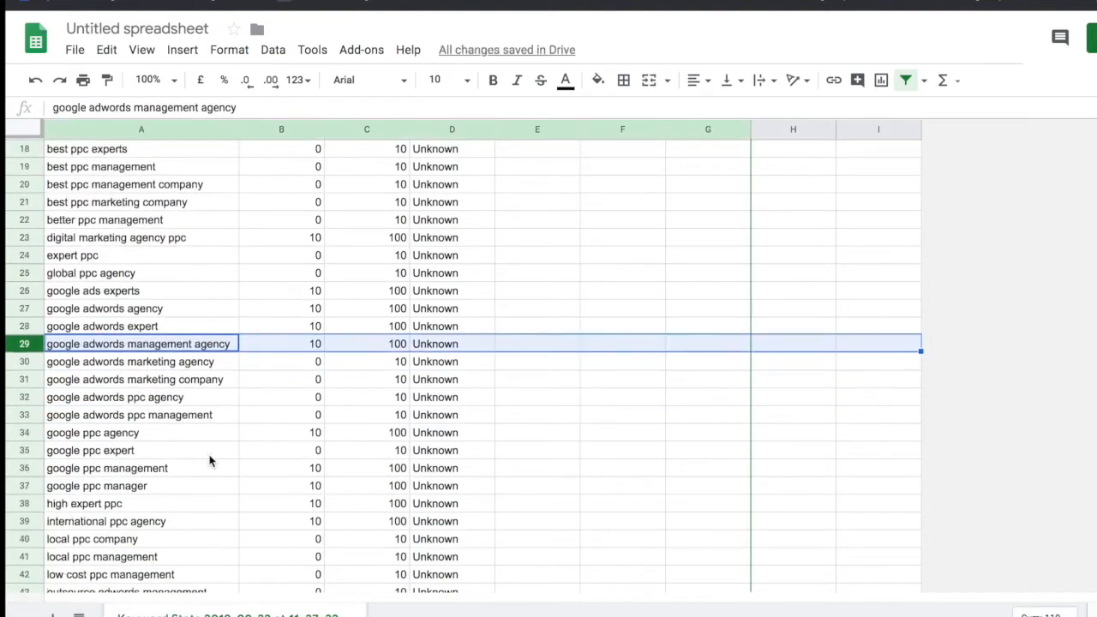
scroll(210, 461, down, 2)
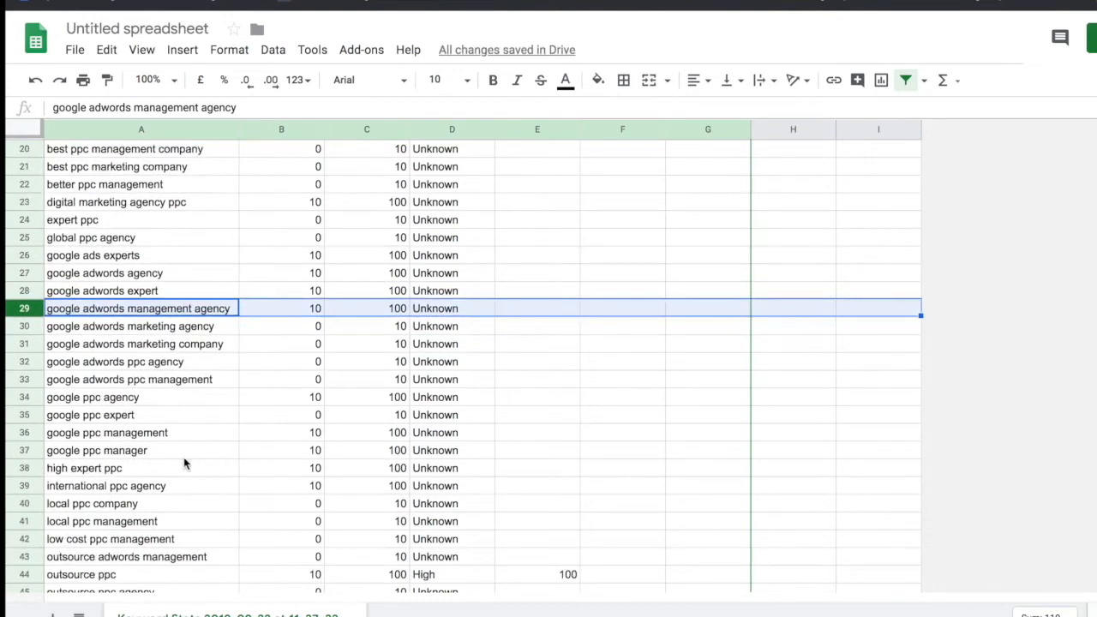
click(144, 470)
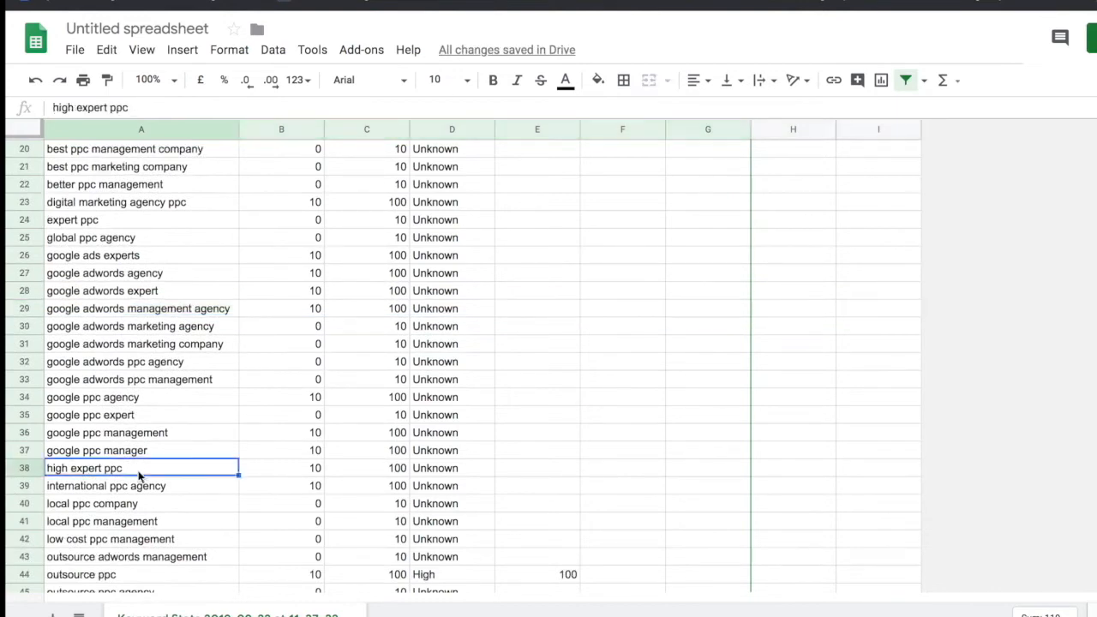
click(25, 468)
right_click(26, 468)
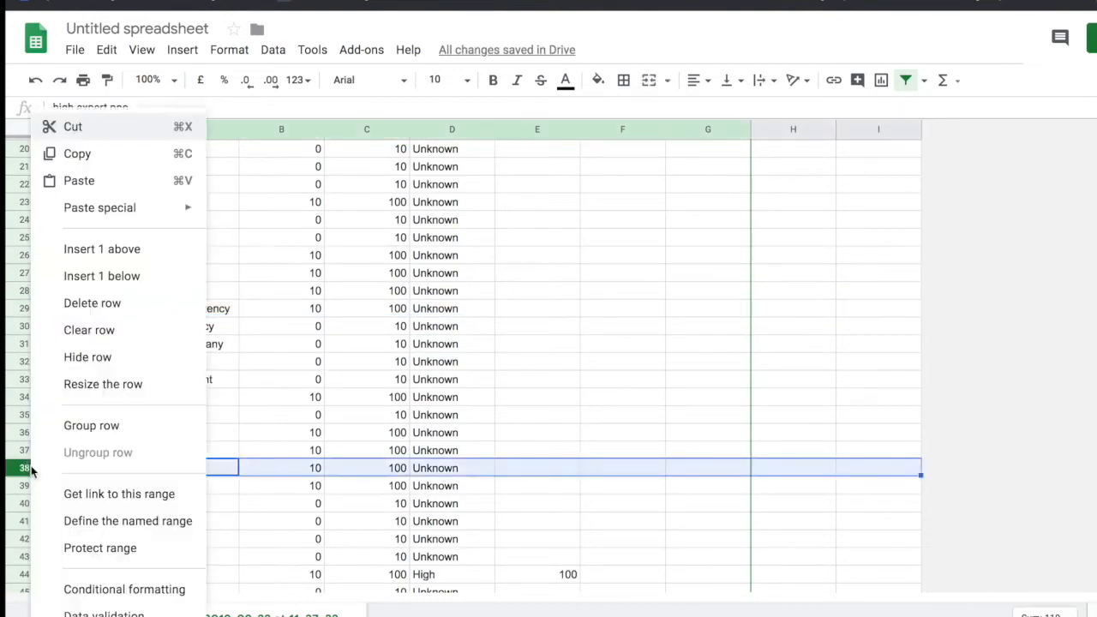
click(101, 305)
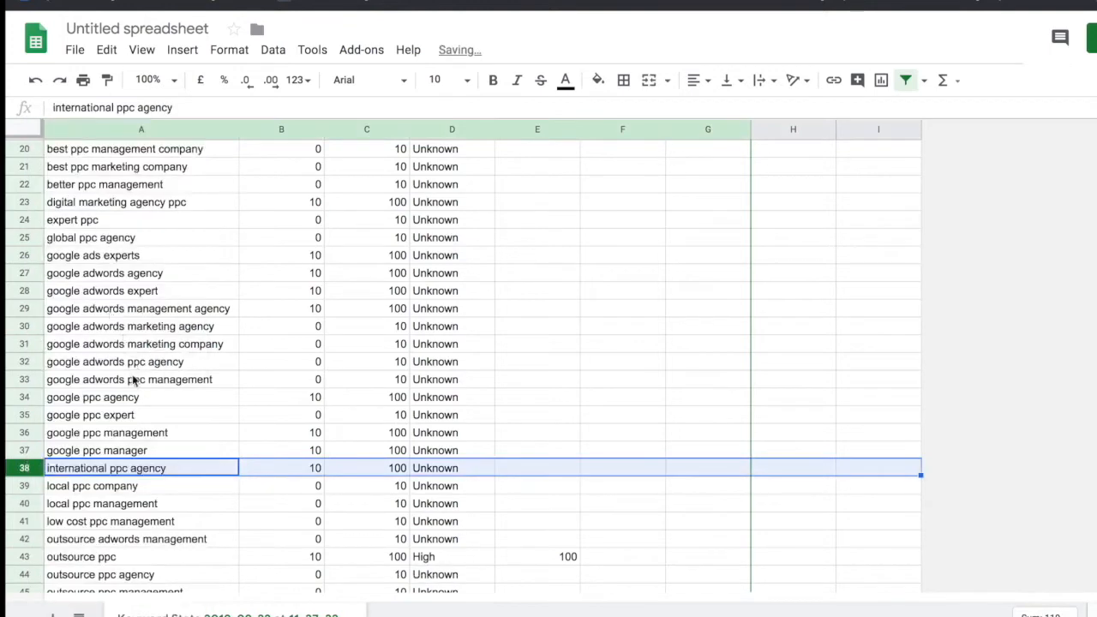
Delete row 41, containing the keyword low cost ppc management.
scroll(133, 385, down, 3)
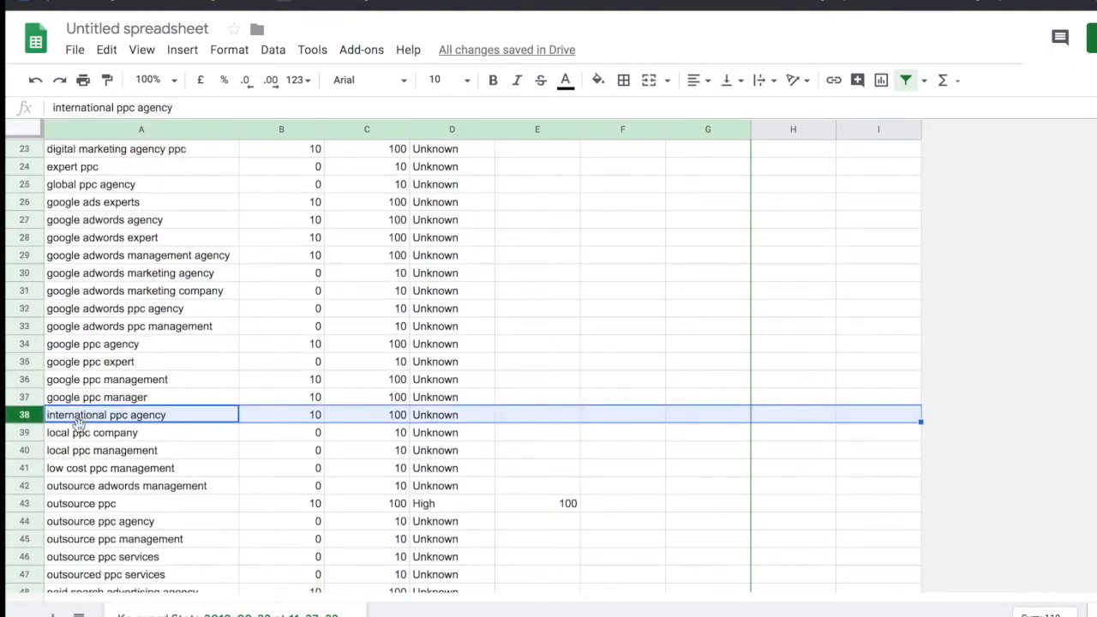
click(79, 433)
click(82, 452)
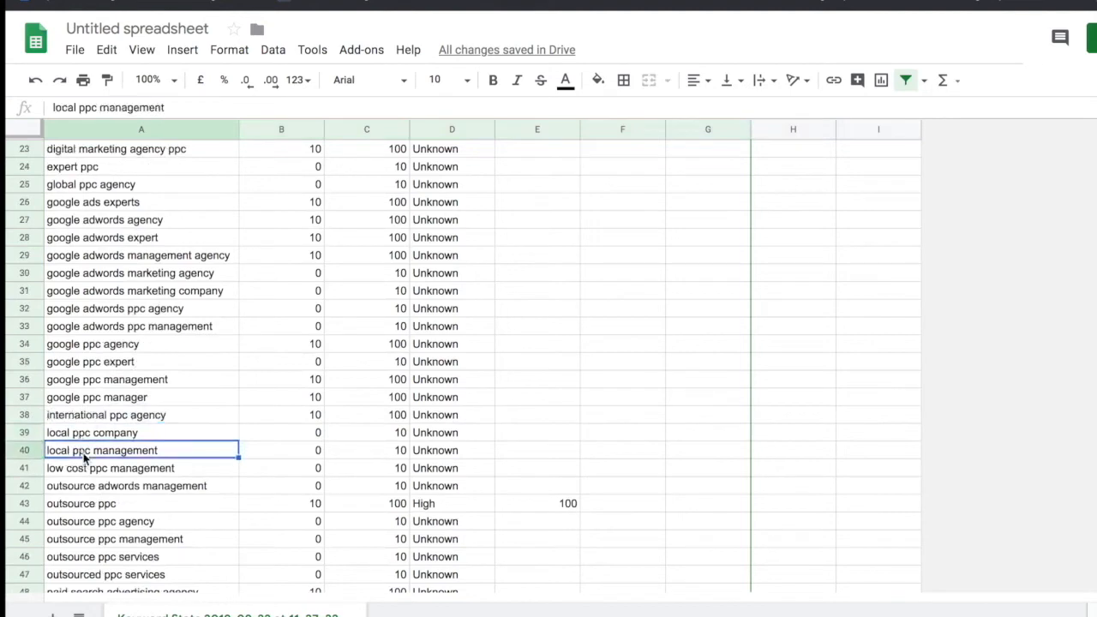
click(69, 469)
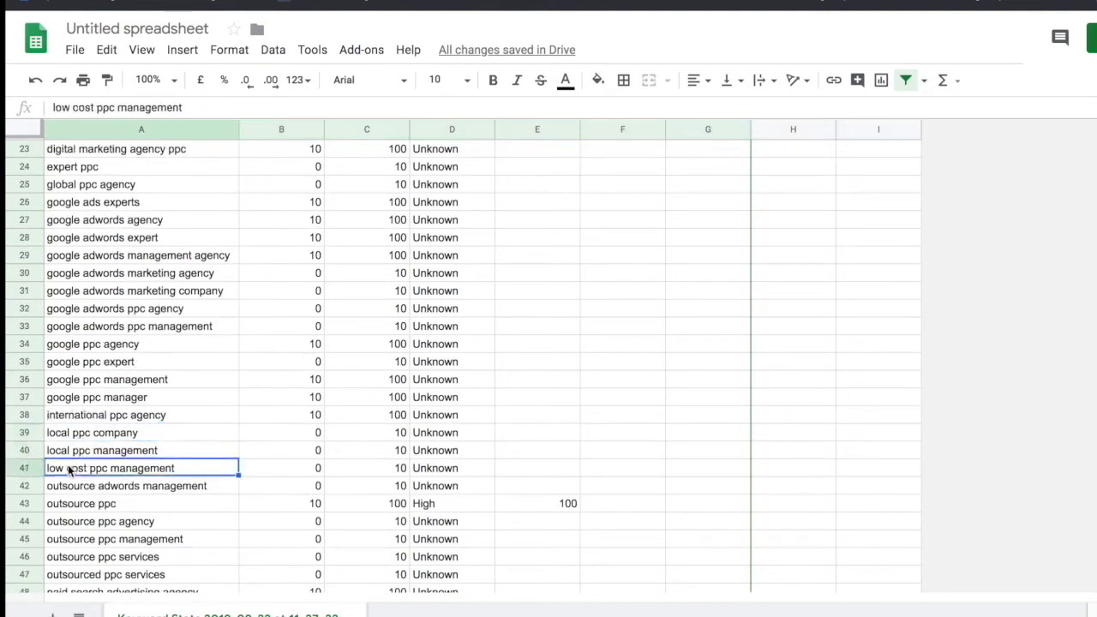
click(17, 467)
right_click(14, 467)
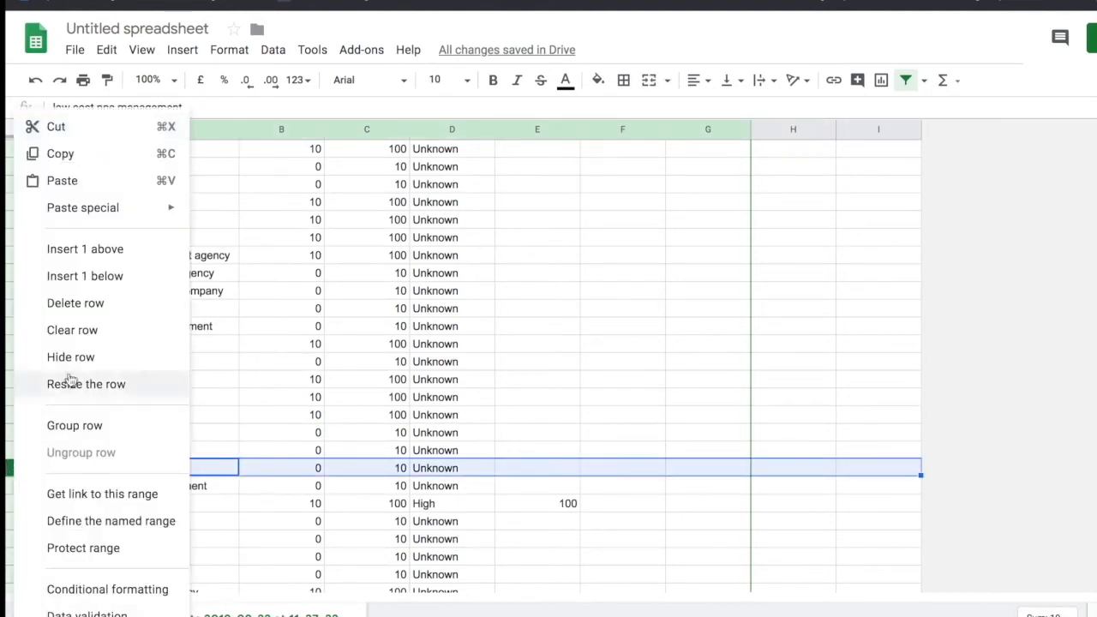
click(88, 310)
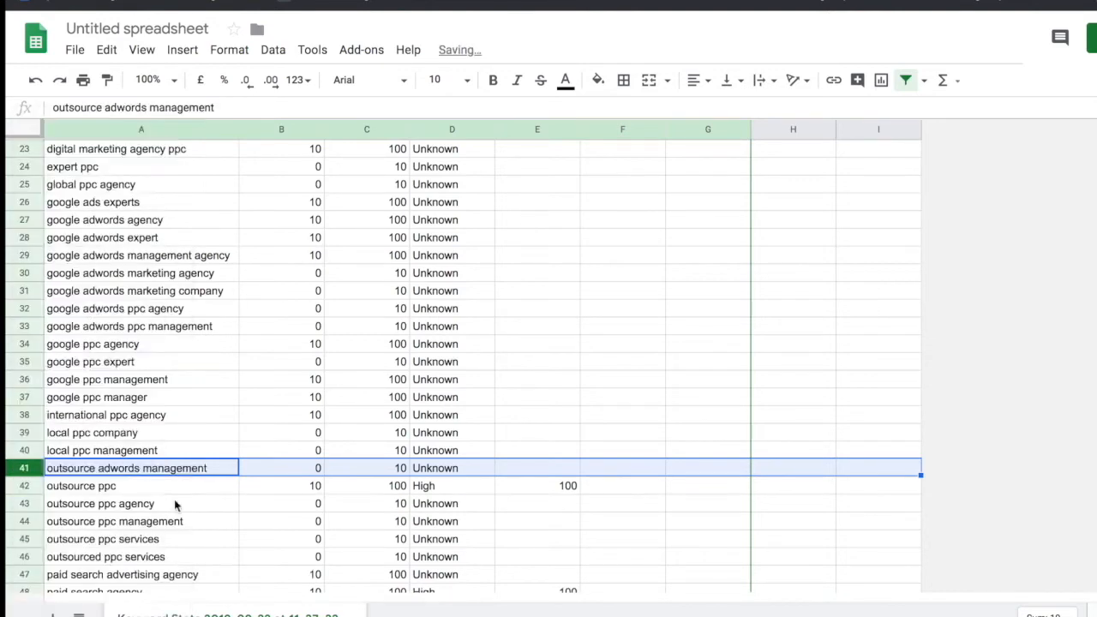
Check the outsource, paid search and ppc agency keywords, and delete row 56, containing ppc agency midlands.
scroll(175, 504, down, 2)
click(145, 470)
click(127, 398)
scroll(137, 424, down, 2)
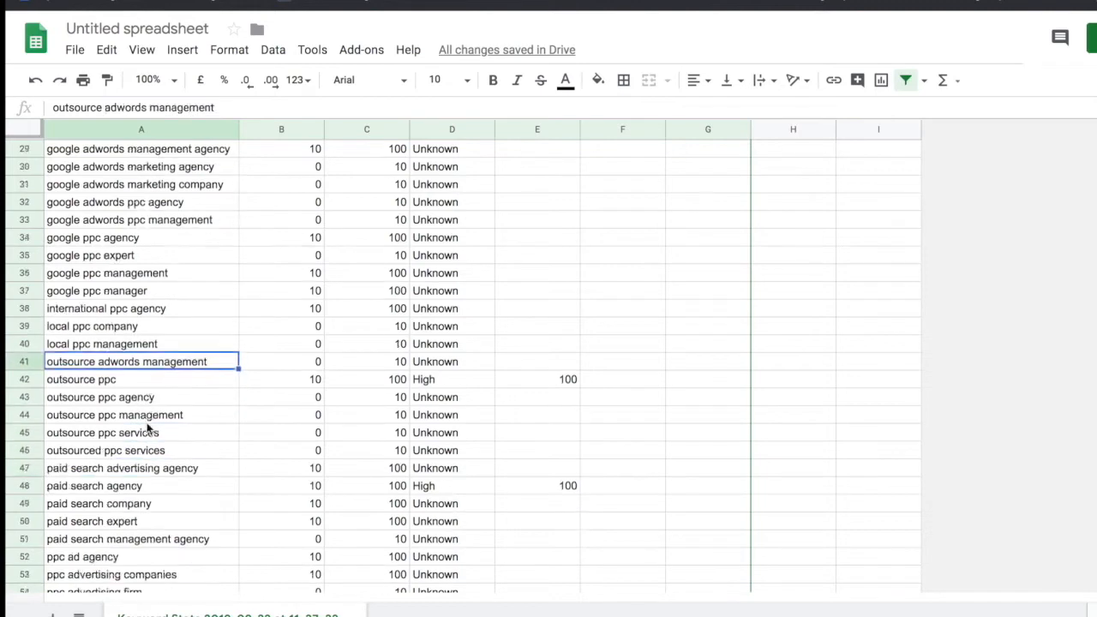
click(128, 420)
scroll(129, 428, down, 1)
click(120, 451)
scroll(118, 452, down, 2)
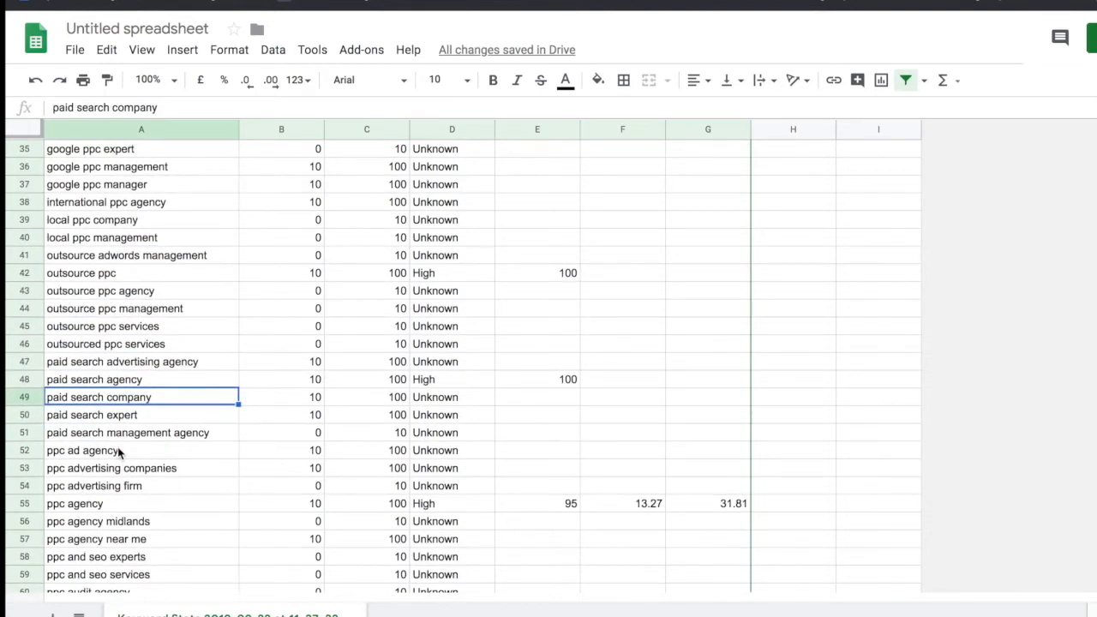
scroll(118, 452, down, 2)
click(84, 470)
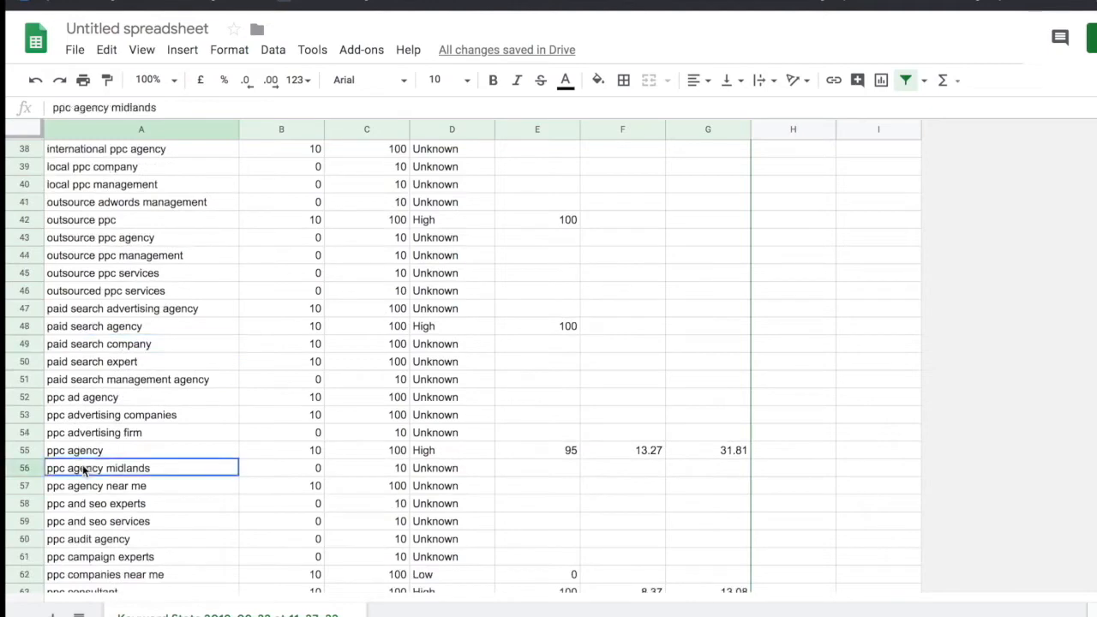
click(23, 471)
right_click(22, 472)
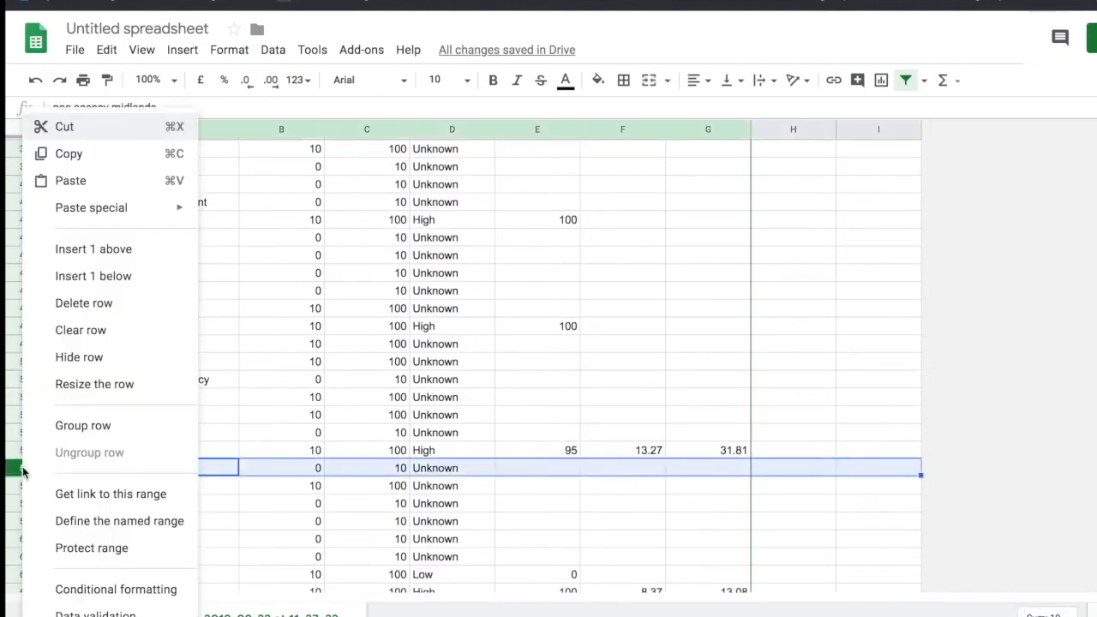
click(84, 301)
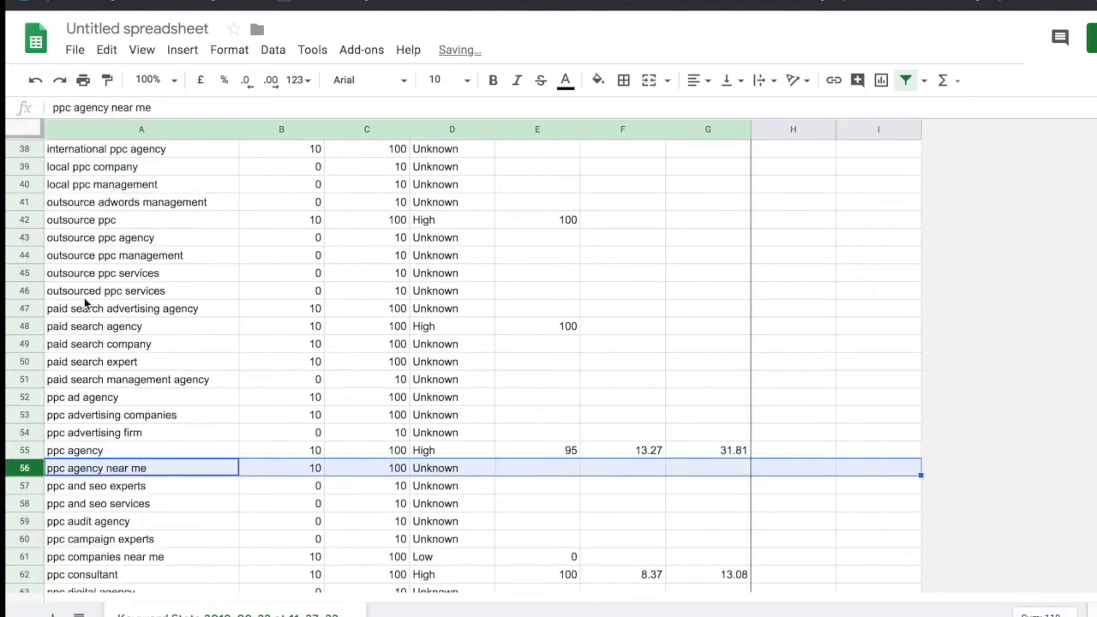
Delete rows 57 and 58, containing the keywords ppc and seo experts and ppc and seo services.
scroll(128, 414, down, 3)
click(127, 415)
click(22, 419)
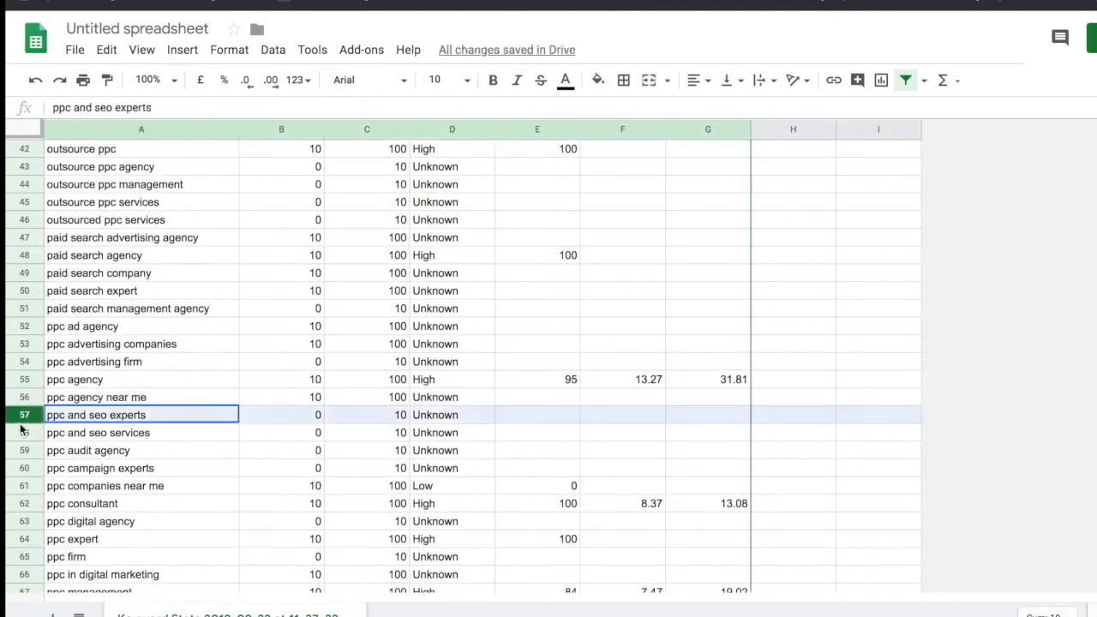
shift+click(22, 432)
right_click(23, 431)
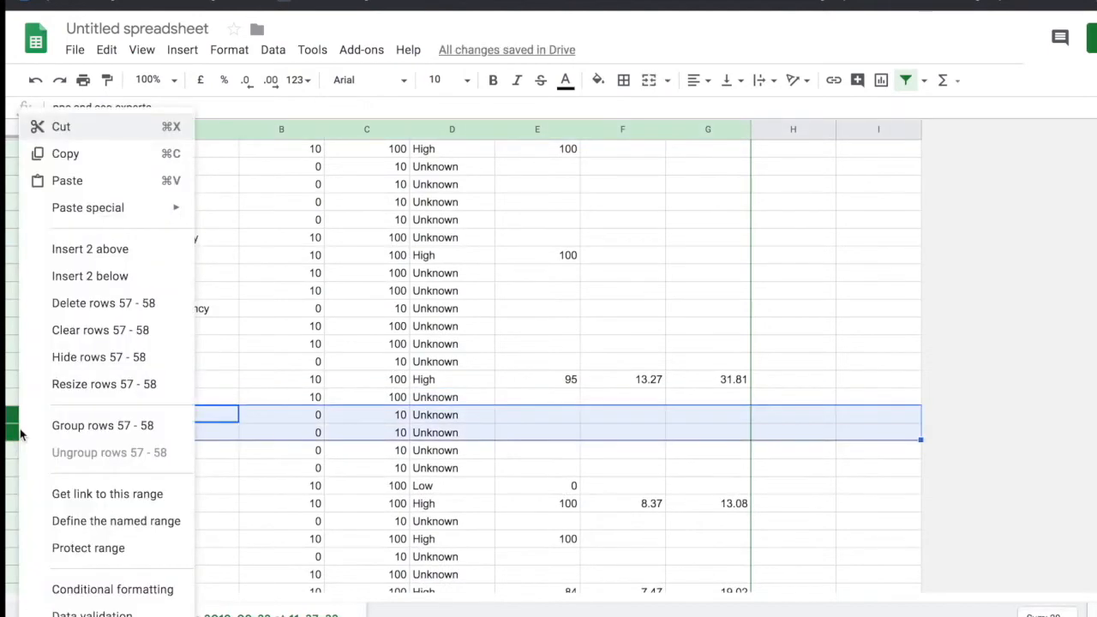
click(109, 310)
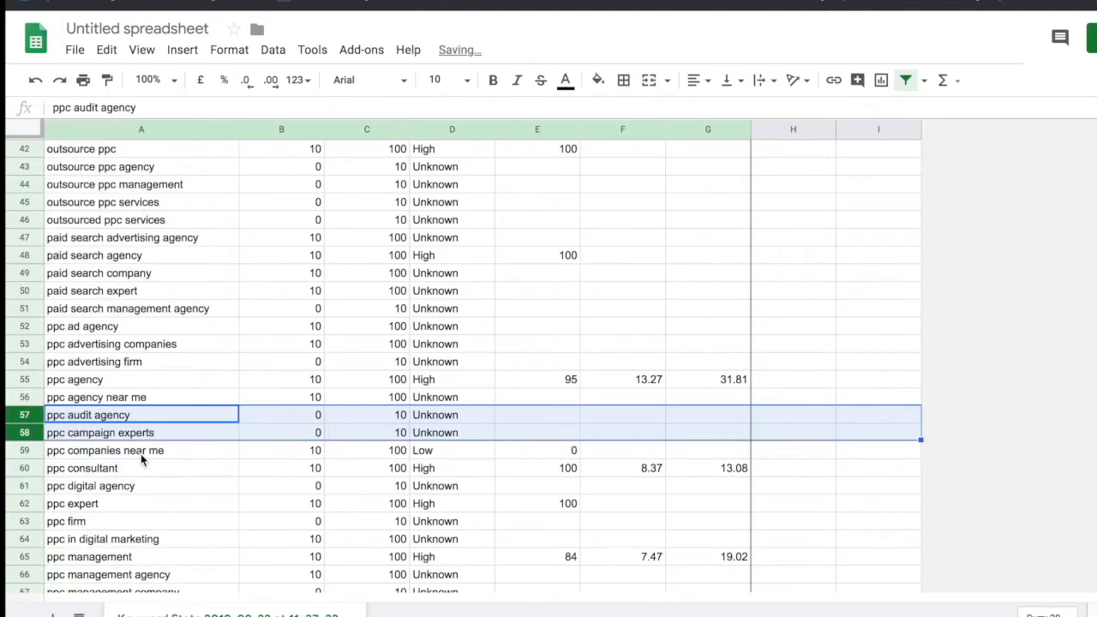
Delete row 64, containing the keyword ppc in digital marketing.
scroll(141, 460, down, 1)
scroll(141, 460, down, 3)
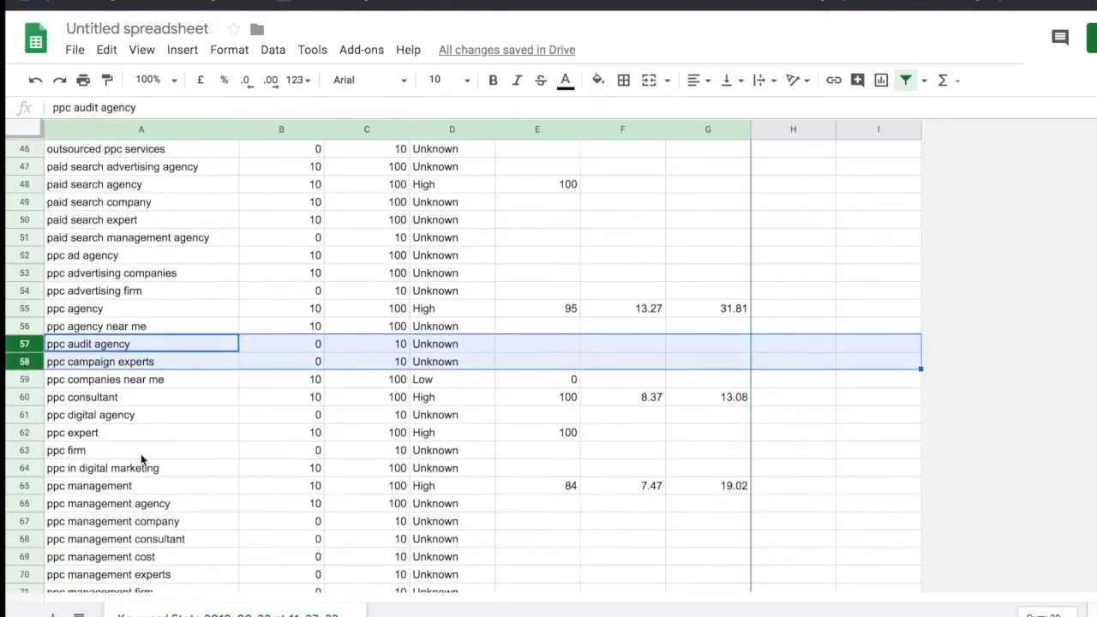
click(141, 453)
scroll(140, 453, down, 1)
click(140, 453)
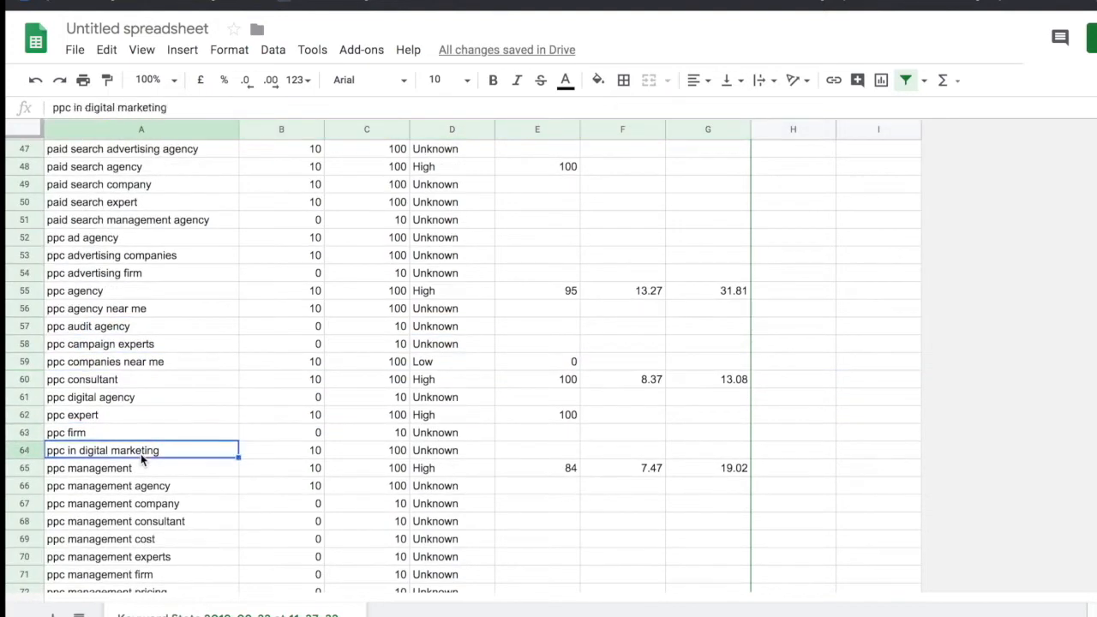
click(27, 450)
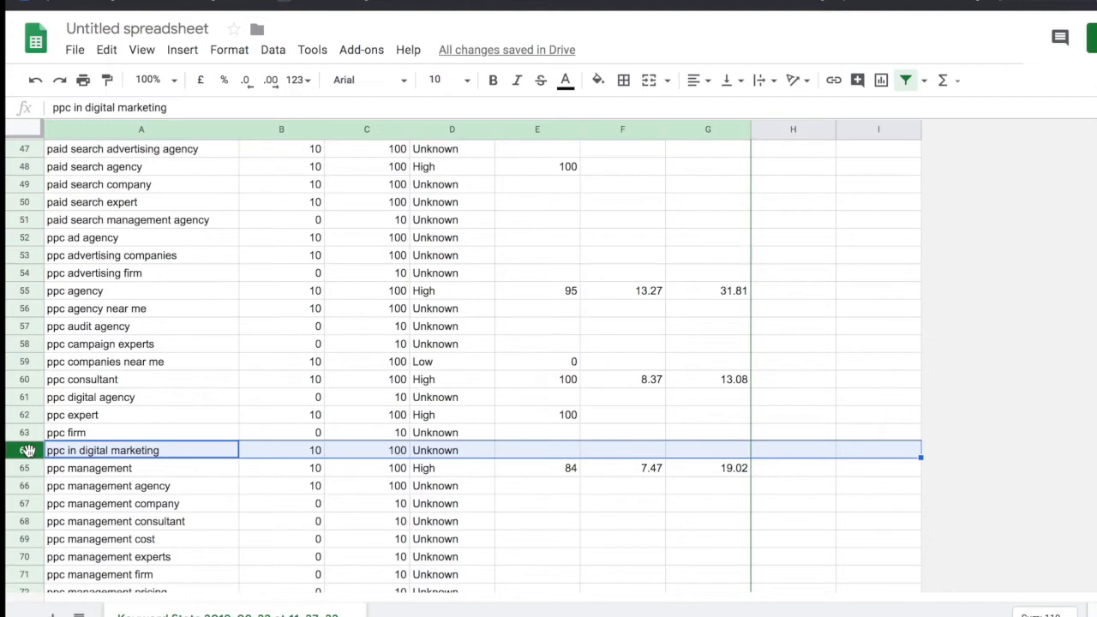
right_click(27, 450)
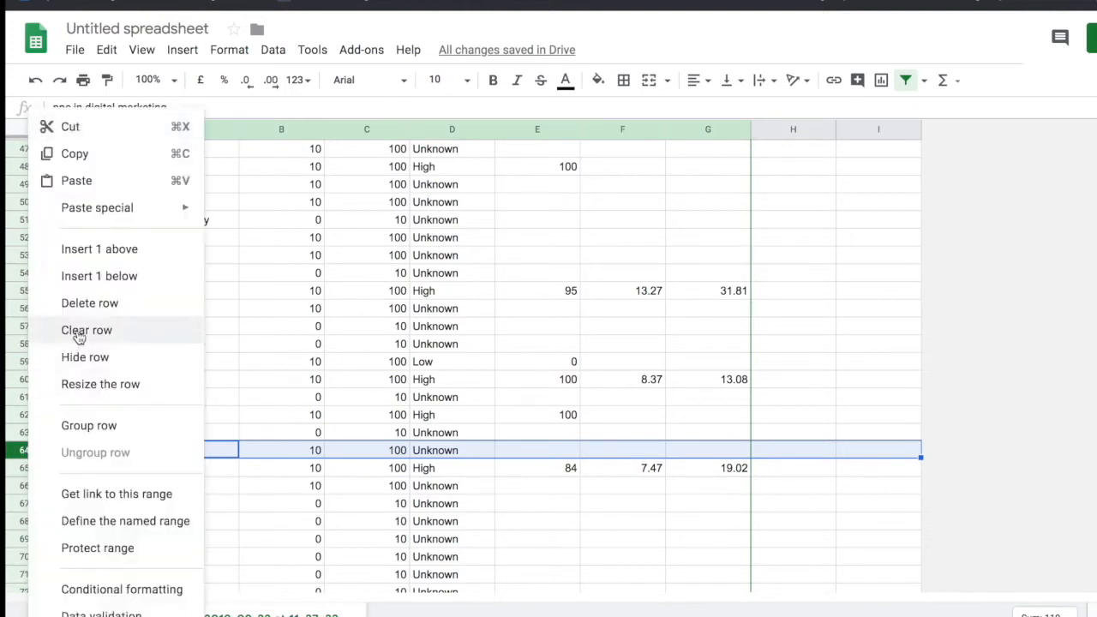
click(98, 304)
Check the ppc management and ppc marketing keywords, and delete row 77, containing ppc outsourcing india.
scroll(139, 418, down, 1)
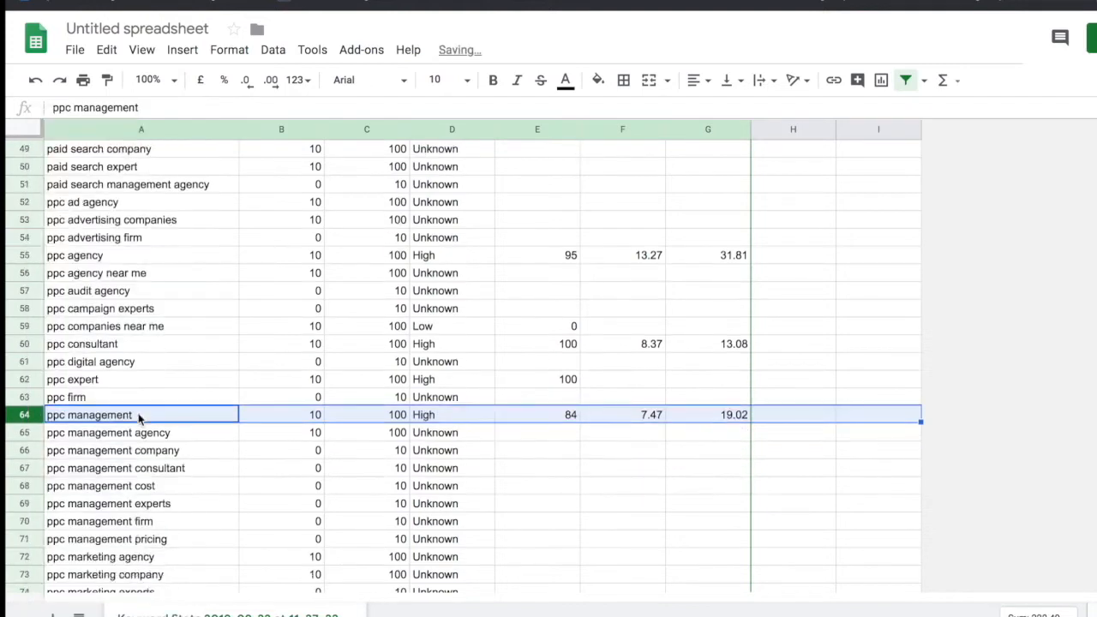
scroll(154, 481, down, 2)
click(167, 468)
scroll(167, 468, down, 2)
click(166, 456)
scroll(173, 454, down, 3)
click(173, 453)
scroll(176, 446, down, 3)
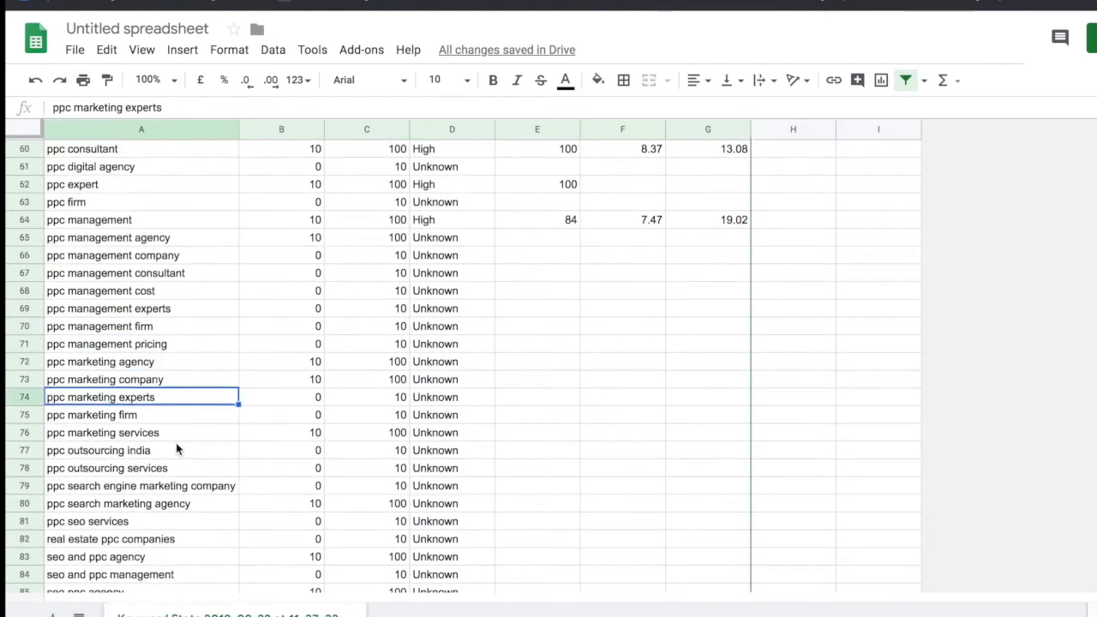
click(175, 437)
right_click(22, 454)
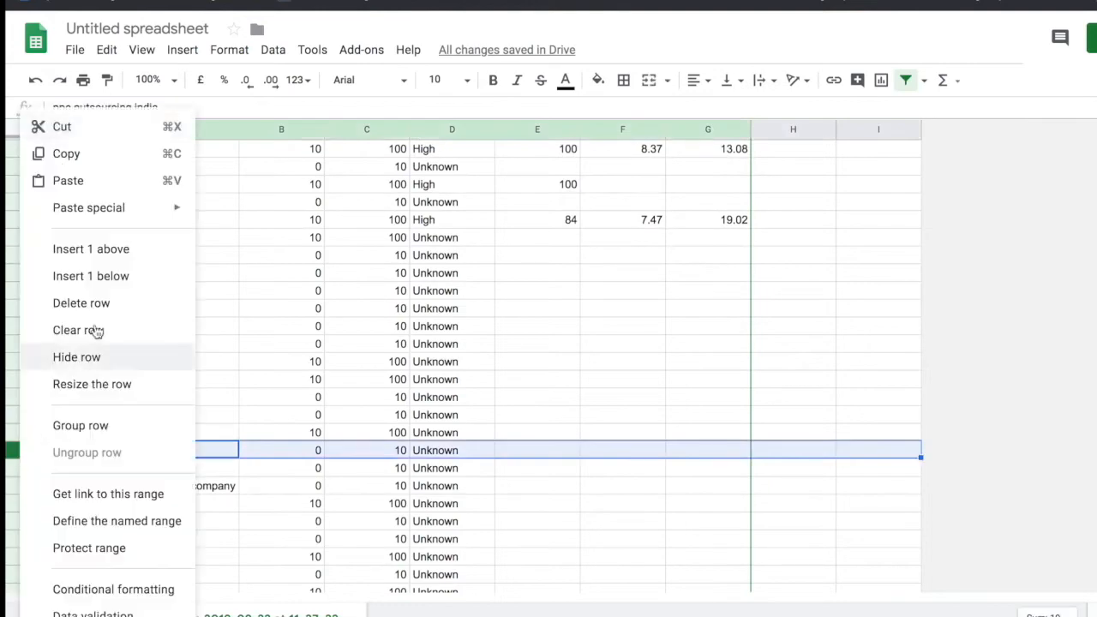
click(109, 304)
Delete row 80, containing the keyword ppc seo services.
scroll(182, 325, down, 4)
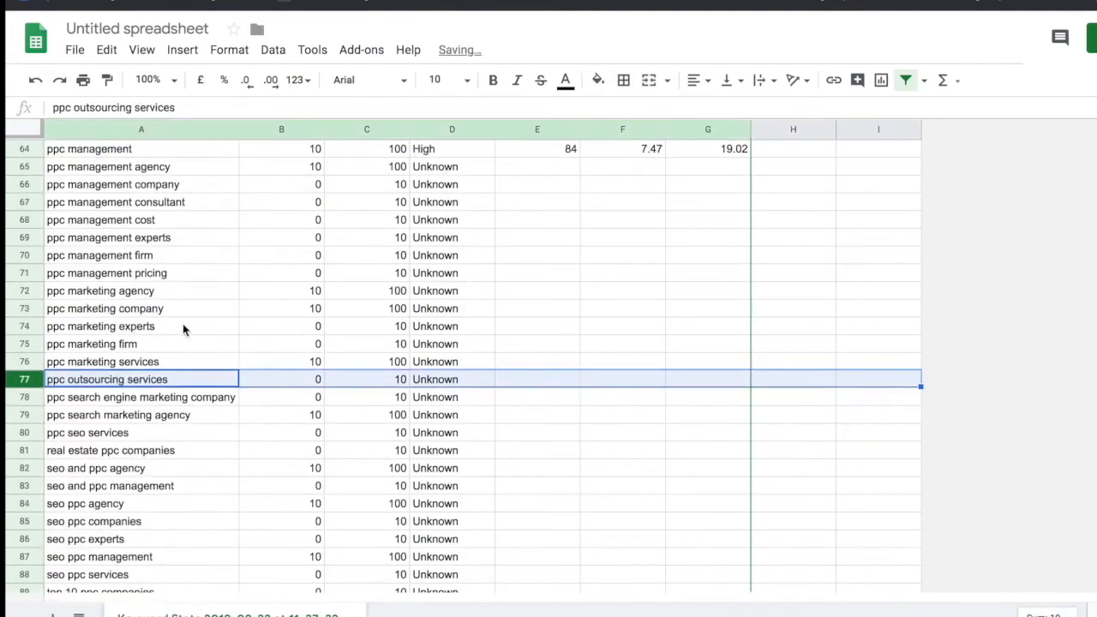
scroll(180, 376, down, 2)
click(183, 385)
click(60, 405)
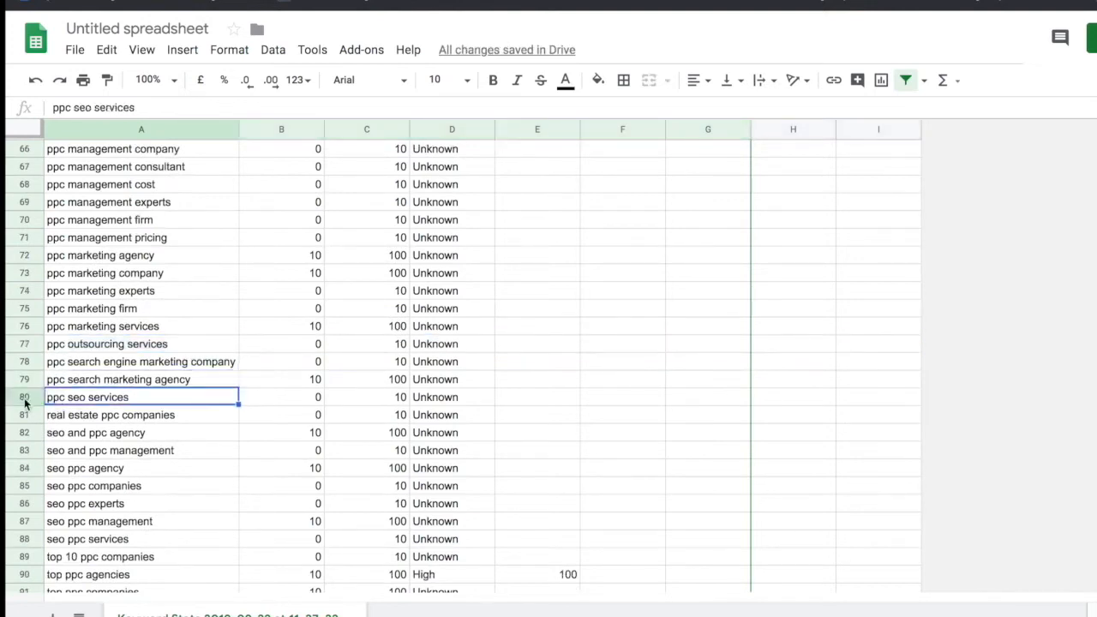
click(21, 401)
right_click(21, 401)
click(86, 303)
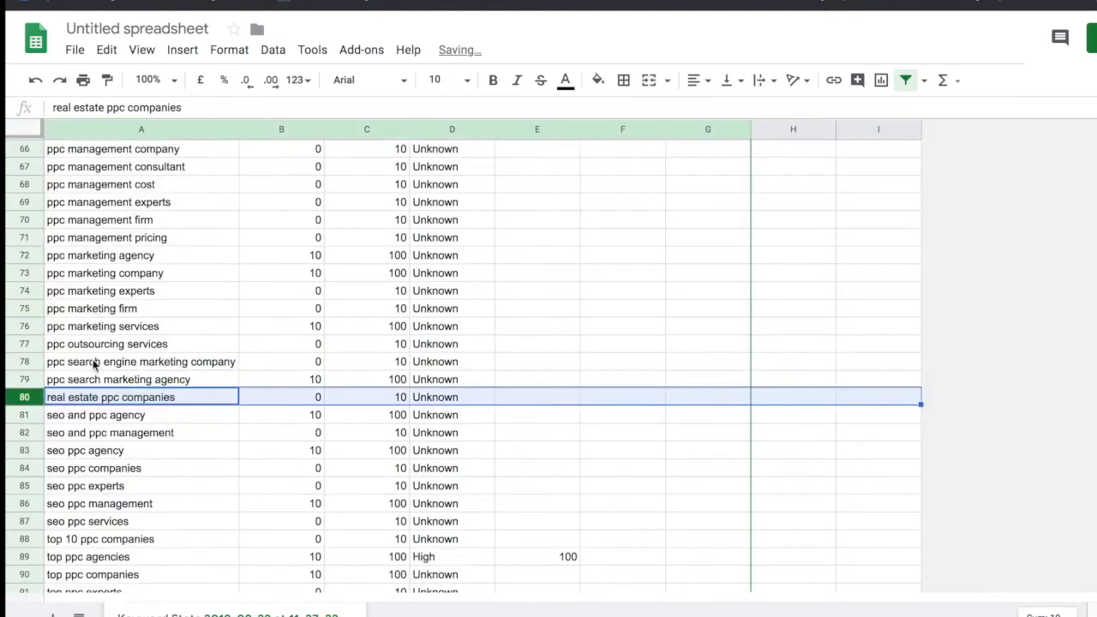
Delete rows 81 to 87, containing the keywords from seo and ppc agency through seo ppc services.
click(31, 415)
drag(32, 415, 28, 522)
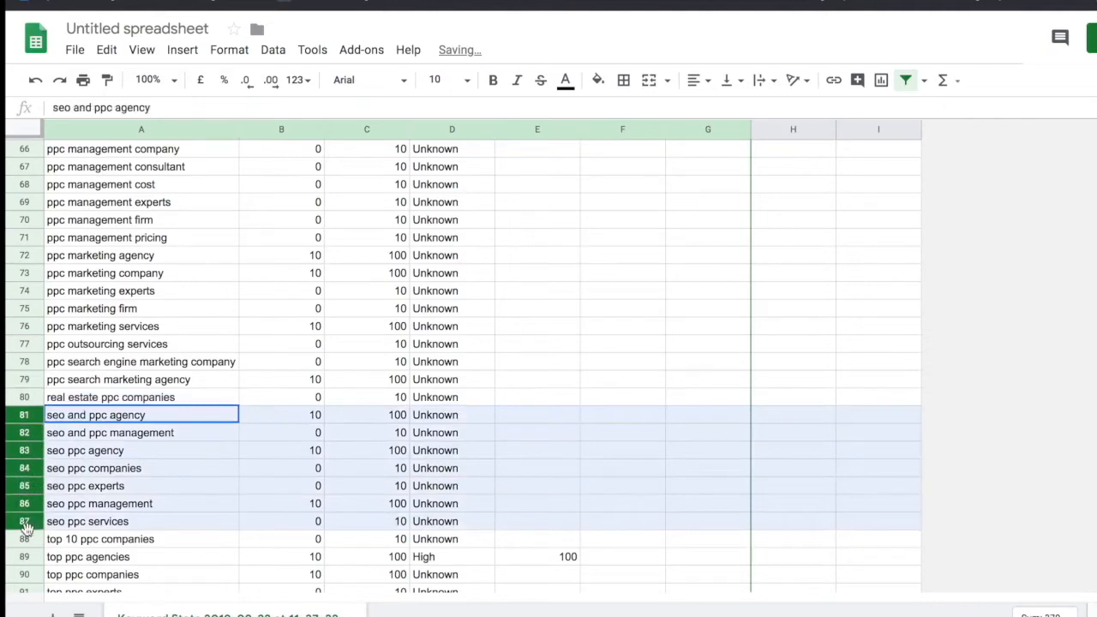
right_click(28, 503)
click(89, 304)
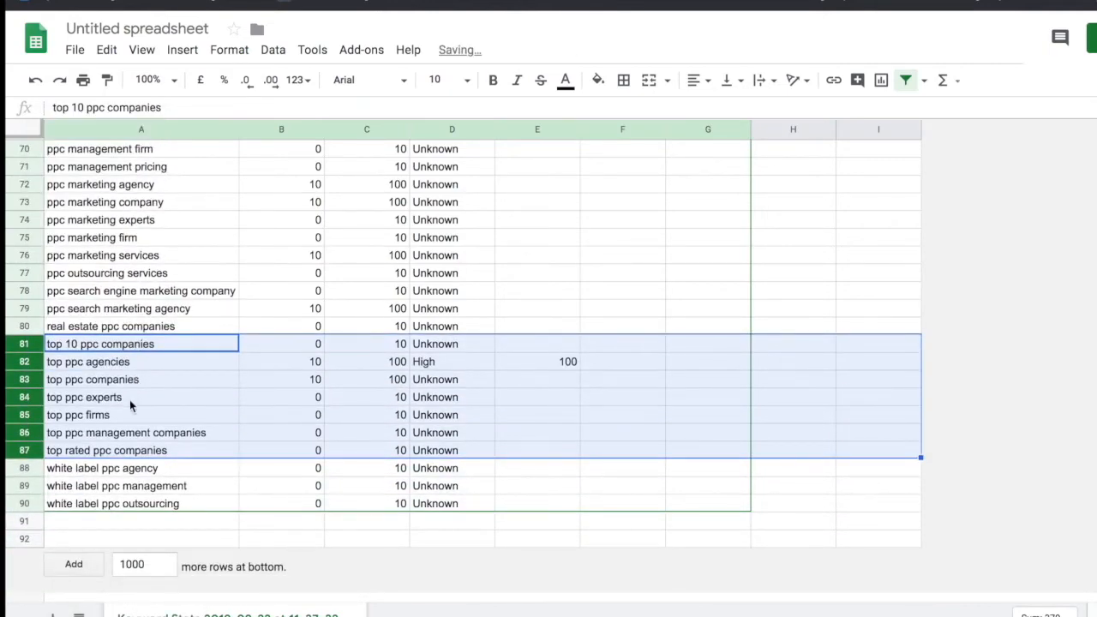
Delete rows 88 to 90, containing the white label ppc agency, management and outsourcing keywords.
click(121, 433)
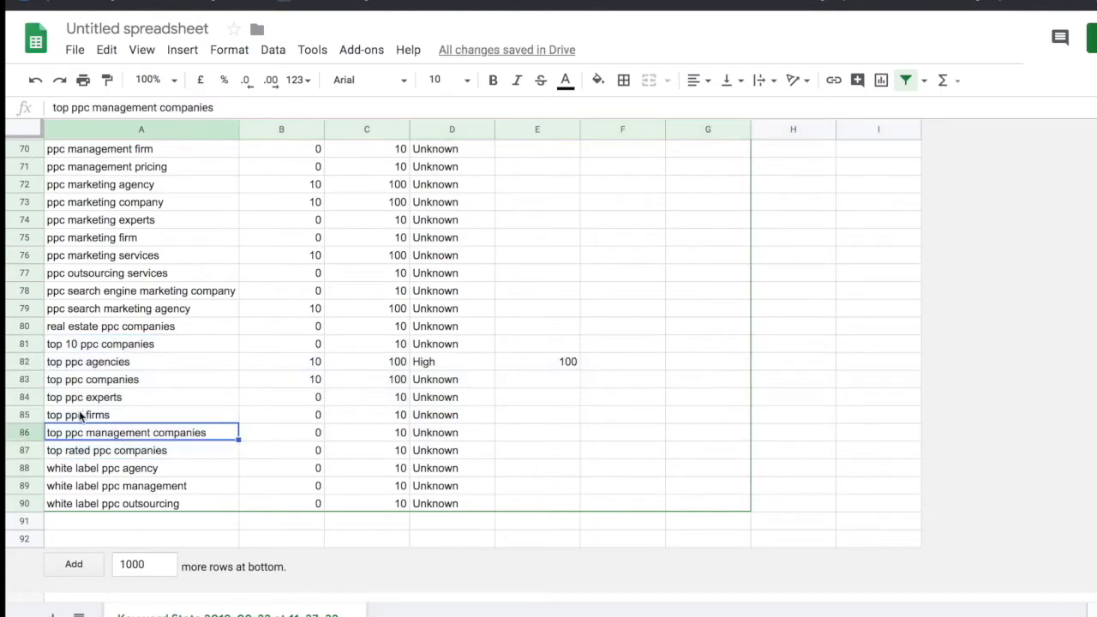
click(81, 416)
click(82, 454)
click(68, 471)
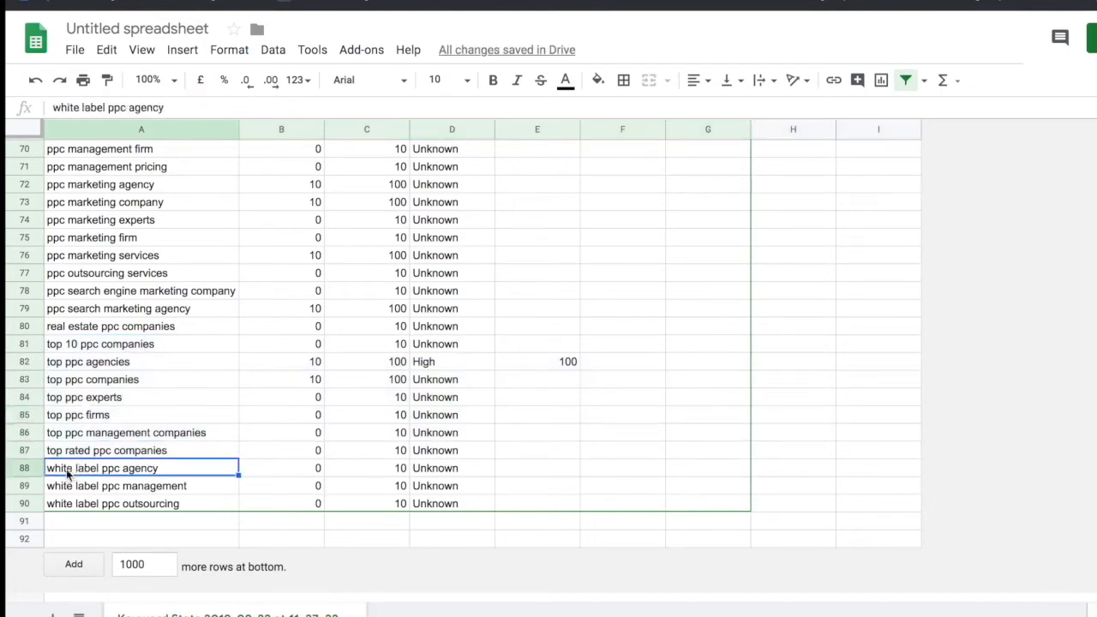
click(35, 468)
shift+click(35, 503)
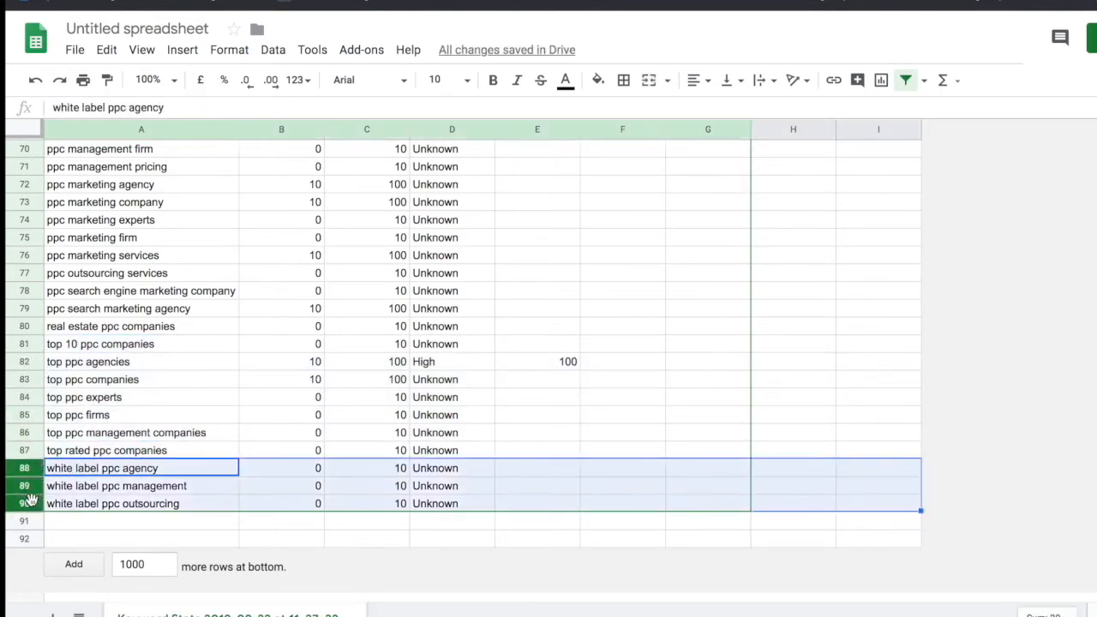
right_click(34, 503)
click(109, 303)
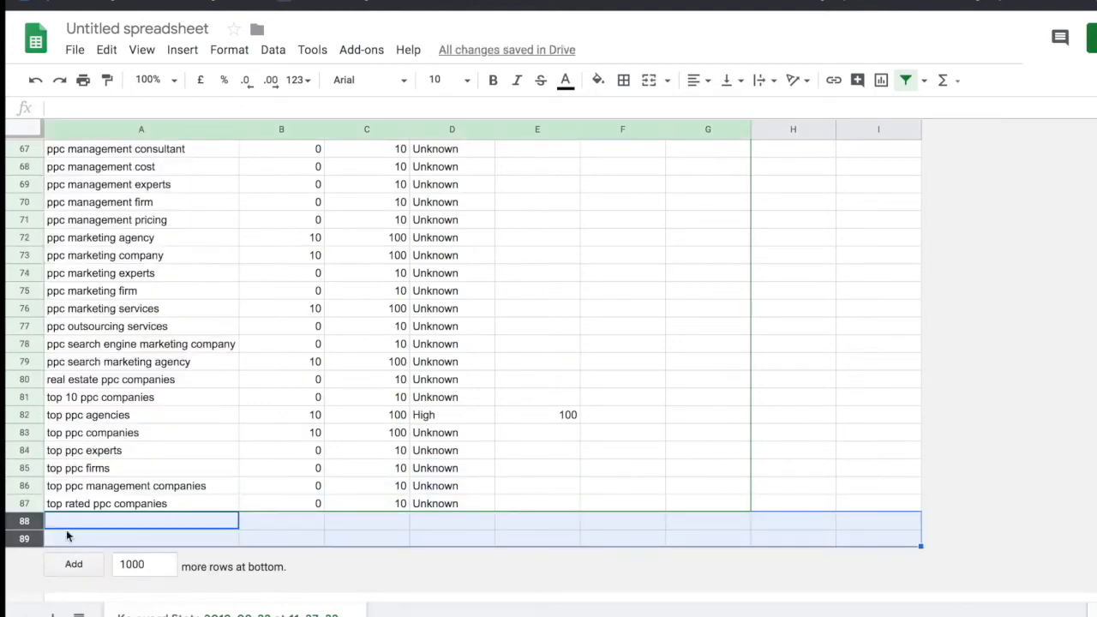
Search the sheet for india to check for leftover keywords, and clear the search term.
scroll(98, 485, up, 20)
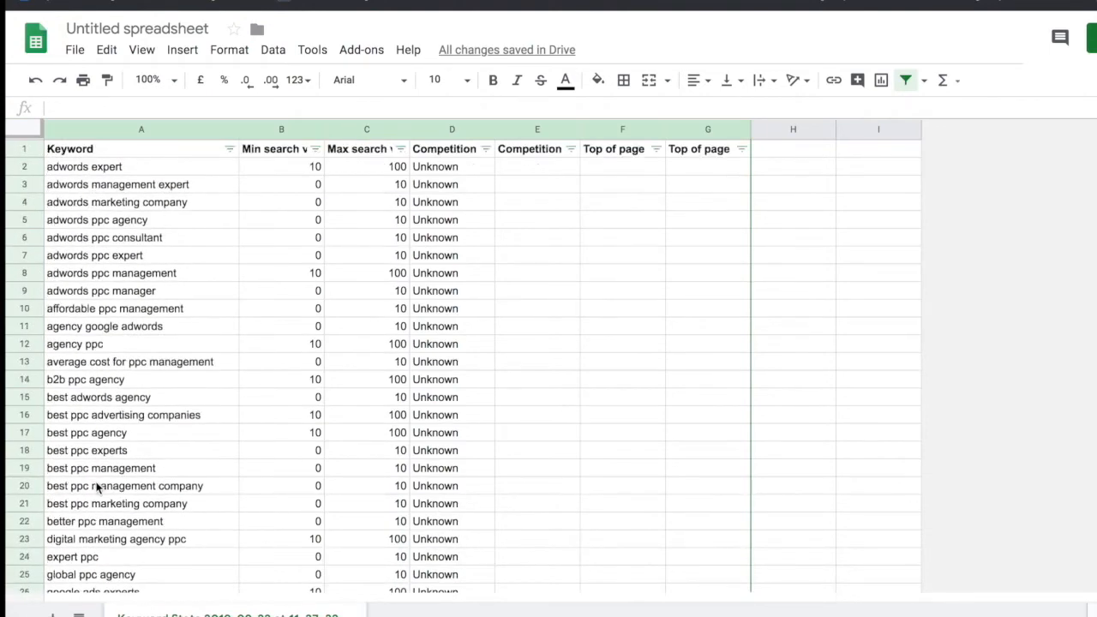
key(ctrl+f)
text(india)
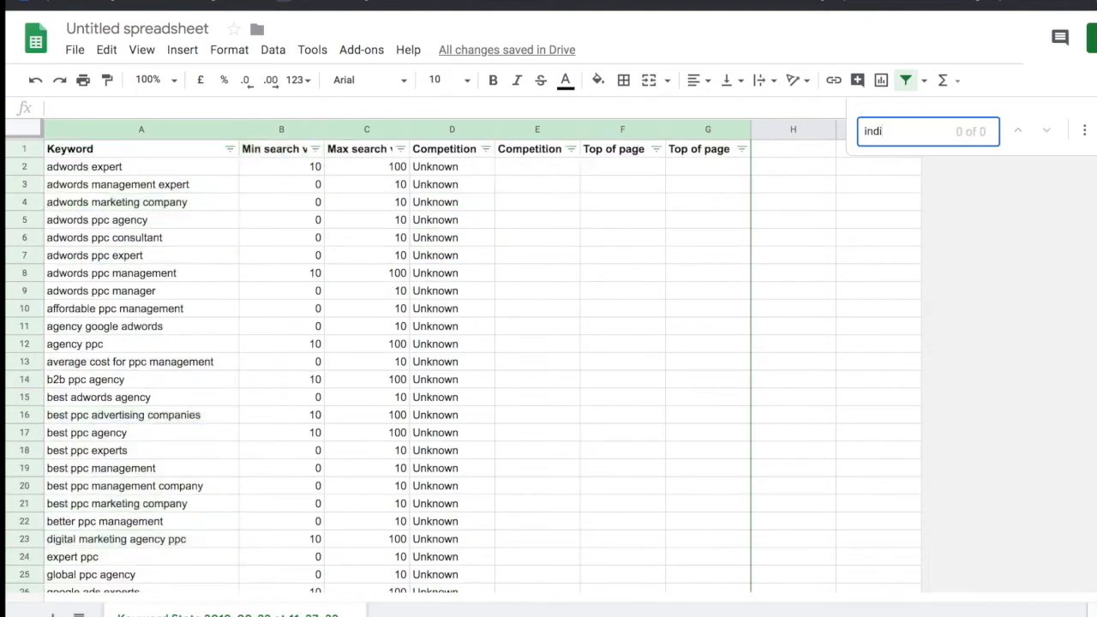
key(BackSpace)
key(BackSpace)
key(BackSpace)
key(BackSpace)
key(BackSpace)
Look through the cleaned keyword list down to its last row for any remaining irrelevant terms.
click(123, 273)
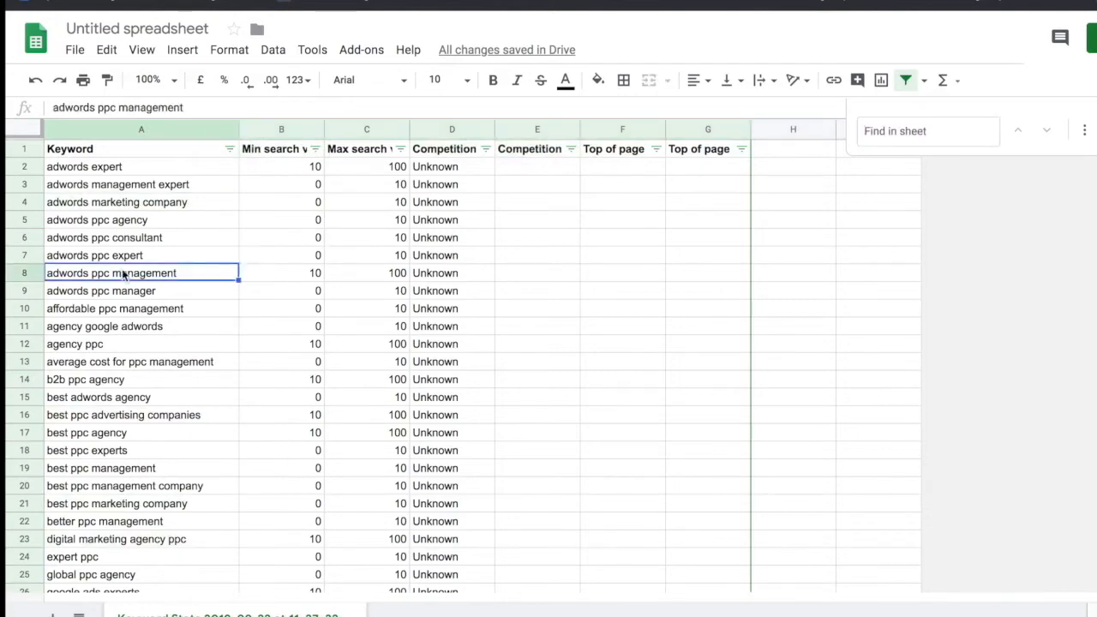
scroll(123, 273, down, 4)
scroll(122, 273, down, 3)
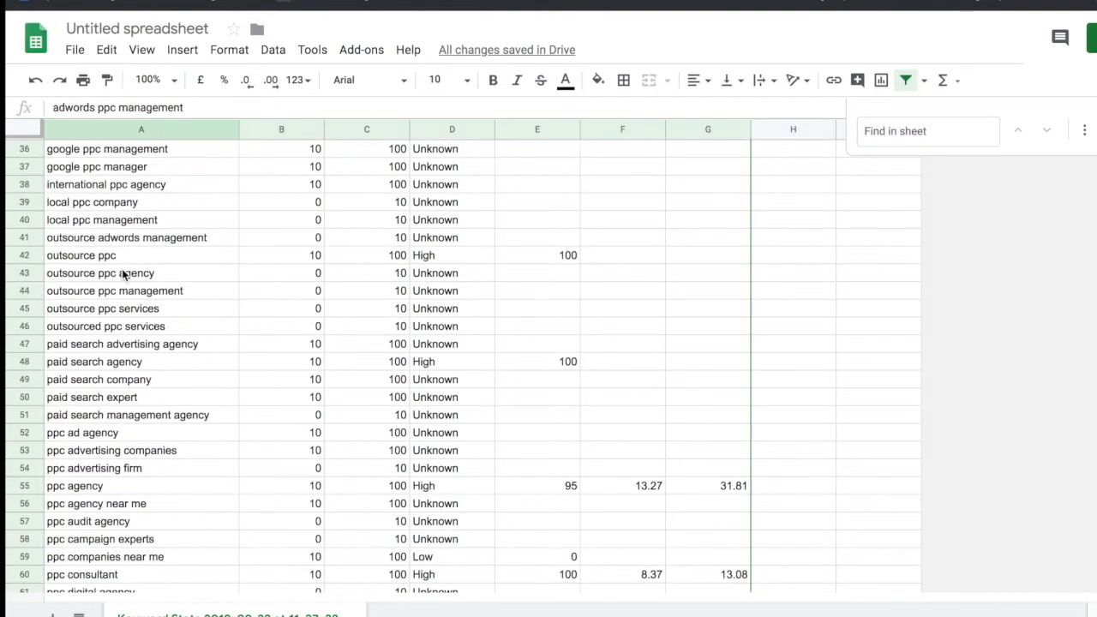
scroll(124, 274, down, 2)
scroll(123, 273, down, 5)
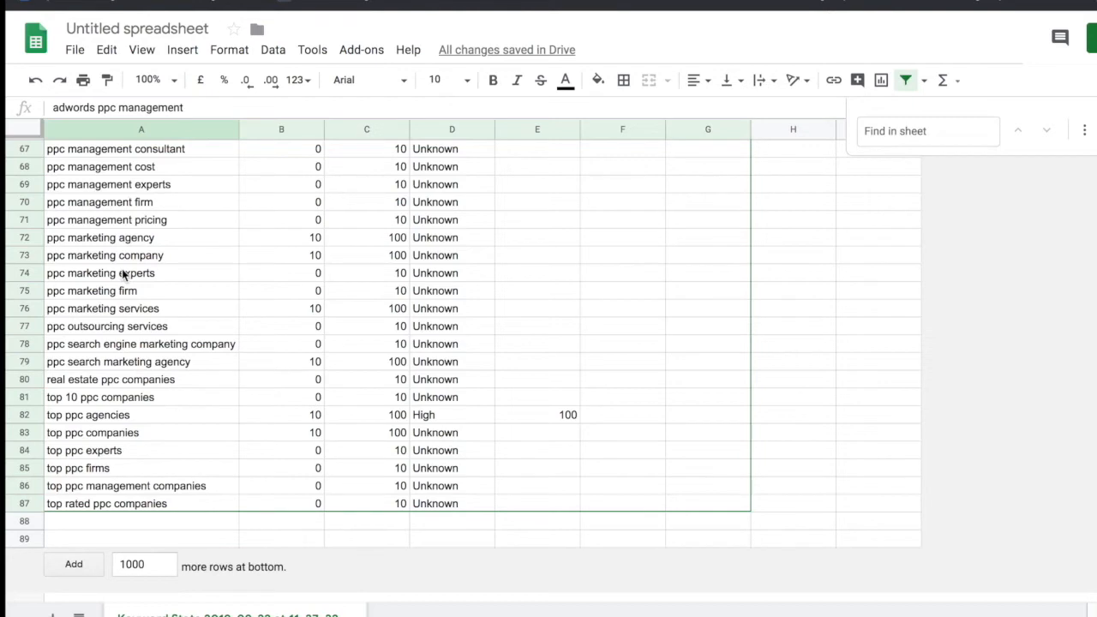
scroll(122, 271, up, 10)
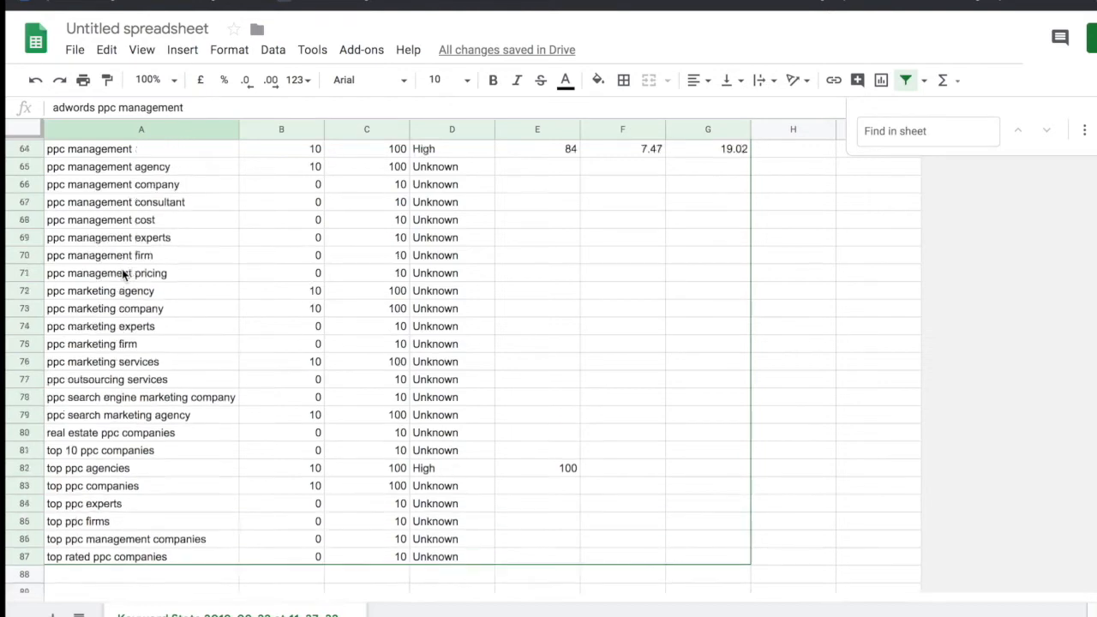
Fill the keyword cells starting with best, from best adwords agency to best ppc marketing company (rows 15 to 21), with light green.
scroll(121, 274, up, 5)
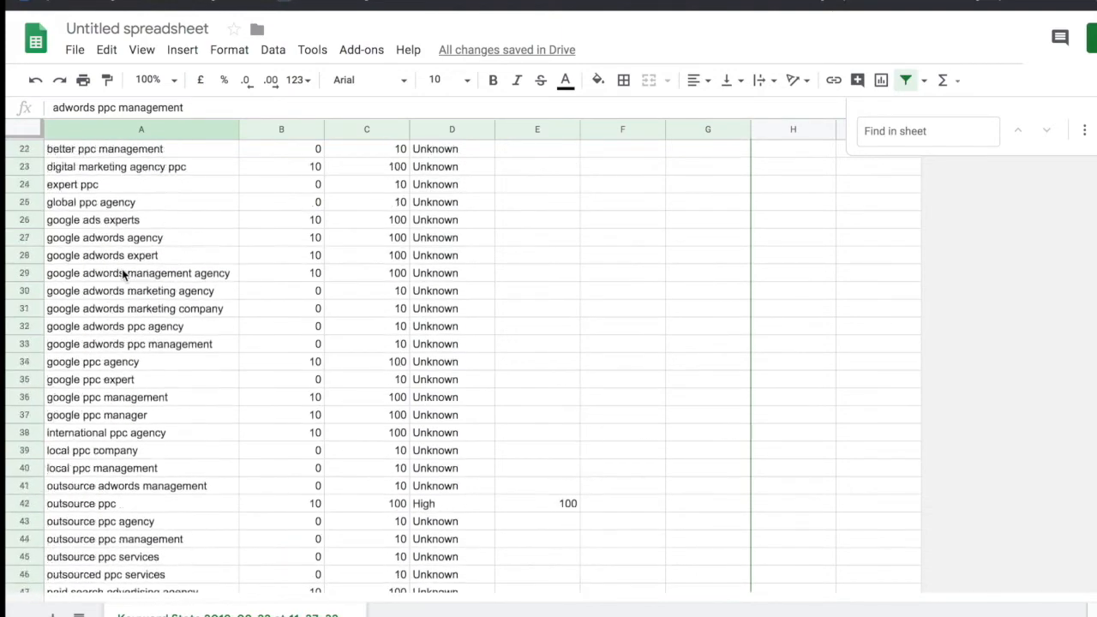
scroll(122, 274, up, 1)
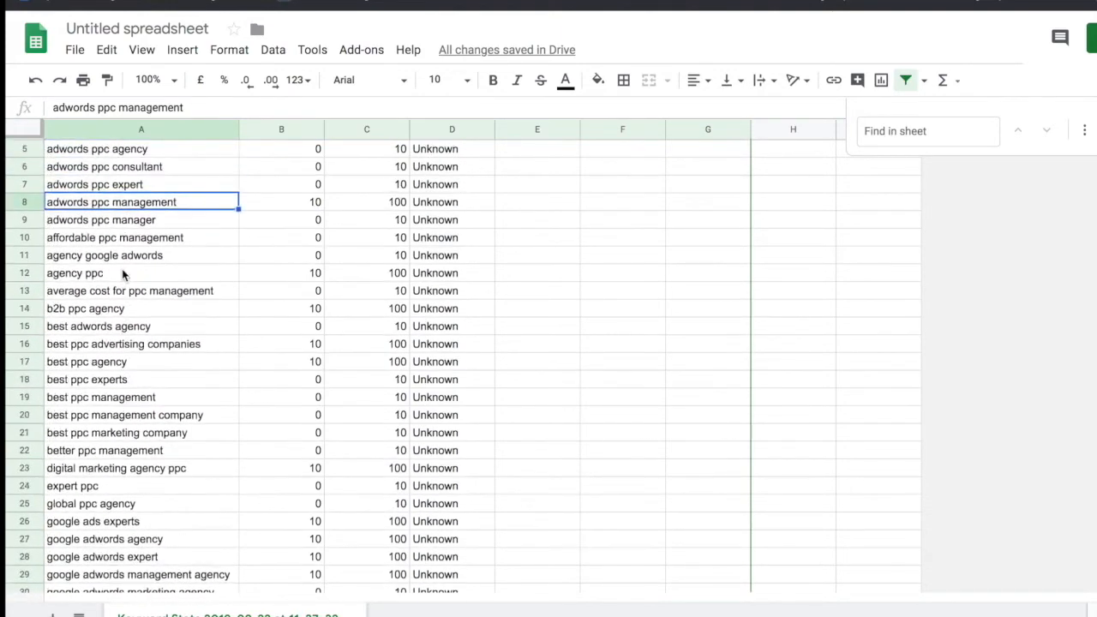
scroll(122, 271, up, 3)
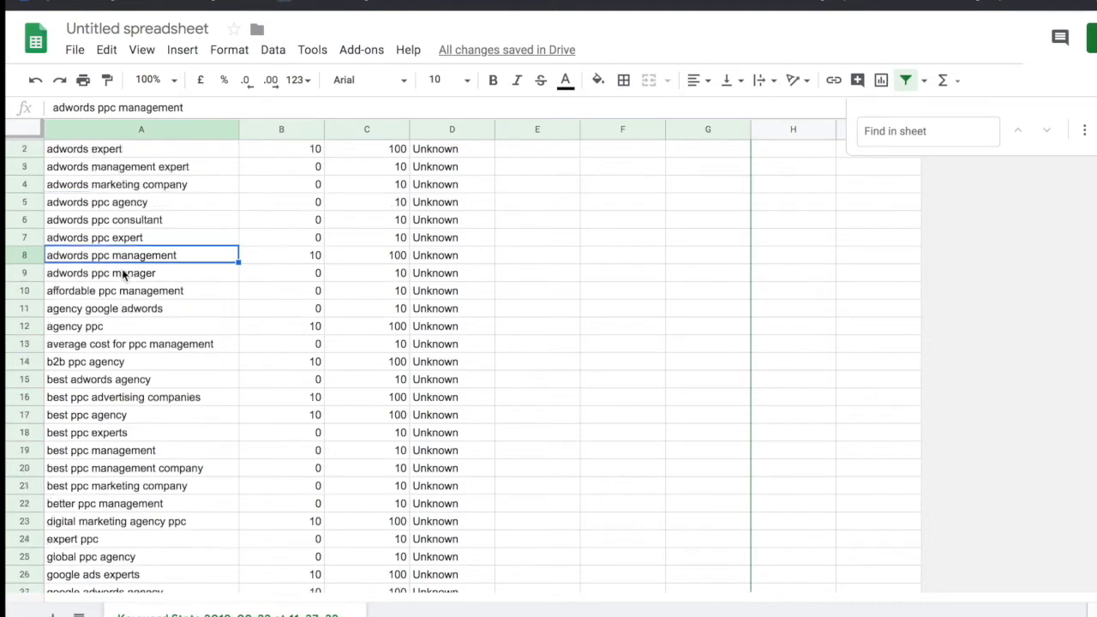
scroll(111, 283, down, 5)
drag(69, 379, 75, 278)
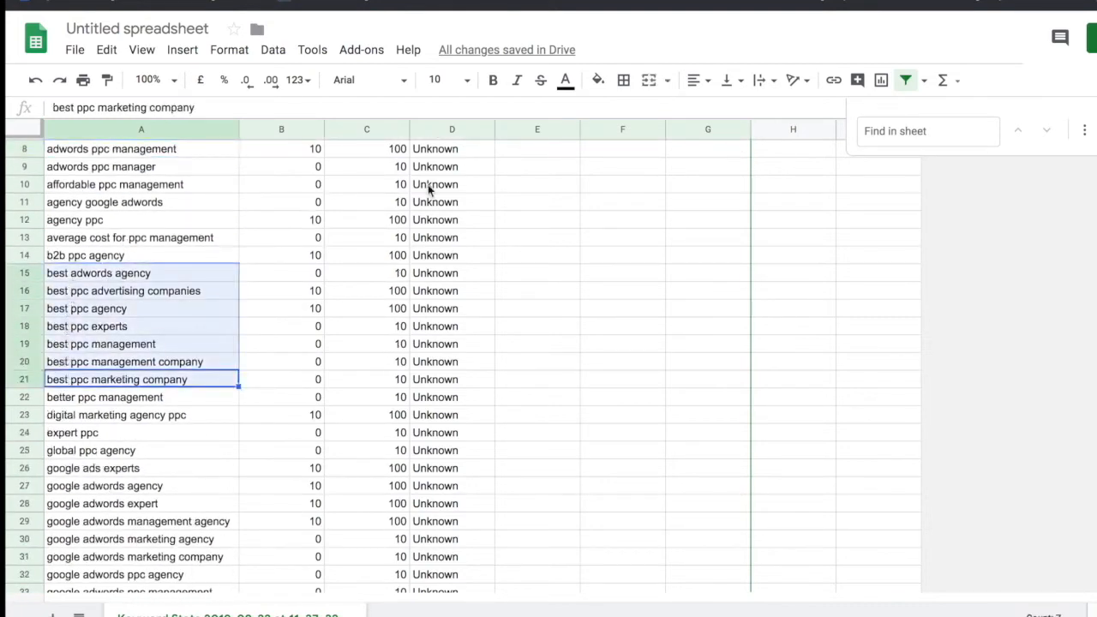
click(597, 81)
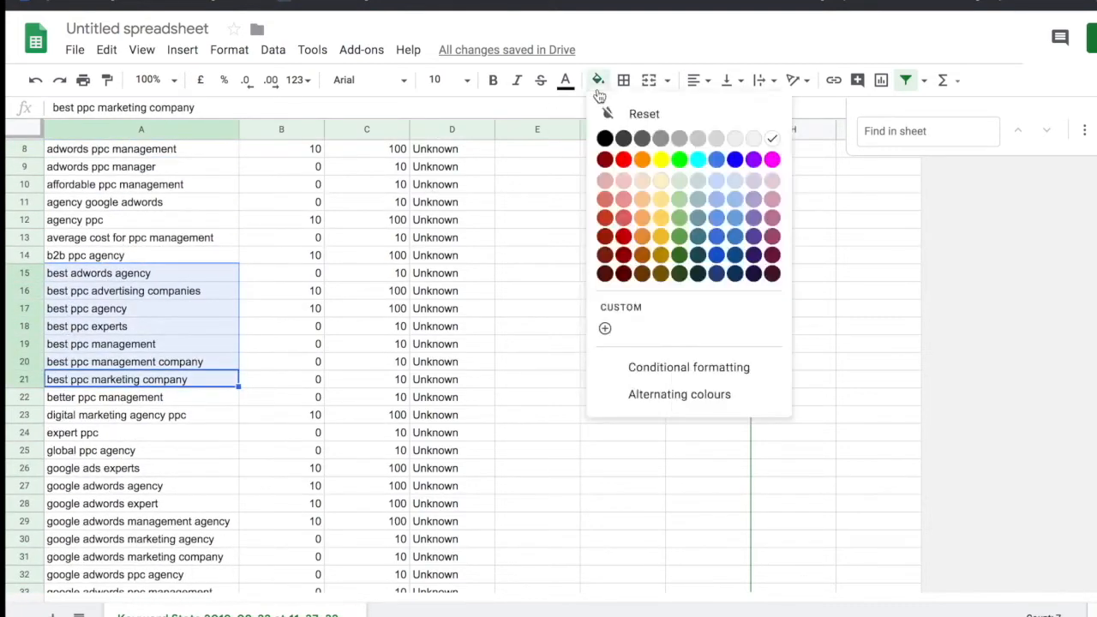
click(682, 188)
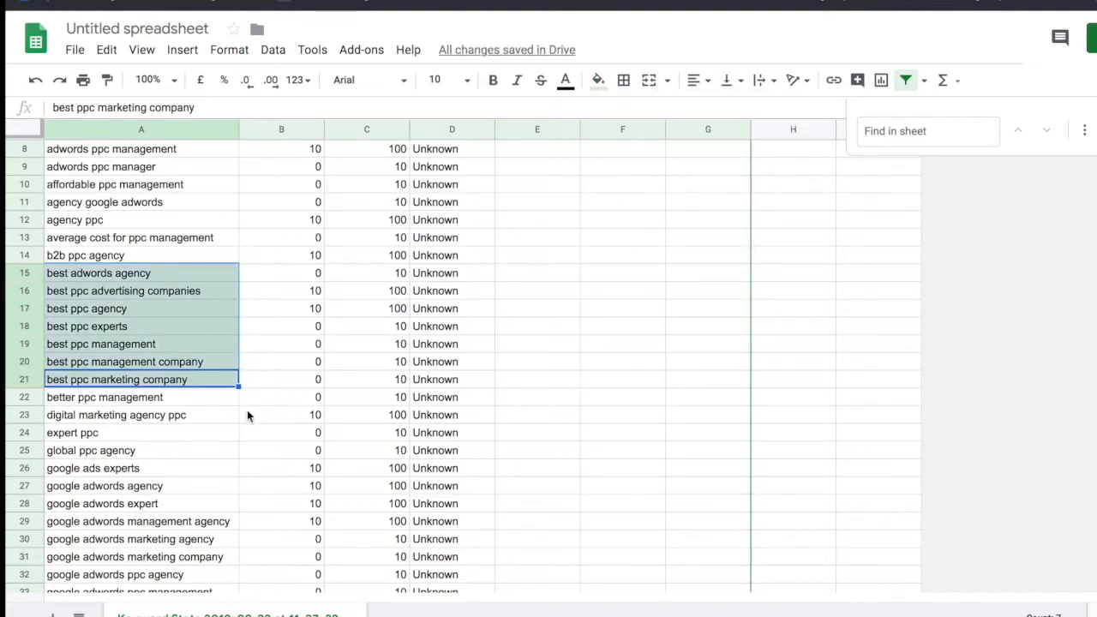
Copy the light green formatting from best ppc management company onto the keywords starting with top in rows 81 to 87.
click(187, 364)
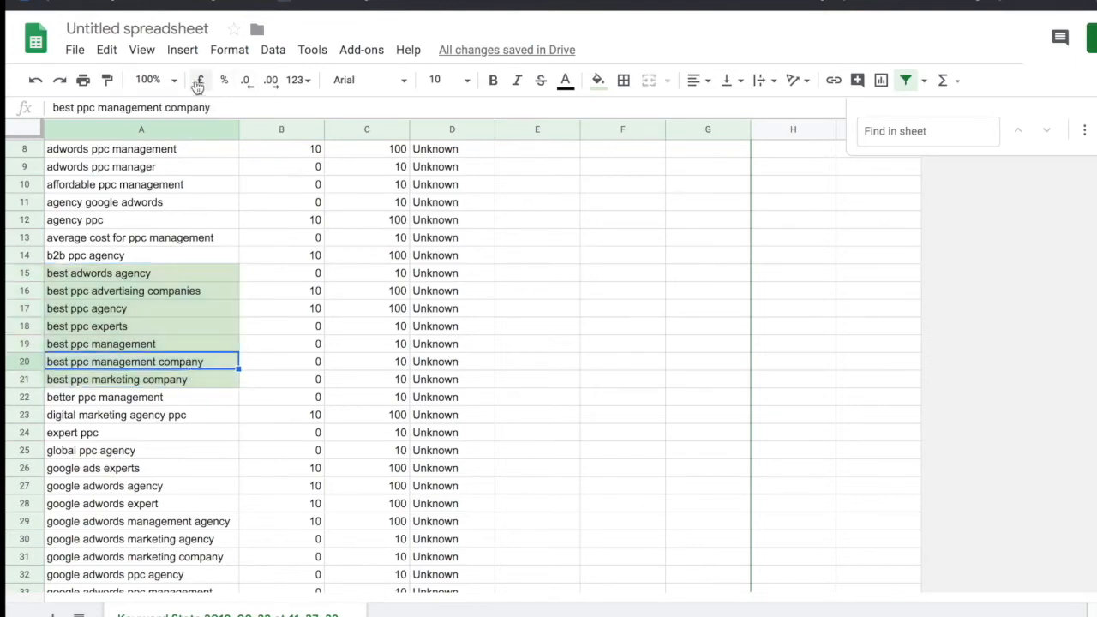
click(107, 79)
scroll(158, 213, down, 15)
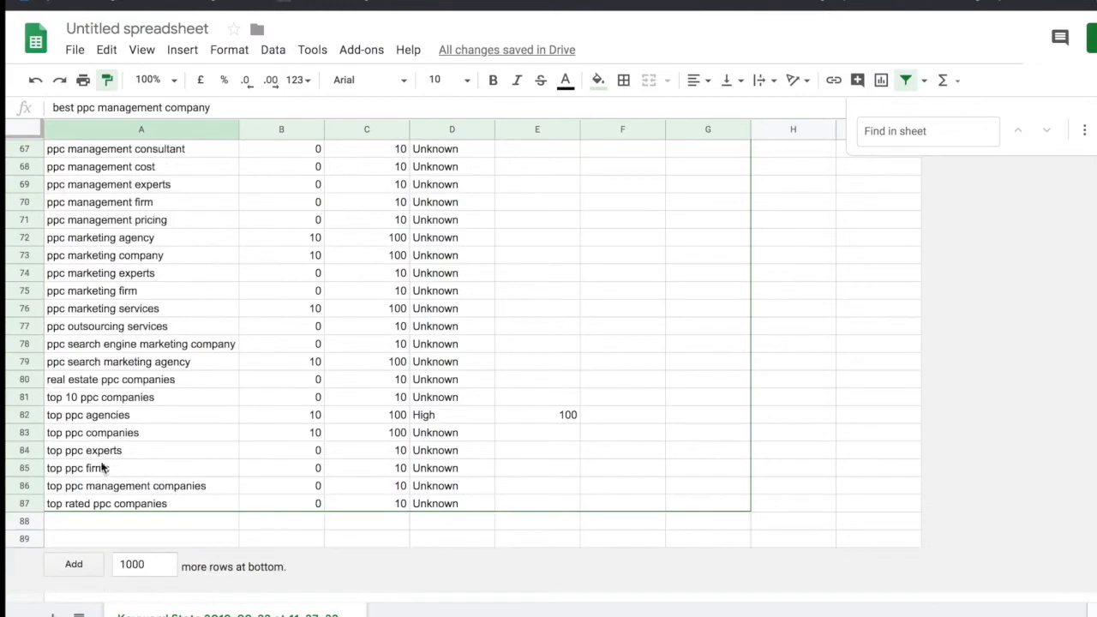
drag(94, 505, 99, 399)
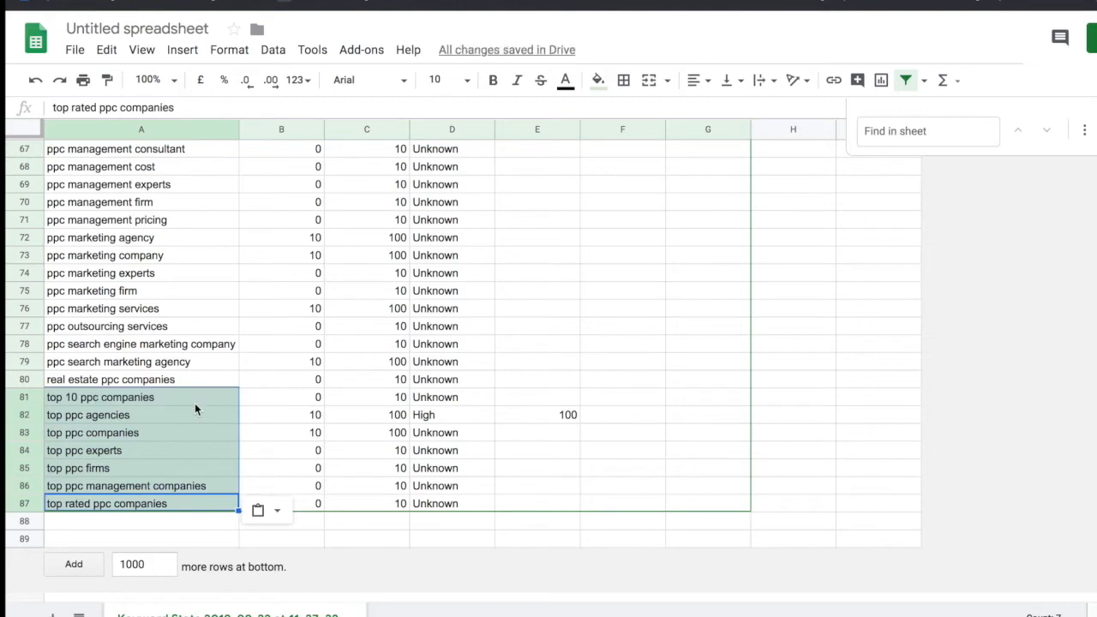
scroll(164, 348, up, 1)
click(165, 345)
Search the sheet for cheap and look back up through the keyword list.
text(cheap)
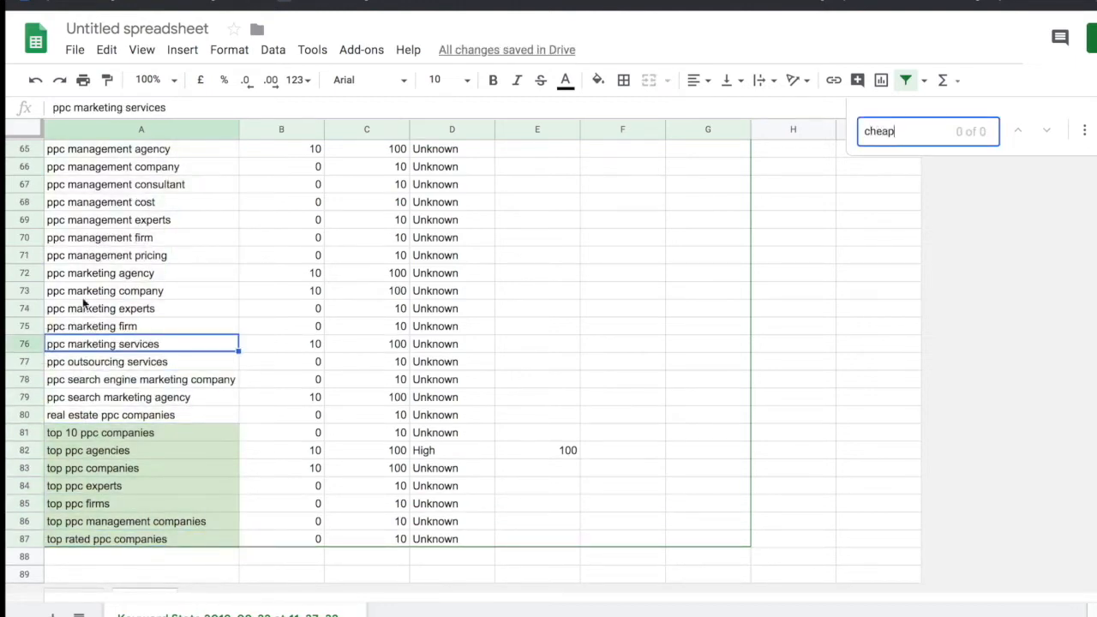
scroll(117, 356, up, 10)
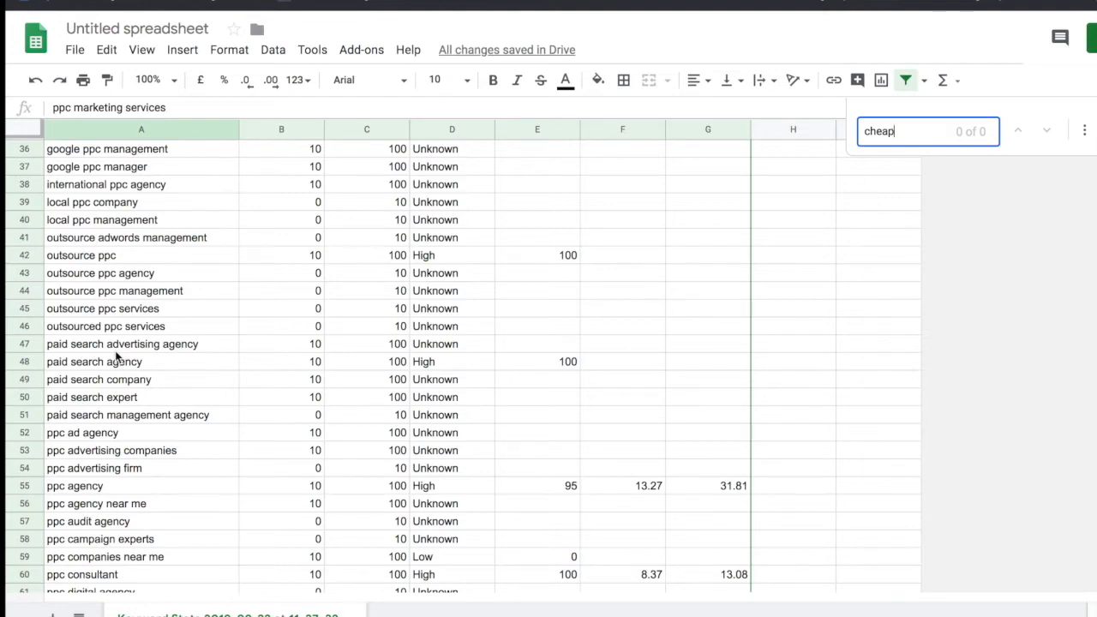
scroll(115, 350, up, 8)
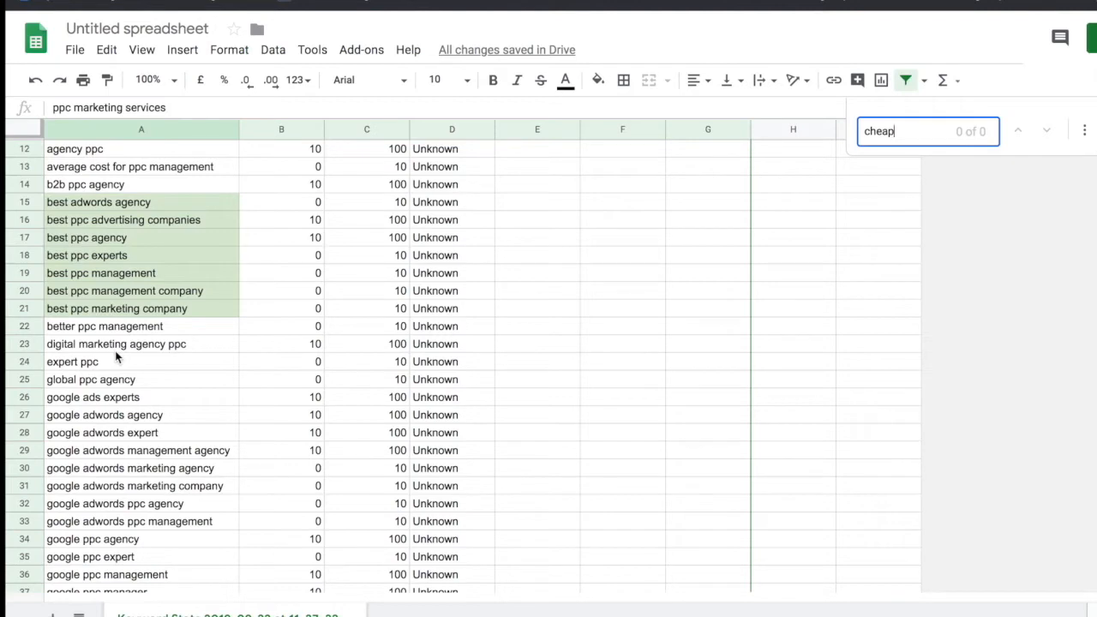
click(115, 351)
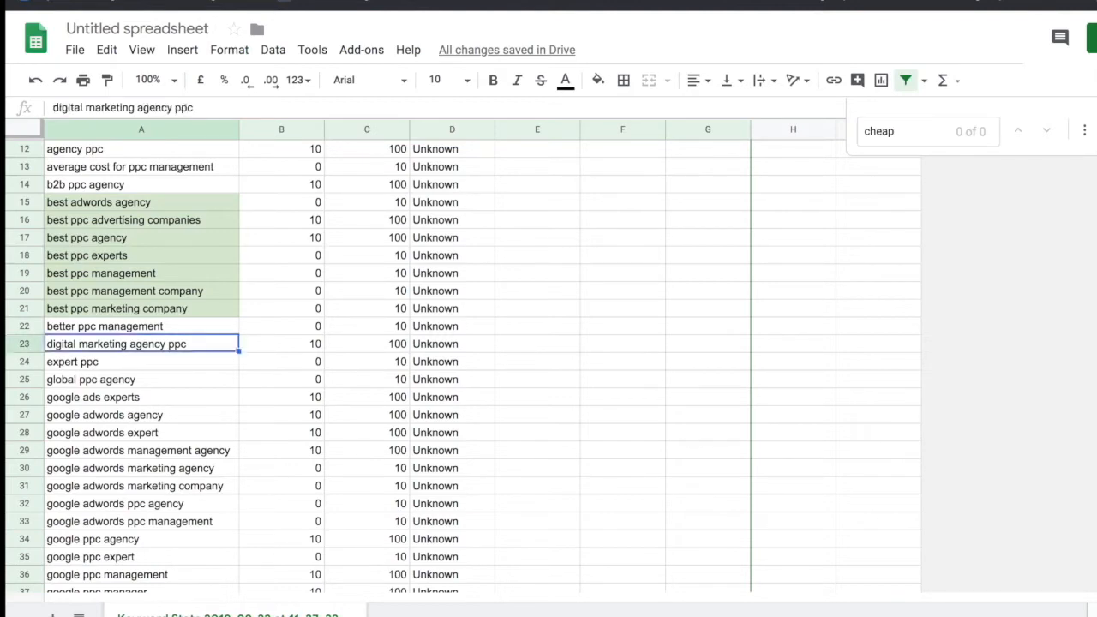
text(fbest)
click(129, 382)
text(z)
key(BackSpace)
key(Escape)
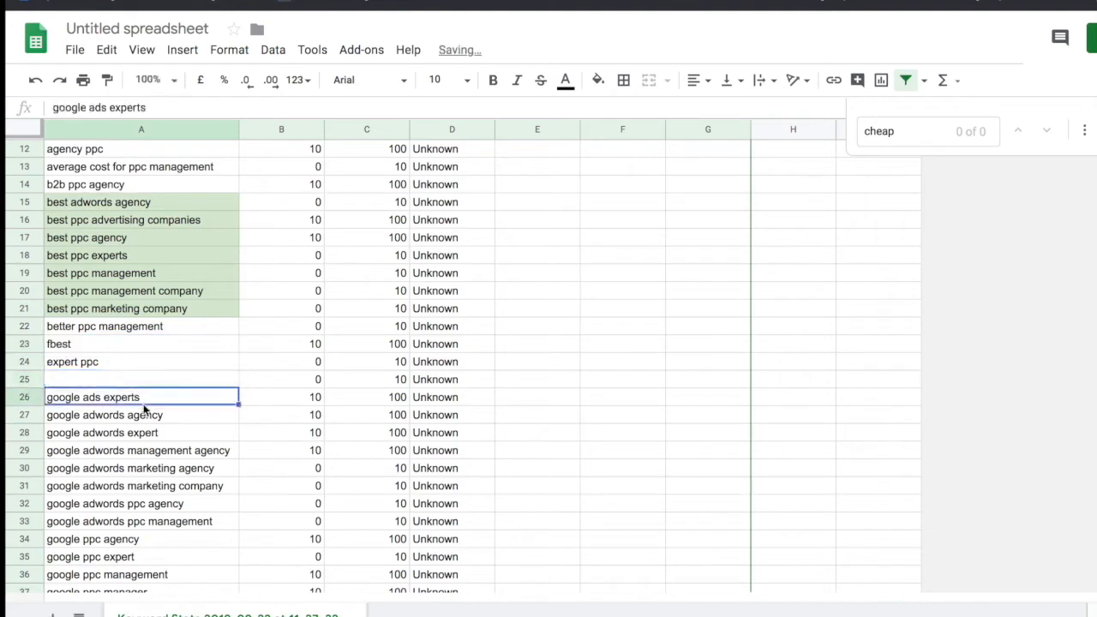
key(ctrl+z)
Search the sheet for best and check the green best and top keyword groups.
key(ctrl+f)
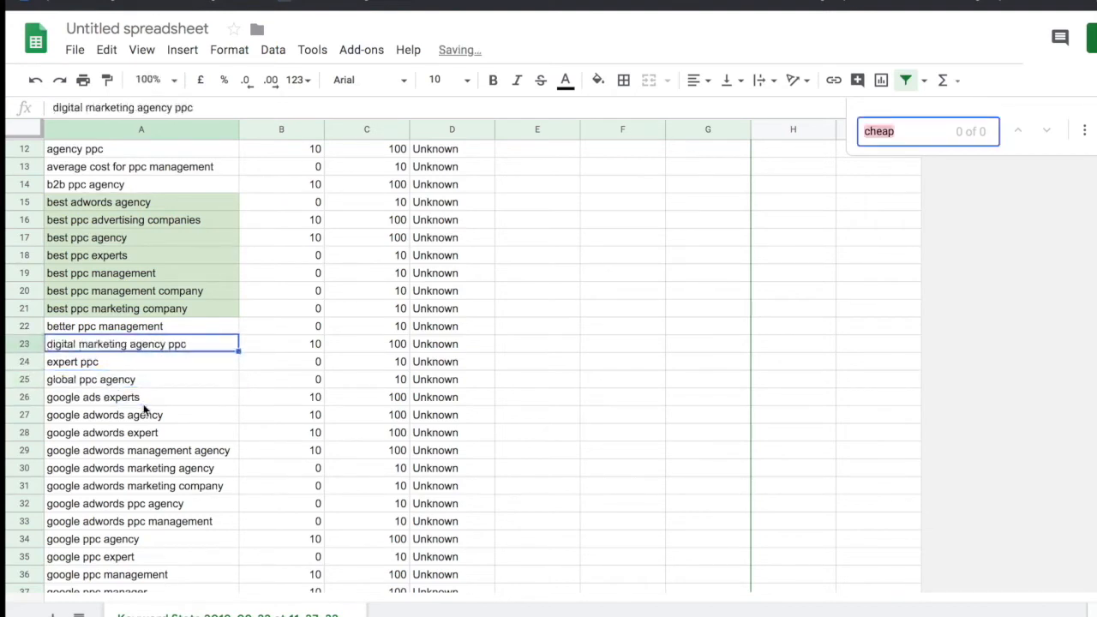
text(best)
drag(118, 206, 108, 301)
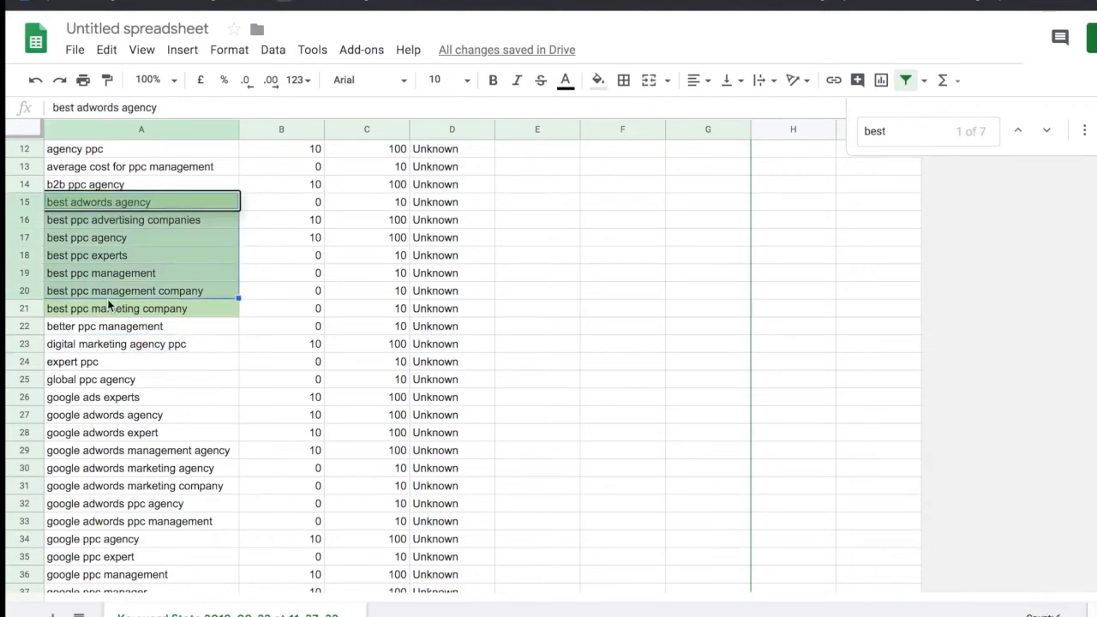
scroll(109, 301, down, 7)
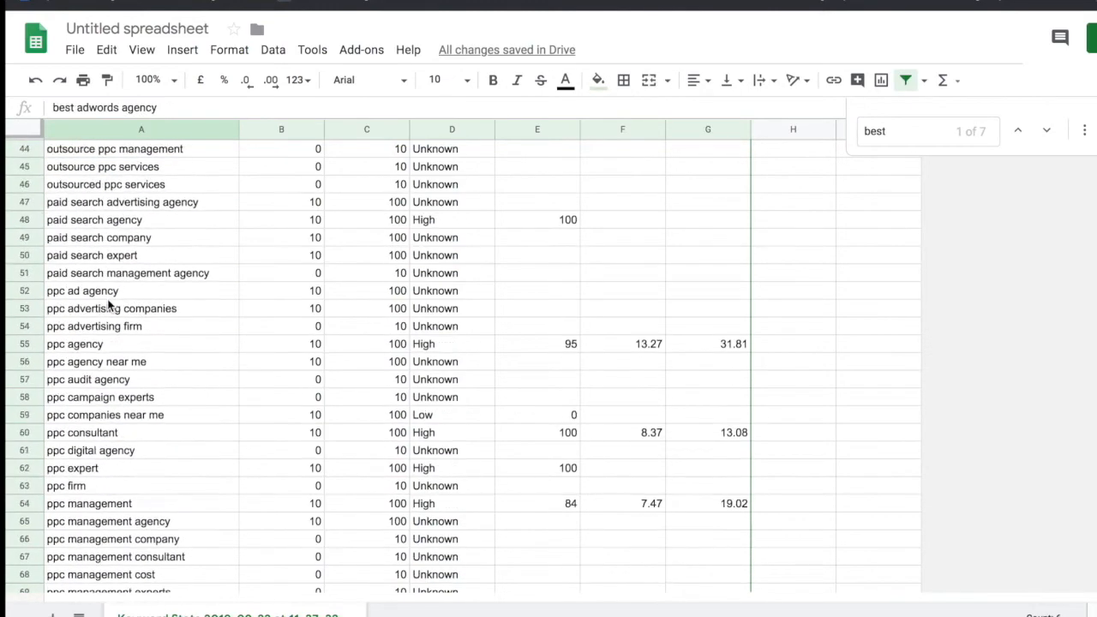
scroll(109, 302, down, 5)
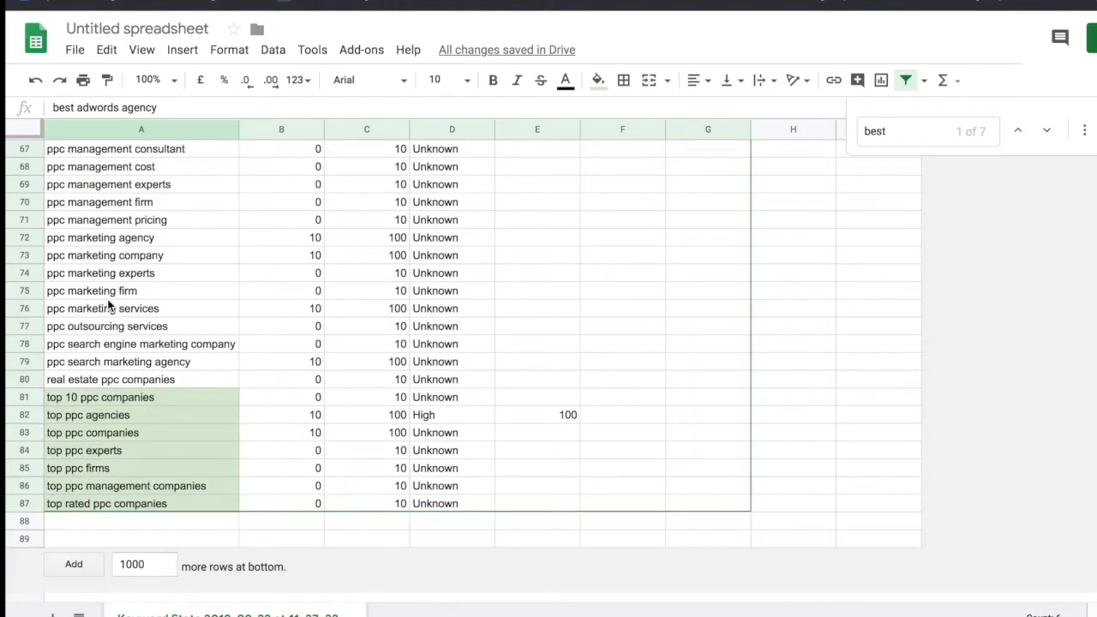
Search the sheet for free and look through the keyword list.
key(ctrl+f)
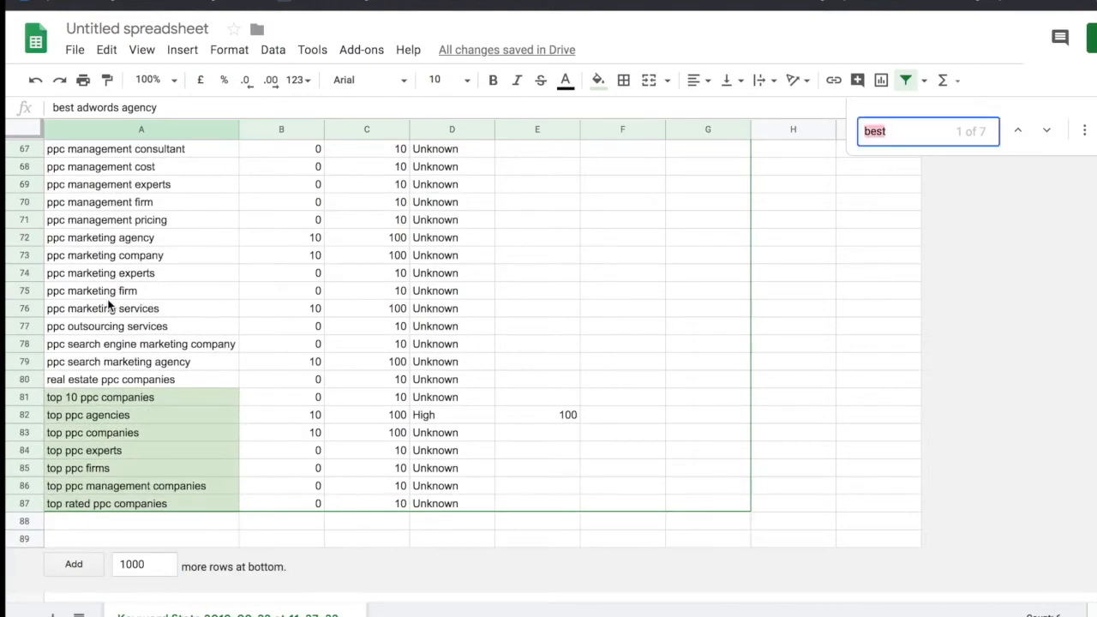
text(free)
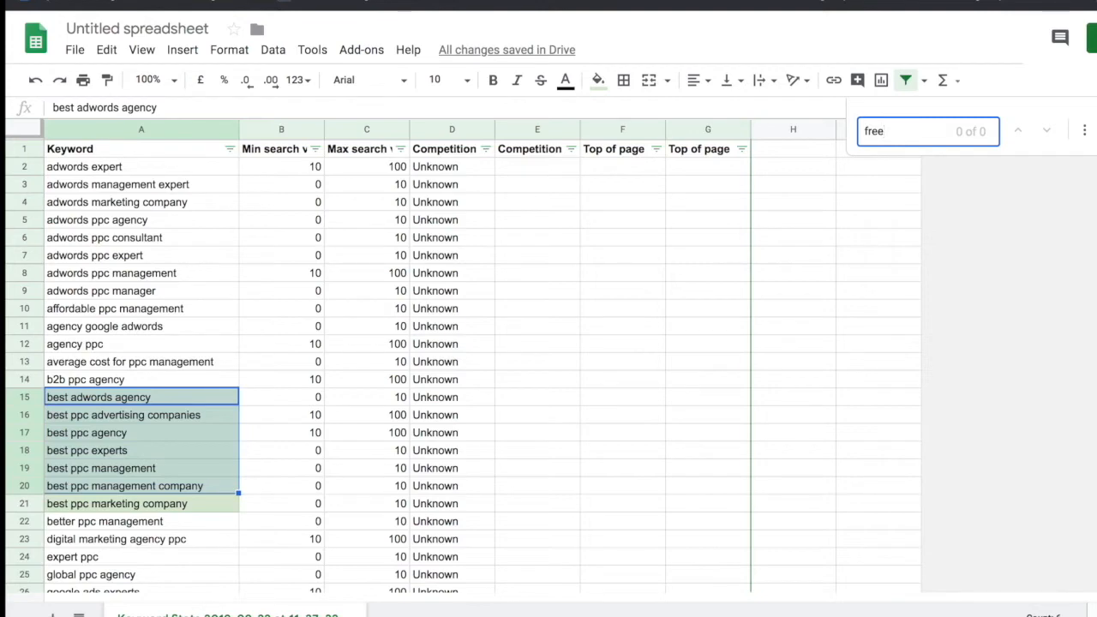
scroll(342, 368, down, 8)
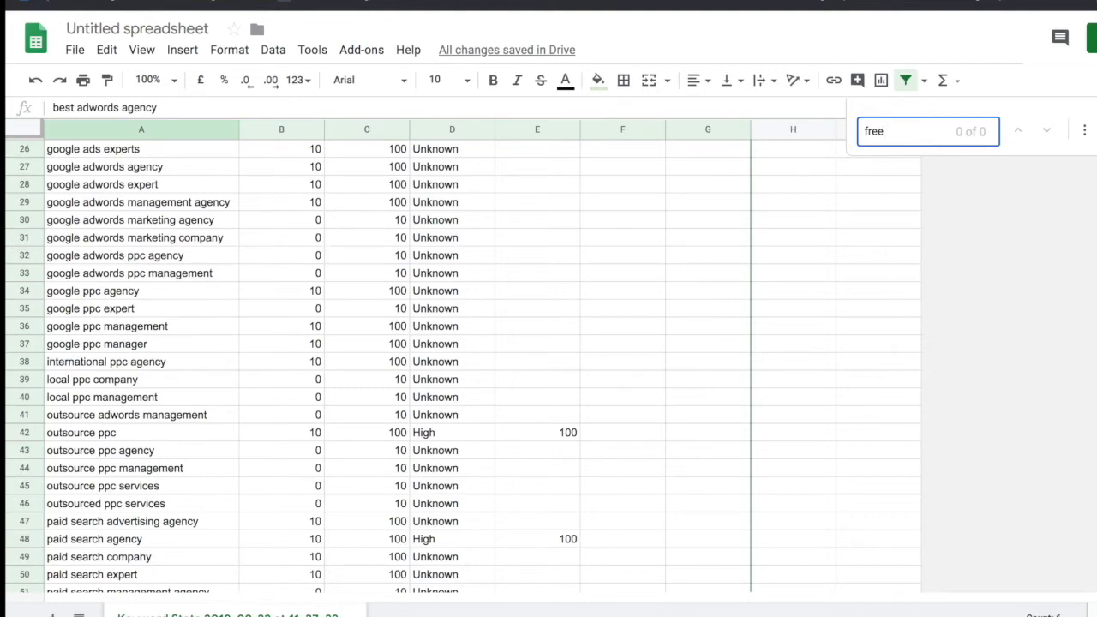
scroll(462, 368, up, 5)
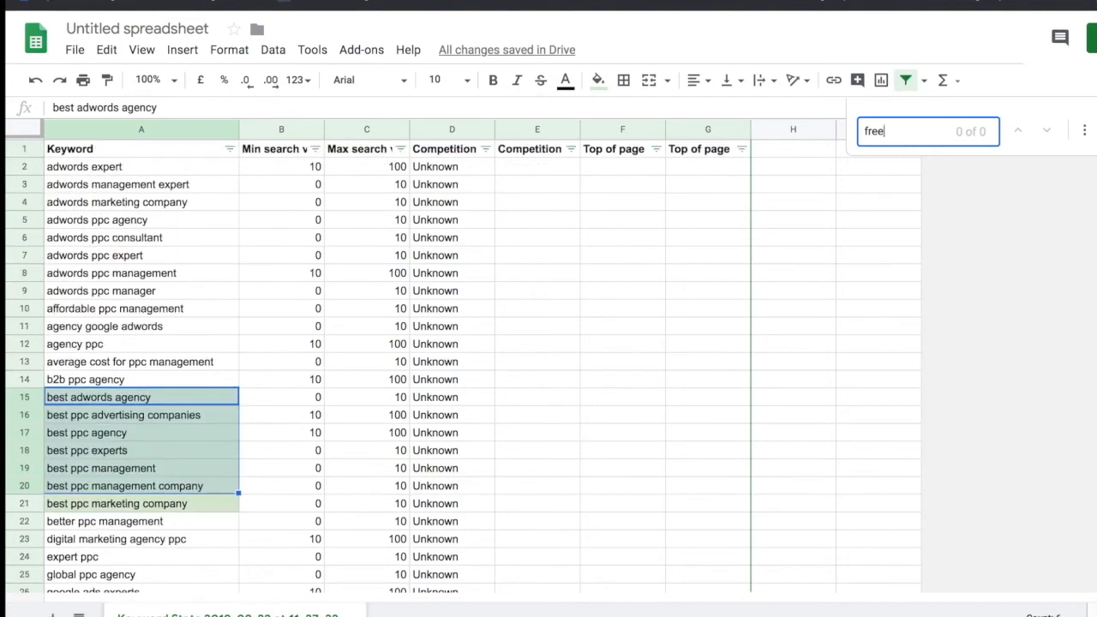
Close the sheet search and insert a blank column to the left of the Keyword column.
click(131, 203)
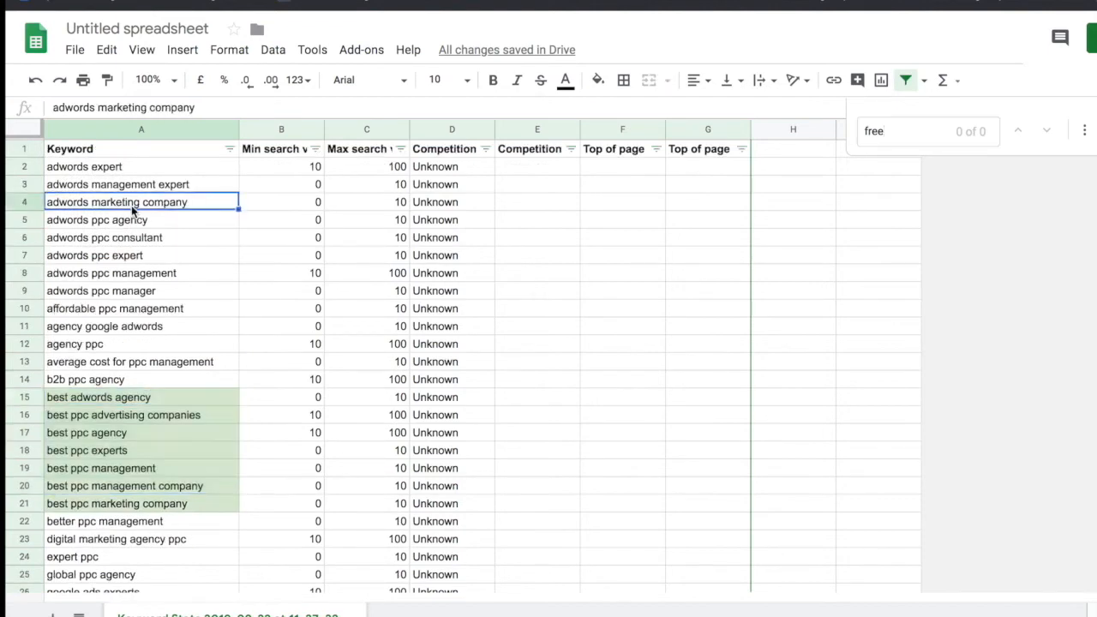
click(118, 127)
key(Escape)
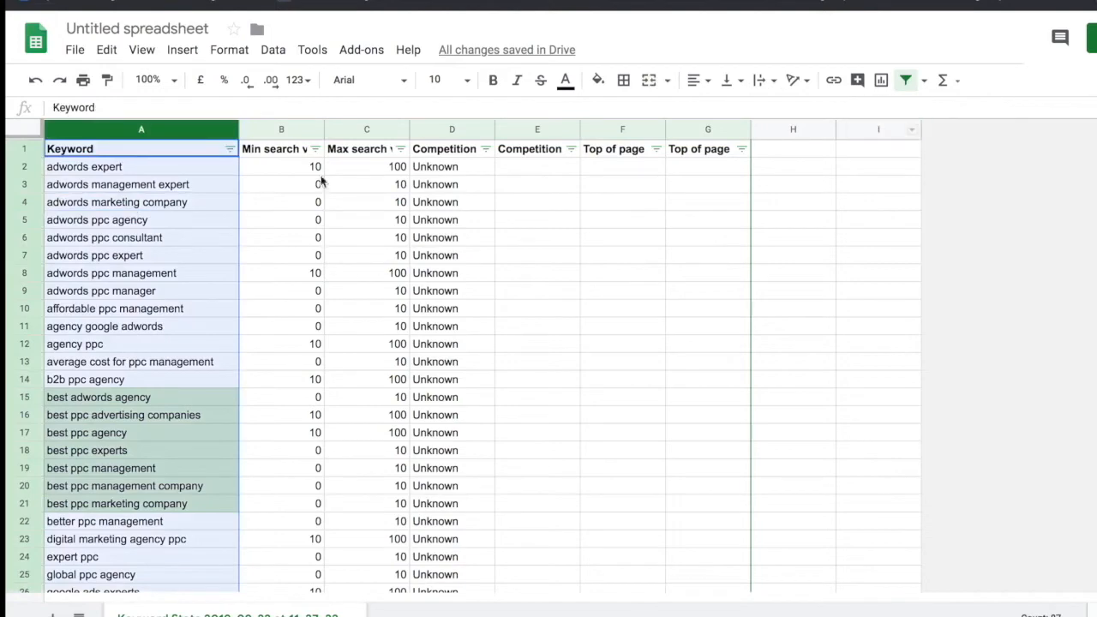
right_click(157, 129)
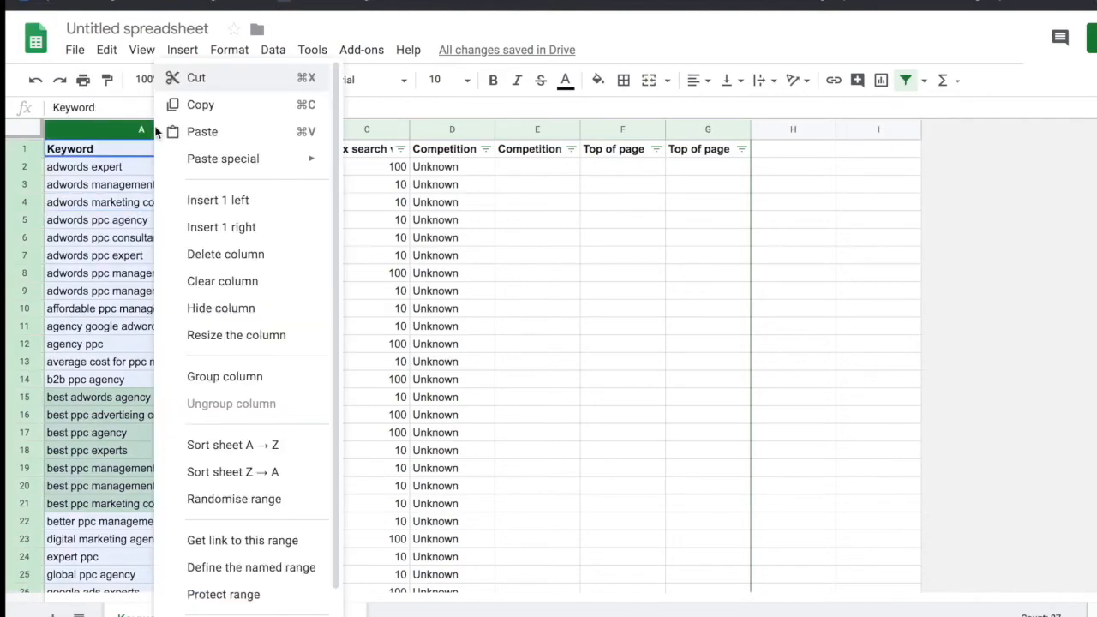
click(204, 202)
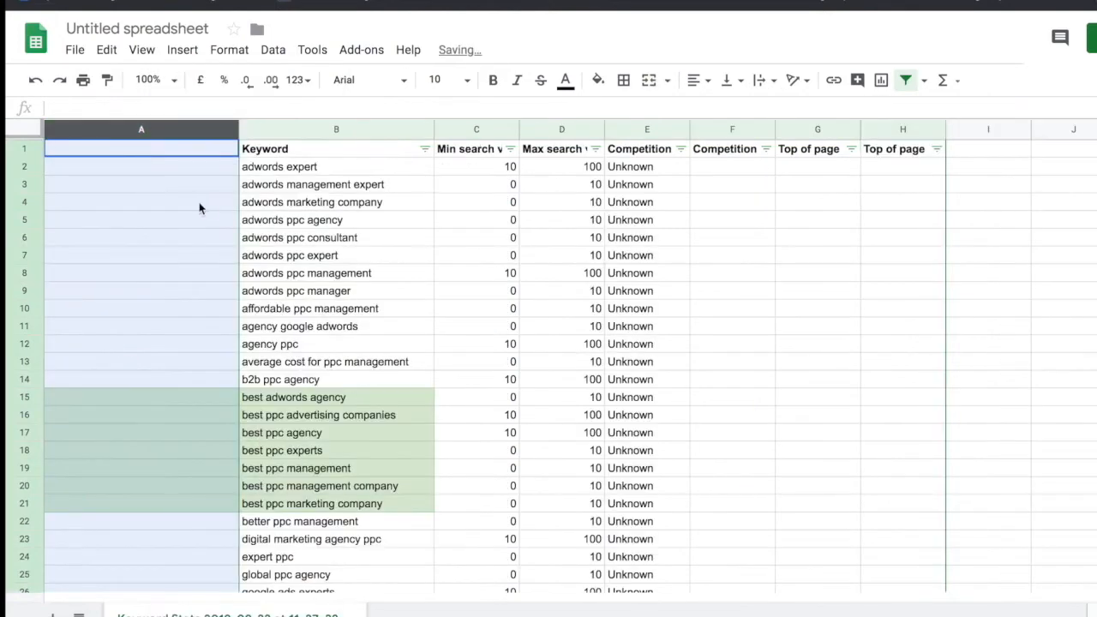
Enter the header AD GROUP in cell A1 of the new column.
click(115, 154)
text(D GROUP)
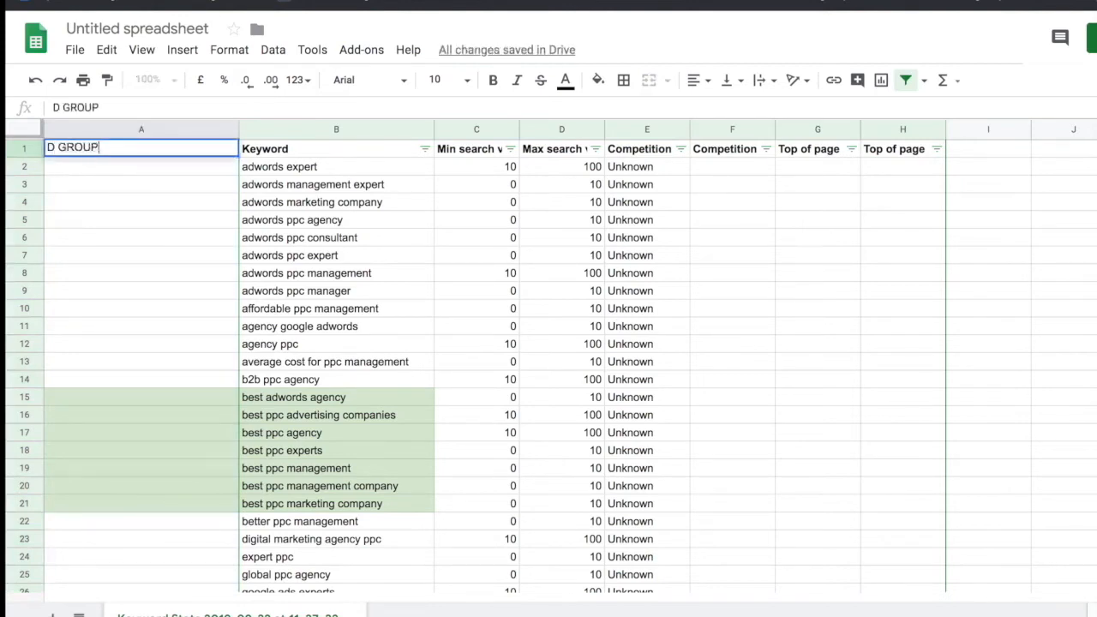
click(47, 147)
text(A)
key(Return)
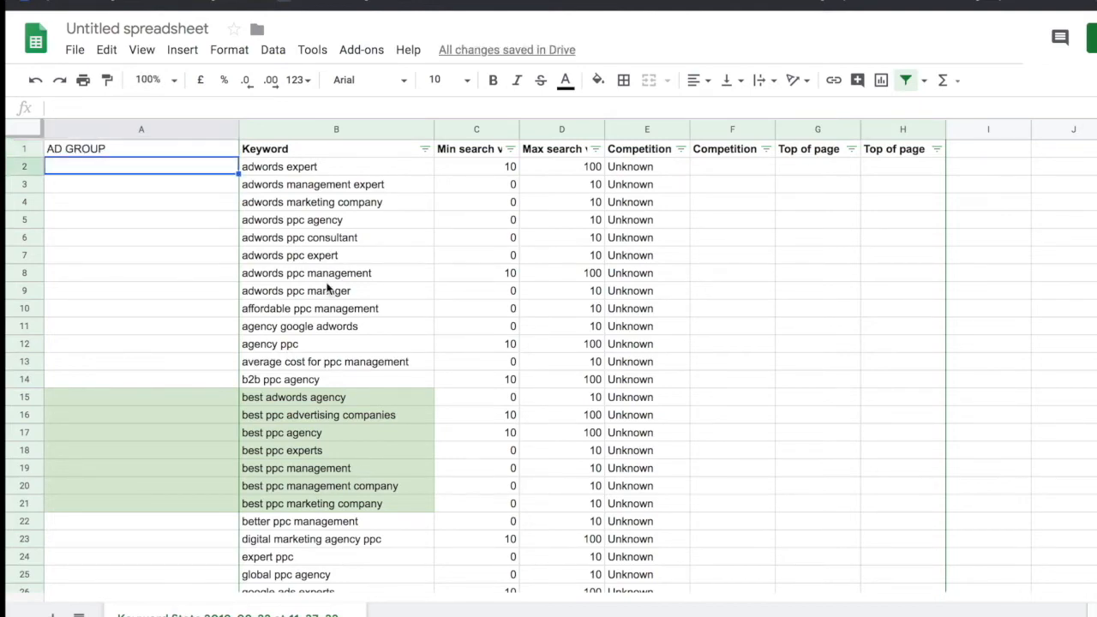
Look through the whole keyword list for common themes that could form ad groups.
scroll(326, 288, down, 12)
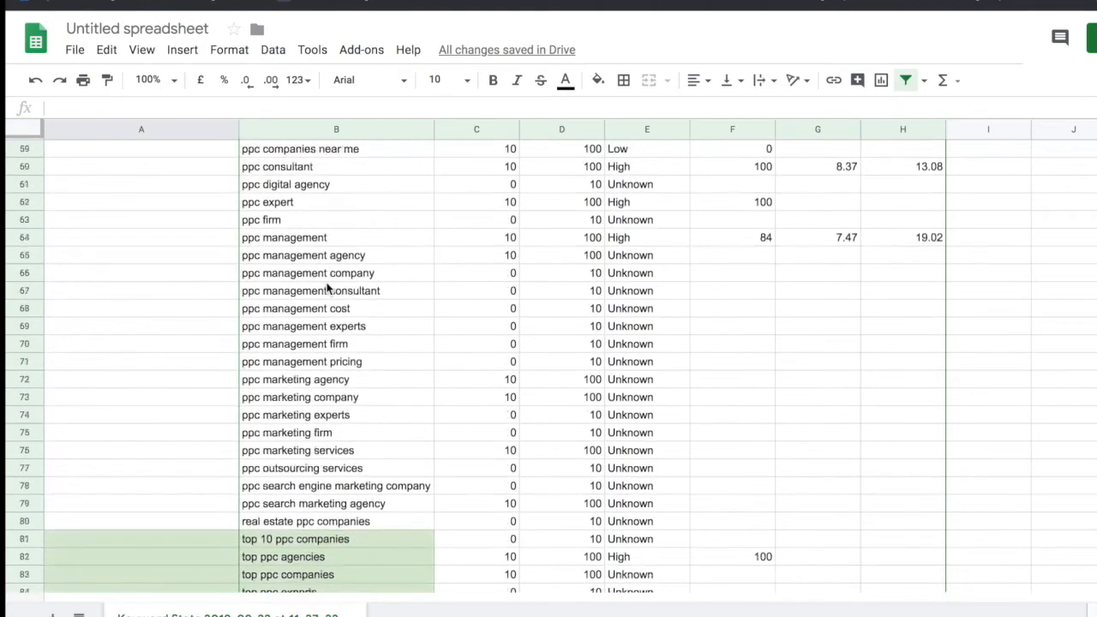
scroll(326, 287, down, 1)
scroll(327, 288, down, 2)
scroll(328, 287, up, 15)
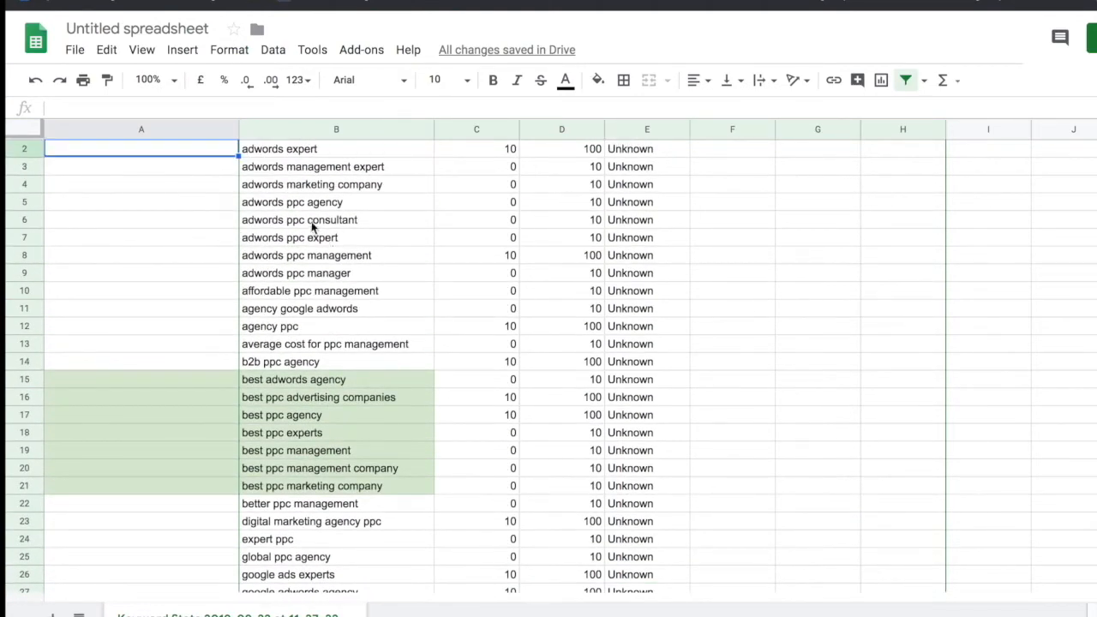
scroll(311, 221, down, 9)
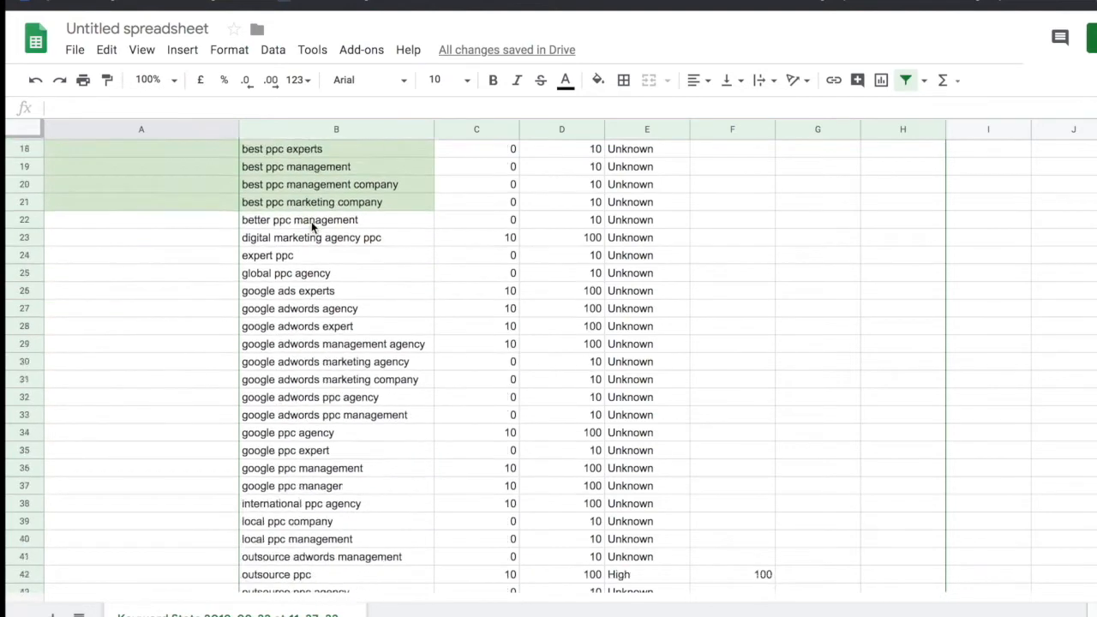
scroll(311, 221, down, 2)
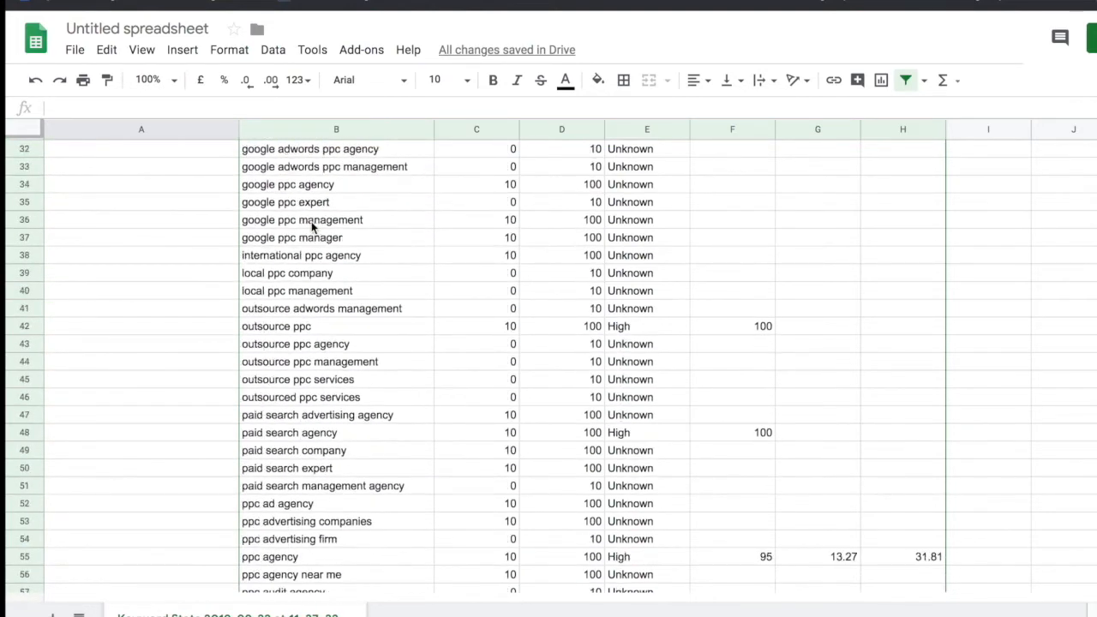
scroll(347, 372, down, 5)
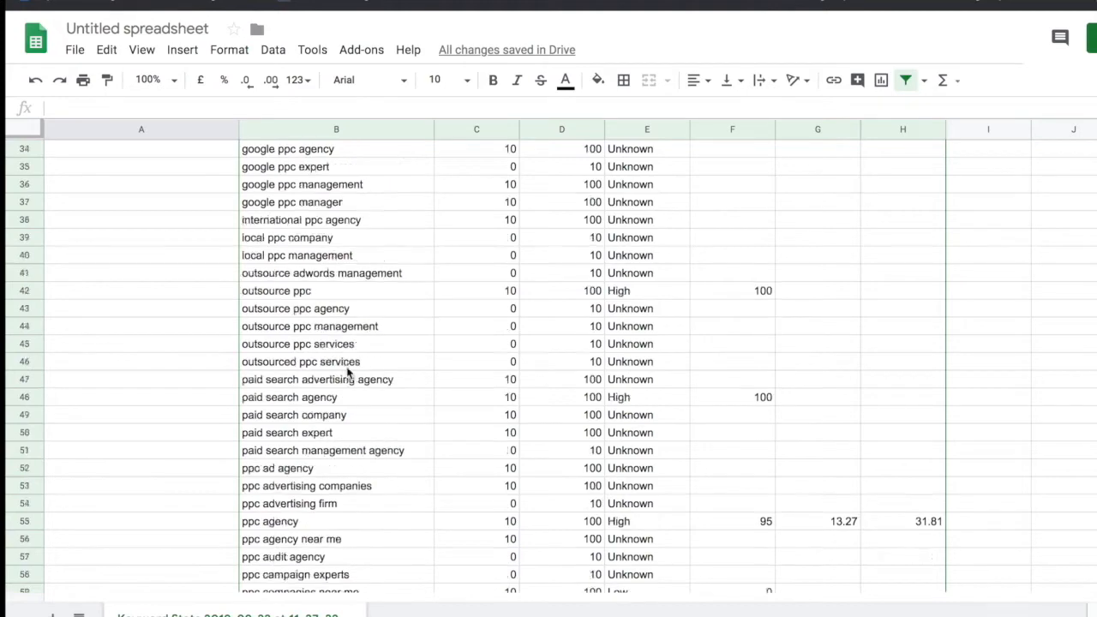
scroll(347, 372, up, 14)
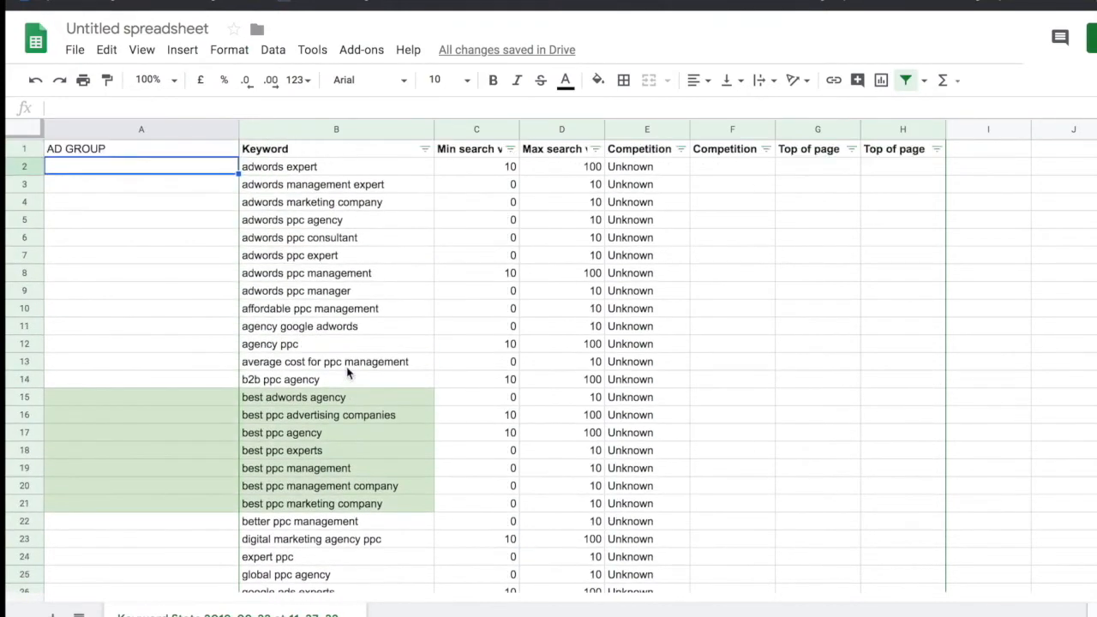
Filter the Keyword column to show only rows whose text contains ADWORDS.
click(424, 149)
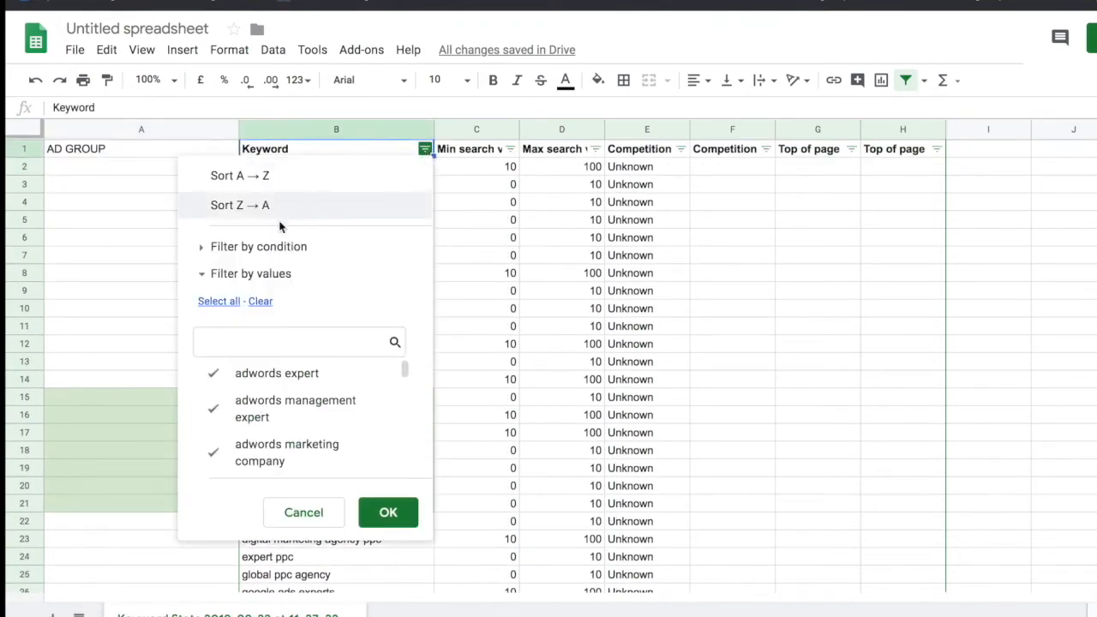
click(253, 246)
click(237, 277)
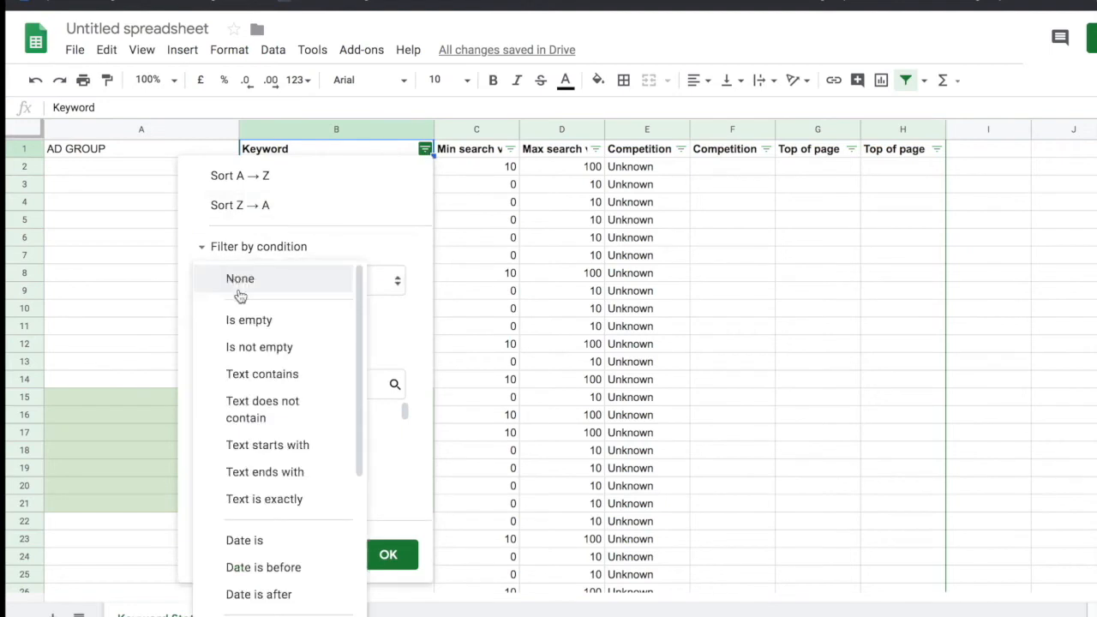
click(262, 372)
click(274, 320)
text(A)
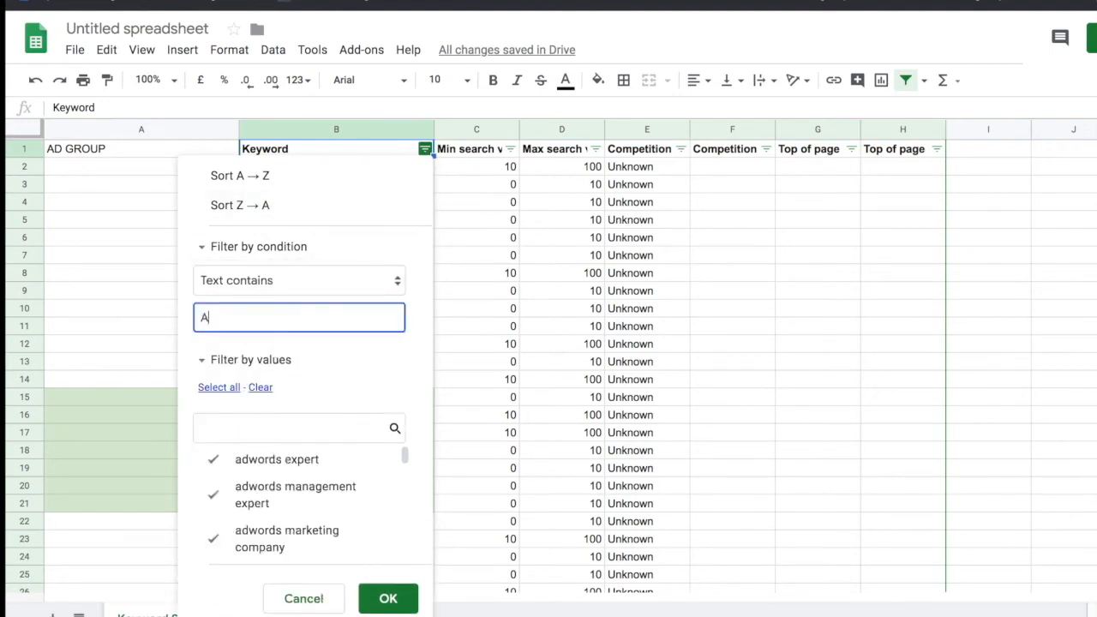
text(DWORDS)
click(388, 603)
Enter Adwords as the ad group in cell A2 and fill it down to row 41 of the filtered list.
click(131, 168)
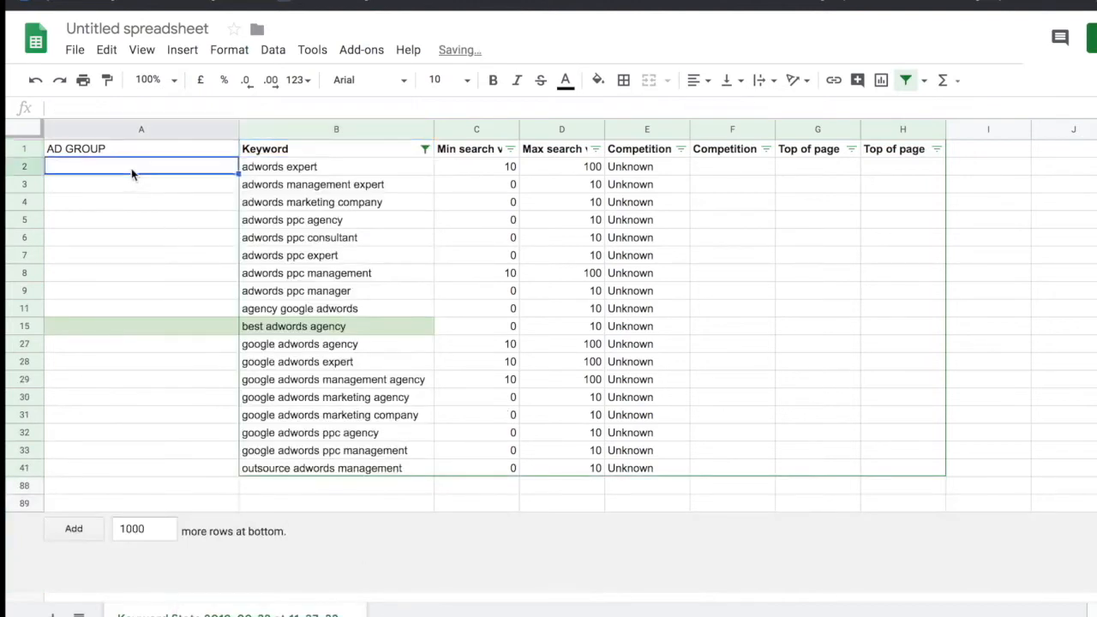
text(Adwords)
key(Return)
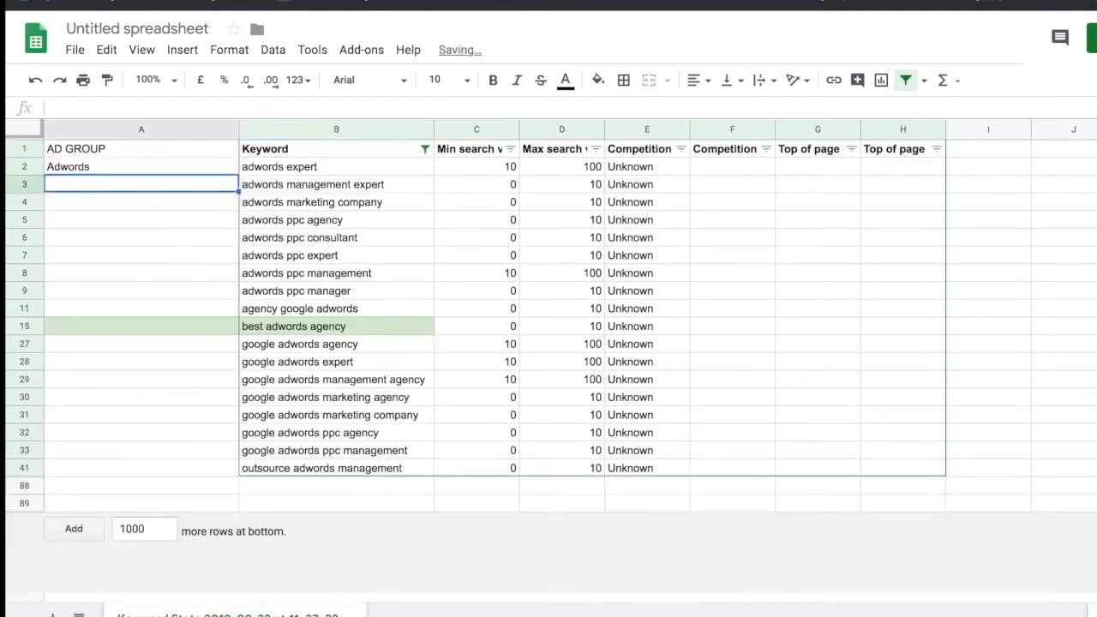
click(214, 170)
drag(238, 175, 238, 469)
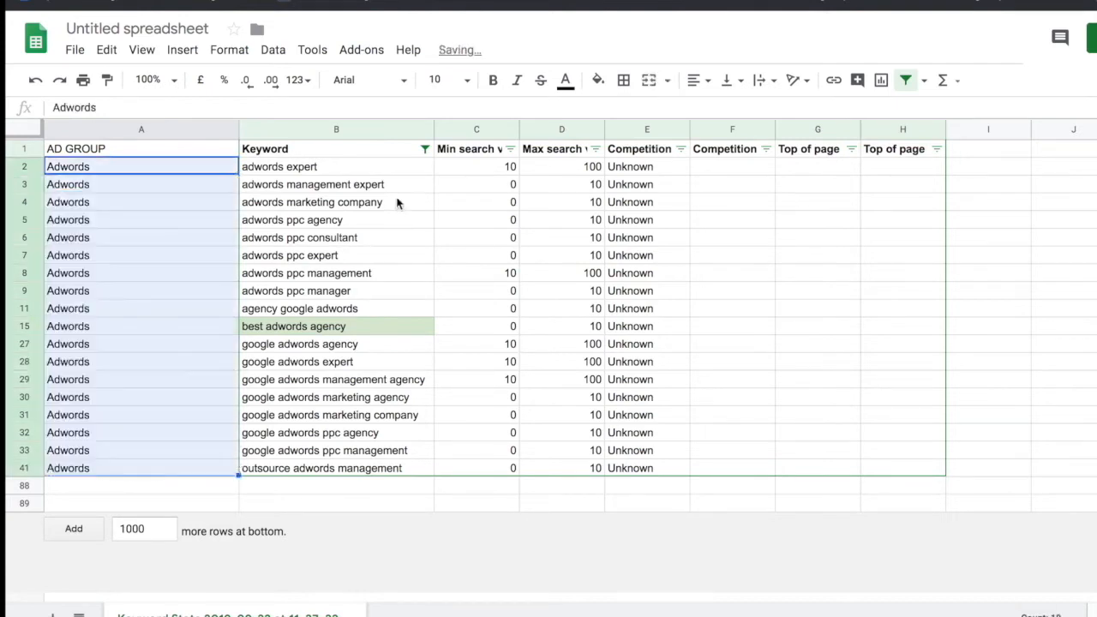
Change the Keyword column's filter condition to text contains PPC.
click(424, 150)
double_click(243, 319)
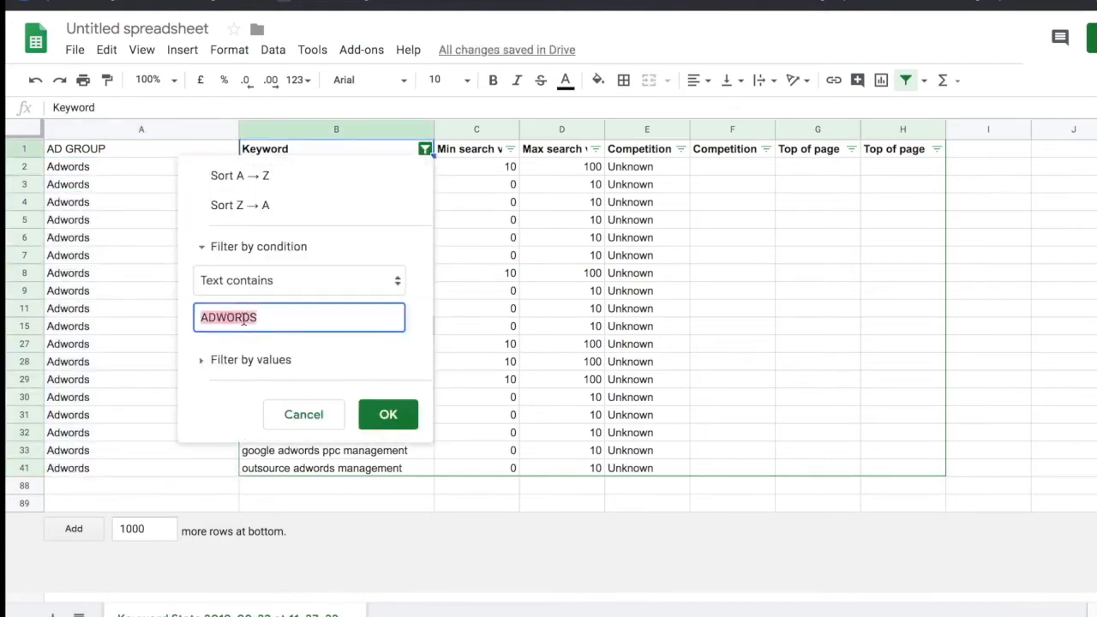
text(pPC)
key(BackSpace)
key(BackSpace)
key(BackSpace)
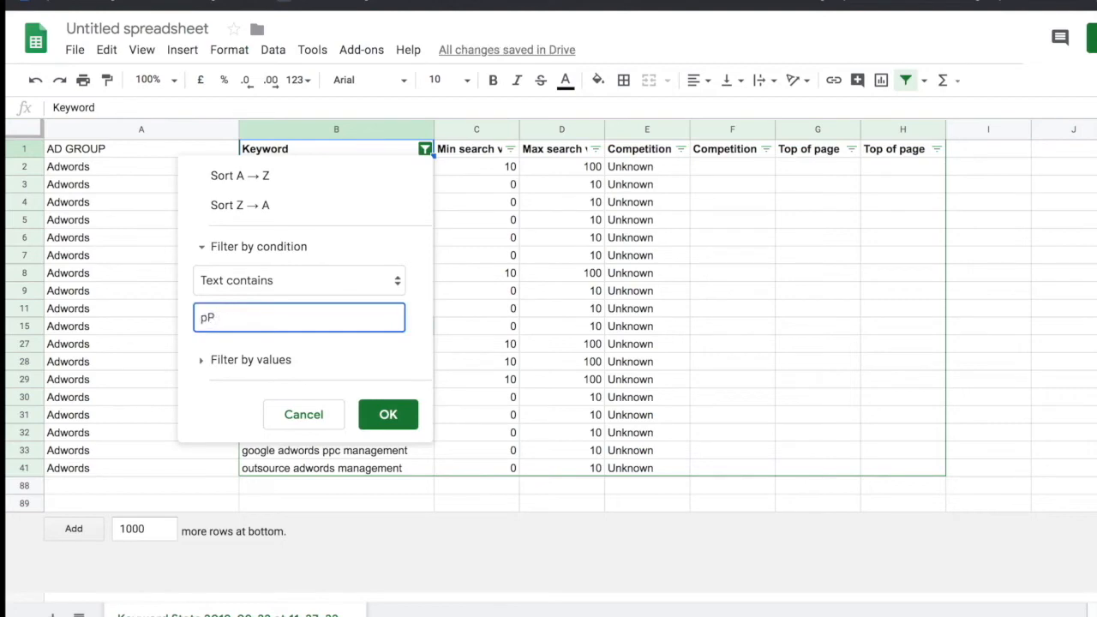
text(PPC)
click(388, 414)
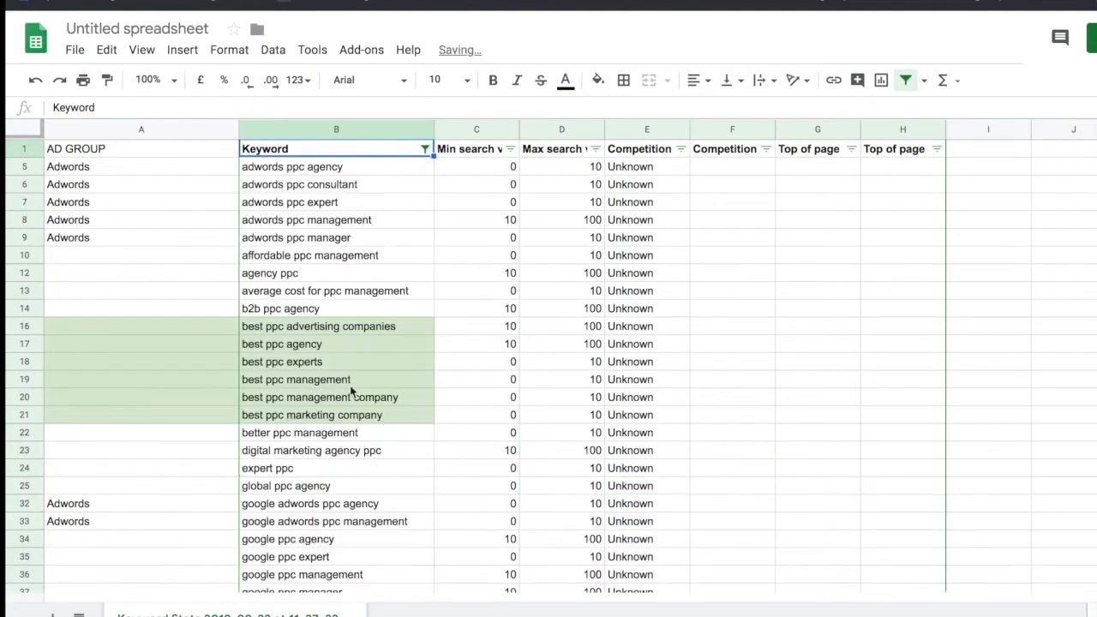
Remove the existing filter and create a new one on the whole sheet so it includes the AD GROUP column.
click(19, 135)
click(906, 80)
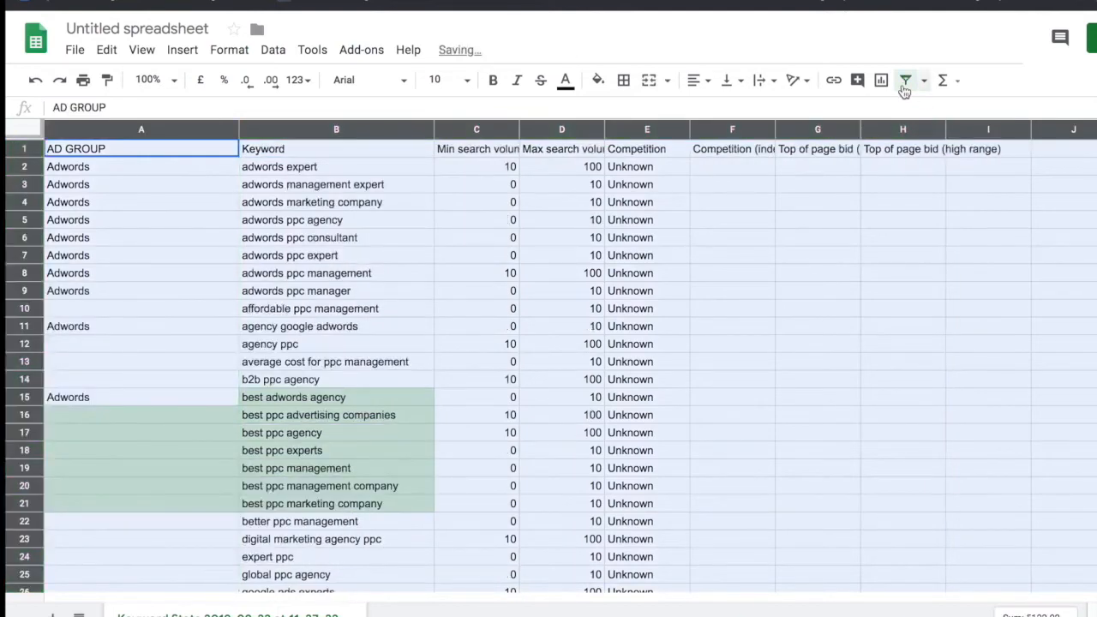
click(905, 80)
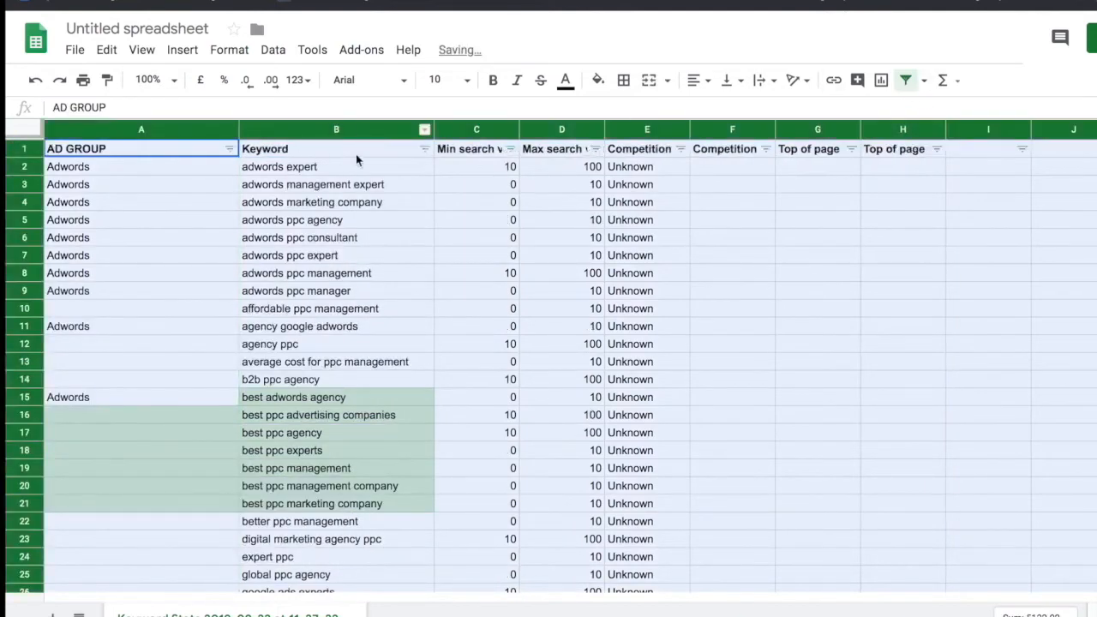
Filter the Keyword column to show only rows whose text contains PPC.
click(424, 148)
click(293, 249)
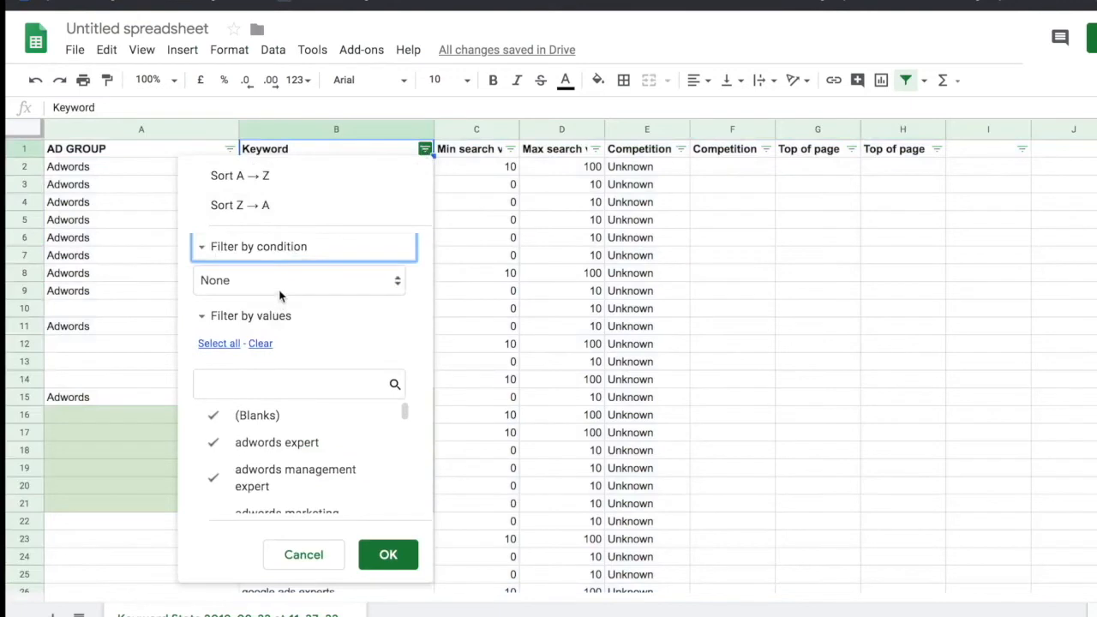
click(280, 289)
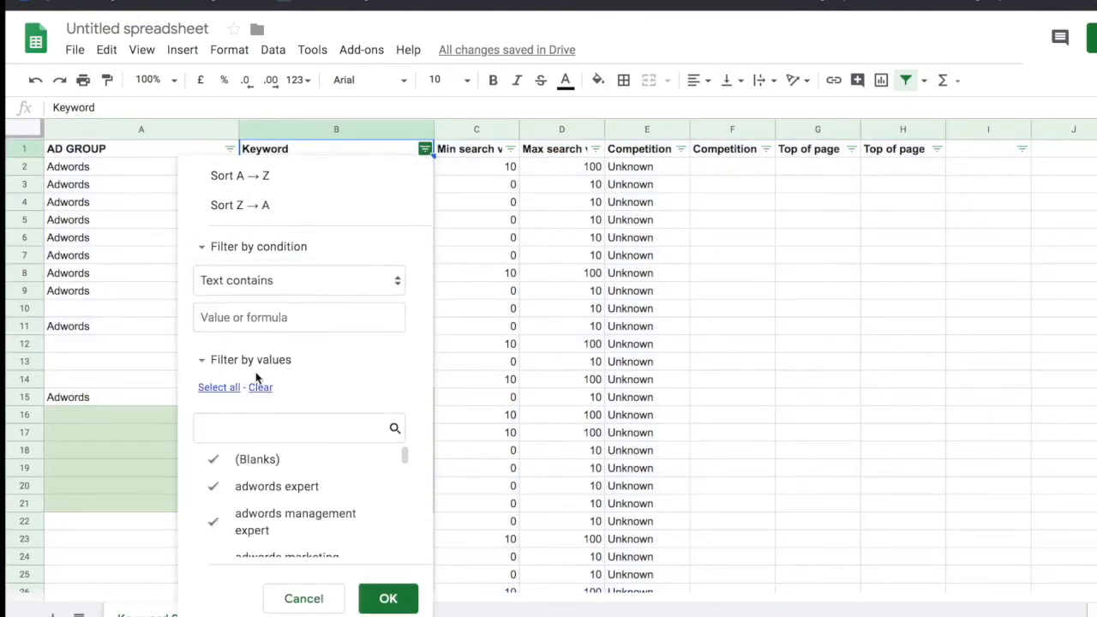
click(234, 316)
text(pPC)
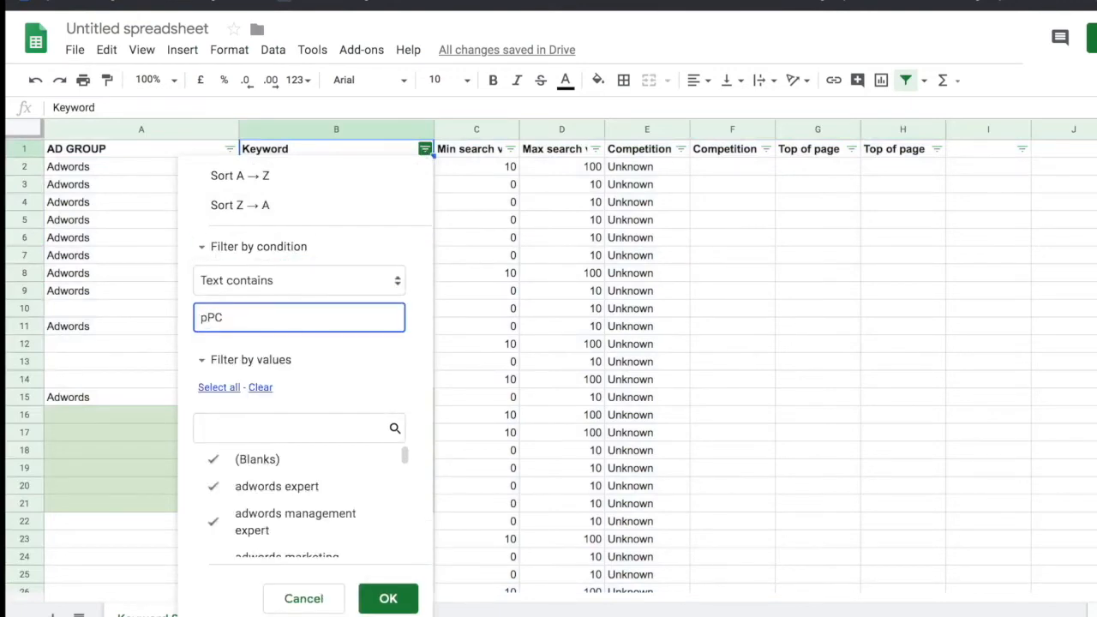
key(BackSpace)
key(BackSpace)
key(BackSpace)
text(PP)
click(389, 598)
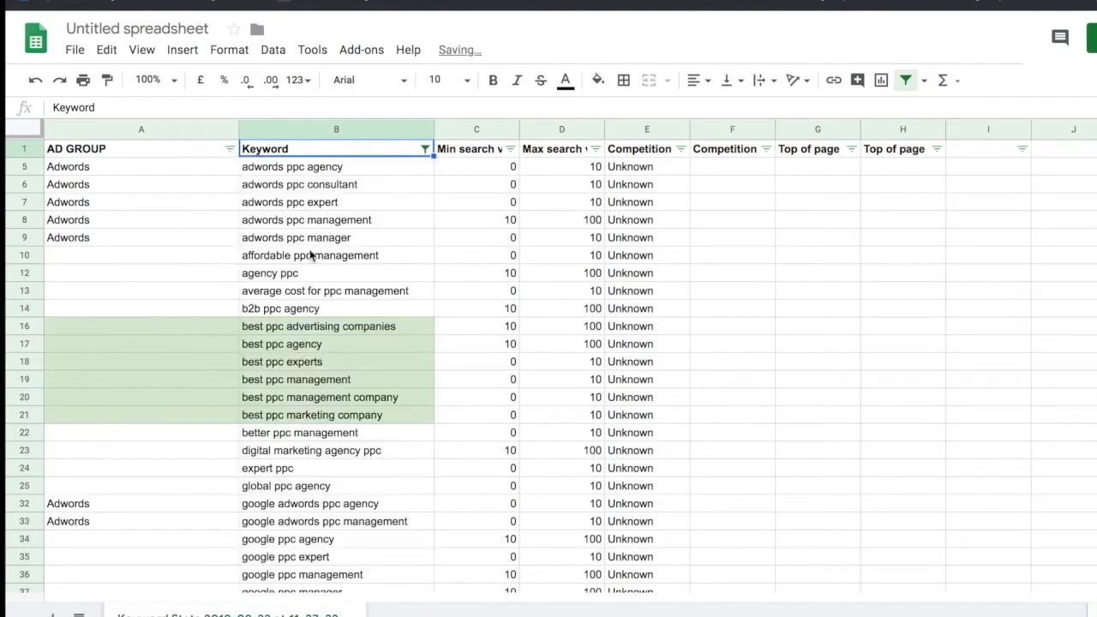
Sort the filtered rows by the AD GROUP column from A to Z.
click(230, 148)
click(256, 176)
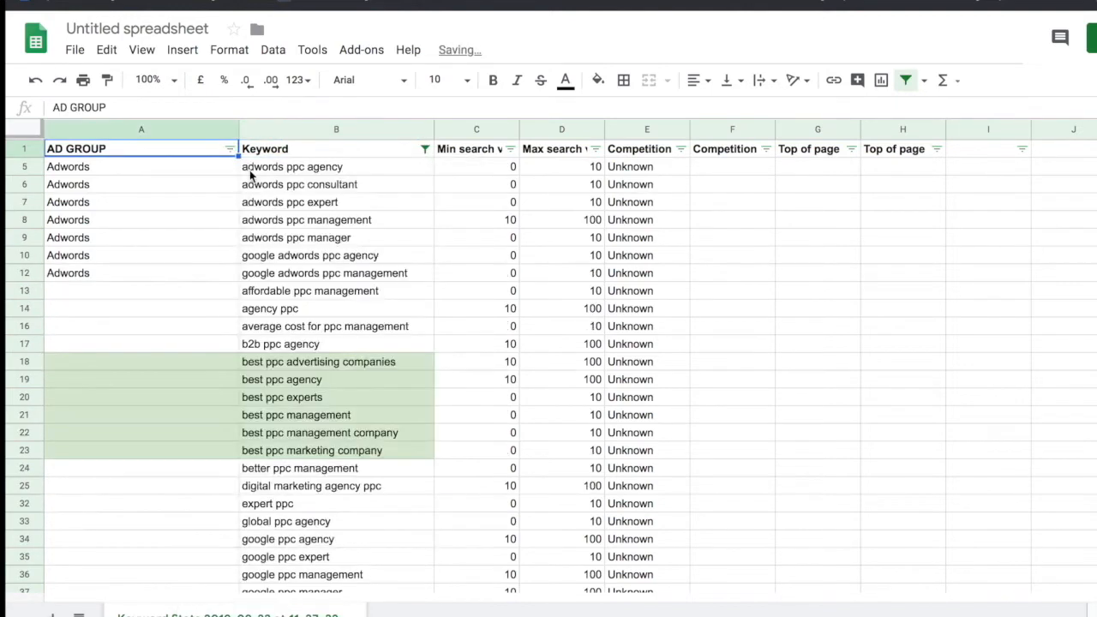
click(265, 171)
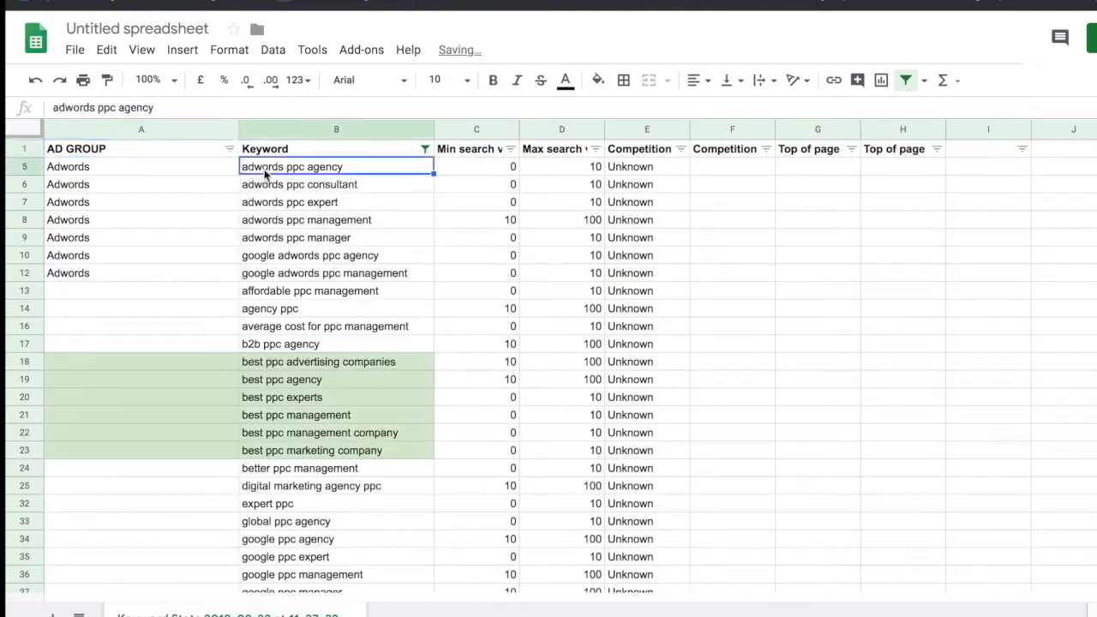
click(212, 175)
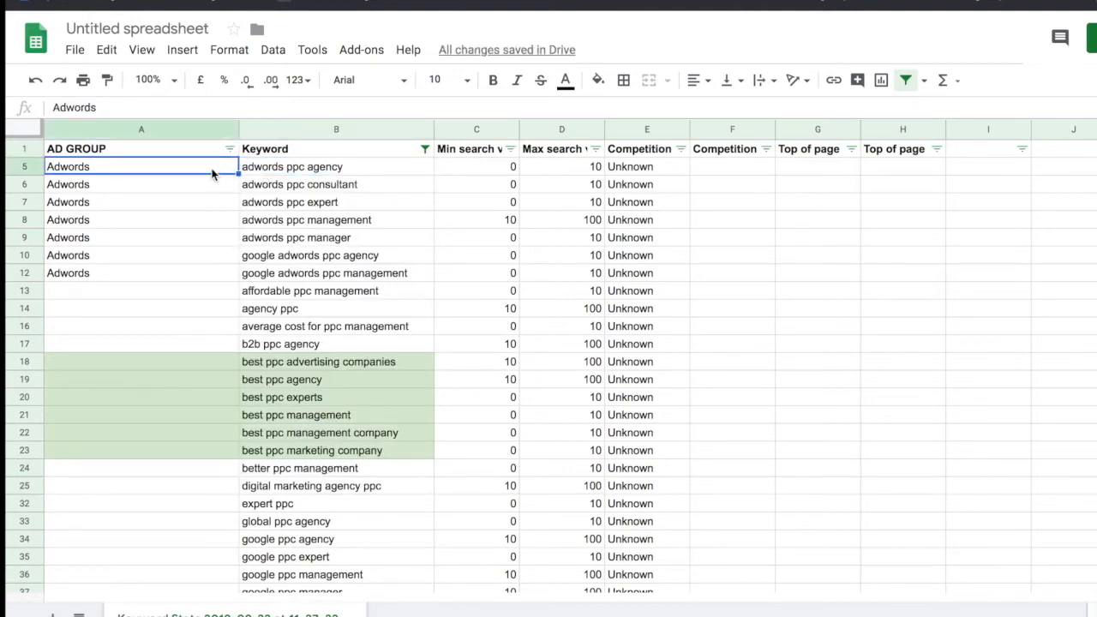
click(257, 171)
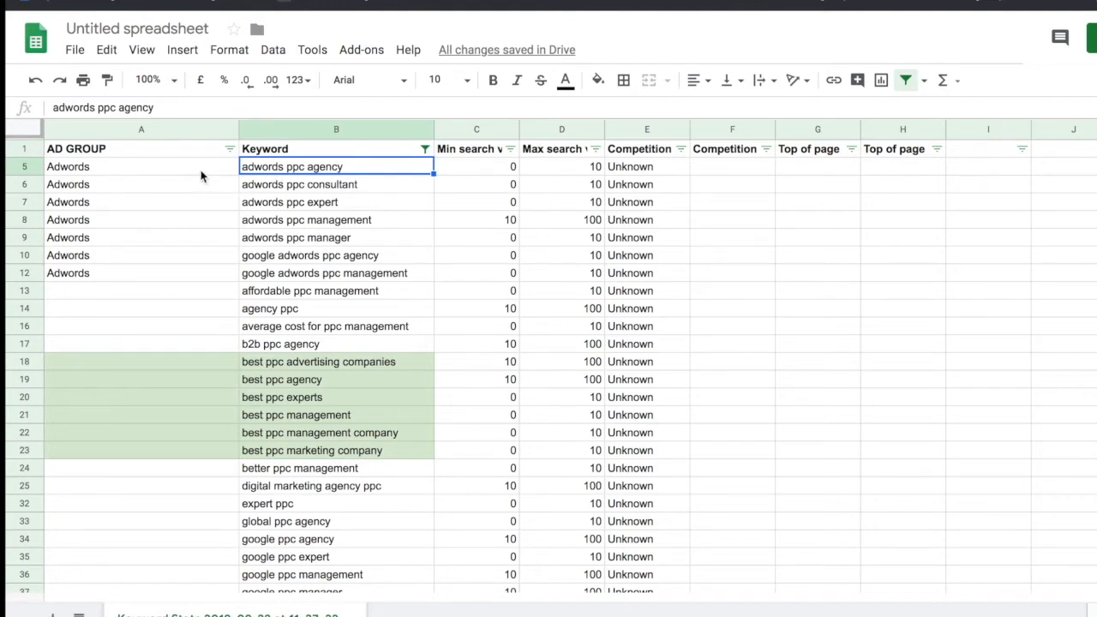
Enter PPC as the ad group for affordable ppc management and fill it down the remaining filtered keywords.
click(217, 298)
text(PPC)
key(Return)
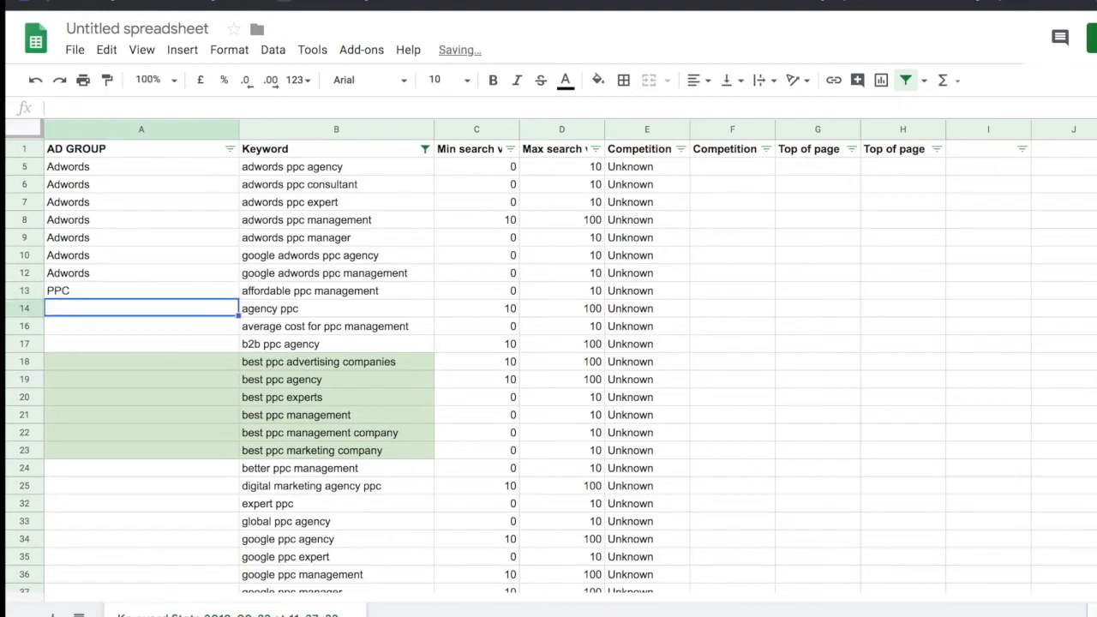
click(236, 294)
drag(237, 294, 231, 549)
scroll(206, 377, up, 12)
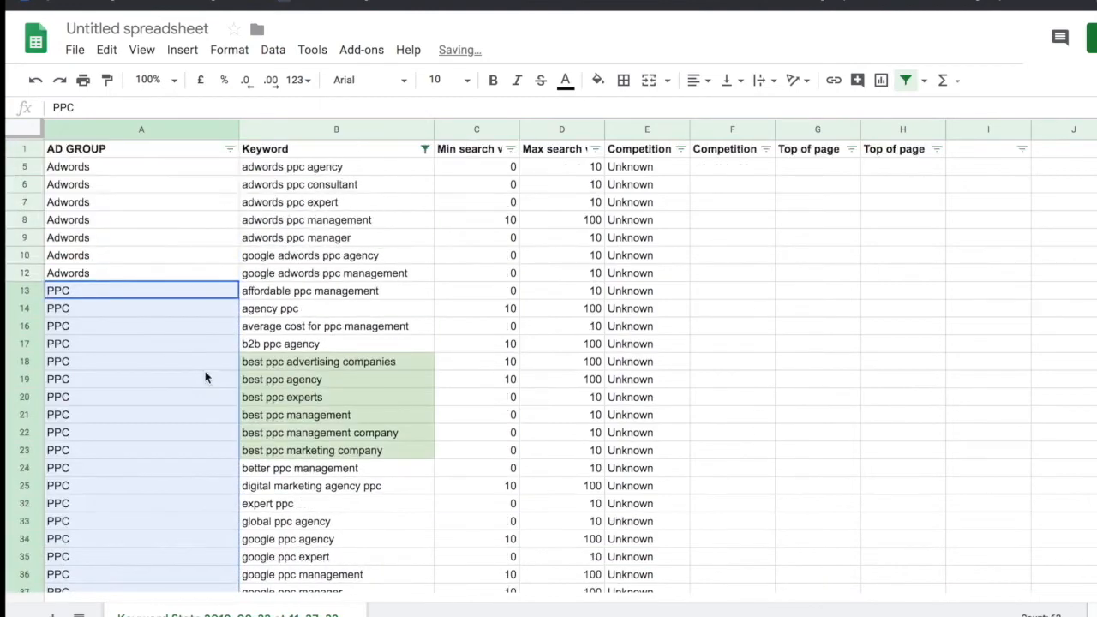
Reset the sheet's filter to show all keywords and sort them by AD GROUP from A to Z.
click(26, 148)
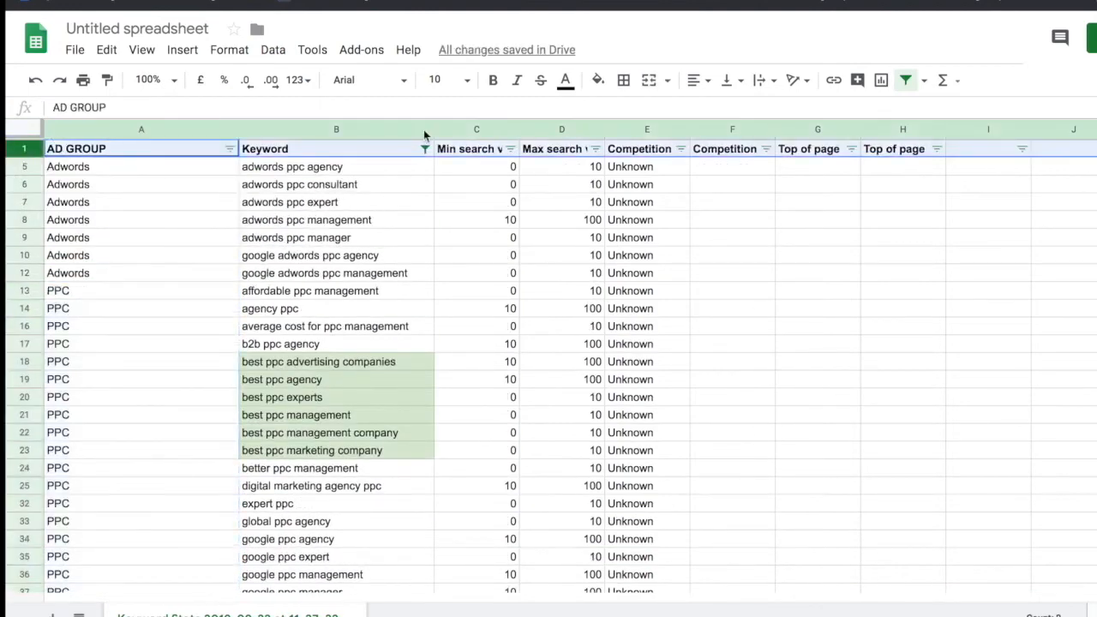
click(906, 80)
click(906, 79)
click(229, 149)
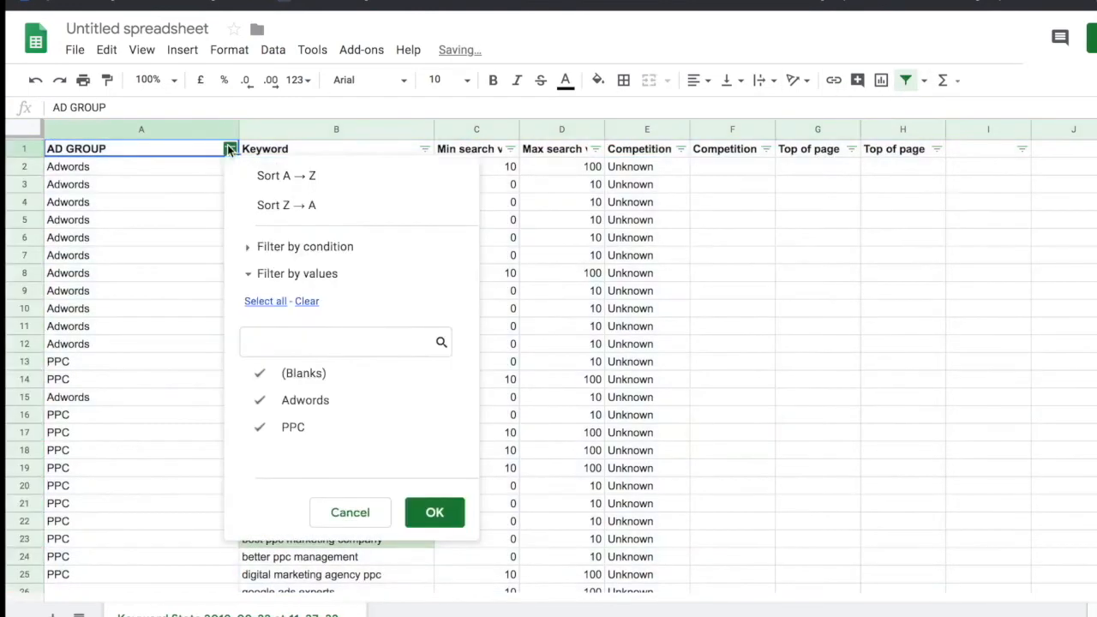
click(240, 176)
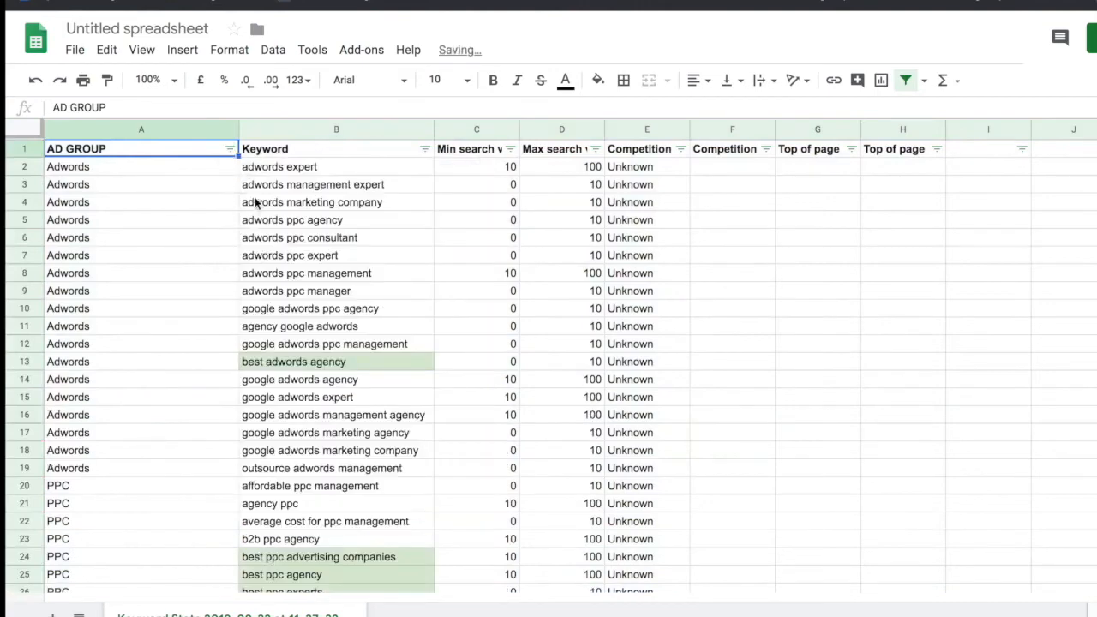
Enter Paid Search as the ad group in cell A83 and fill it down to row 87.
scroll(192, 452, down, 3)
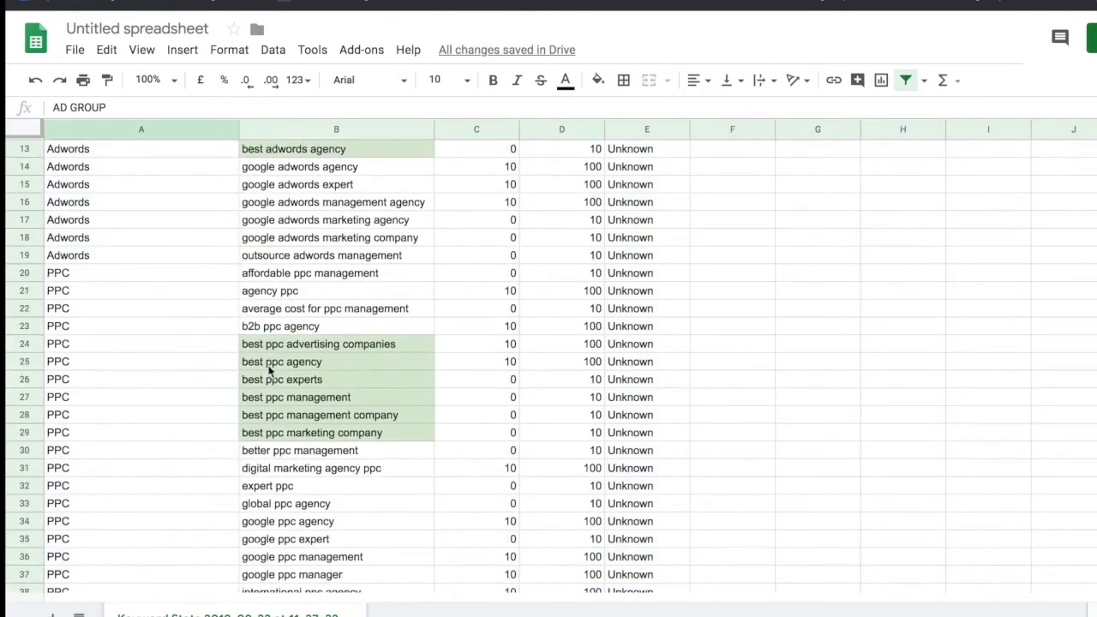
scroll(276, 290, down, 10)
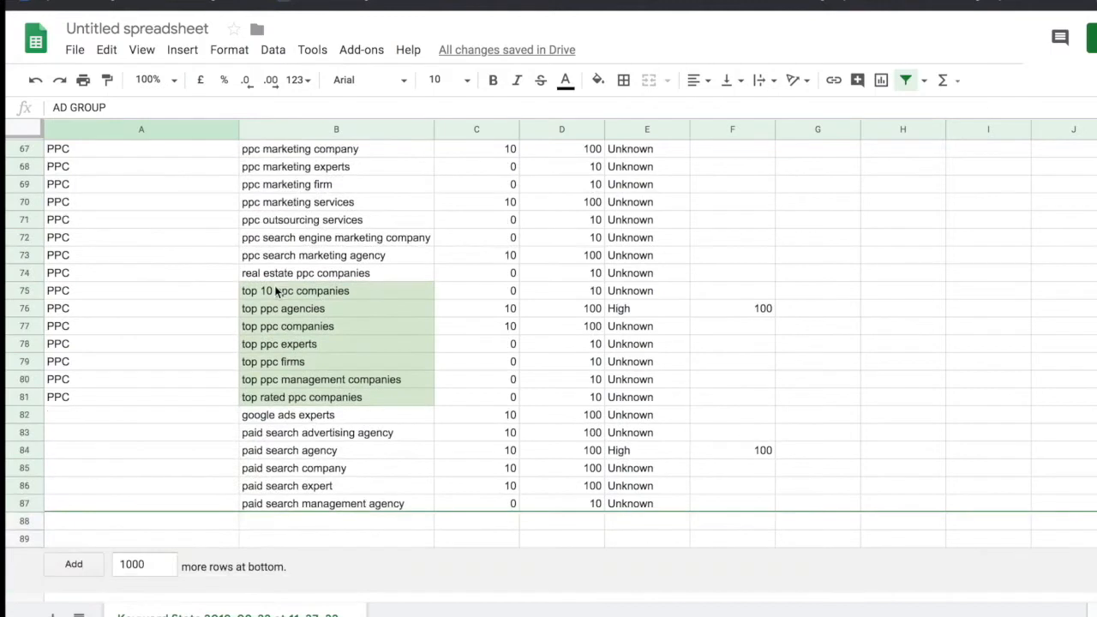
click(211, 419)
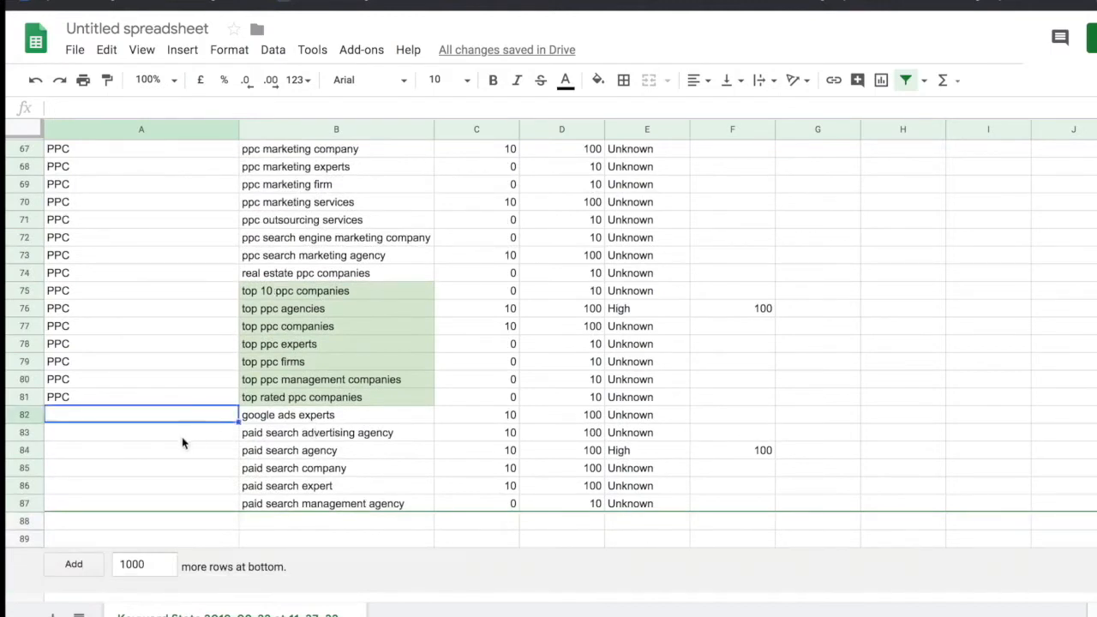
click(183, 437)
text(Paid Search)
key(Return)
click(224, 438)
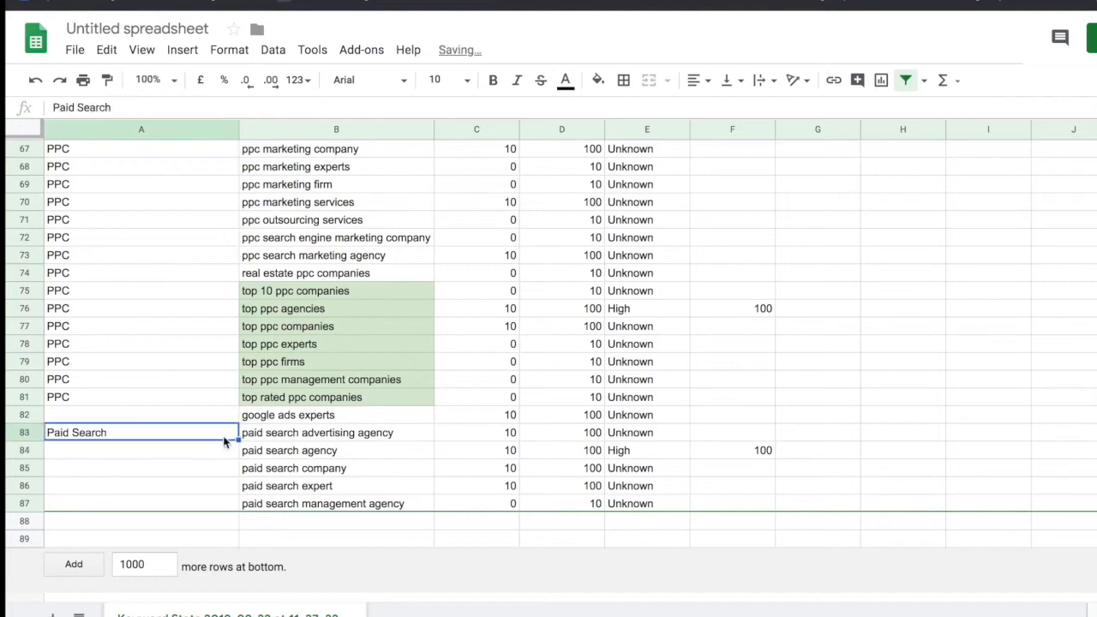
drag(237, 439, 234, 507)
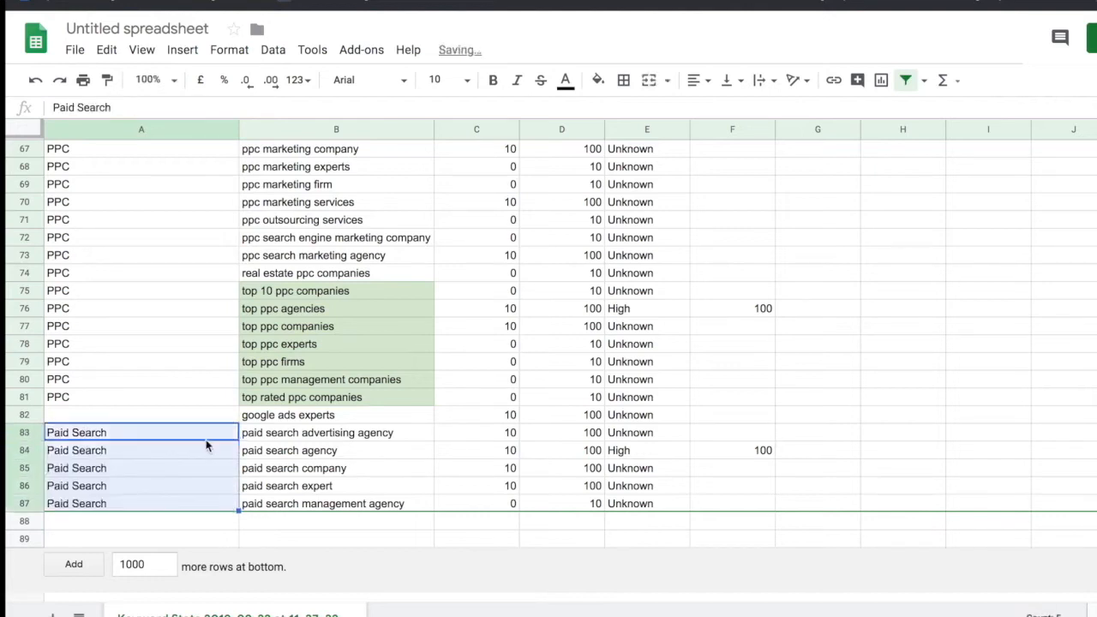
Enter Google Ads as the ad group for the google ads experts keyword in row 82.
click(180, 409)
text(Google Ads)
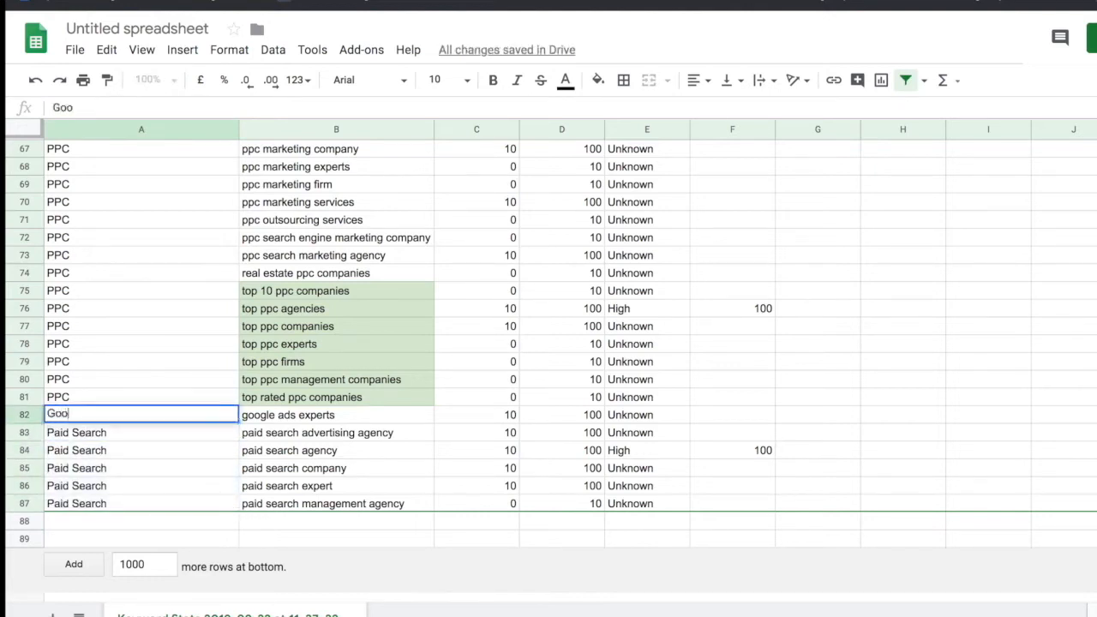
key(Return)
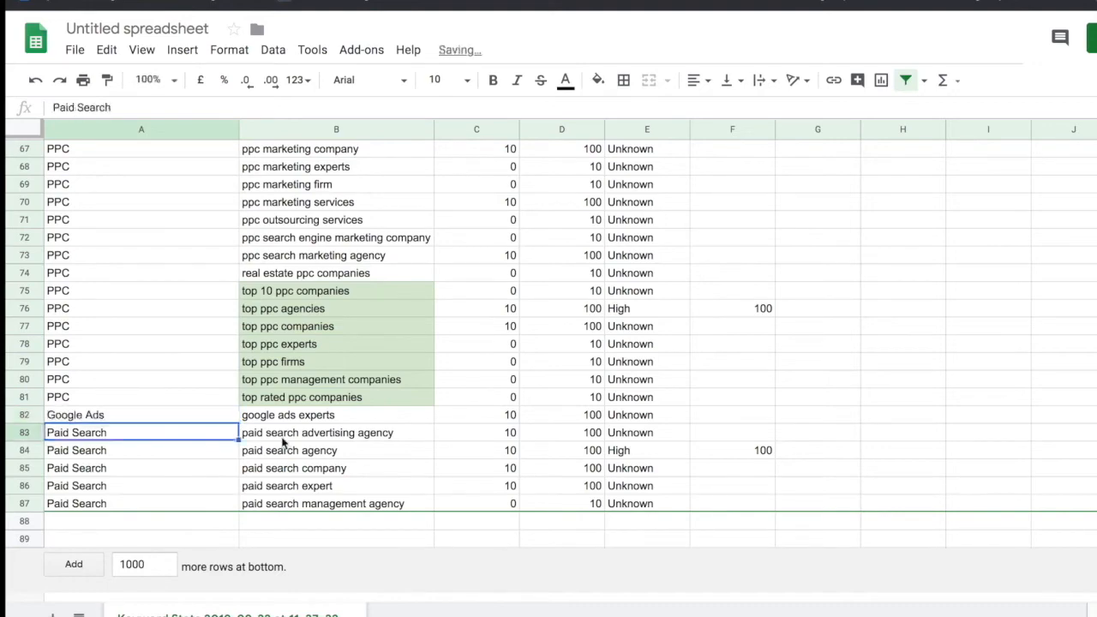
Filter the Keyword column to show only rows whose text contains expert.
scroll(283, 445, up, 20)
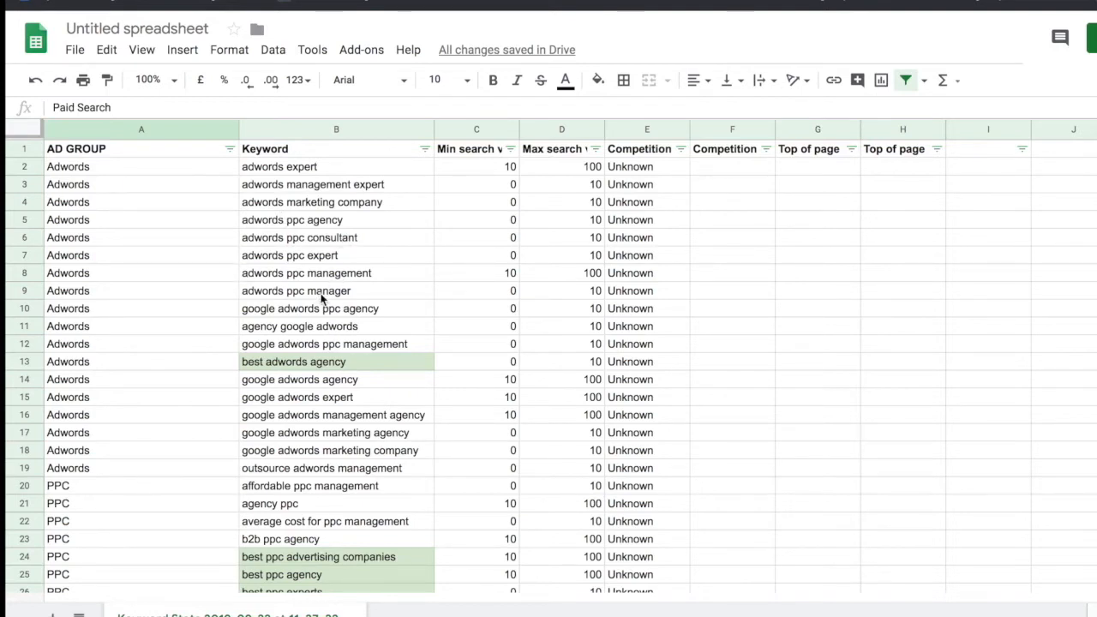
click(425, 149)
click(263, 248)
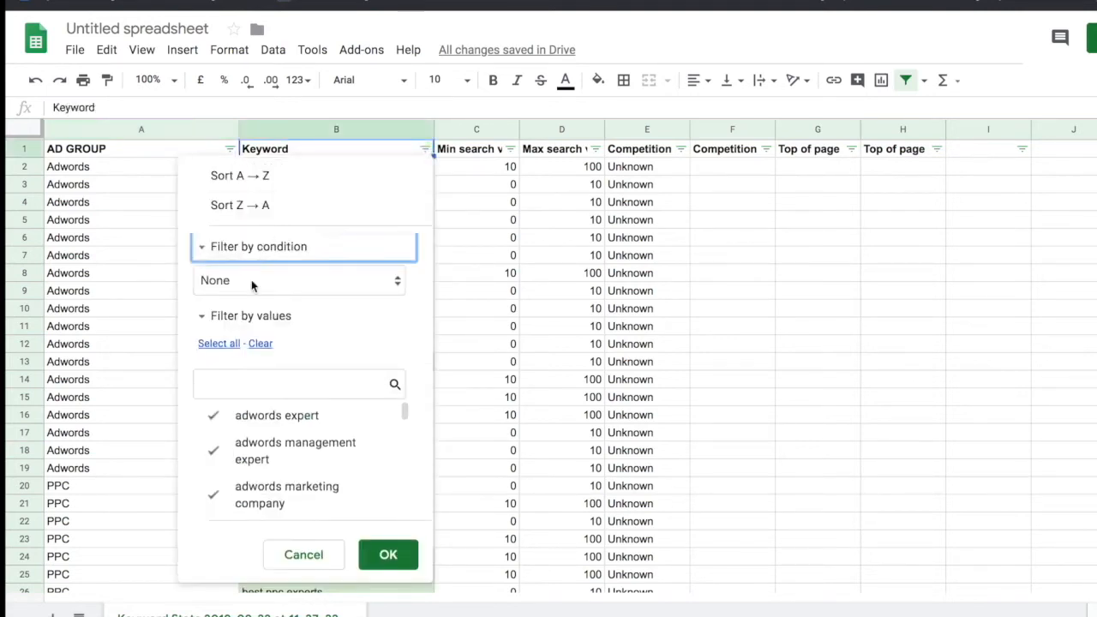
click(251, 279)
click(252, 370)
click(254, 318)
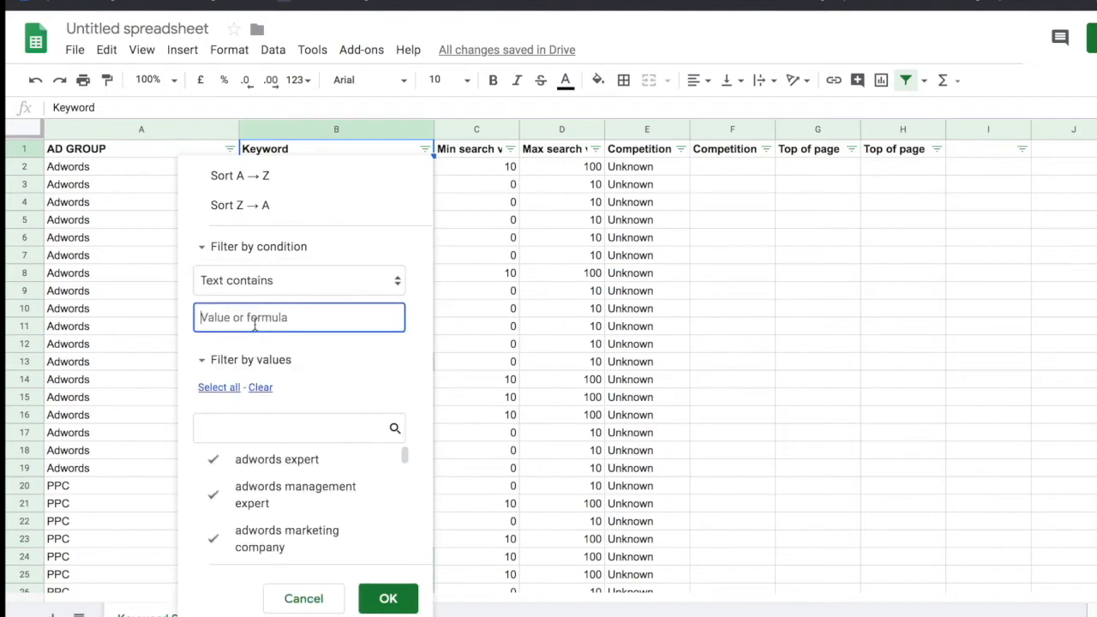
text(expert)
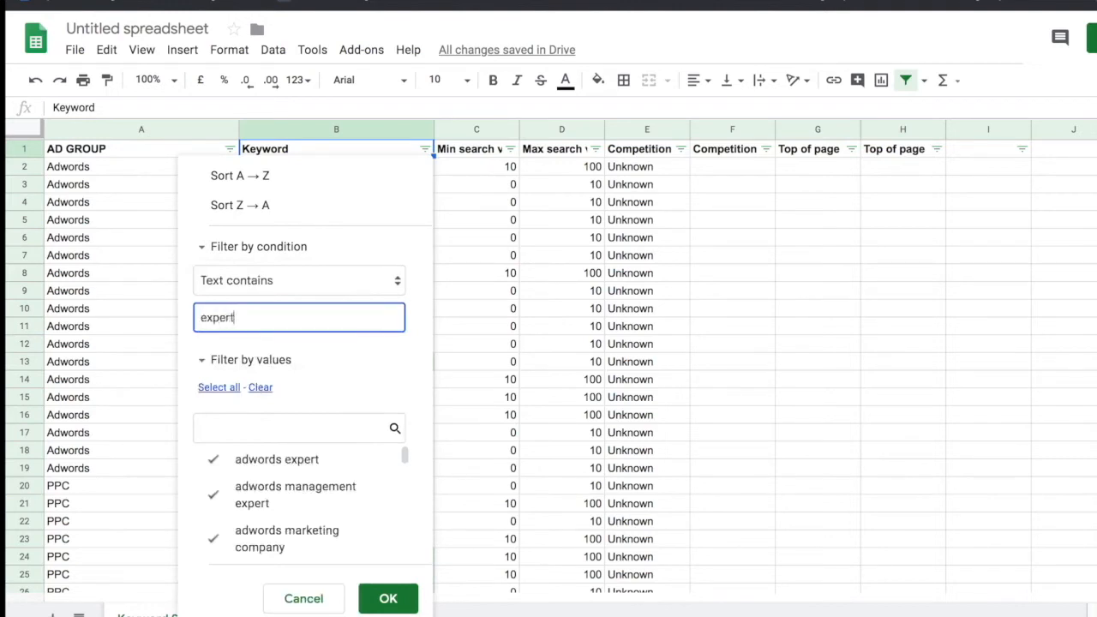
click(379, 597)
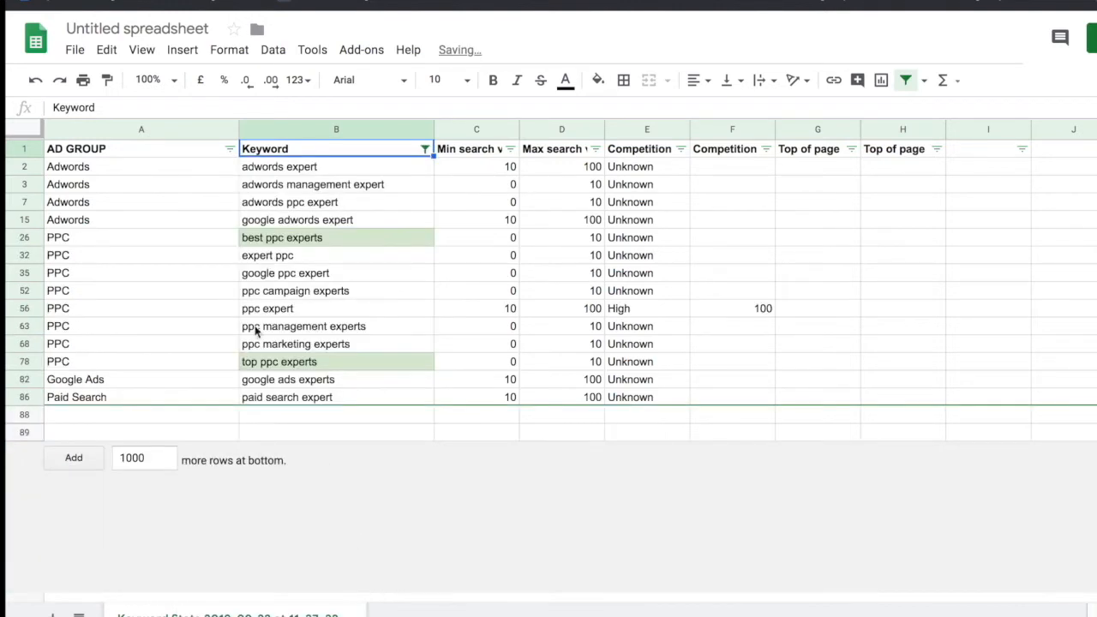
Label the adwords expert keyword's ad group Adwords - Expert and copy it to the other three filtered Adwords rows.
double_click(142, 169)
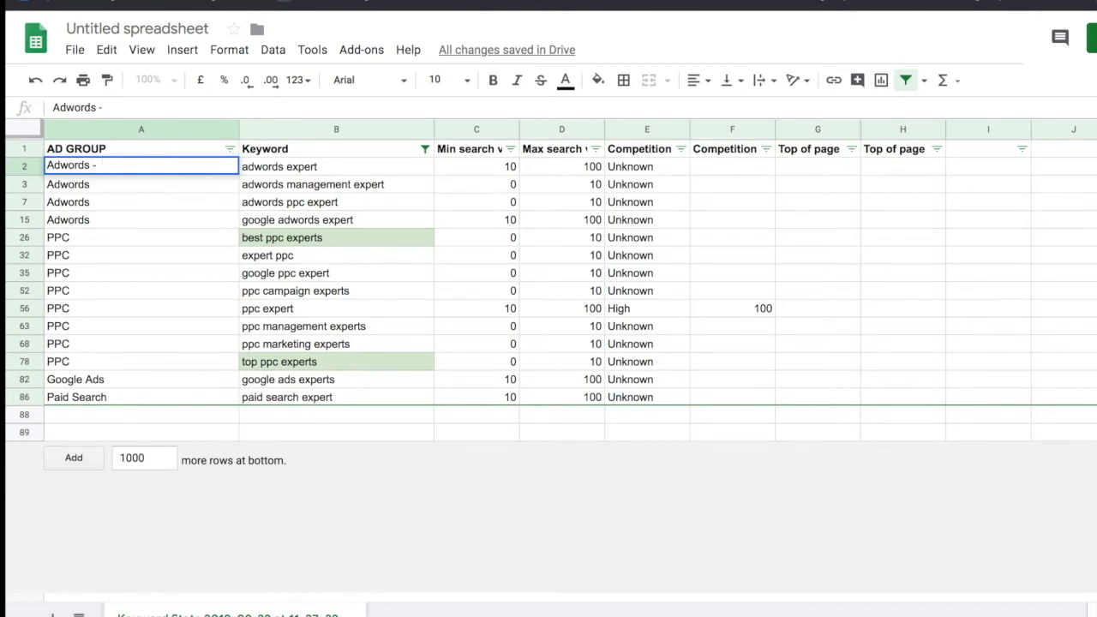
text(Expert)
key(Return)
click(107, 171)
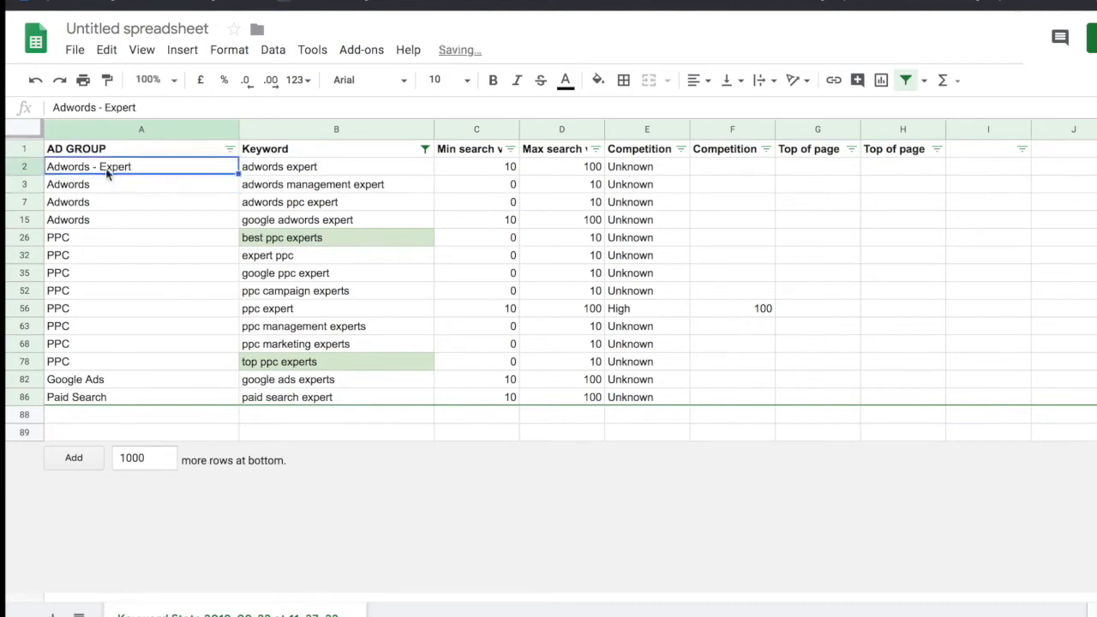
key(ctrl+c)
key(Down)
key(ctrl+v)
key(Down)
key(ctrl+v)
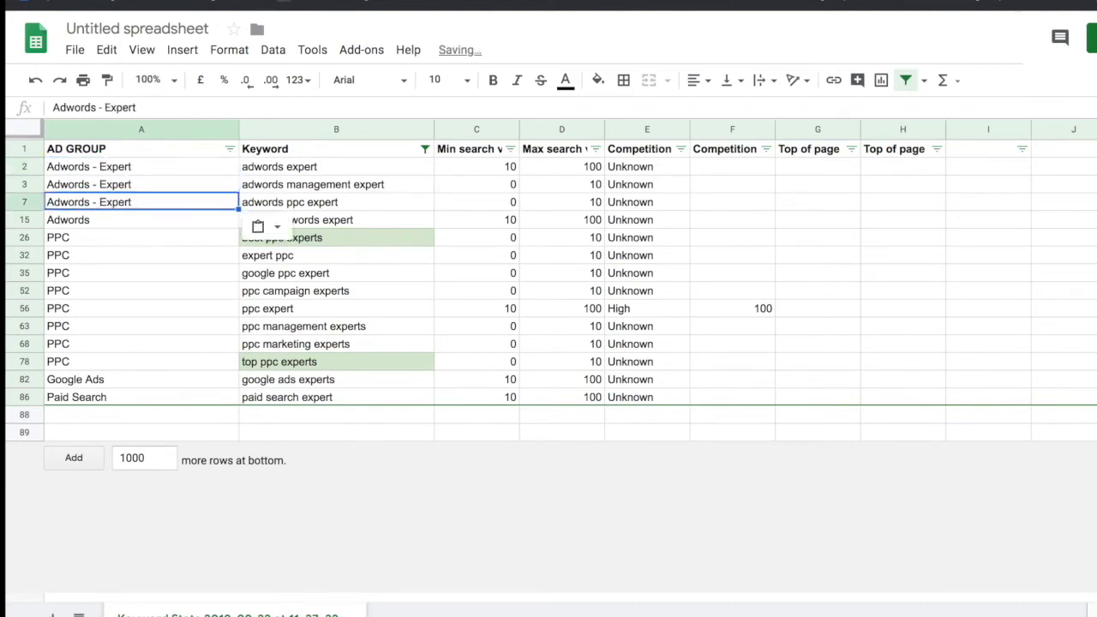
key(Down)
key(ctrl+v)
key(Down)
Label the best ppc experts keyword's ad group PPC - Expert and copy it to all the other filtered PPC rows.
double_click(84, 235)
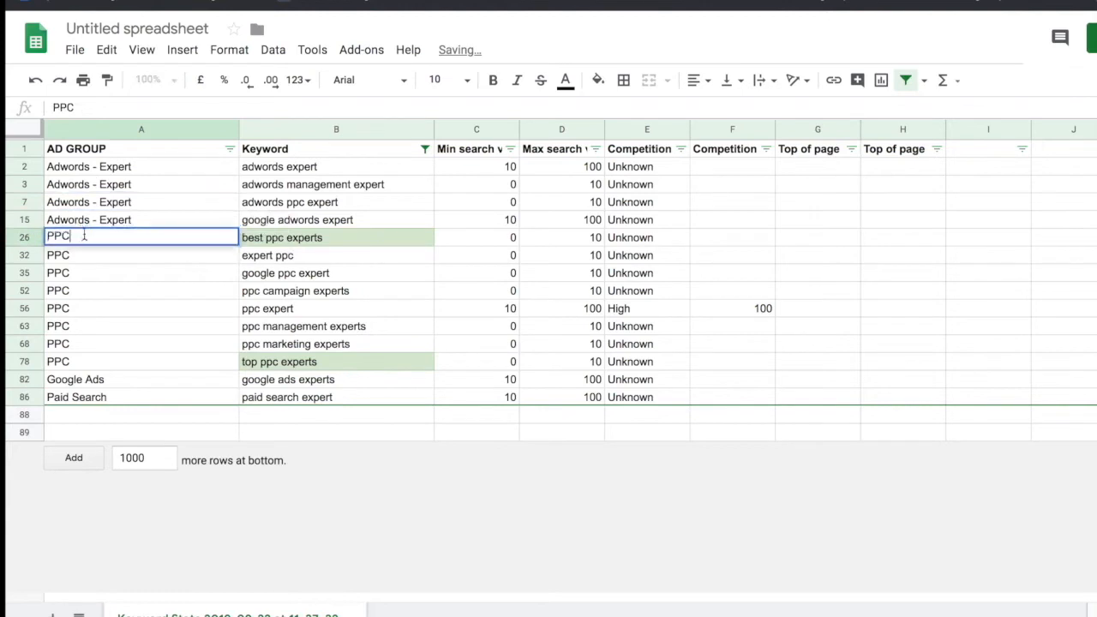
text(=)
text( Expert)
key(Return)
click(86, 240)
key(ctrl+c)
key(Down)
key(ctrl+v)
key(Down)
key(ctrl+v)
key(Down)
key(ctrl+v)
key(Down)
key(ctrl+v)
key(Down)
key(ctrl+v)
key(Down)
key(ctrl+v)
key(Down)
key(ctrl+v)
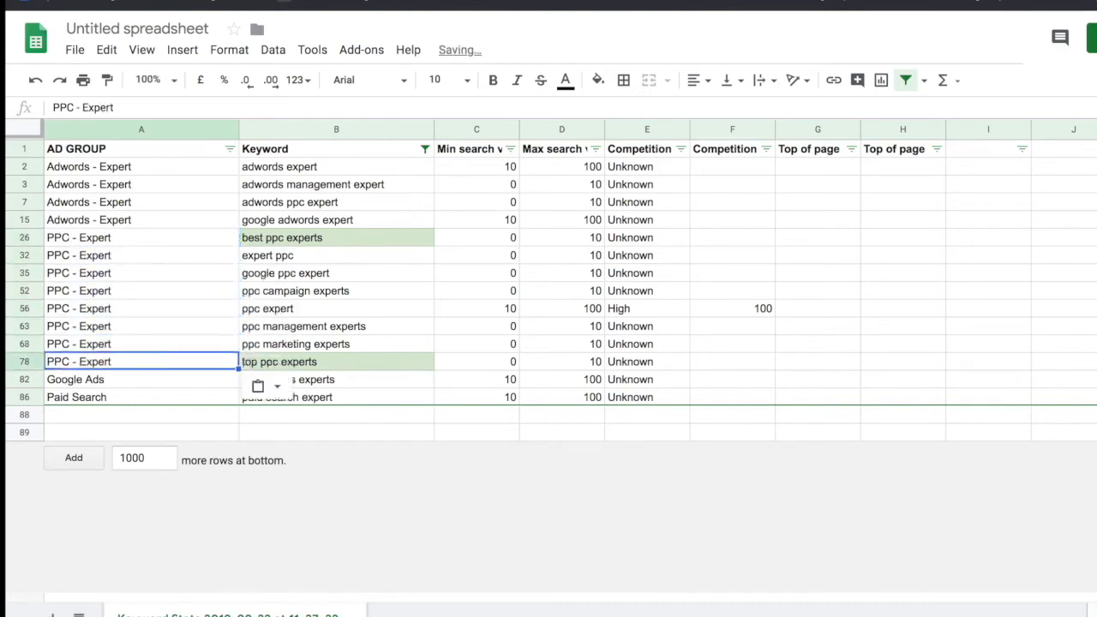
Change the ad groups of google ads experts and paid search expert to Google Ads - Expert and Paid Search - Expert.
double_click(144, 387)
text(- expert)
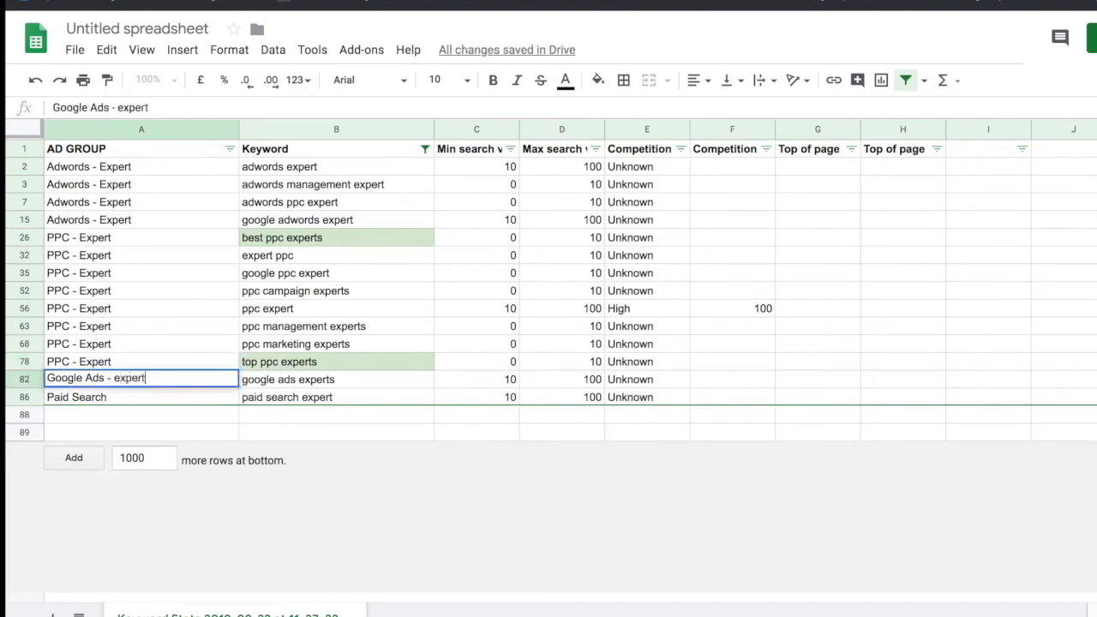
key(Delete)
text(E)
double_click(152, 399)
text(- Expert)
key(Return)
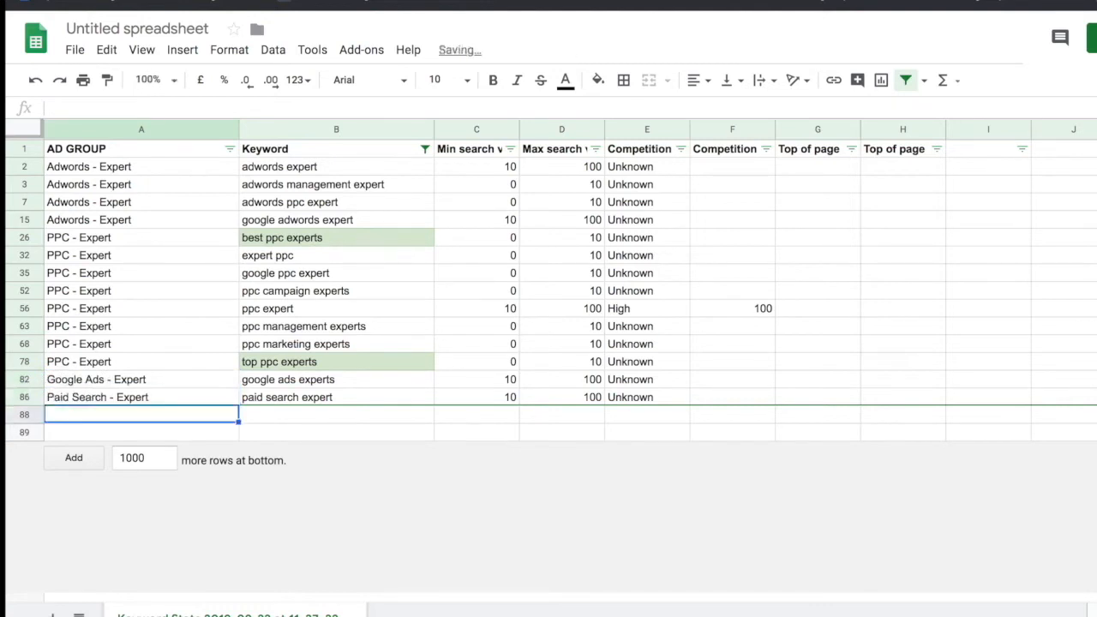
Change the Keyword column's text filter to show only keywords containing company.
click(34, 149)
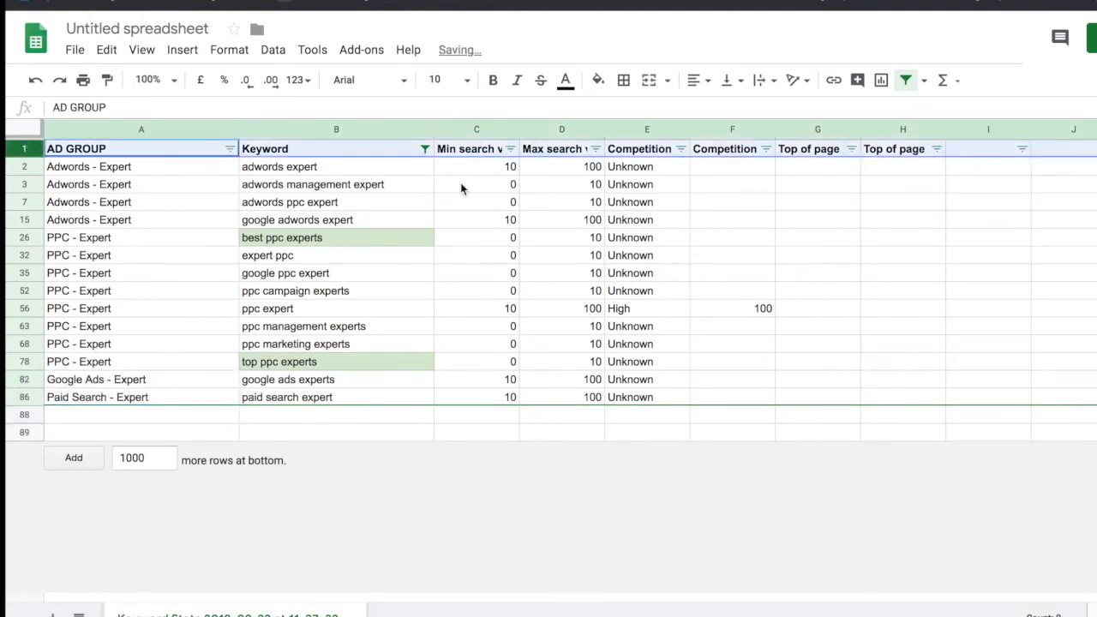
click(423, 150)
click(245, 316)
double_click(245, 316)
text(company)
click(387, 415)
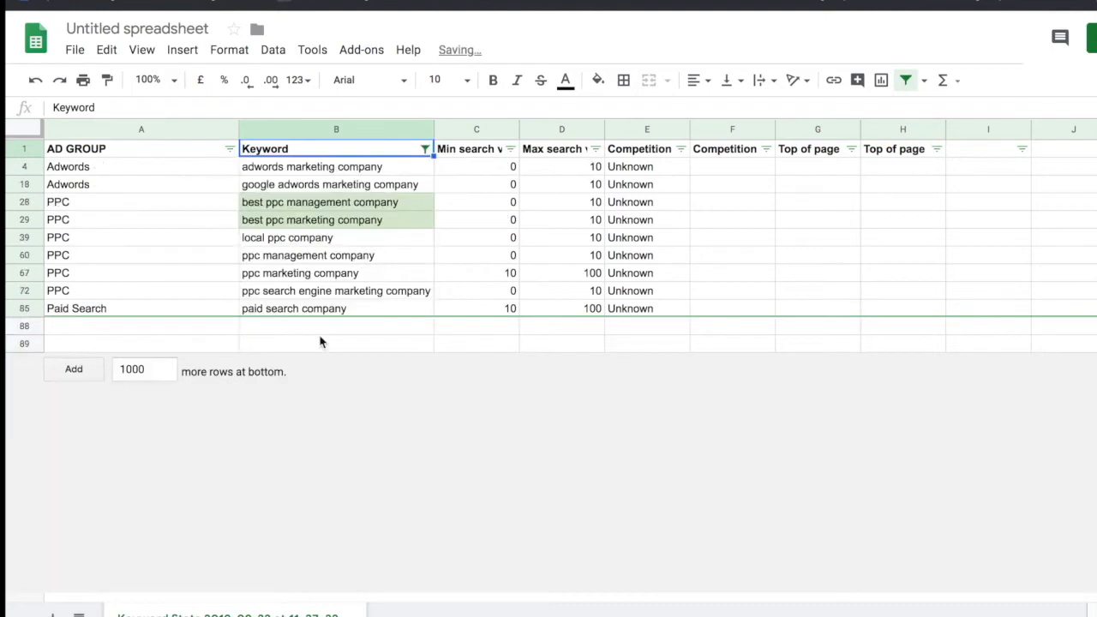
Label the adwords marketing company keyword's ad group Adwords - Company and copy it to the google adwords marketing company row.
double_click(172, 168)
text(- Co)
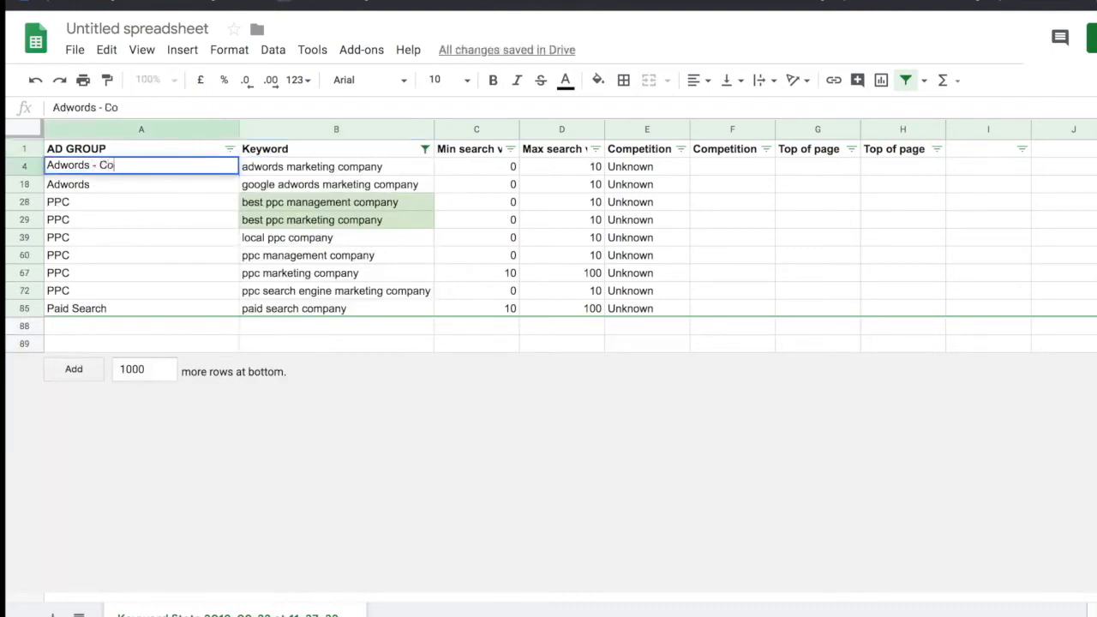
text(mpany)
key(Return)
click(172, 167)
key(ctrl+c)
key(Down)
key(ctrl+v)
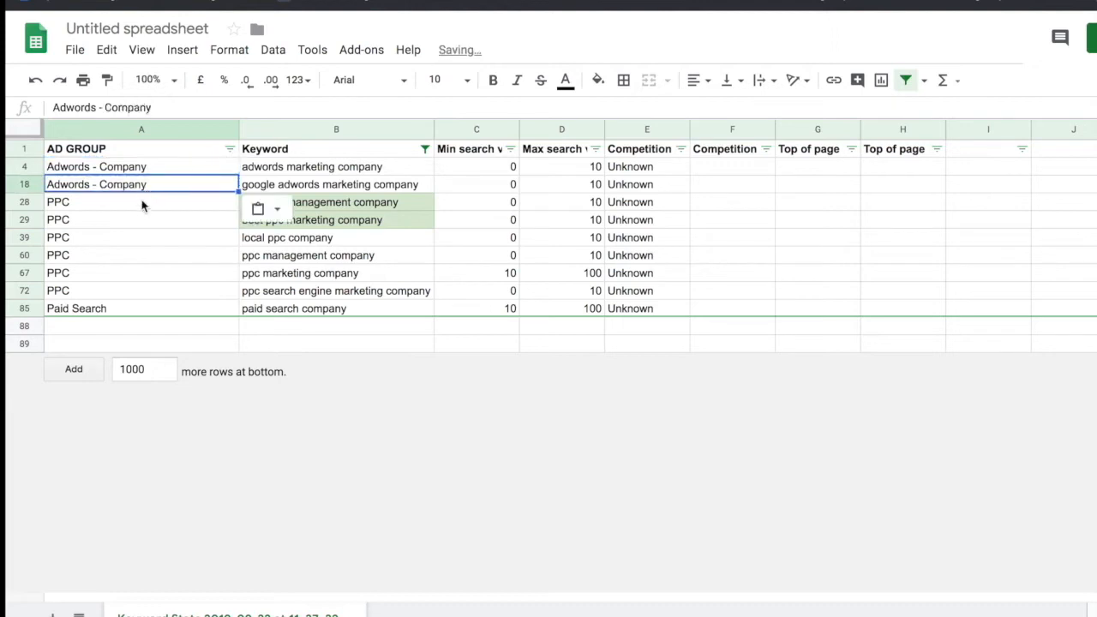
Label the best ppc management company keyword's ad group PPC - Company and copy it to the other filtered PPC rows.
double_click(135, 202)
text(- Company)
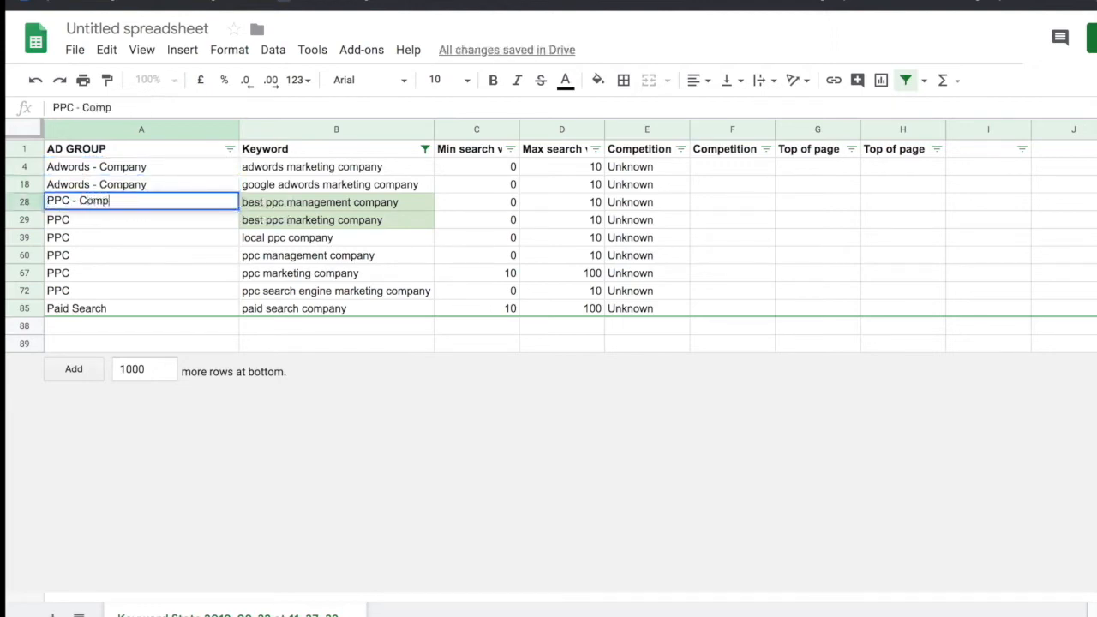
key(Return)
click(135, 204)
key(ctrl+c)
key(Down)
key(ctrl+v)
key(Down)
key(ctrl+v)
key(Down)
key(ctrl+v)
key(Down)
key(ctrl+v)
key(Down)
key(ctrl+v)
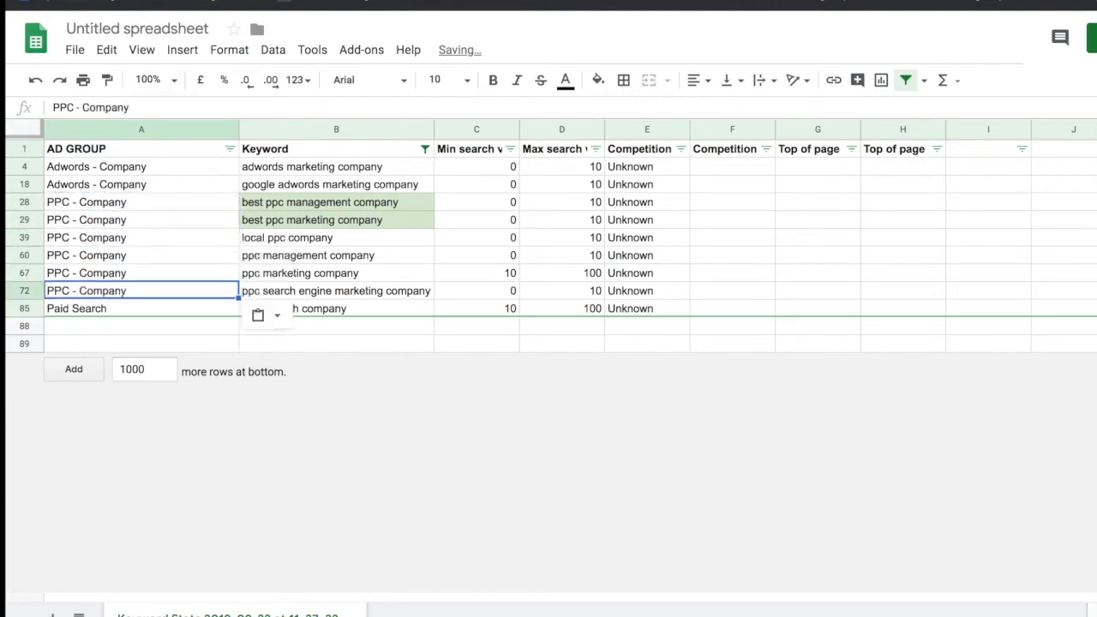
Set the ad group of the paid search company keyword to Paid Search - Company.
double_click(120, 306)
text(- Com)
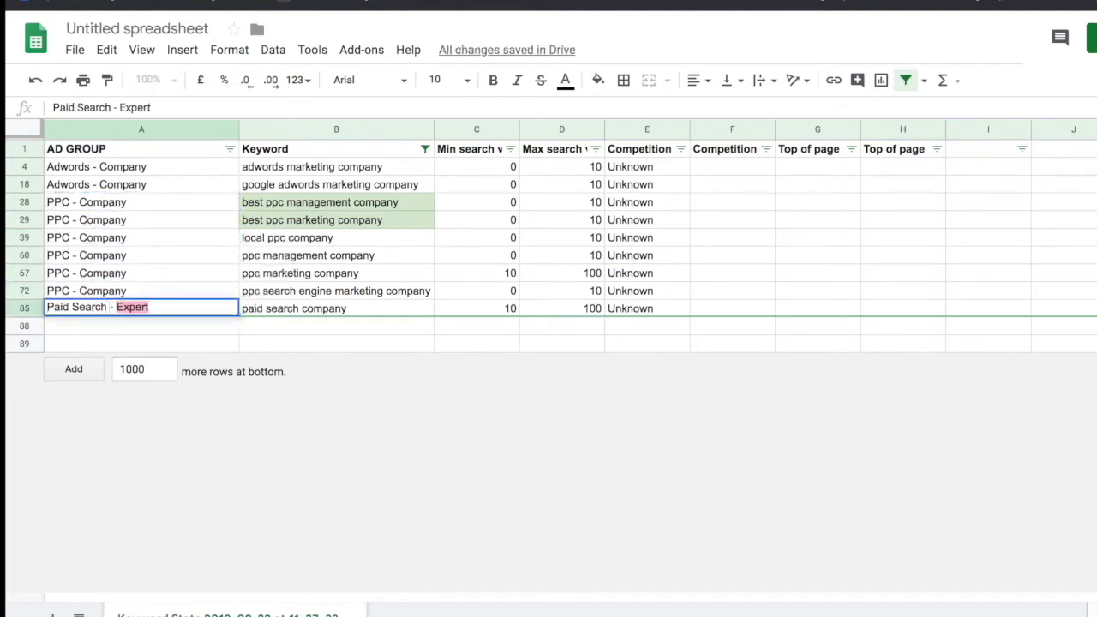
text(pany)
key(Return)
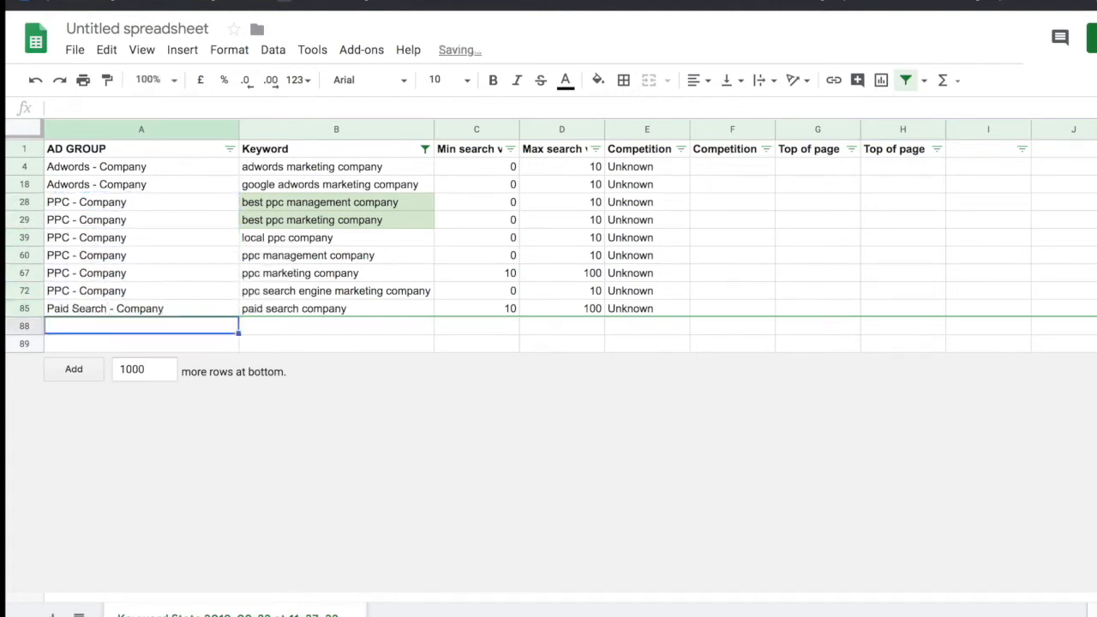
Reset the sheet's filter and show only rows whose Keyword text contains Agency.
click(15, 147)
click(906, 81)
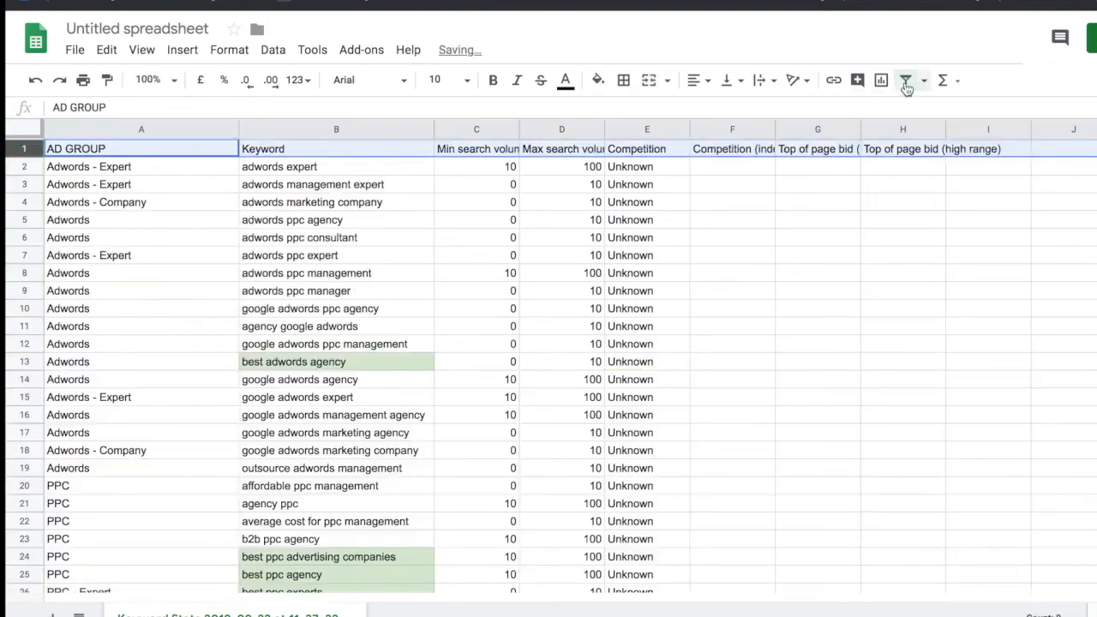
click(906, 80)
click(424, 149)
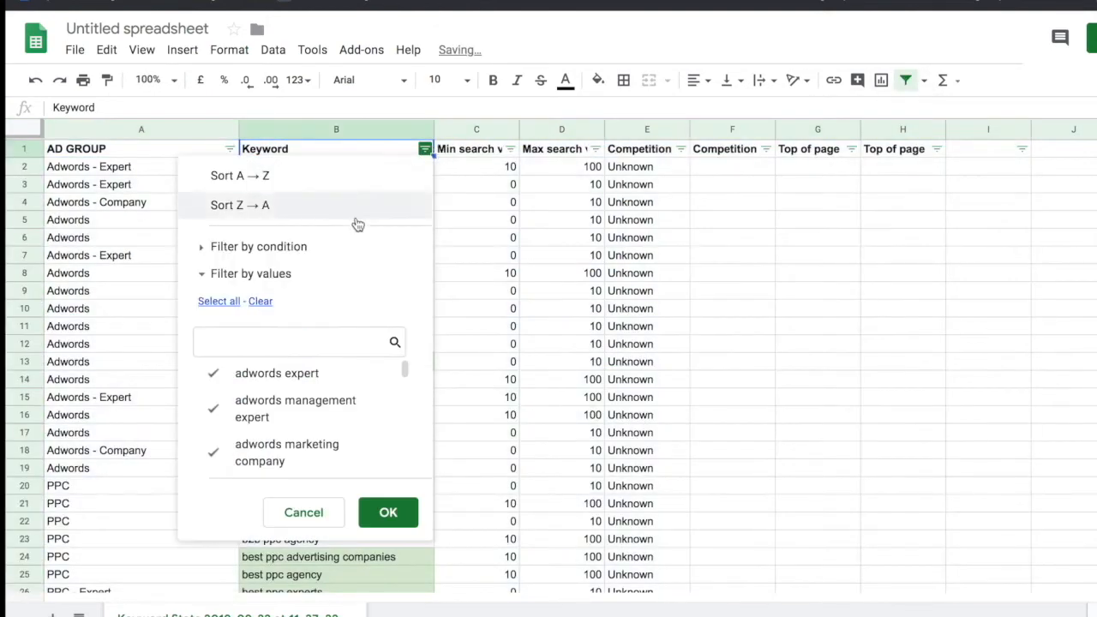
click(296, 246)
click(265, 283)
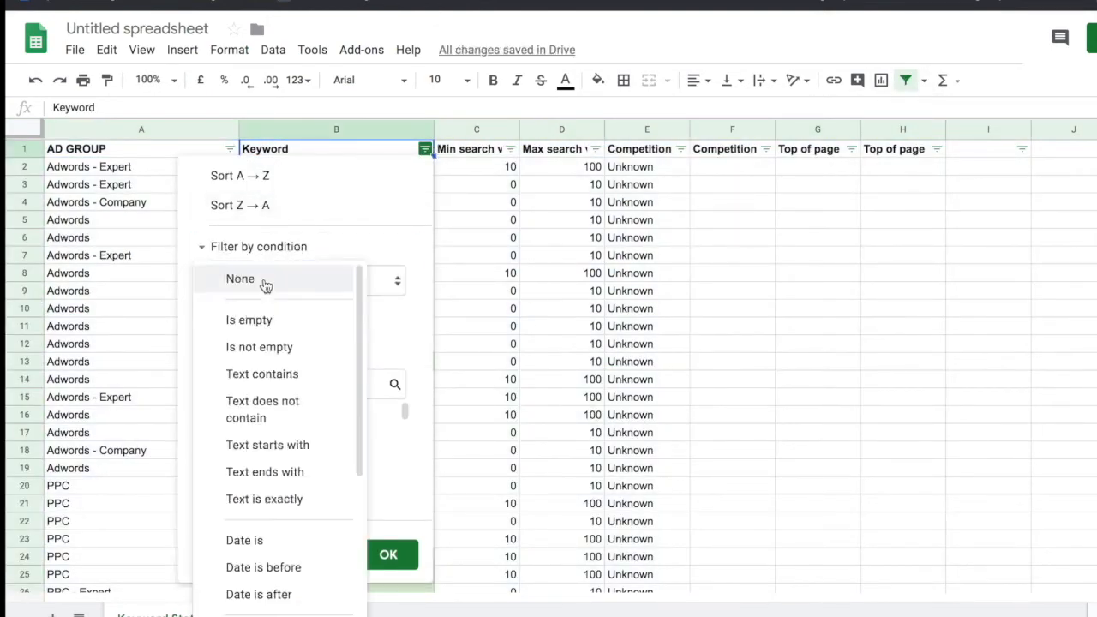
click(259, 373)
text(Agency)
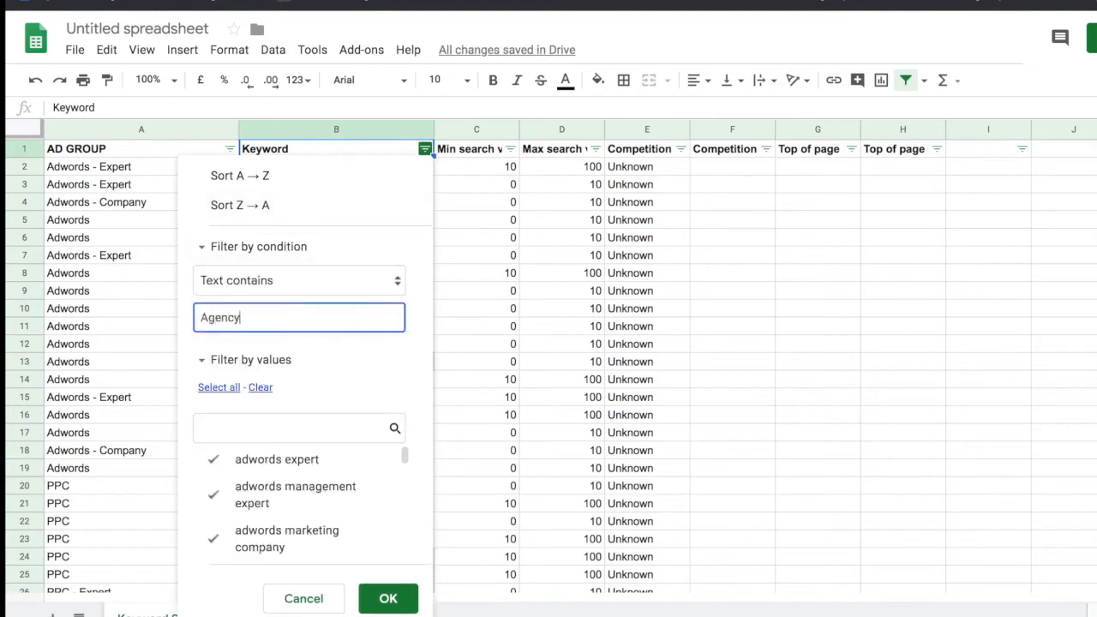
click(405, 597)
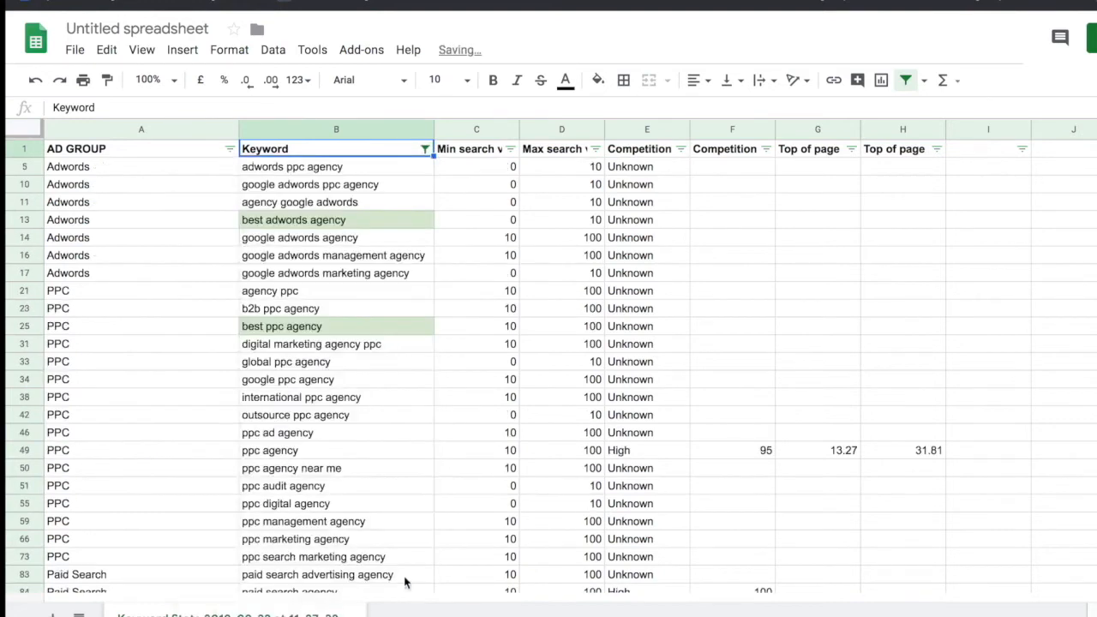
Label the first filtered Adwords, PPC and Paid Search rows Adwords - Agency, PPC - Agency and Paid Search - Agency.
double_click(149, 174)
text(- Agency)
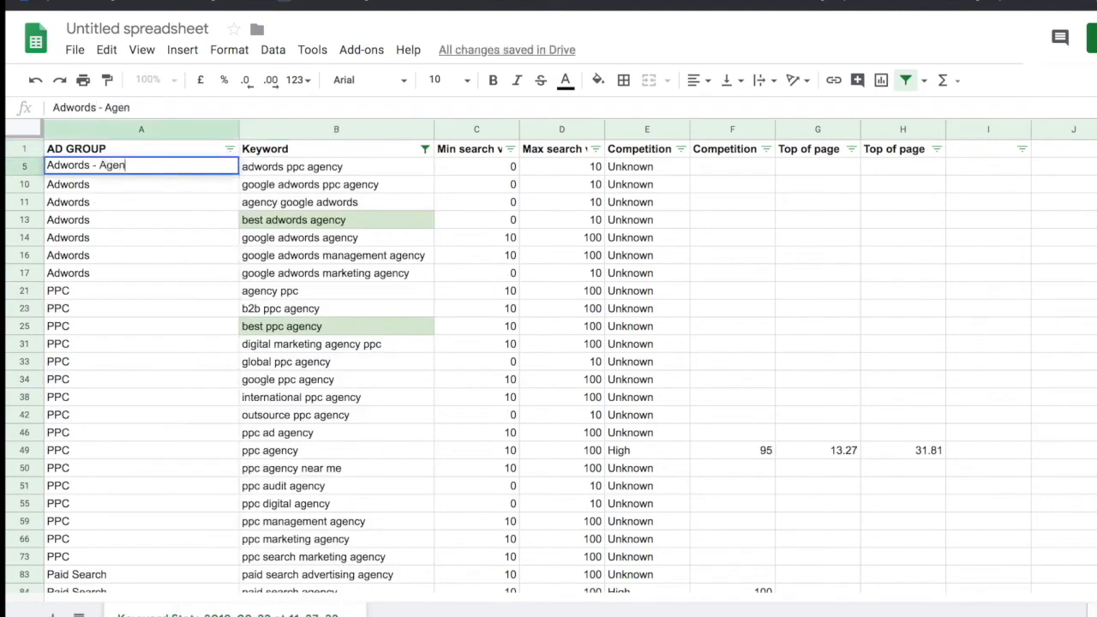
key(Return)
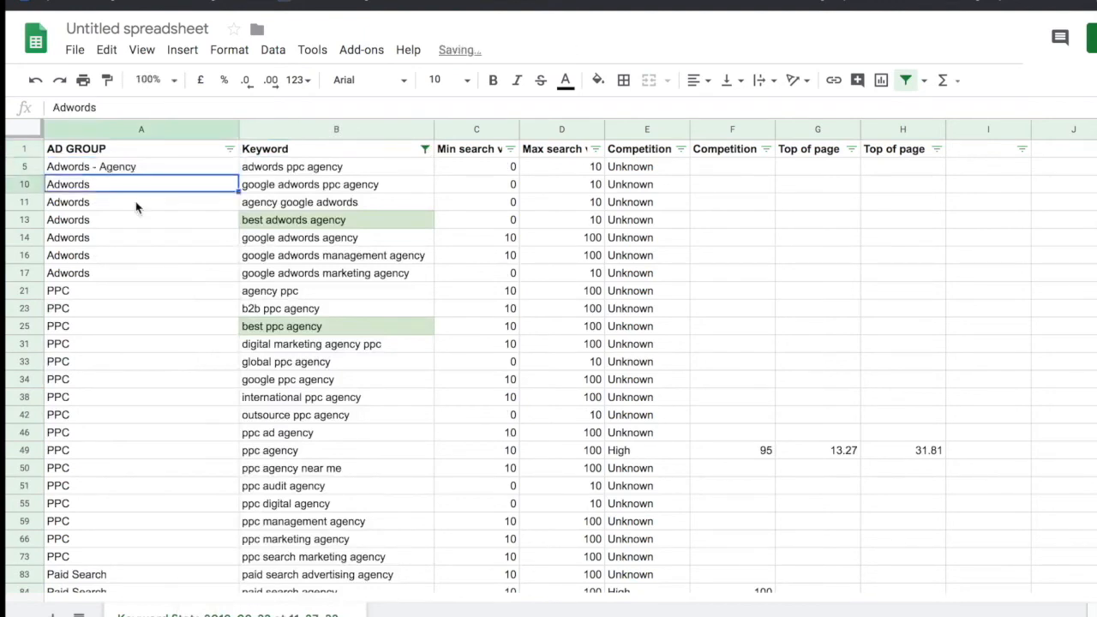
double_click(110, 296)
text(- Agency)
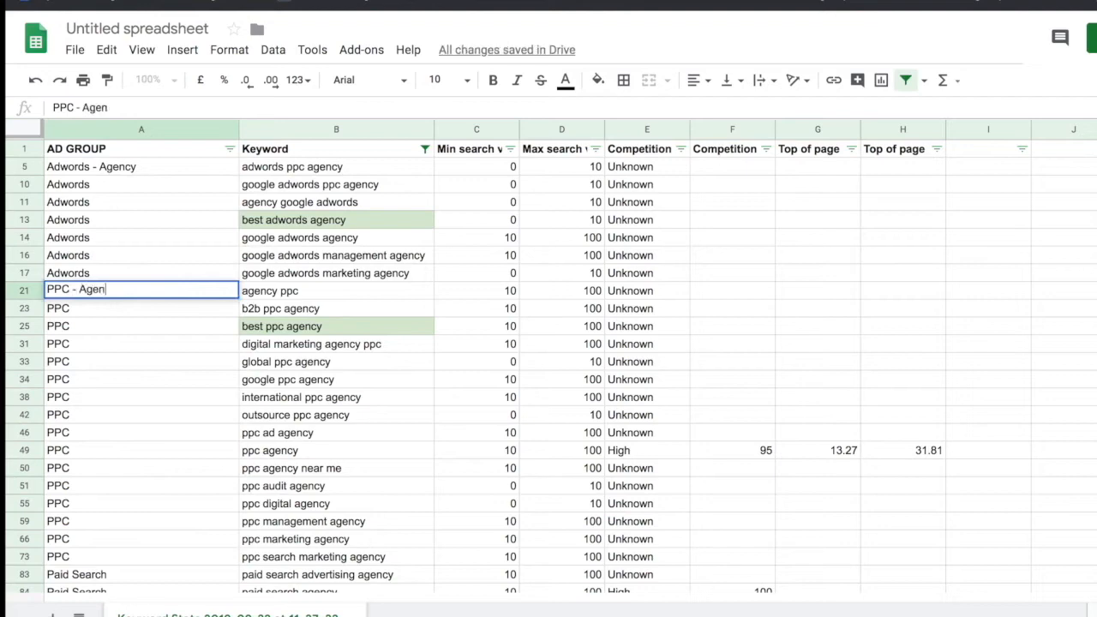
key(Return)
scroll(150, 411, down, 3)
double_click(146, 473)
text(- Agency)
key(Return)
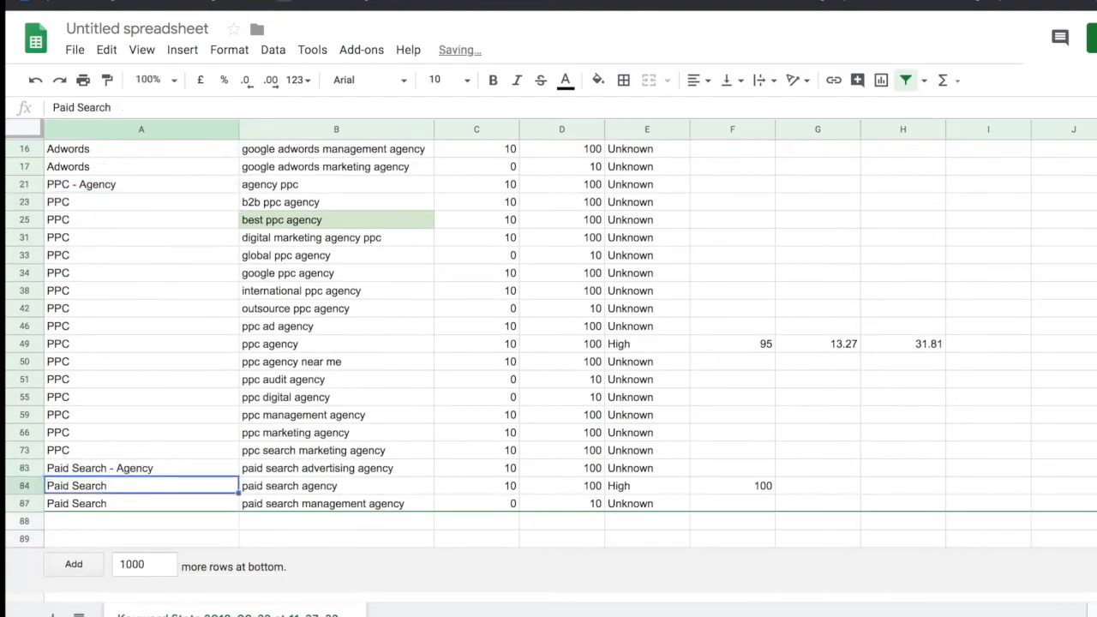
Fill the Adwords - Agency, PPC - Agency and Paid Search - Agency labels down the remaining filtered rows of each group.
scroll(146, 467, up, 3)
click(228, 166)
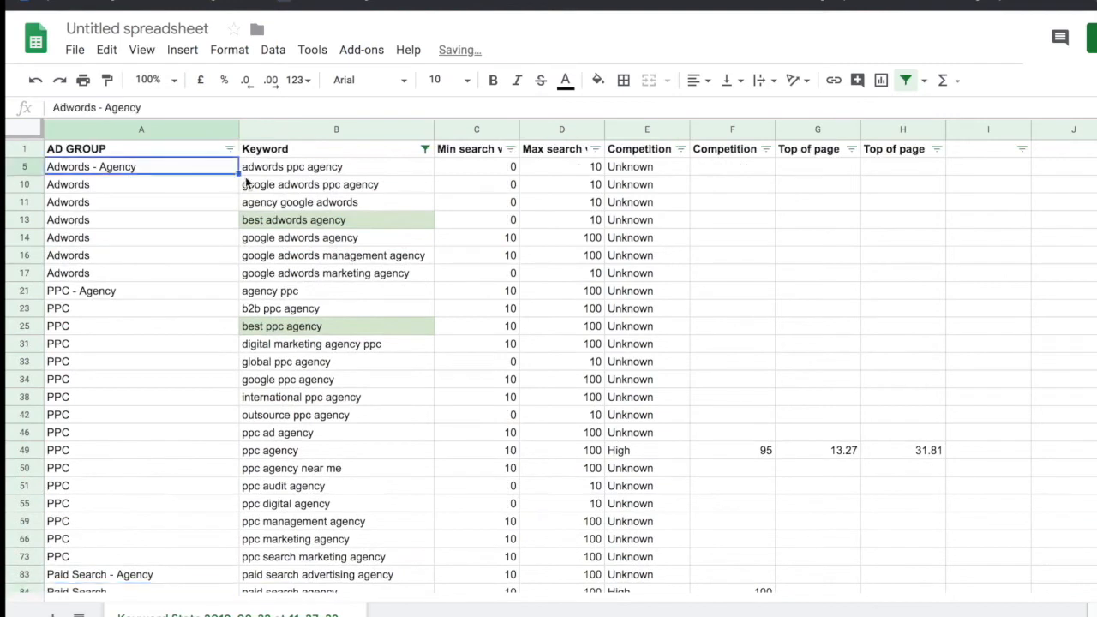
drag(240, 174, 210, 553)
click(207, 295)
scroll(188, 515, down, 3)
click(196, 474)
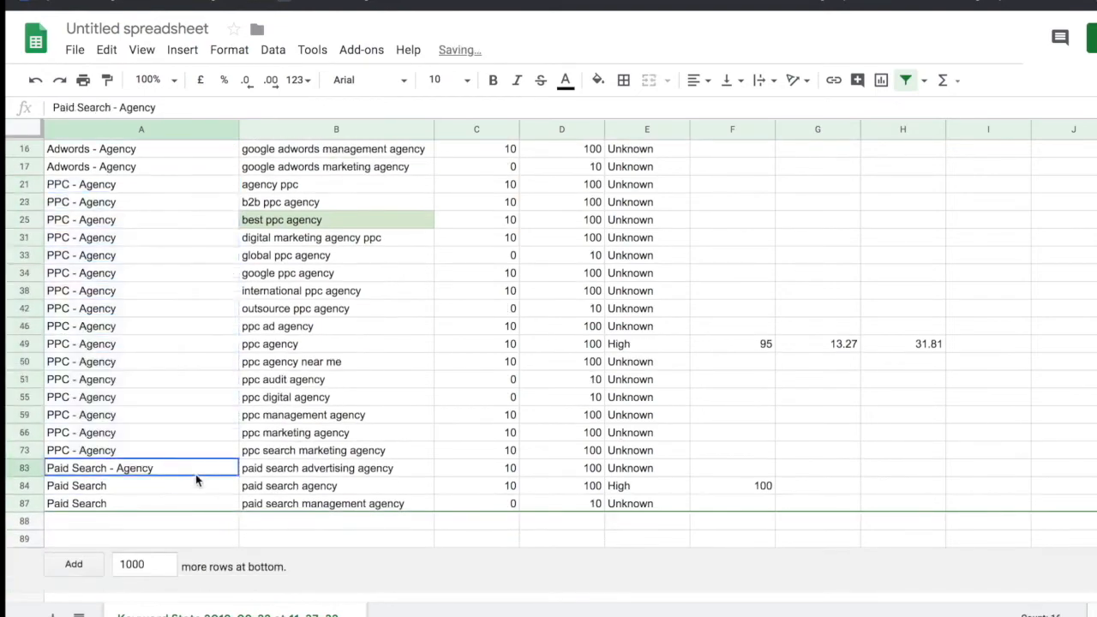
drag(238, 477, 242, 496)
scroll(288, 461, up, 2)
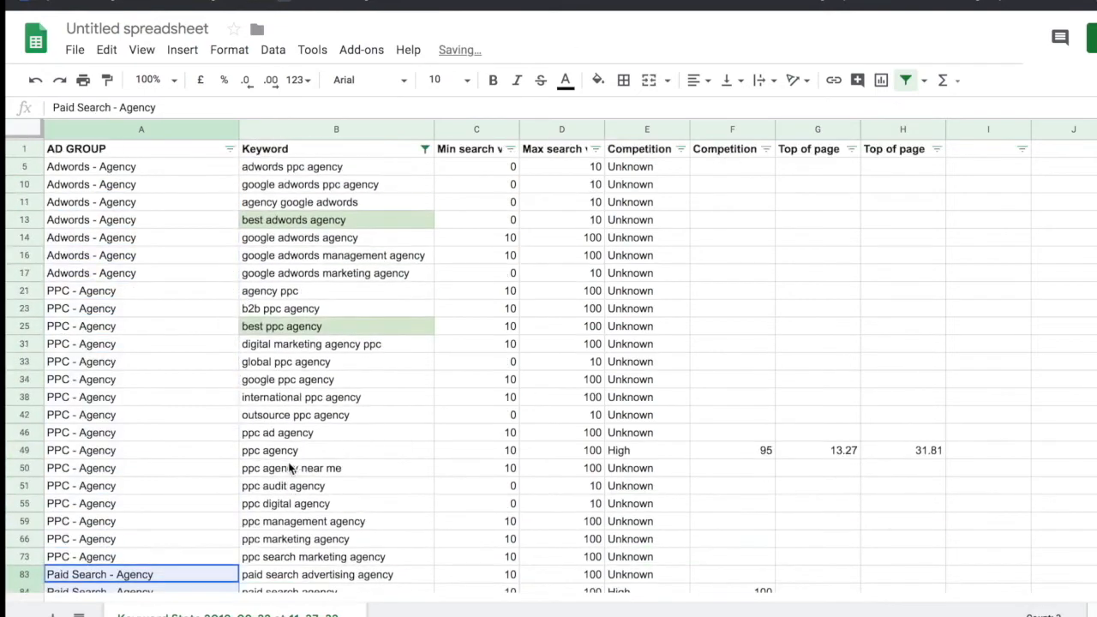
Change the Keyword column's text filter to show only keywords containing consult.
click(424, 148)
double_click(269, 318)
text(consult)
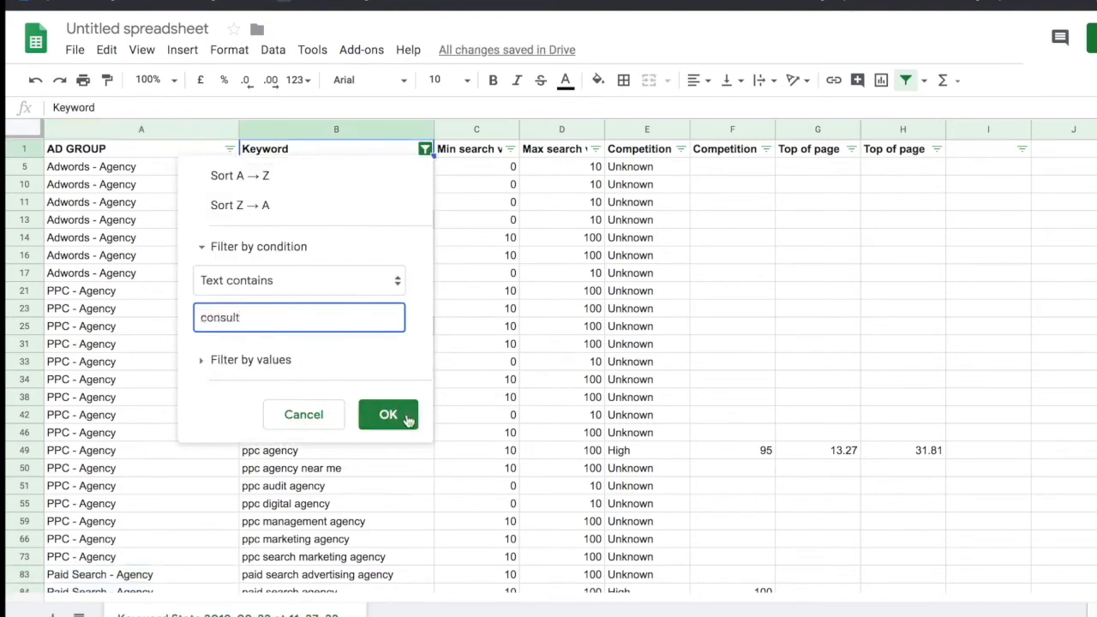
click(399, 413)
Set the ad group of the adwords ppc consultant keyword to Adwords - Consultants.
click(121, 161)
double_click(121, 161)
text(-)
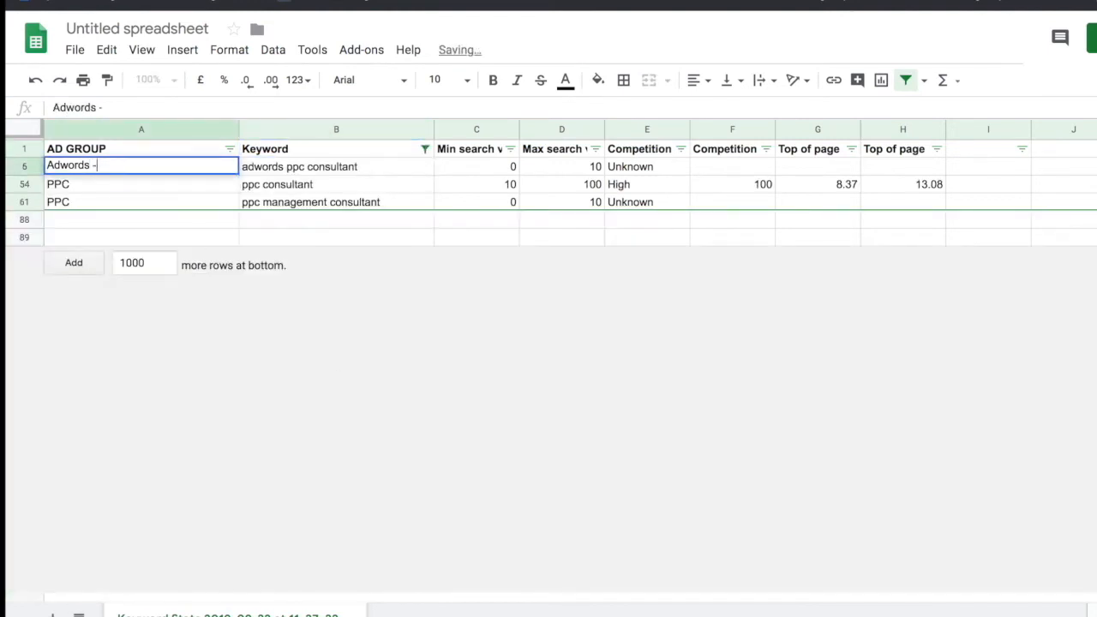
text( Consultants)
Label the ppc consultant keyword PPC - Consultants and copy that label to the ppc management consultant row.
click(111, 178)
double_click(111, 183)
text(sultant)
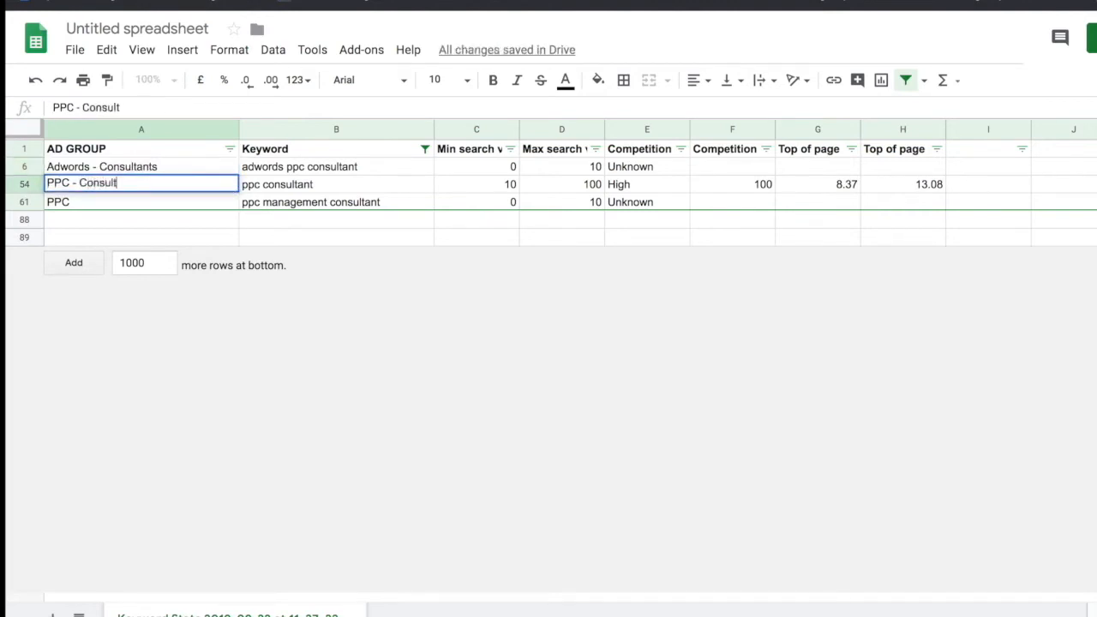
text(s)
key(Return)
click(112, 184)
key(ctrl+c)
key(Down)
key(ctrl+v)
Remove the filter and examine the keywords still labelled plain Adwords for another common term, such as in adwords ppc management.
click(16, 150)
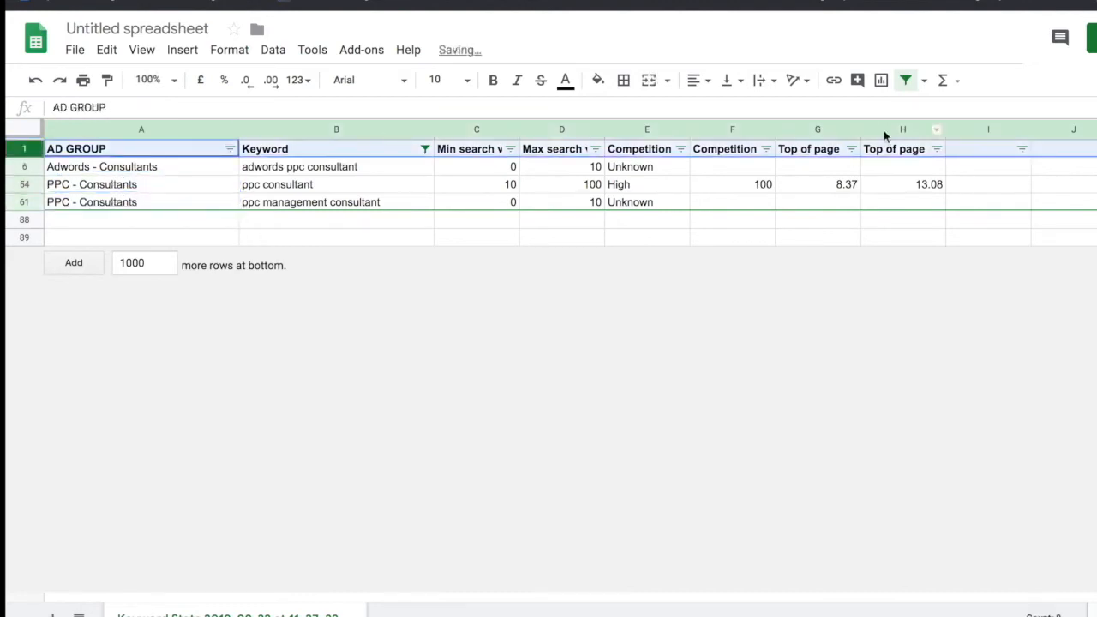
click(903, 80)
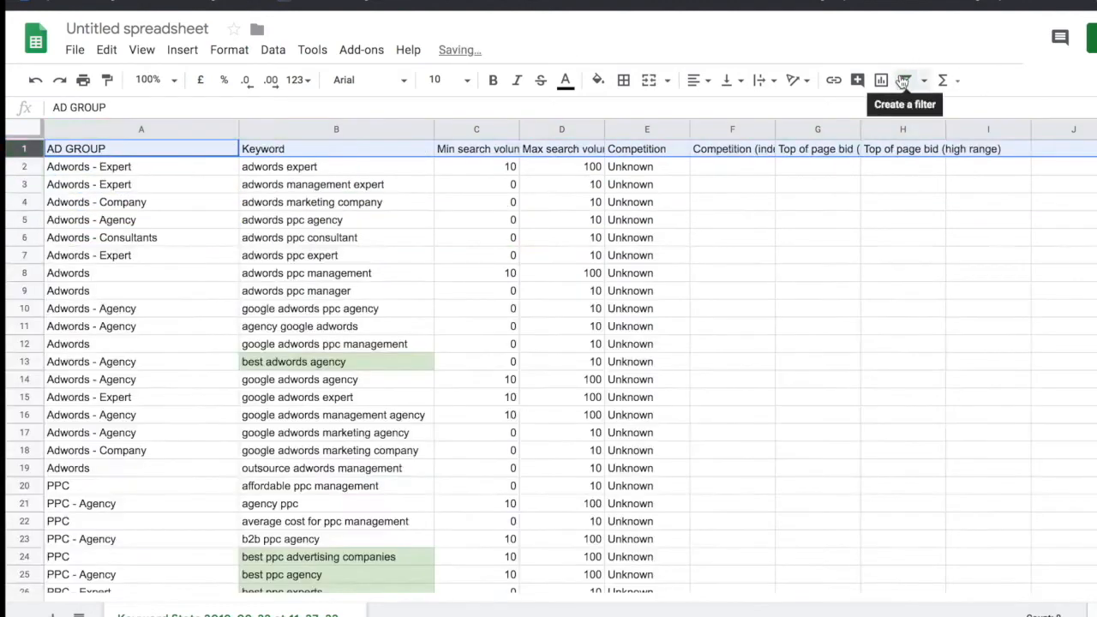
drag(132, 175, 142, 257)
click(91, 276)
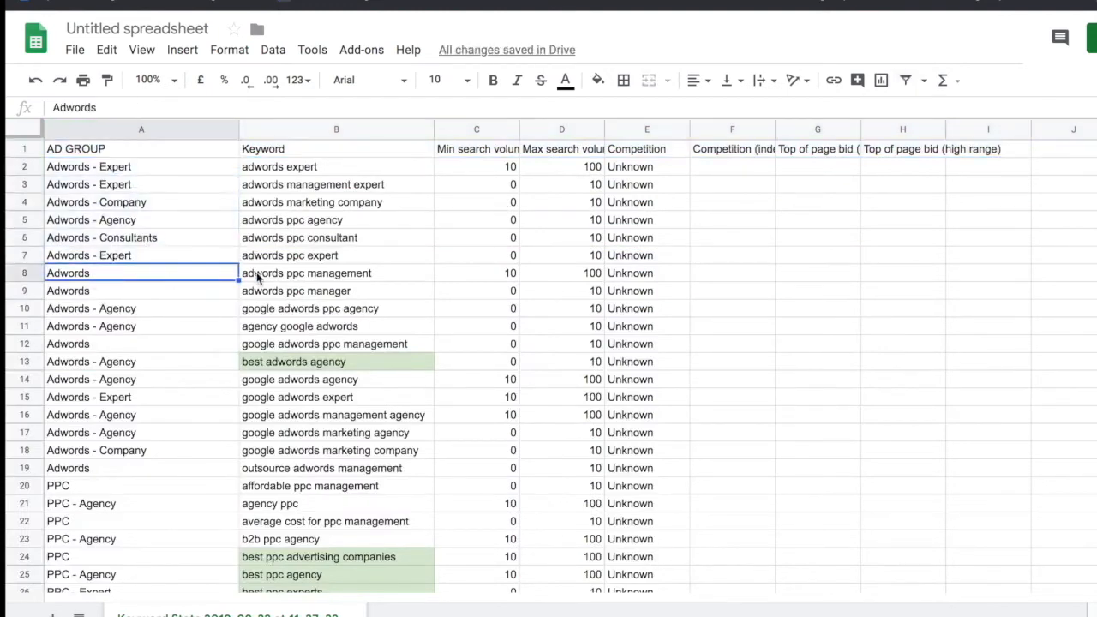
click(281, 274)
double_click(313, 273)
drag(307, 271, 354, 272)
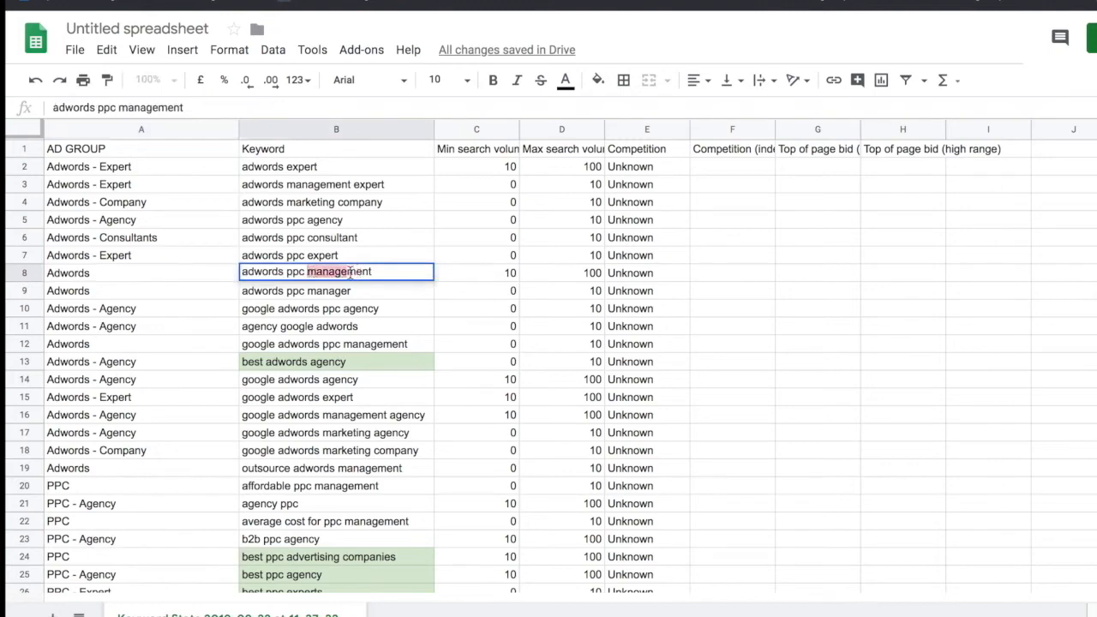
Create a new filter showing only keywords that contain manage, and sort the rows by AD GROUP from A to Z.
click(21, 148)
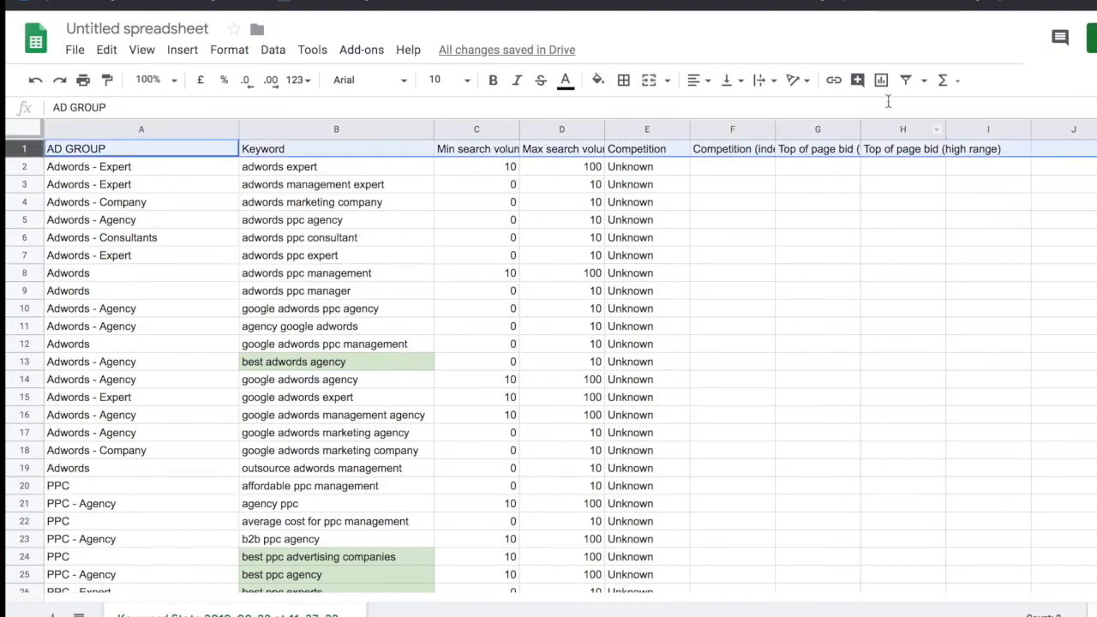
click(906, 79)
click(424, 150)
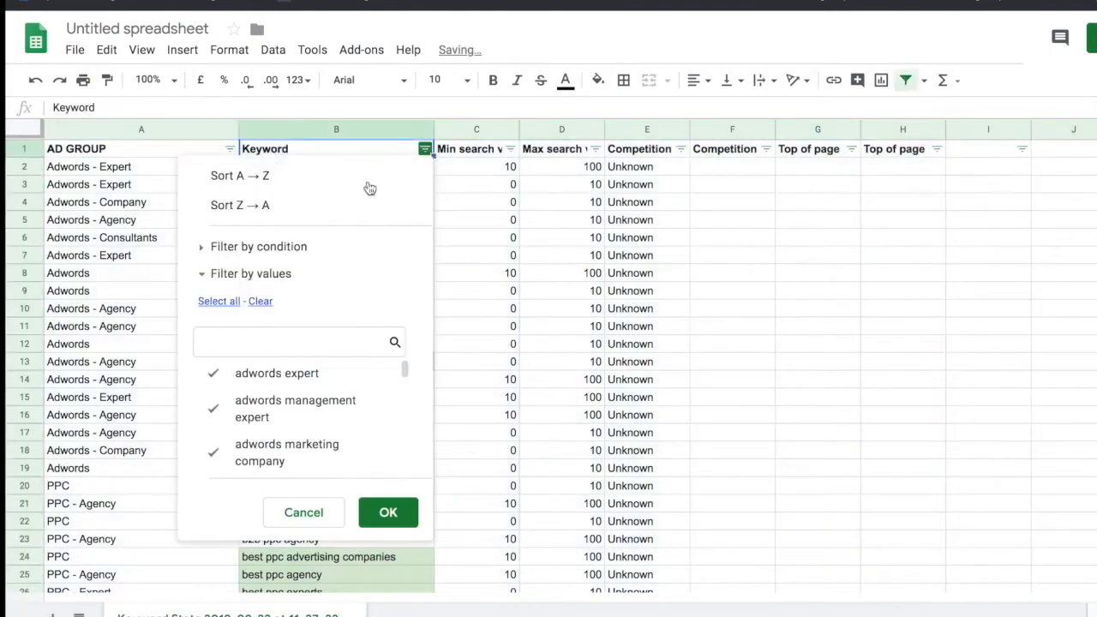
click(266, 247)
click(235, 284)
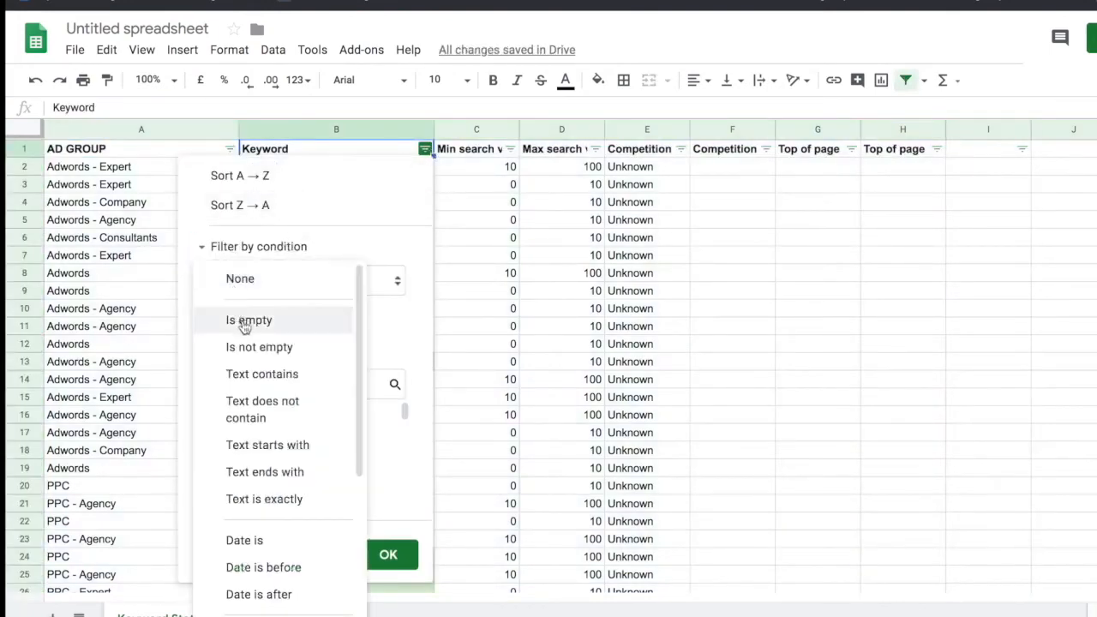
click(248, 373)
click(309, 318)
text(manage)
click(388, 598)
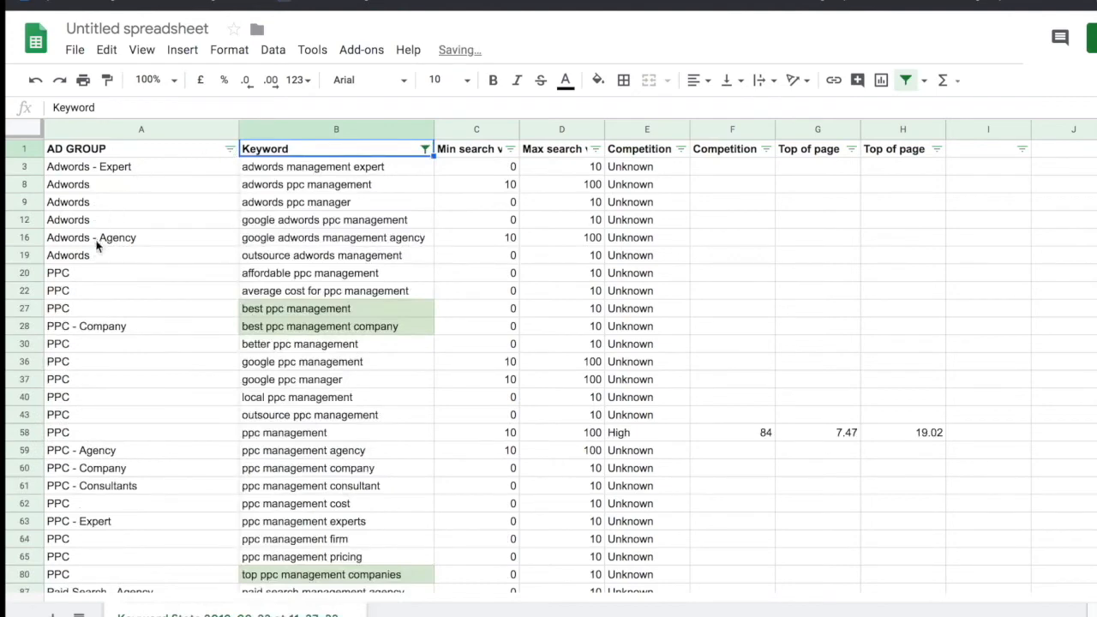
click(230, 149)
click(257, 179)
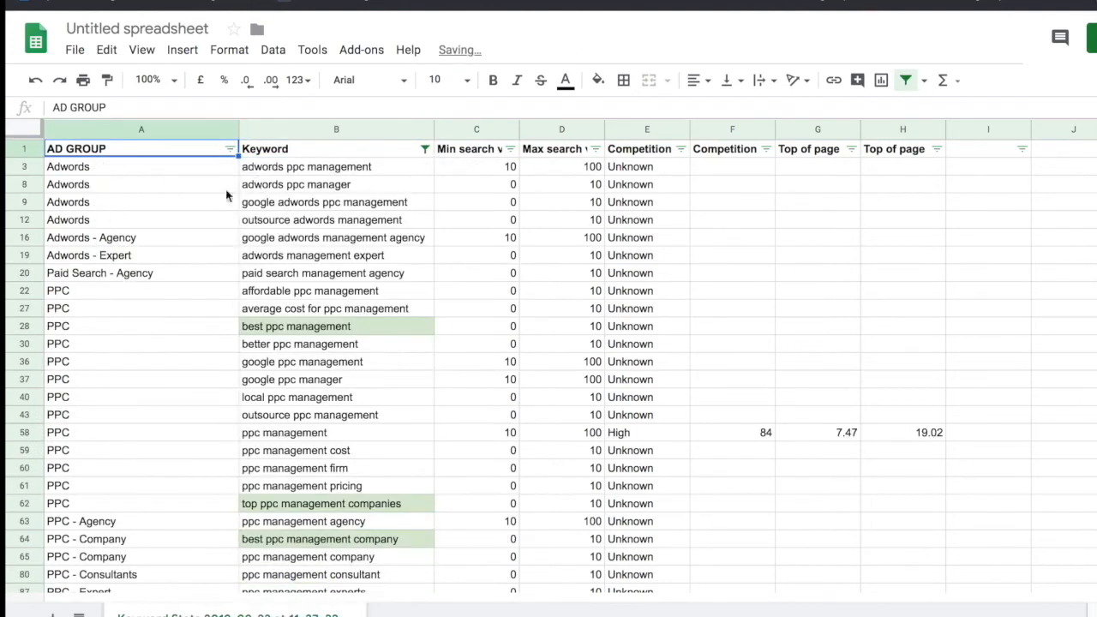
Set the ad group of the adwords ppc management keyword to Adwords - Management.
click(175, 166)
double_click(175, 165)
text(- )
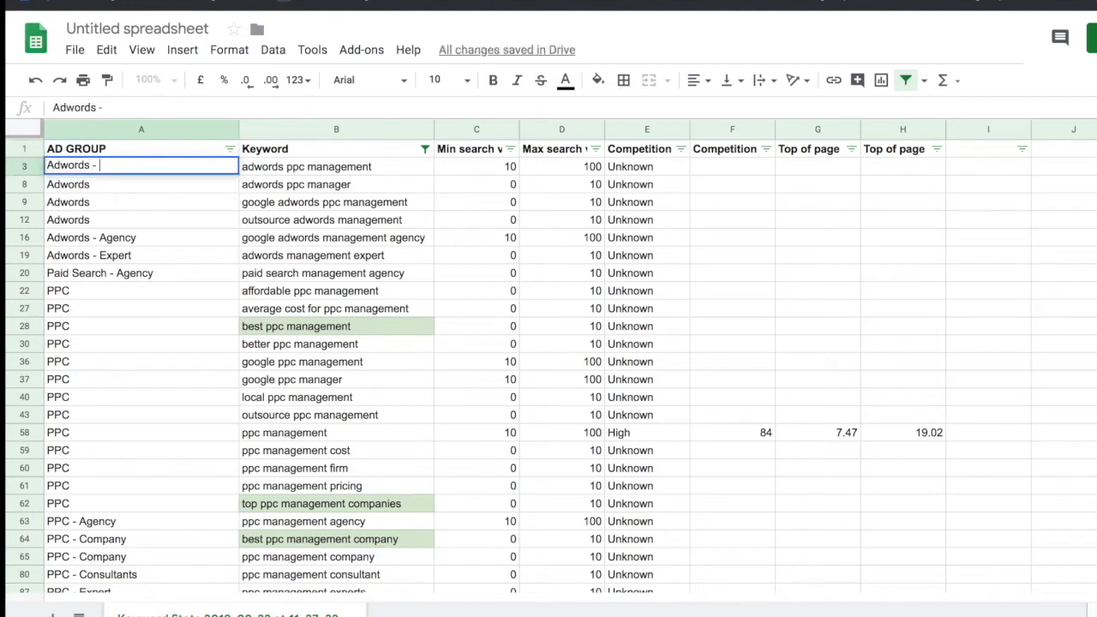
text(Management)
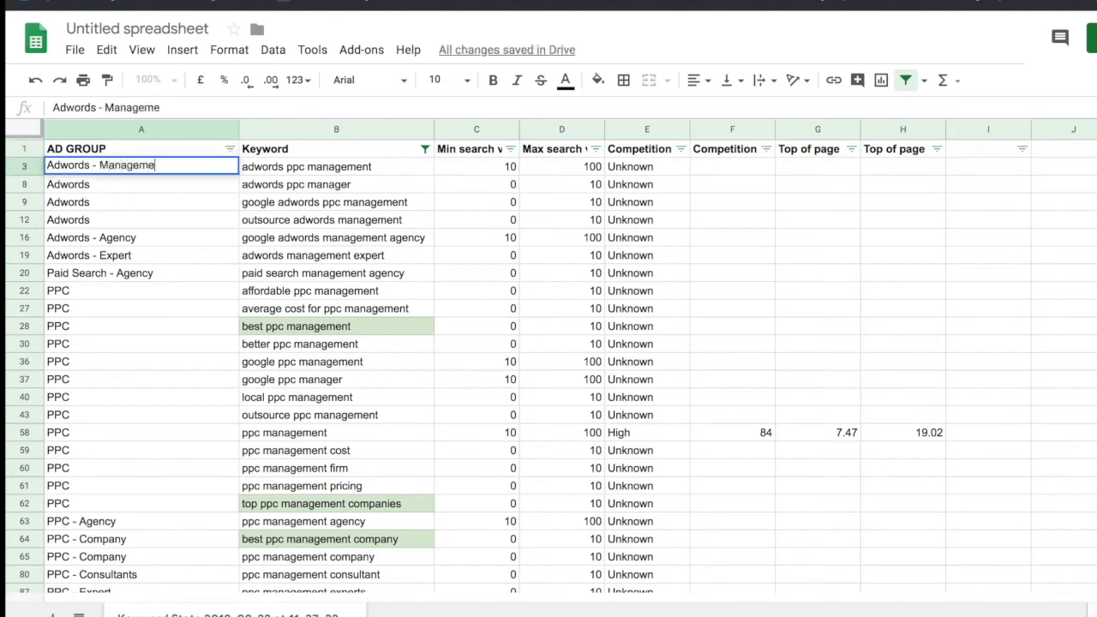
key(Return)
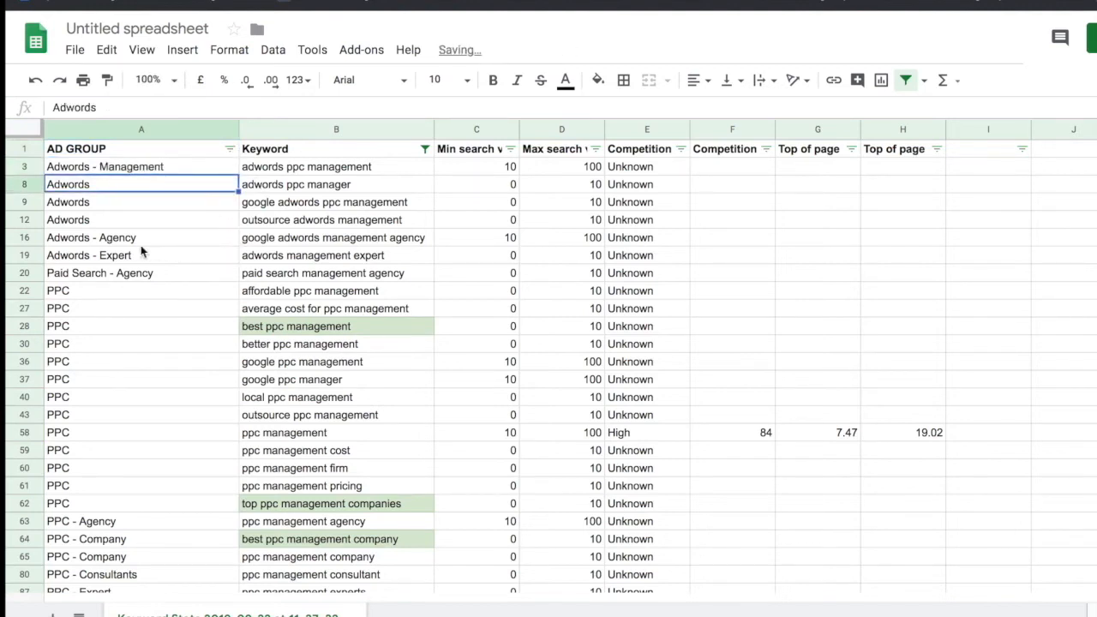
Label the adwords ppc manager row Adwords - Management and copy the label to the remaining two plain Adwords rows.
click(251, 244)
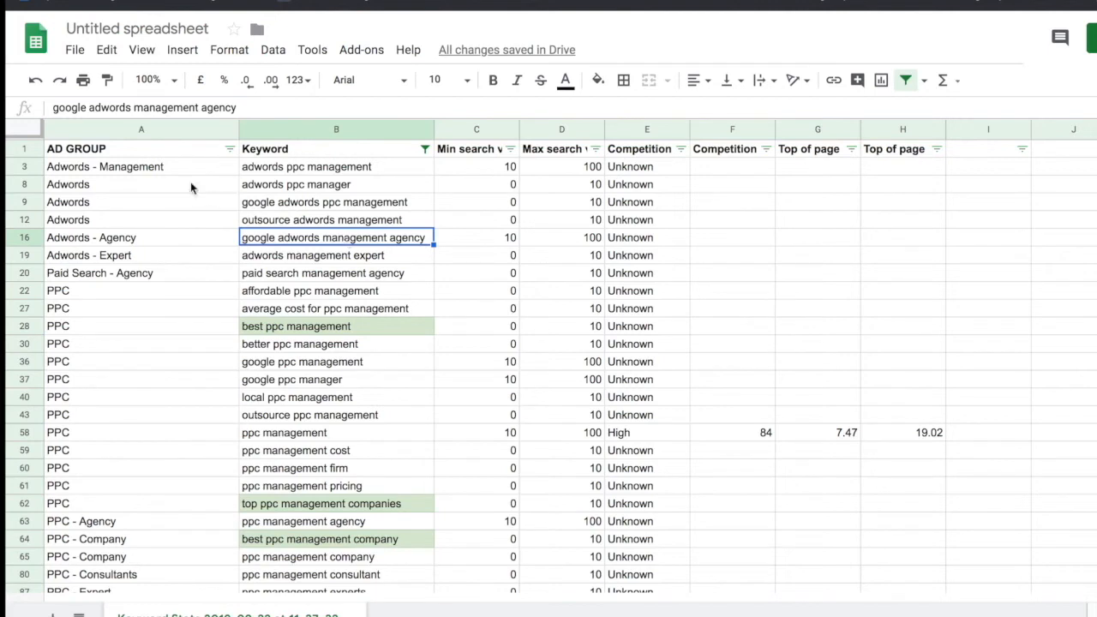
double_click(166, 181)
text(- Management)
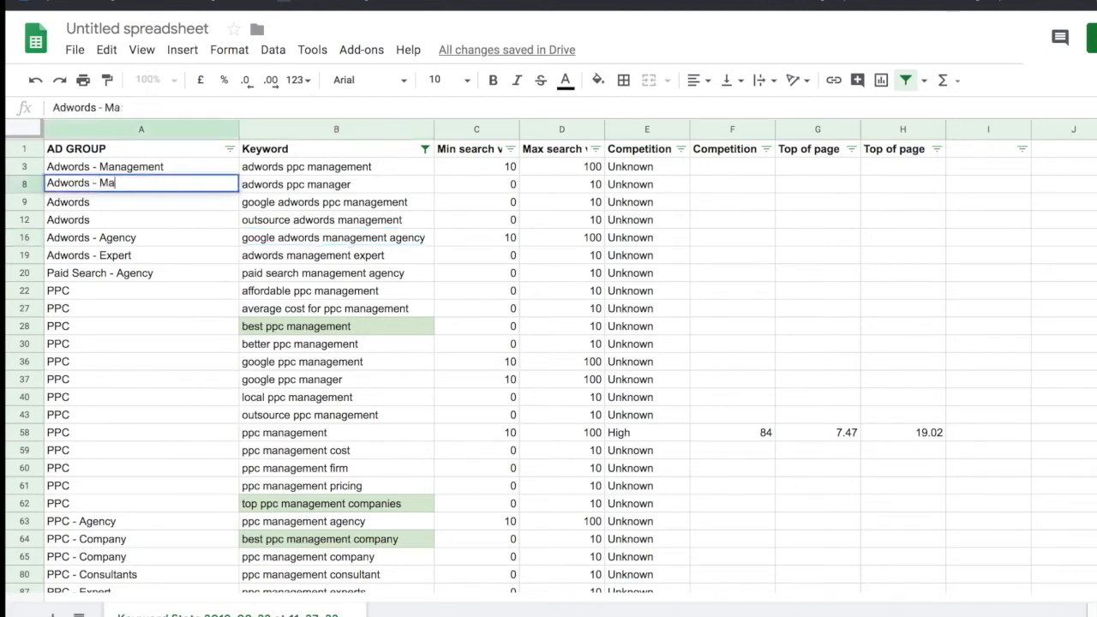
click(170, 199)
click(170, 190)
key(super+c)
key(Down)
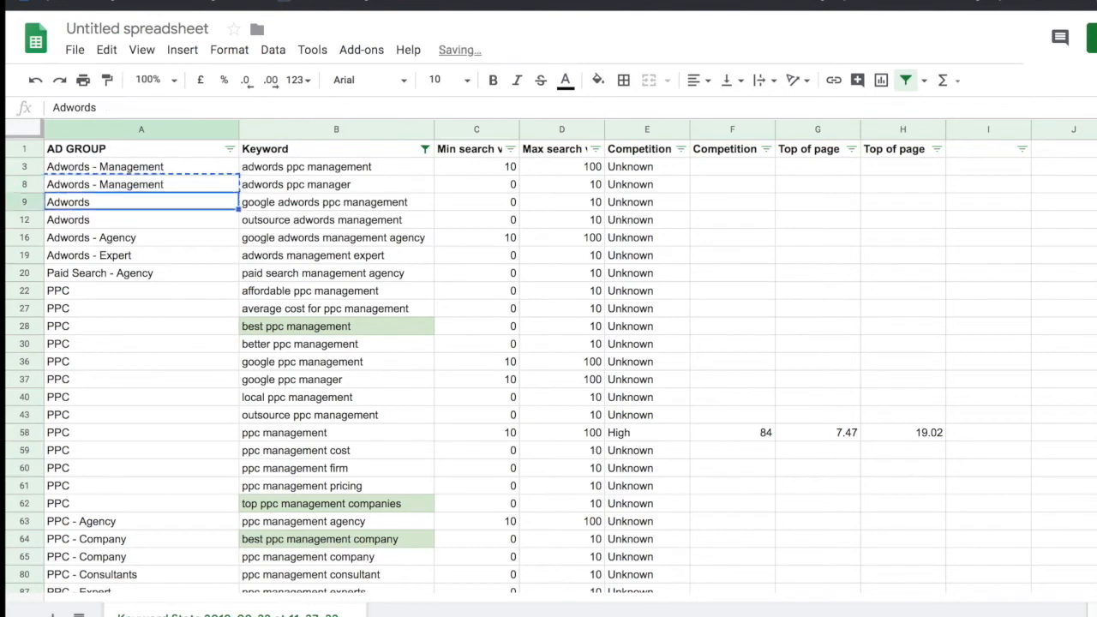
key(super+v)
key(Down)
key(super+v)
Set the ad group of the affordable ppc management keyword to PPC - Management, with a capital M.
double_click(131, 284)
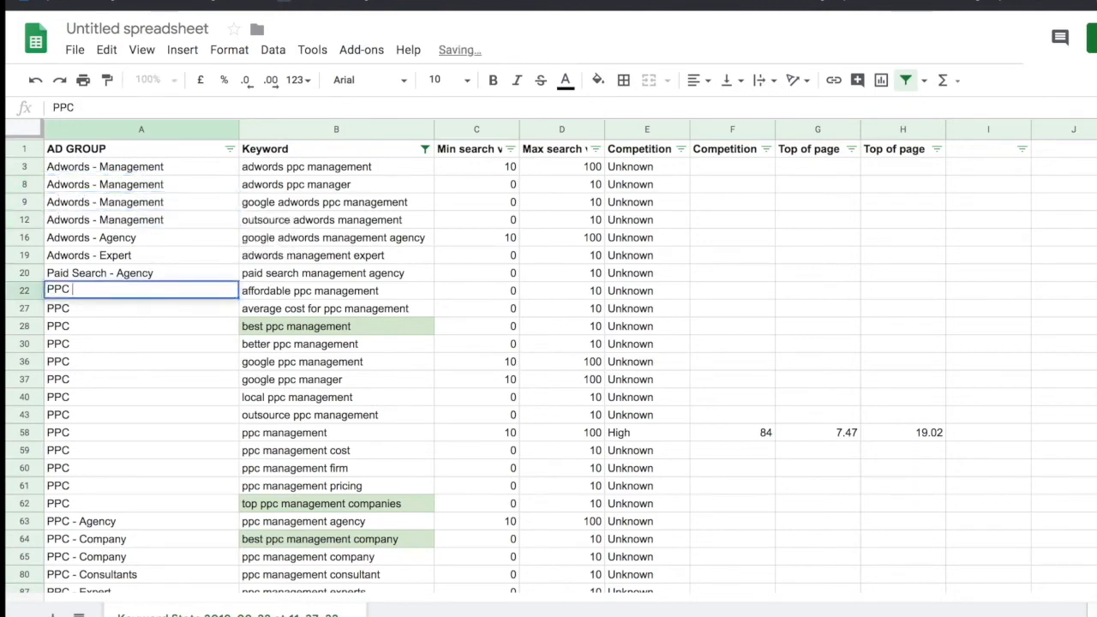
text(- management)
key(Return)
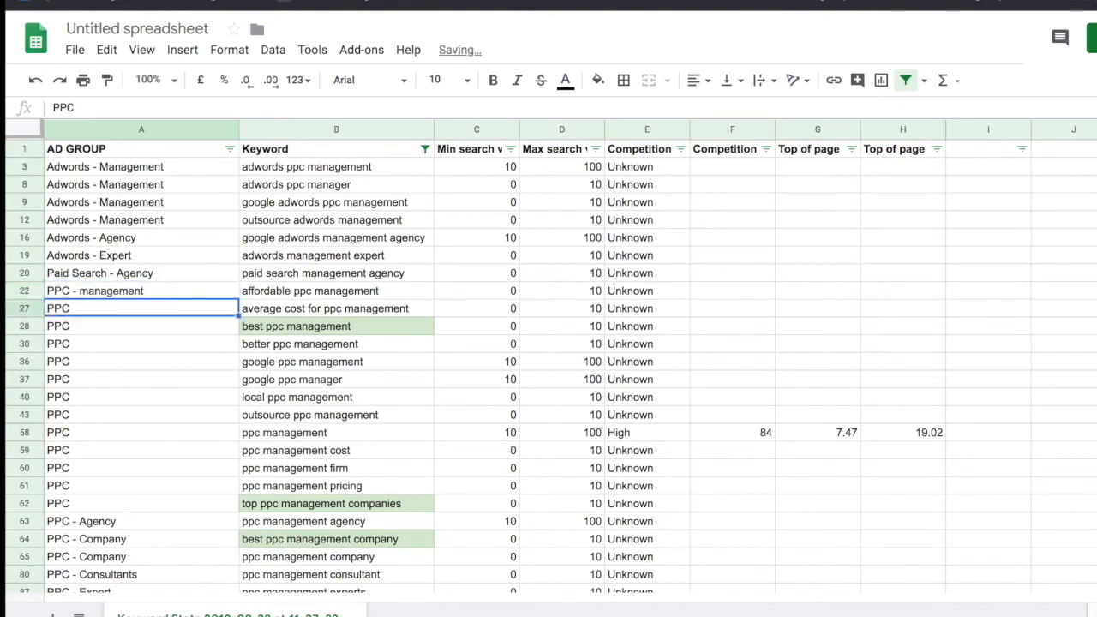
double_click(89, 290)
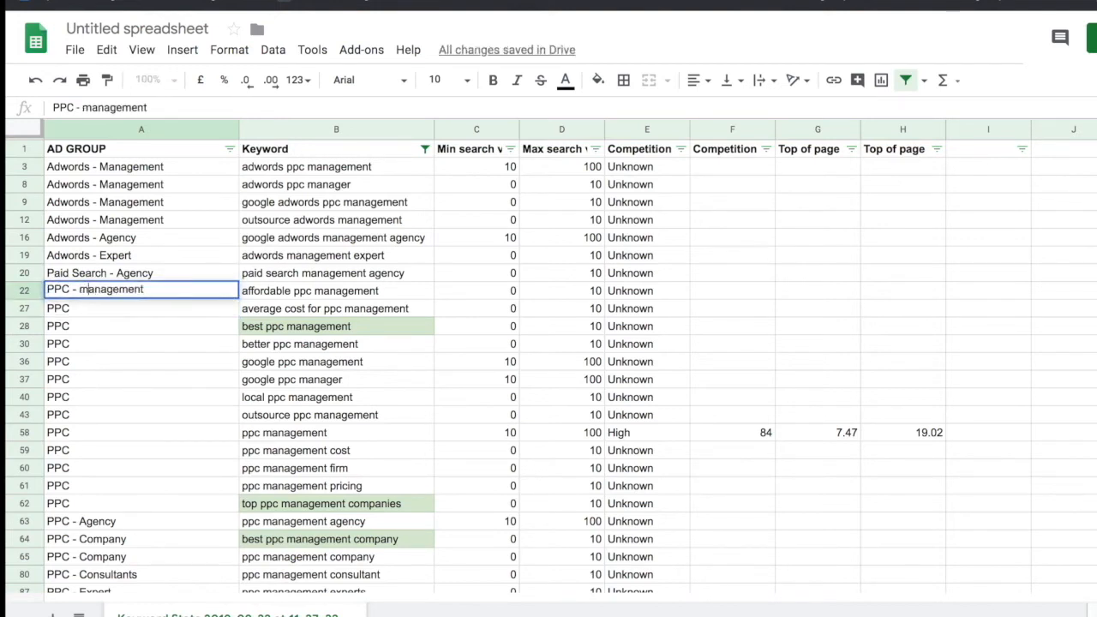
key(Return)
double_click(89, 291)
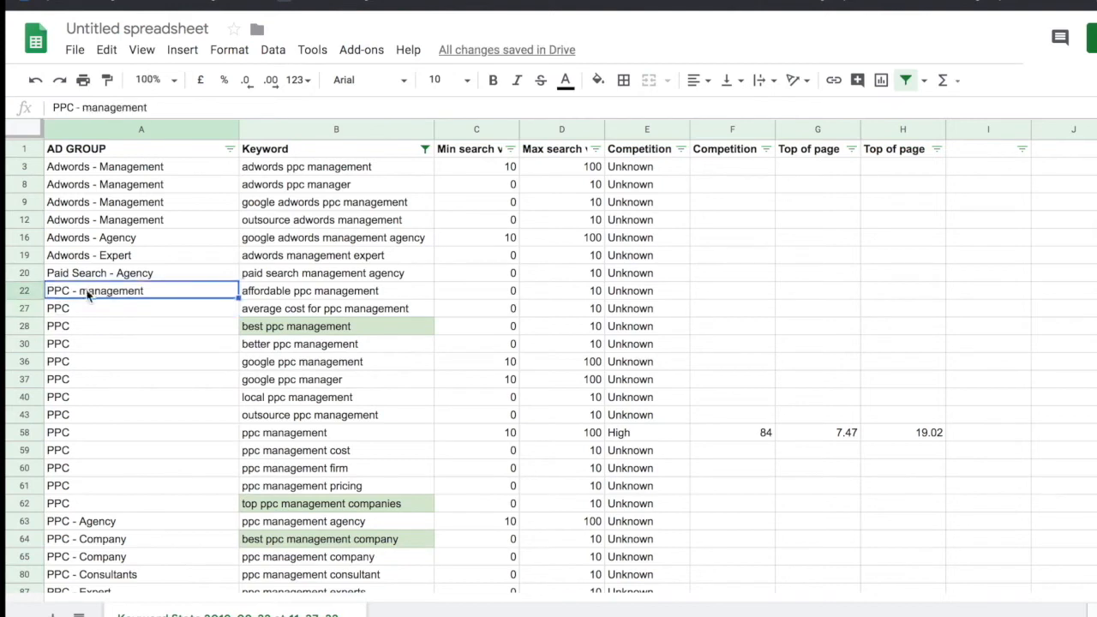
key(BackSpace)
text(M)
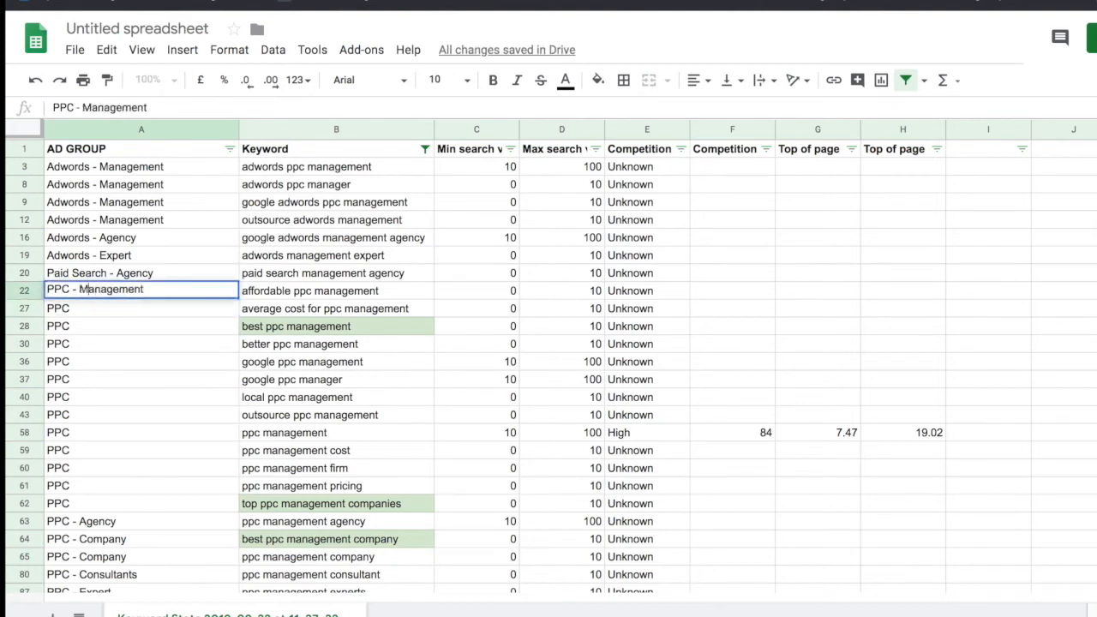
key(Return)
Fill the PPC - Management label down all plain PPC rows through top ppc management companies.
click(87, 294)
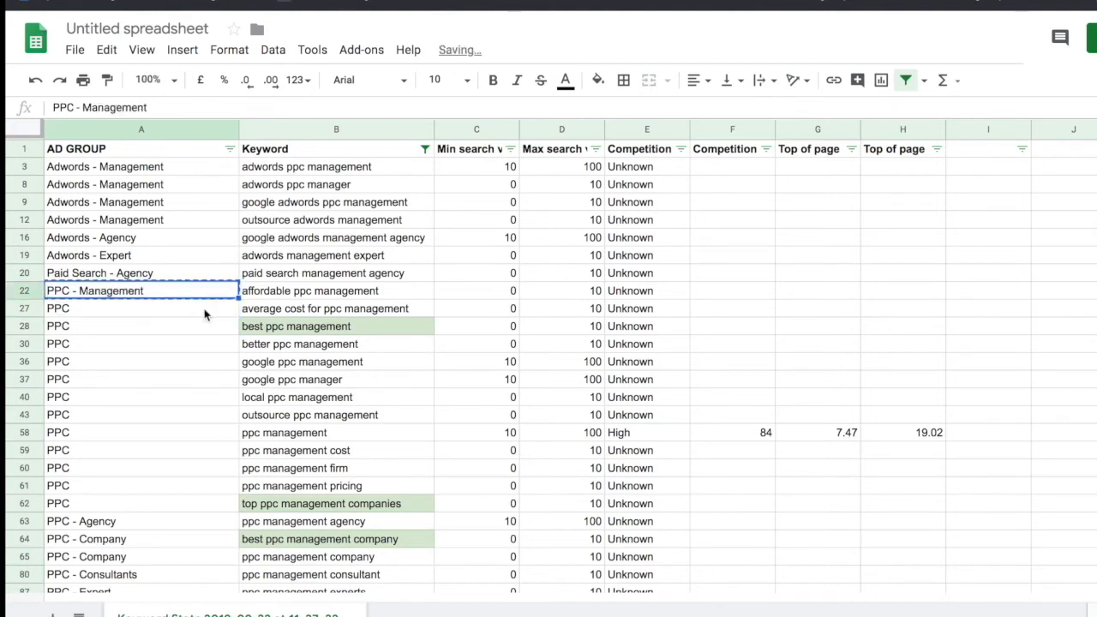
key(ctrl+c)
drag(238, 297, 174, 485)
scroll(172, 490, down, 2)
scroll(176, 492, up, 2)
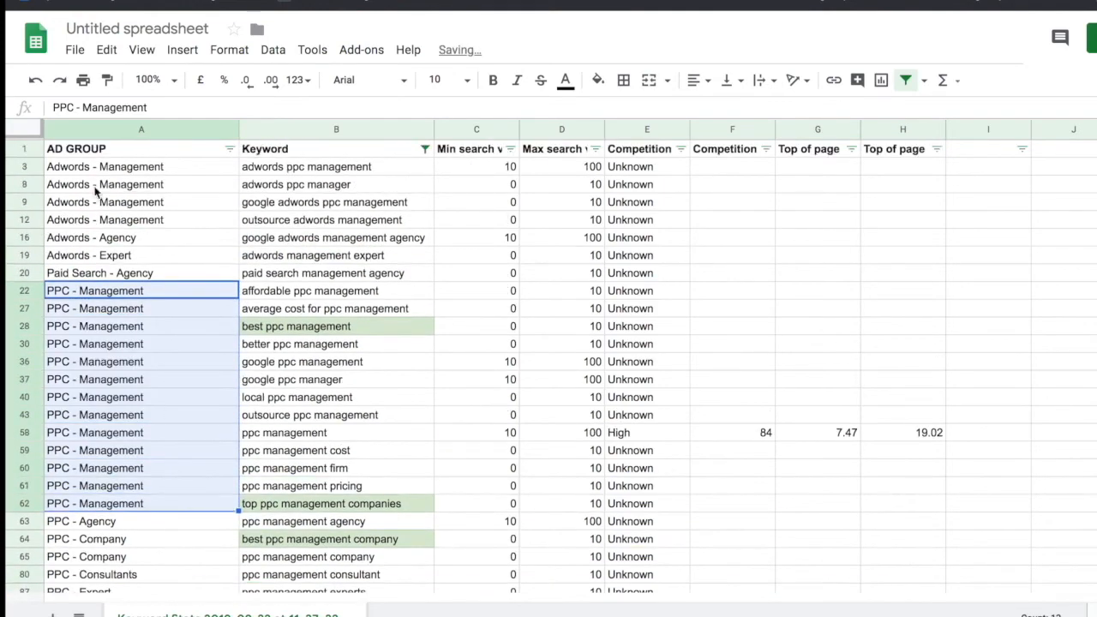
Remove the filter and check the full list for keywords still labelled plain PPC, such as best ppc advertising companies.
click(24, 148)
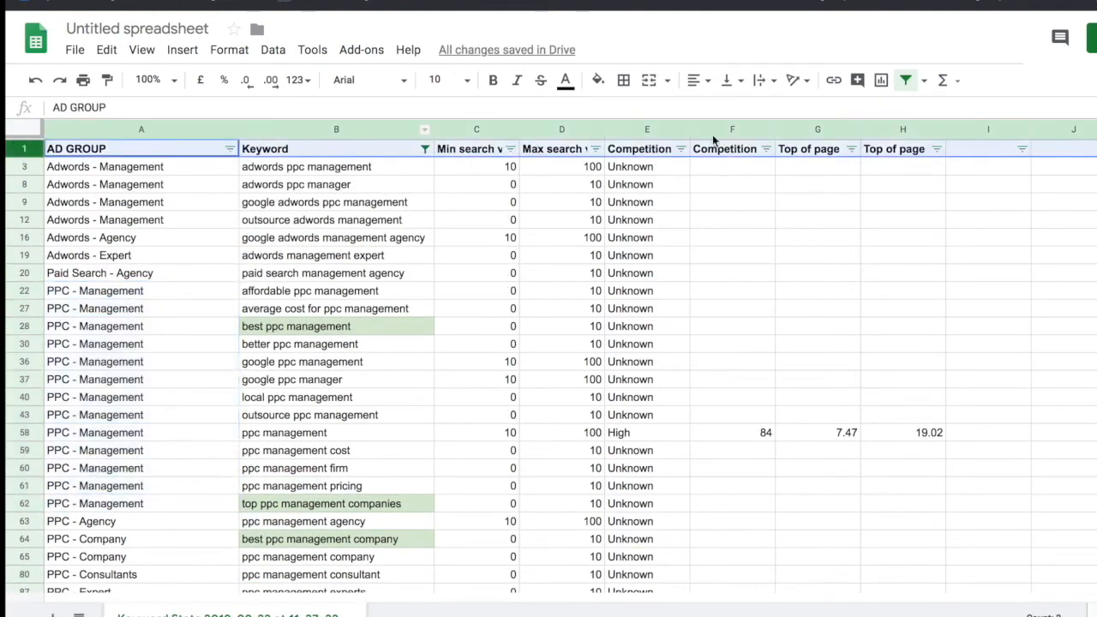
click(904, 81)
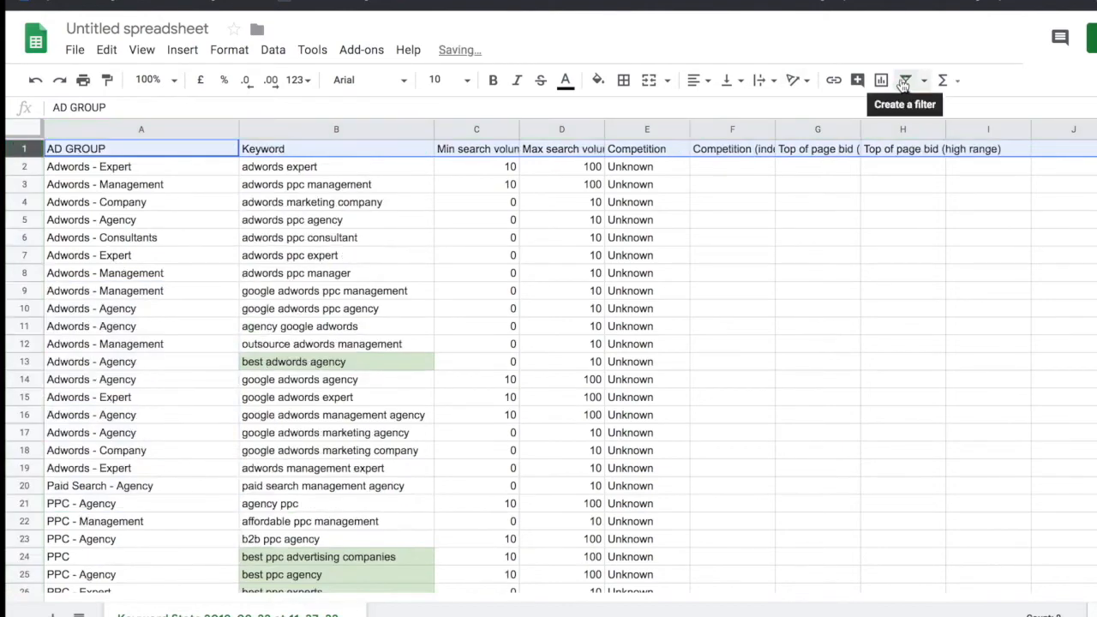
scroll(129, 334, down, 2)
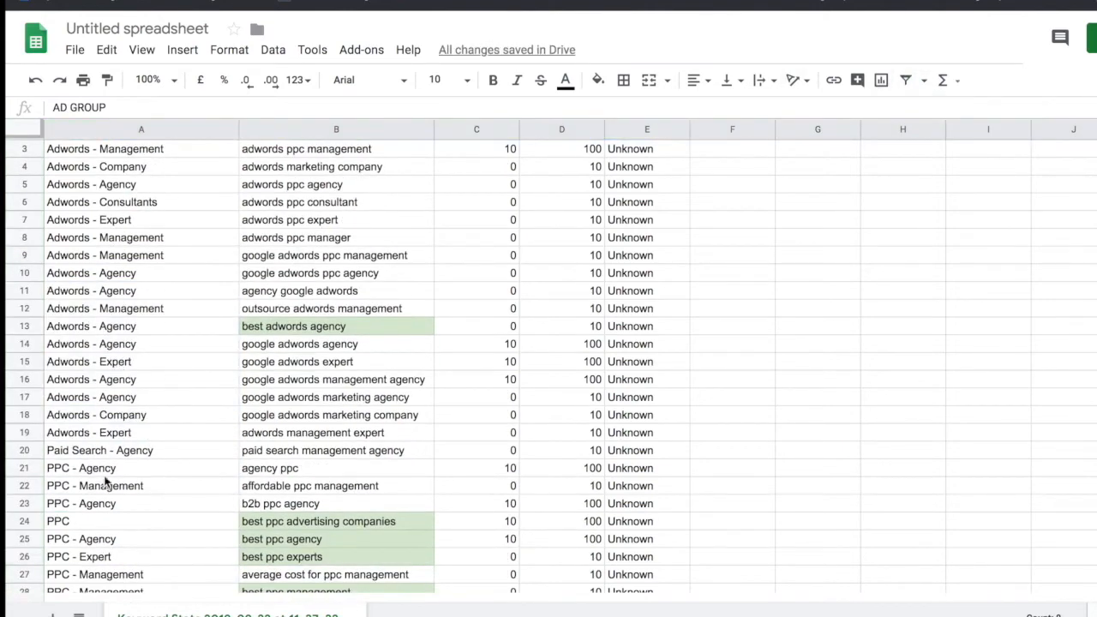
click(33, 521)
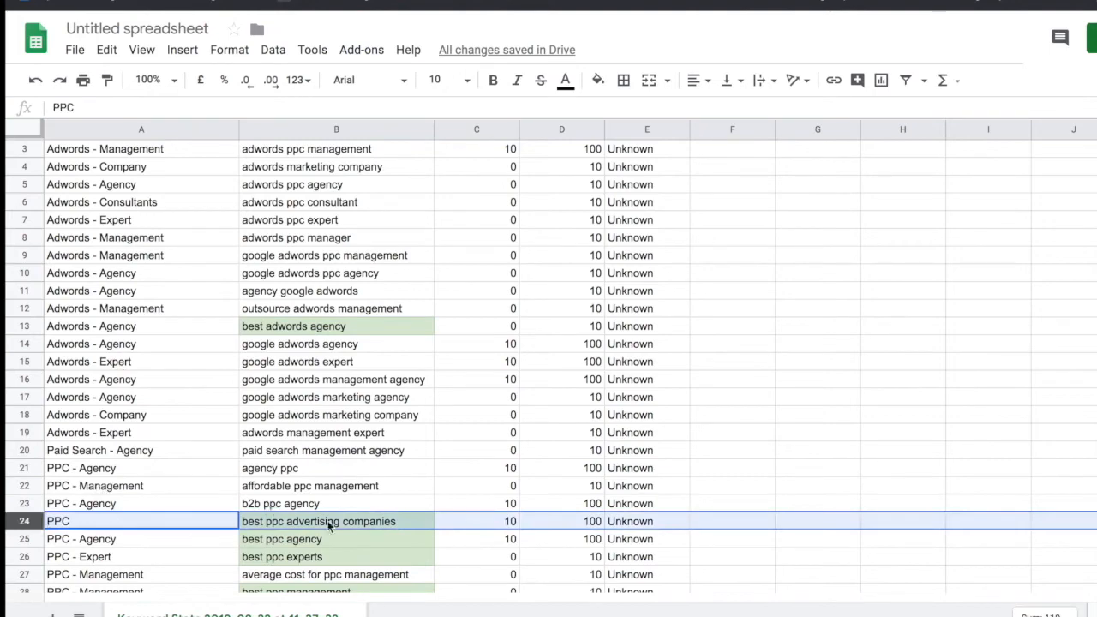
scroll(414, 194, up, 2)
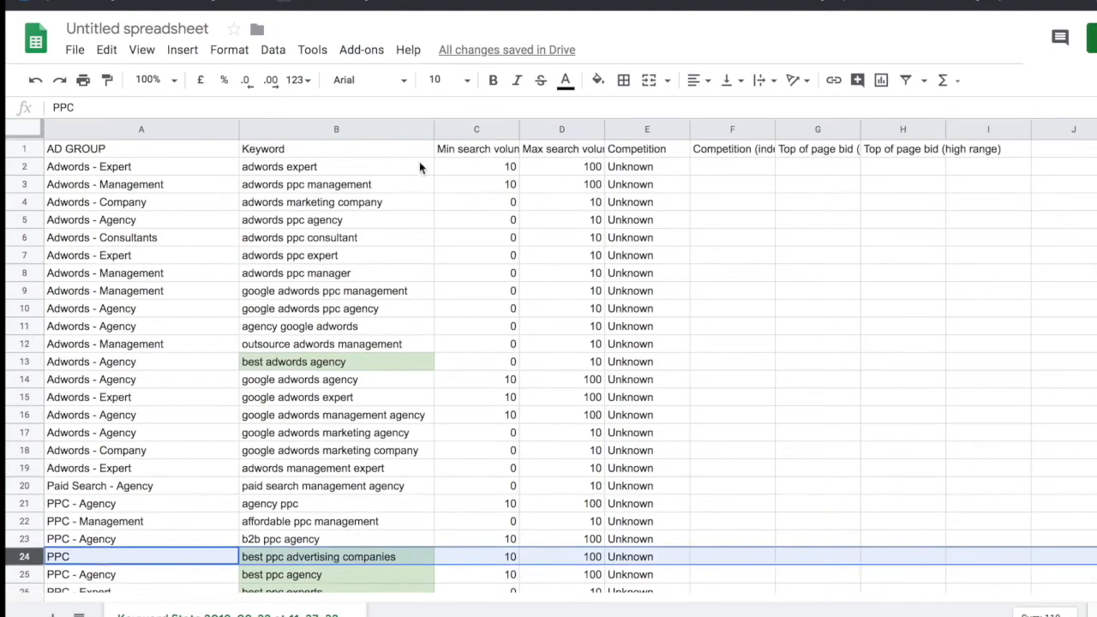
Create a new filter on the Keyword column showing only keywords whose text contains comp.
click(9, 149)
click(906, 80)
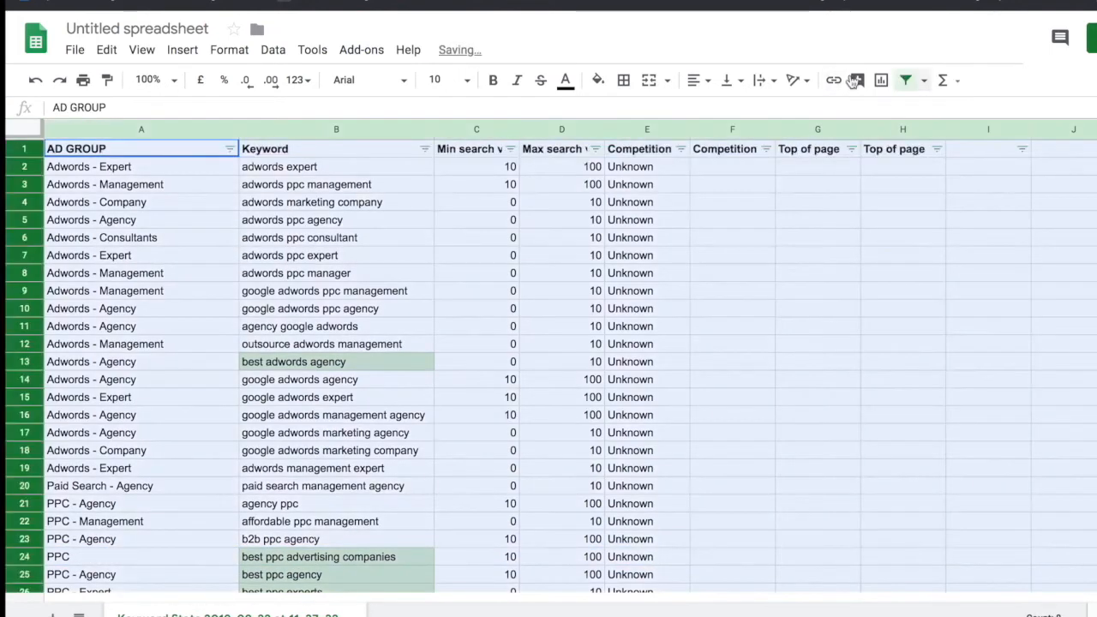
click(424, 148)
click(291, 248)
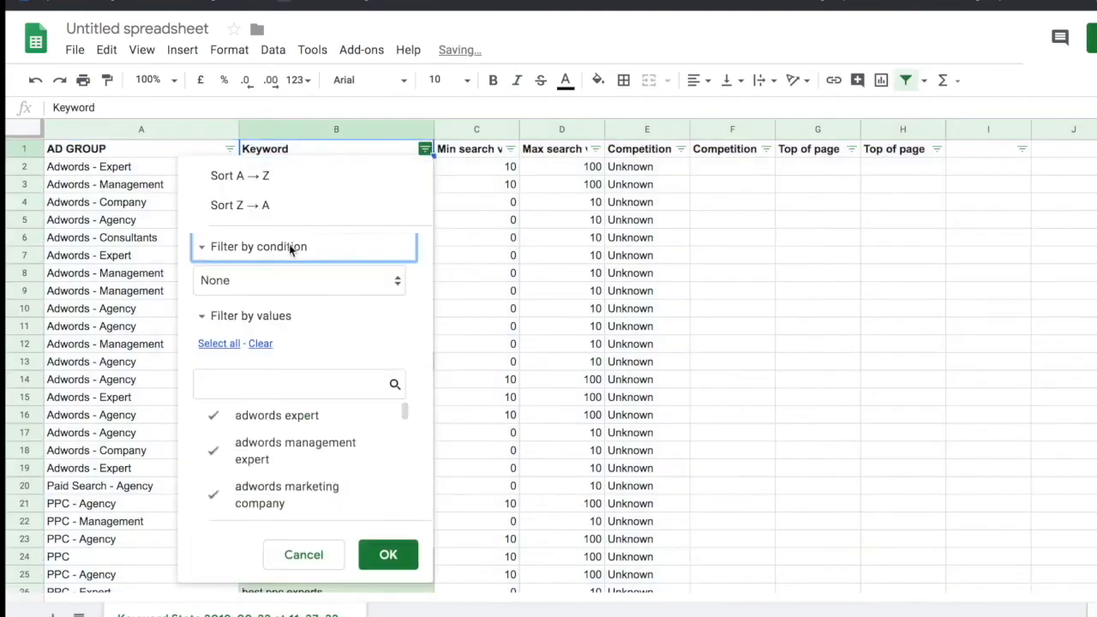
click(262, 282)
click(257, 373)
click(255, 324)
text(comp)
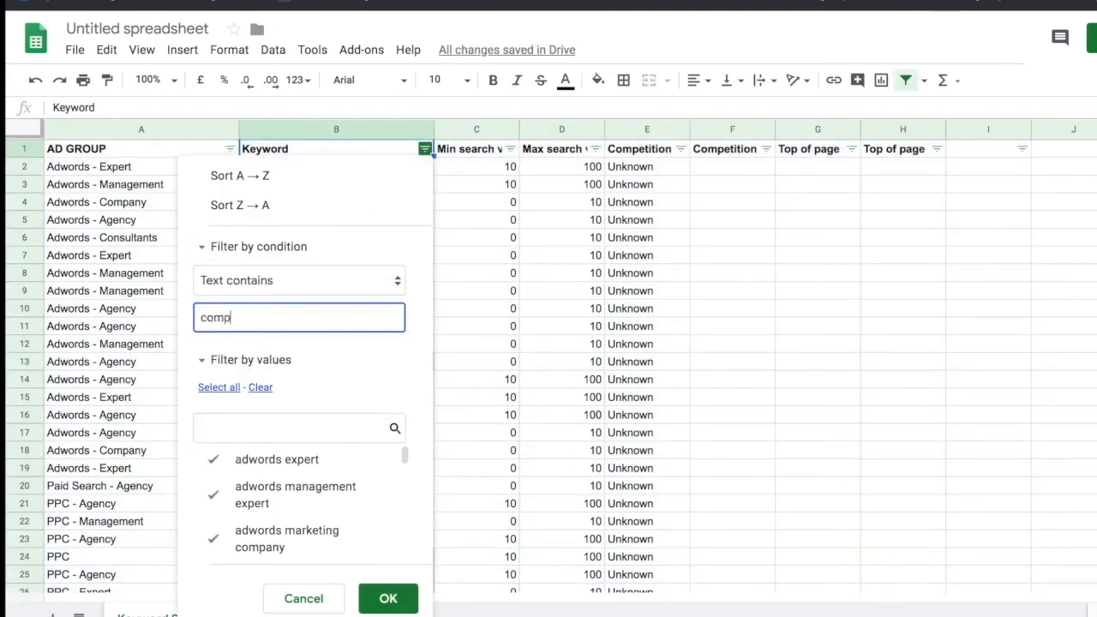
click(386, 598)
click(180, 187)
key(ctrl+c)
key(Down)
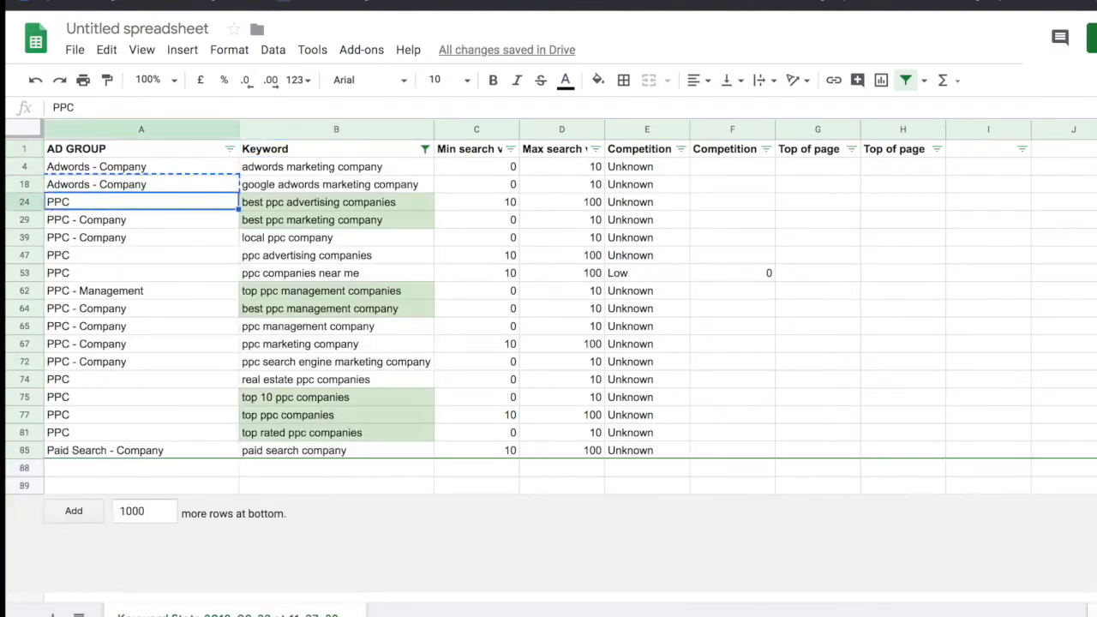
Copy the PPC - Company label to the best ppc advertising companies, ppc advertising companies and ppc companies near me rows.
click(194, 224)
key(ctrl+c)
key(Up)
key(ctrl+v)
key(Down)
key(Down)
key(Down)
key(ctrl+v)
key(Down)
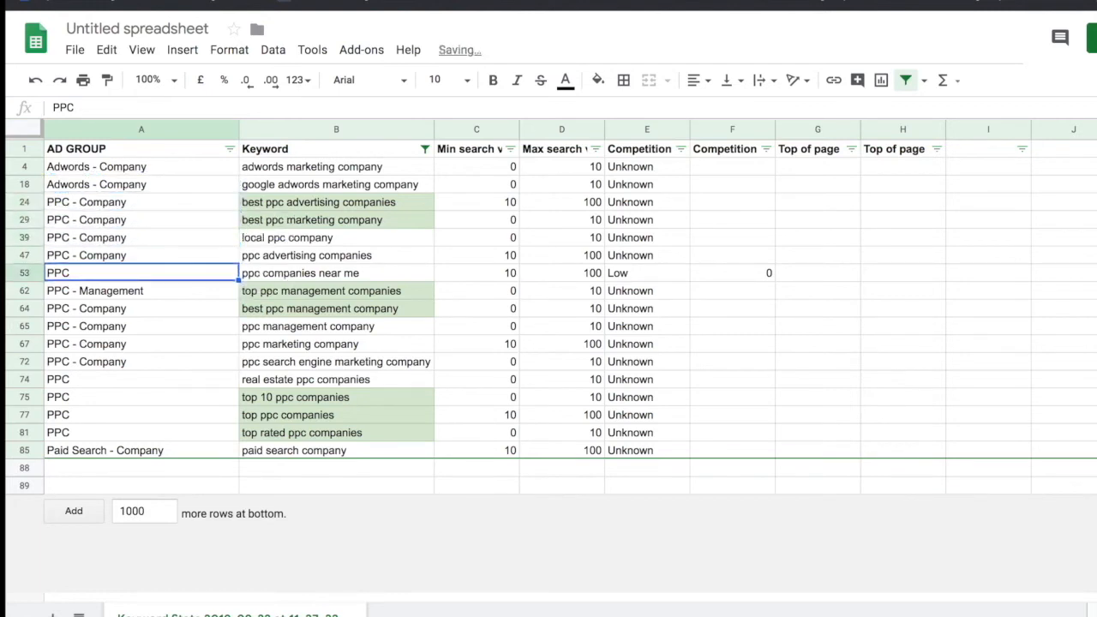
key(ctrl+v)
Paste the PPC - Company label onto the real estate, top 10, top and top rated ppc companies rows.
key(Down)
key(Down)
key(Down)
key(Down)
key(Down)
key(Down)
key(ctrl+v)
key(Down)
key(ctrl+v)
key(Down)
key(ctrl+v)
key(Down)
key(ctrl+v)
key(Down)
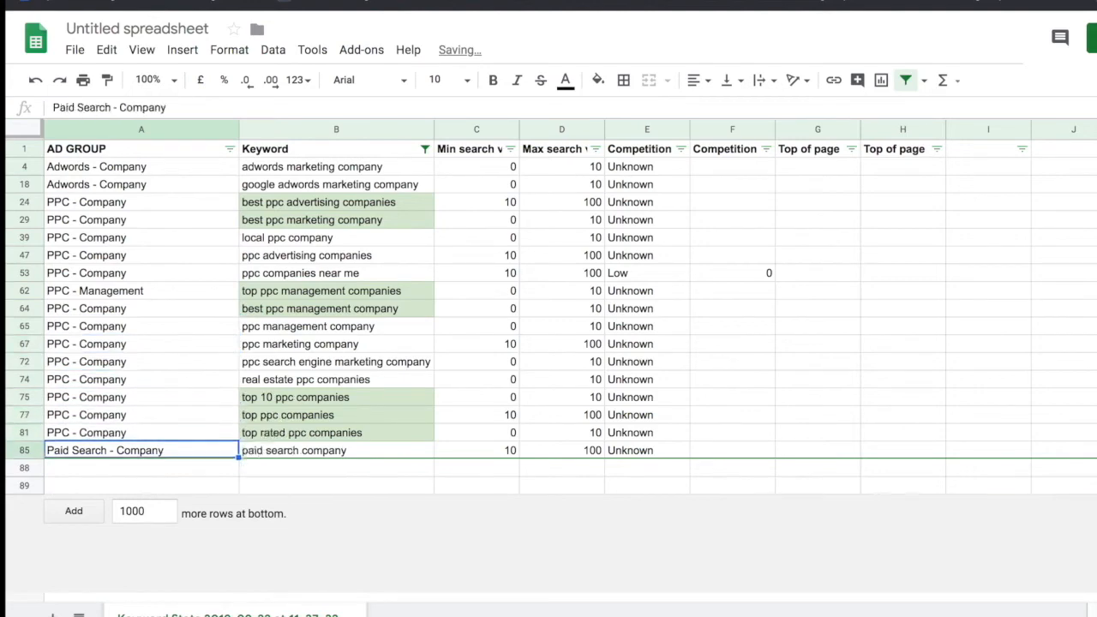
Clear the comp filter on the Keyword column and turn a fresh filter back on for the full list.
key(Down)
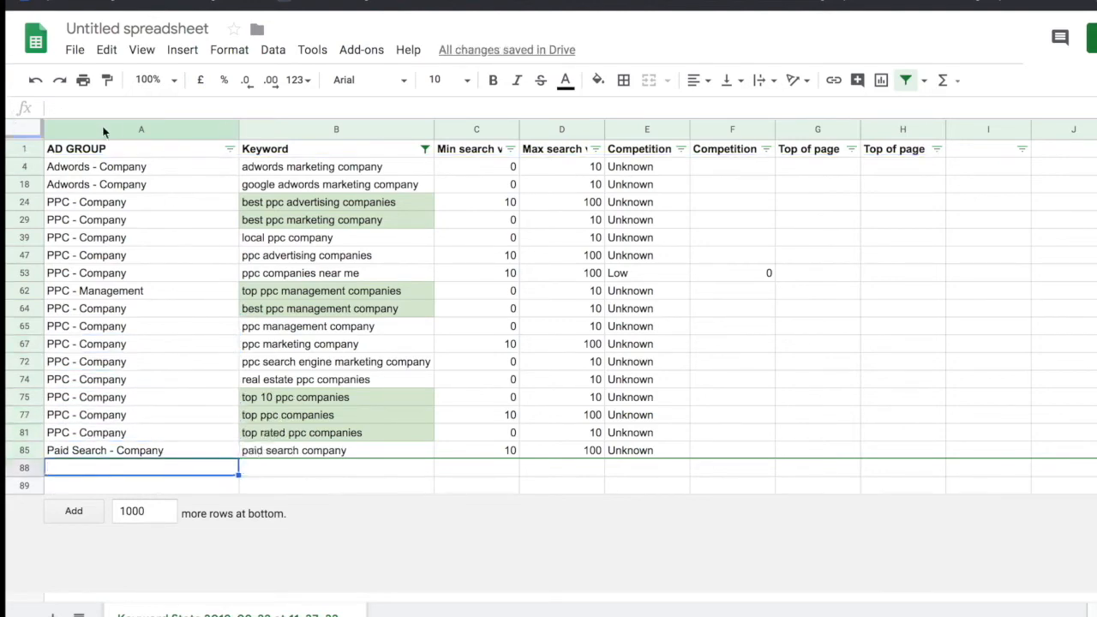
click(21, 150)
click(906, 80)
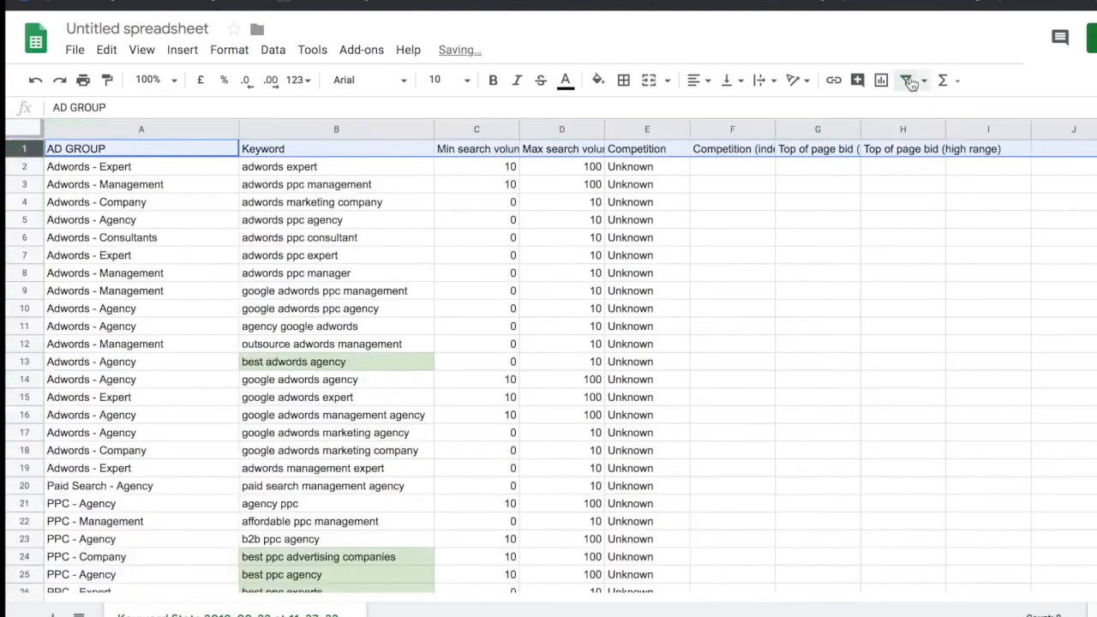
click(906, 80)
Set the ad group of the outsource ppc keyword to PPC - Outsource.
scroll(332, 343, down, 8)
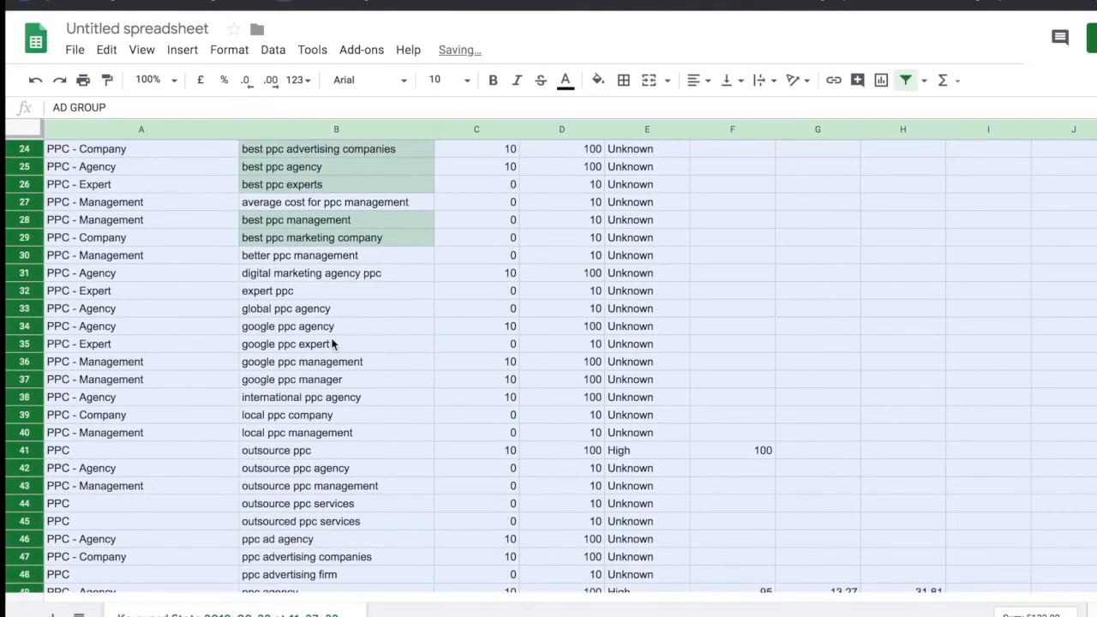
click(271, 432)
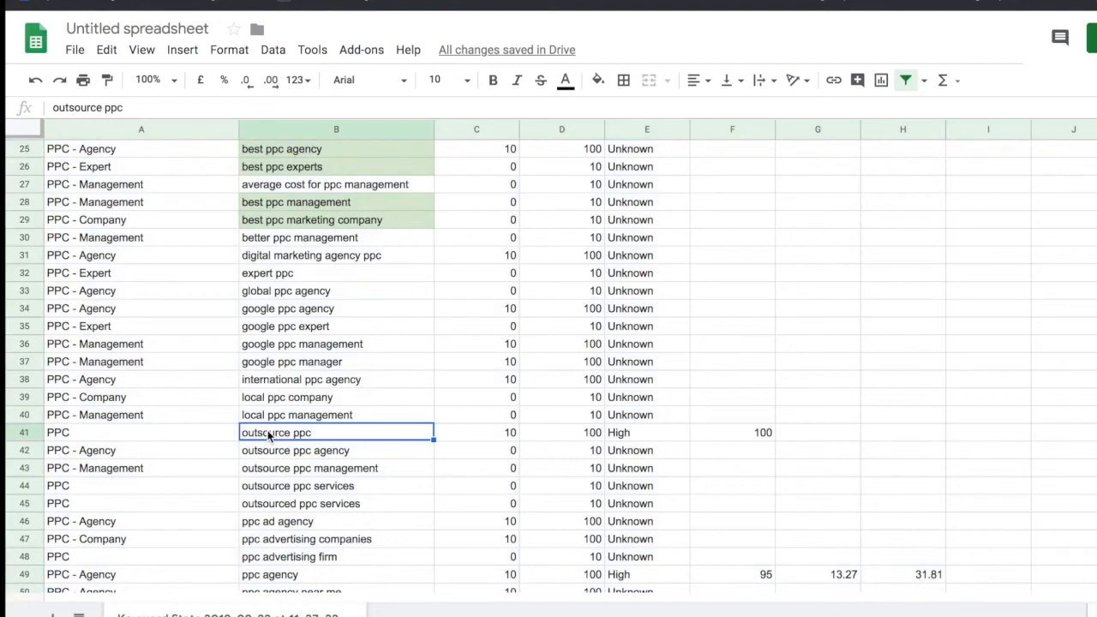
double_click(142, 435)
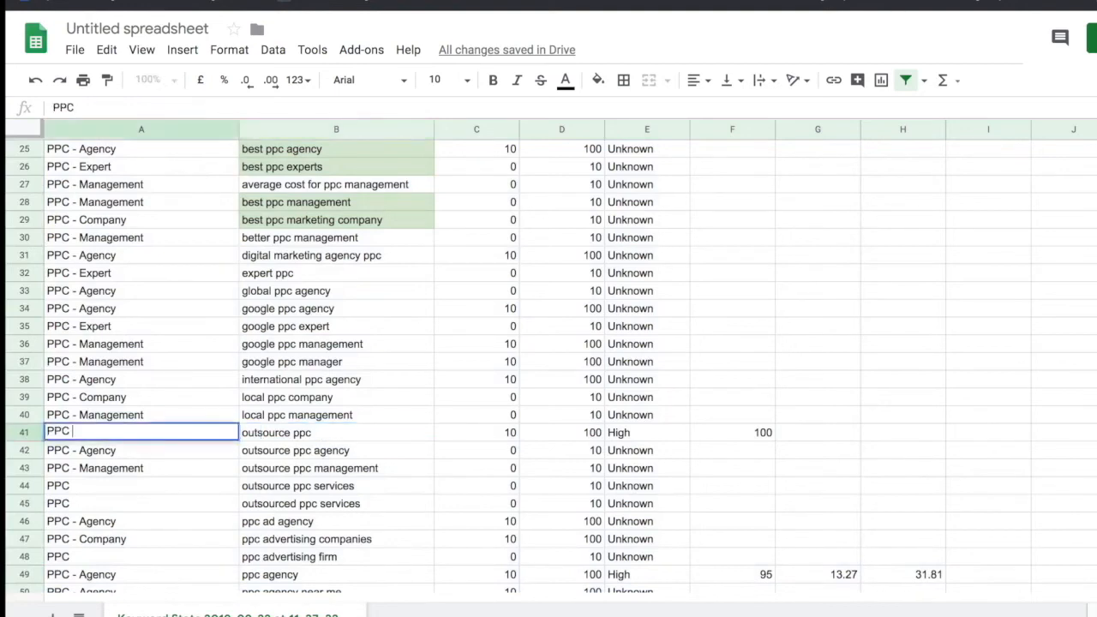
text(- Outsource)
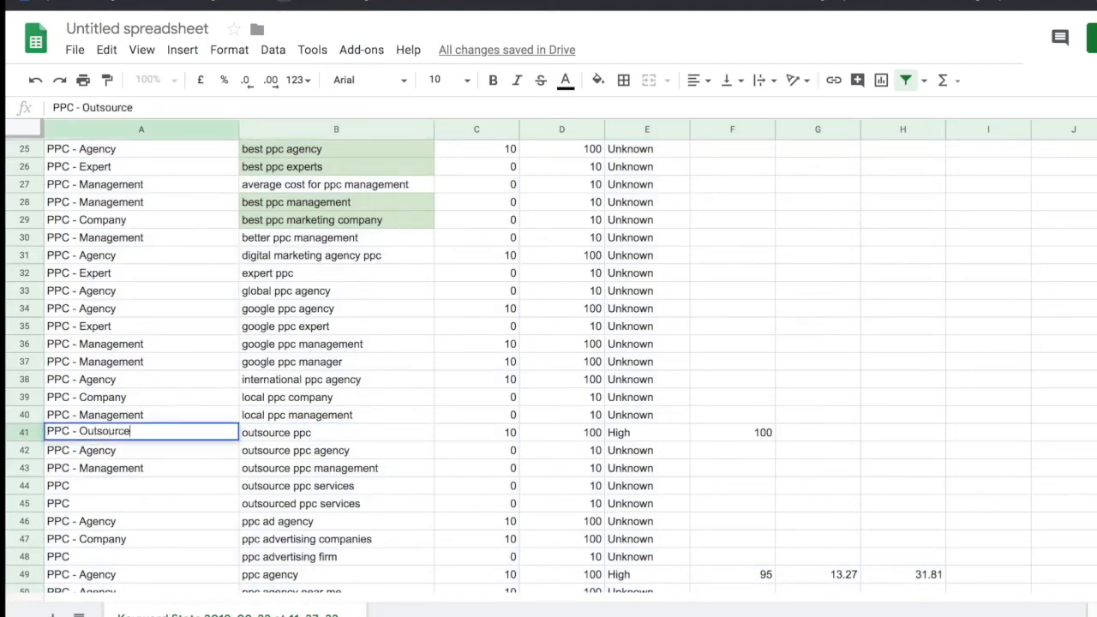
key(Return)
Copy the PPC - Outsource label to the outsource ppc agency, outsource ppc management, outsource ppc services and outsourced ppc services rows.
click(140, 435)
key(ctrl+c)
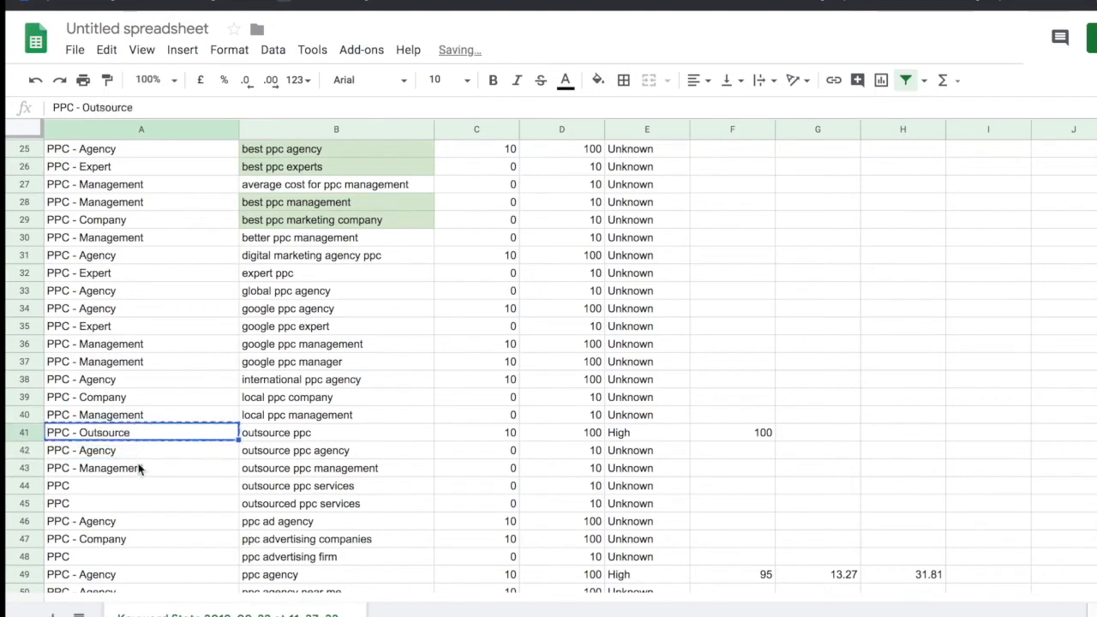
click(142, 456)
key(ctrl+v)
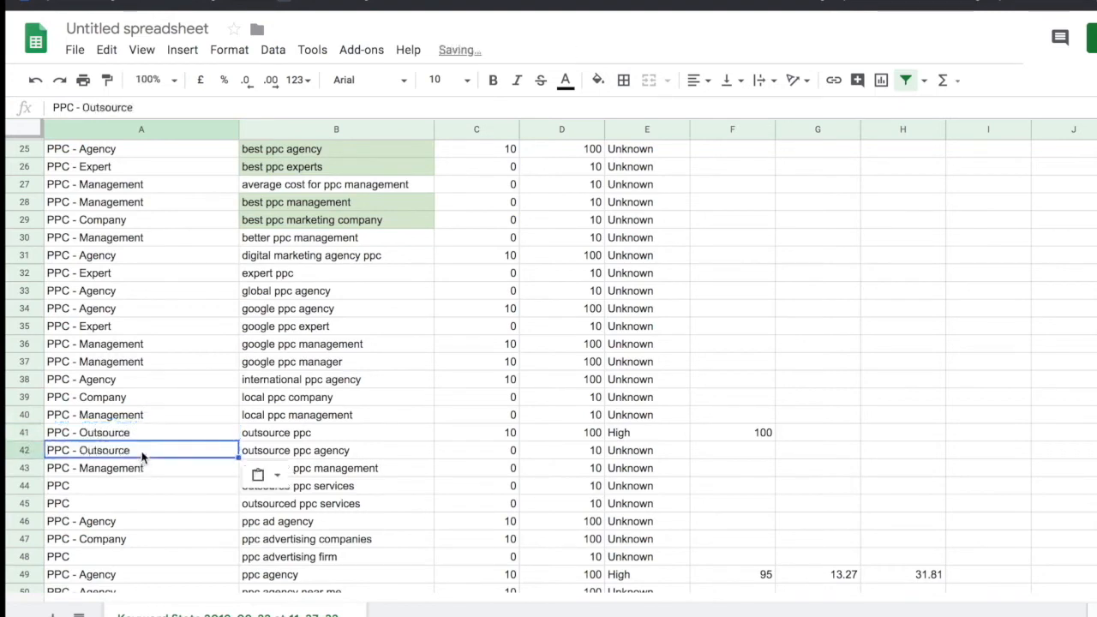
click(133, 467)
key(ctrl+v)
click(147, 487)
key(ctrl+v)
click(153, 511)
key(ctrl+v)
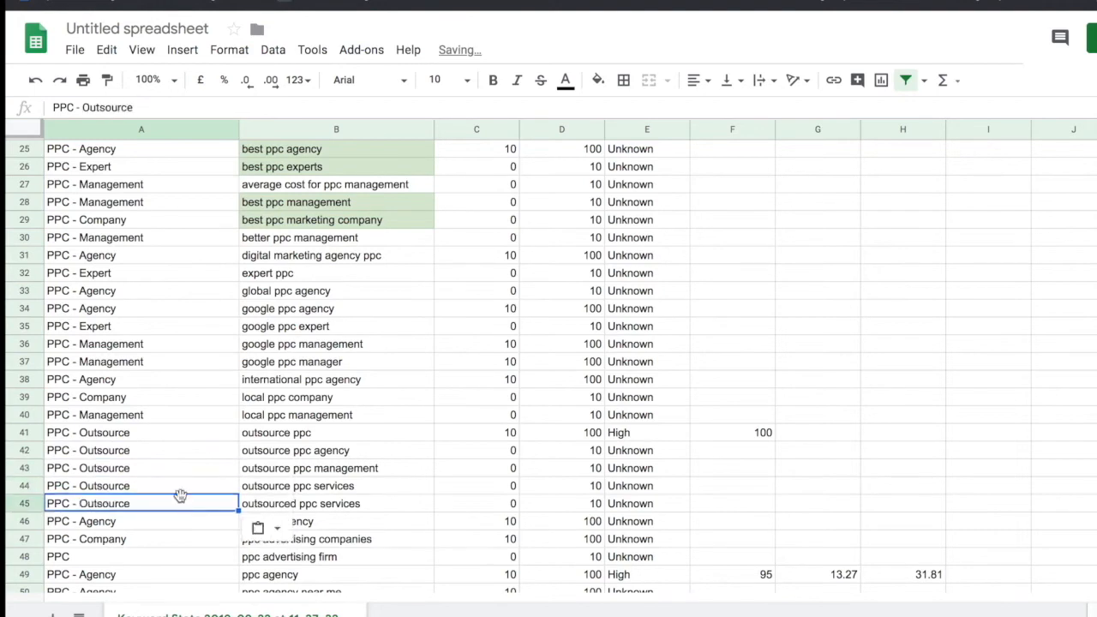
drag(269, 439, 266, 508)
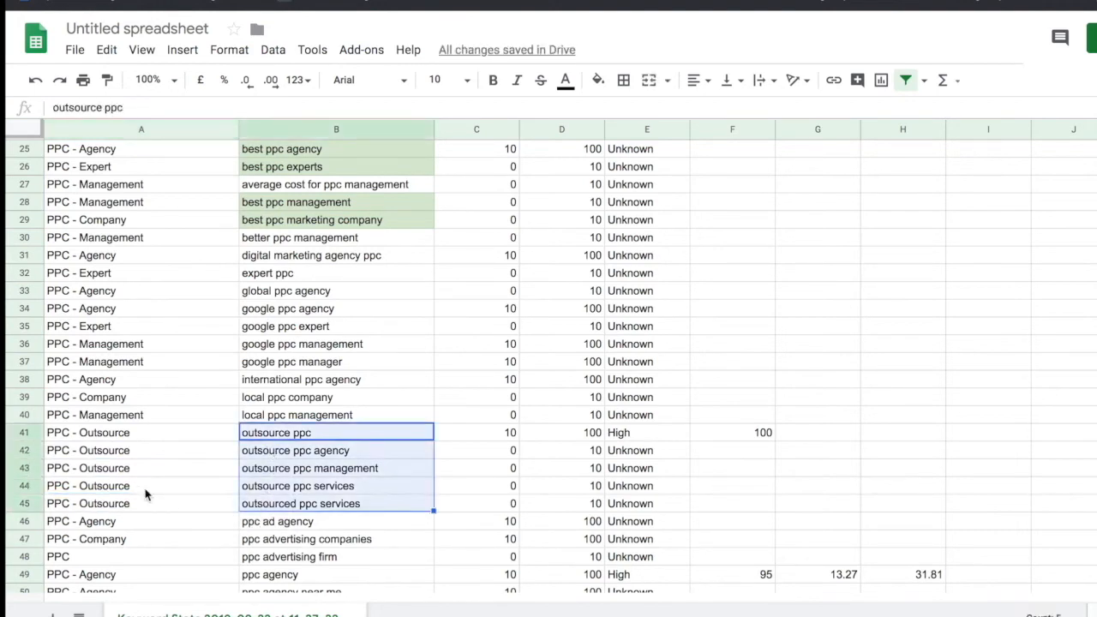
scroll(147, 489, down, 2)
drag(118, 332, 251, 402)
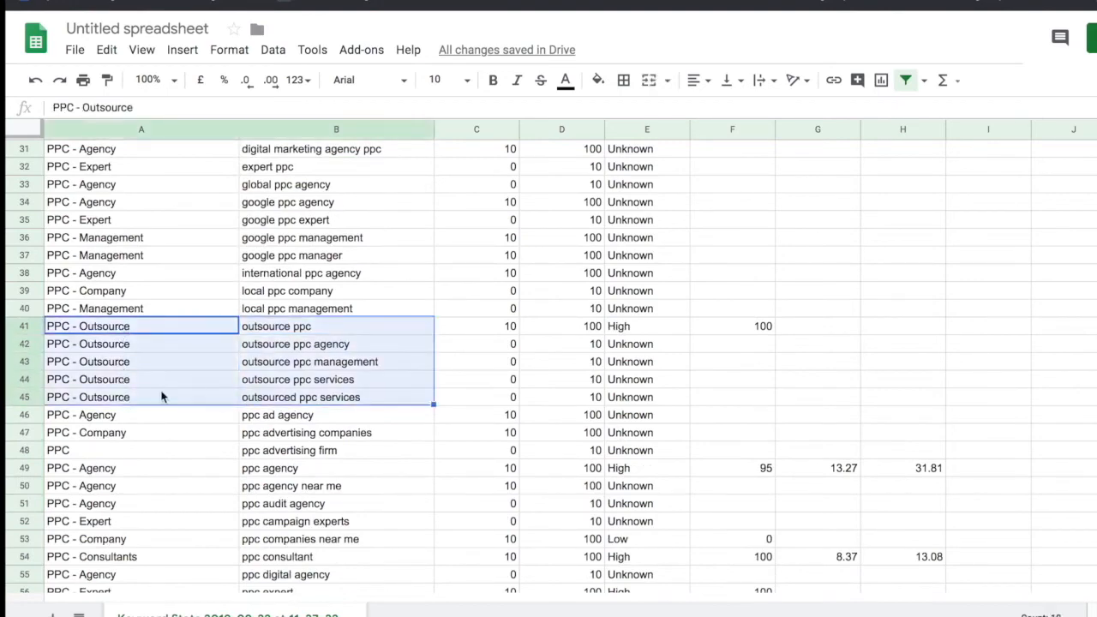
Set the ad group of the ppc advertising firm keyword to PPC - Firm.
scroll(287, 464, down, 3)
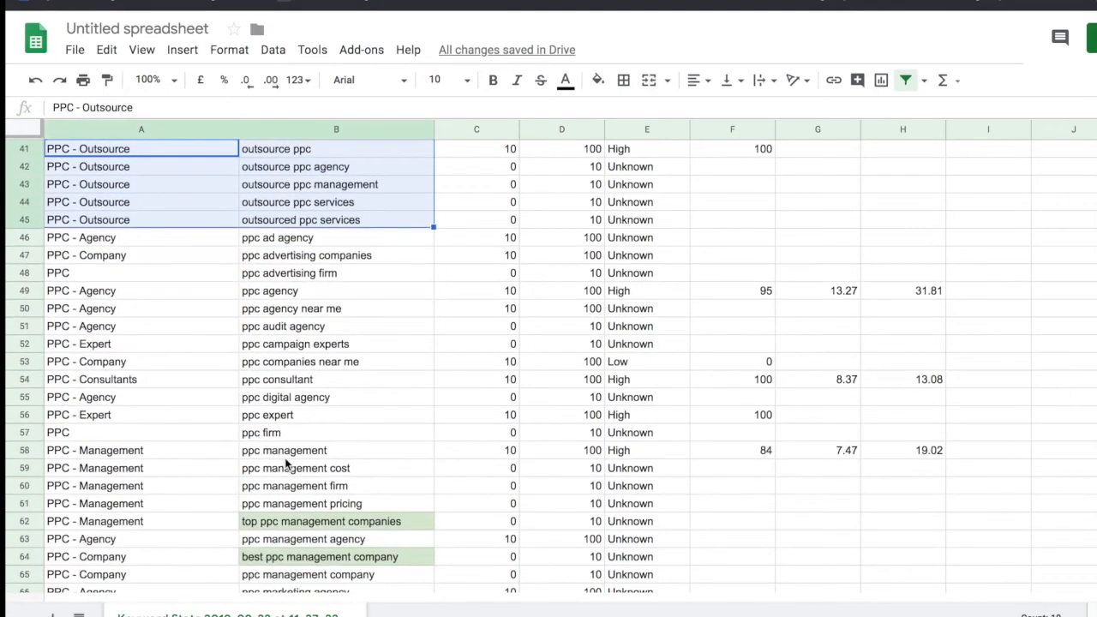
scroll(290, 440, down, 2)
scroll(290, 435, up, 4)
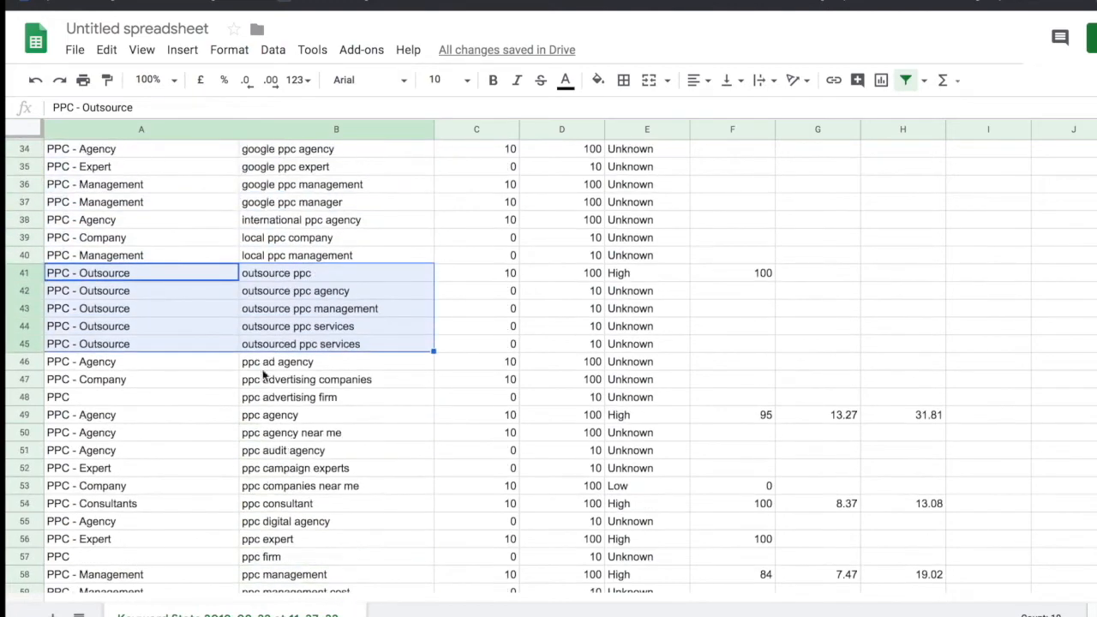
double_click(116, 402)
text(- Fir)
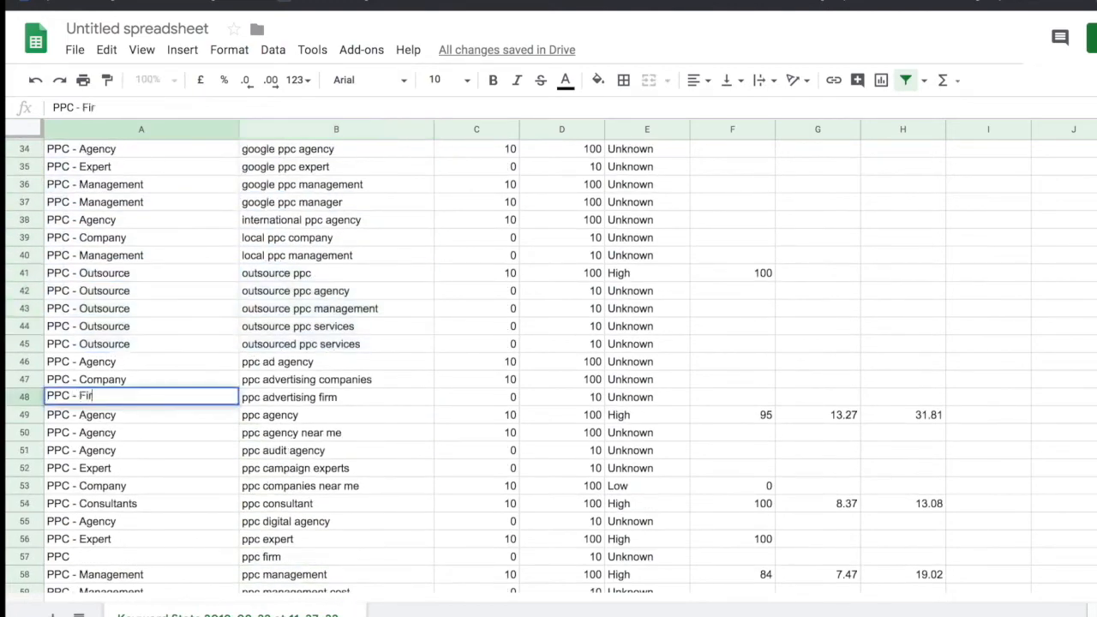
text(m)
key(Return)
Copy the PPC - Firm label to the ppc firm and ppc marketing firm rows.
click(115, 401)
key(ctrl+c)
key(Down)
key(Down)
key(Down)
key(Down)
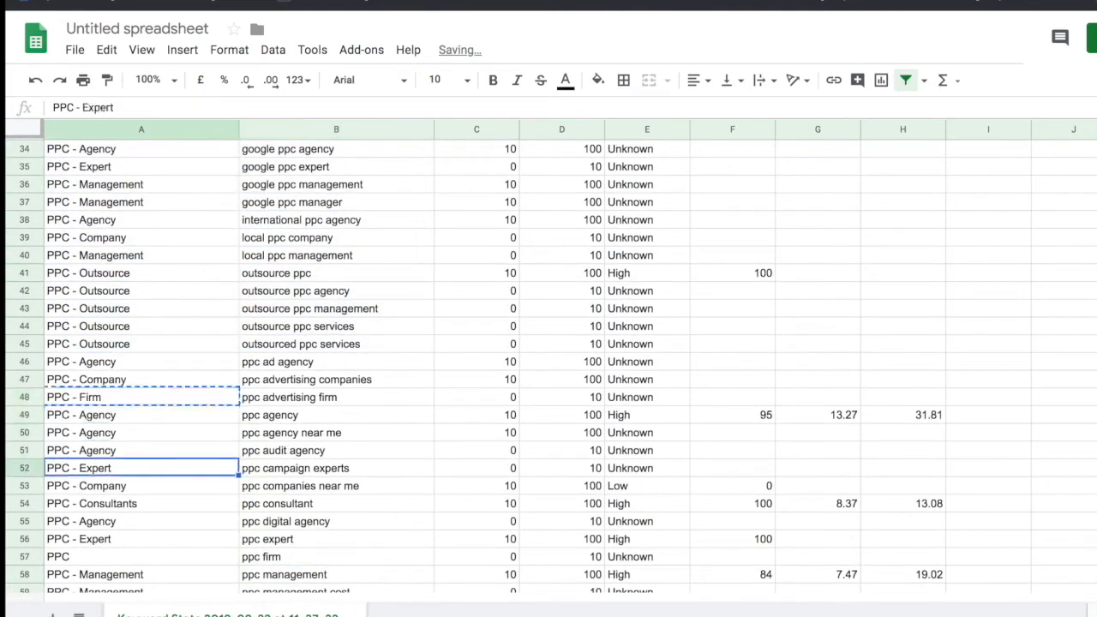
key(Down)
key(Down)
key(Down)
key(Down)
key(Down)
key(ctrl+v)
scroll(155, 417, down, 2)
scroll(155, 417, down, 4)
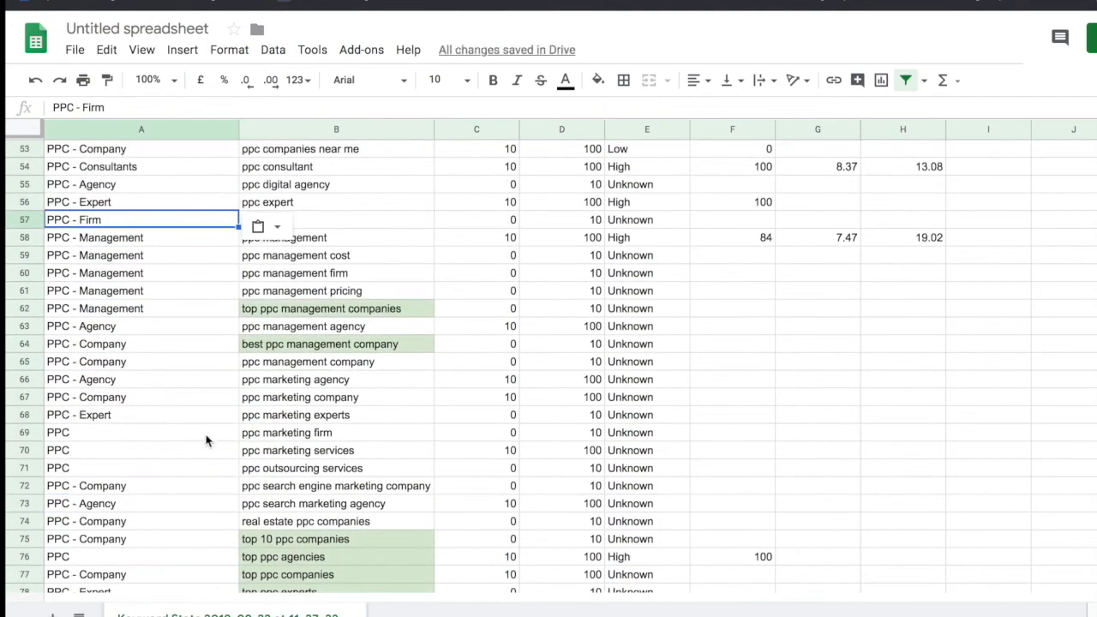
click(205, 436)
key(ctrl+v)
Set the ad group of the ppc marketing services keyword to PPC - Services, with the spelling correct.
double_click(140, 454)
text(- Serviuces)
key(Return)
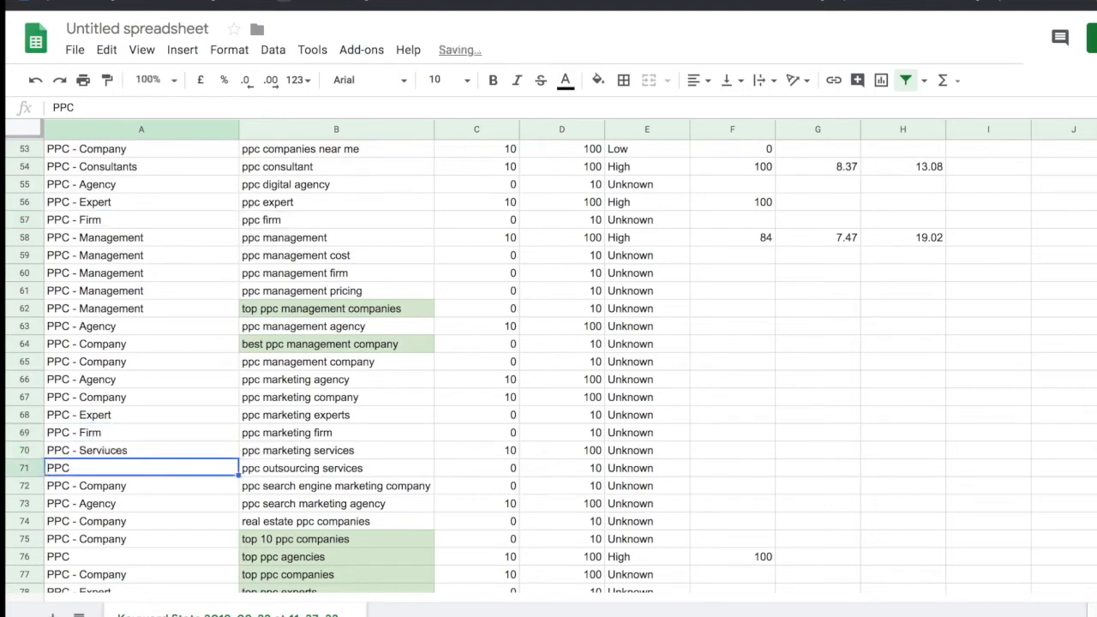
double_click(106, 454)
drag(78, 450, 267, 454)
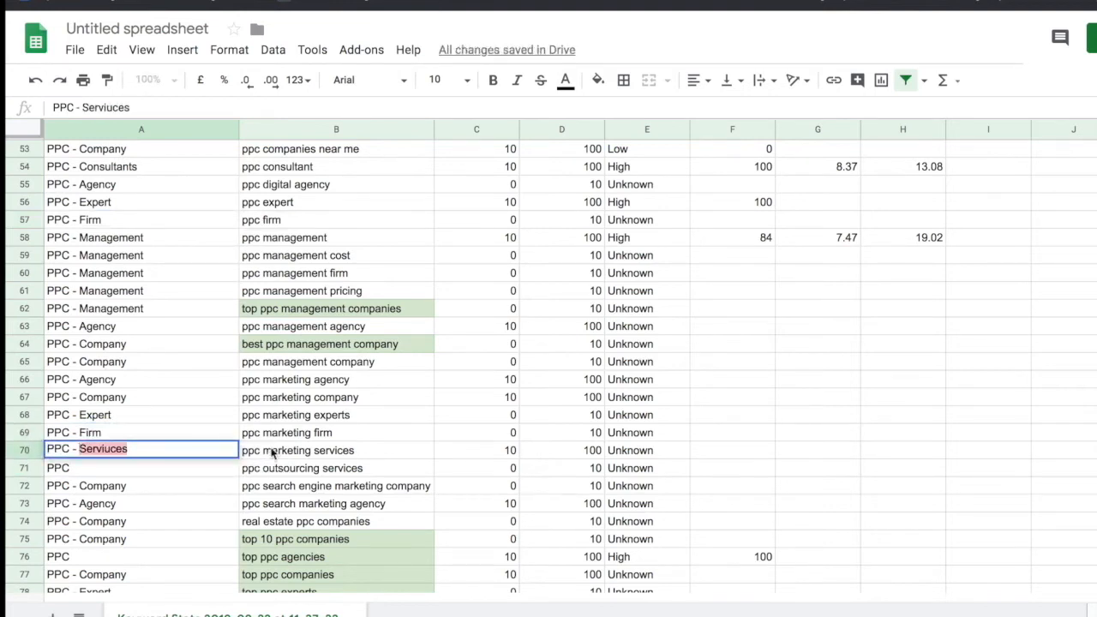
text(Services)
key(Return)
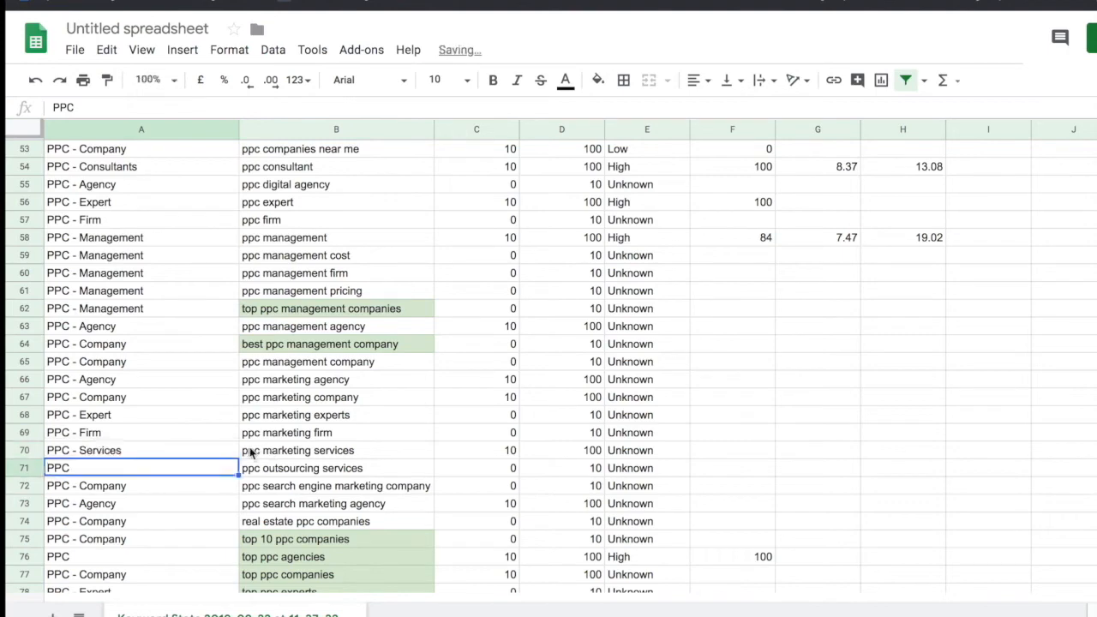
click(220, 451)
key(ctrl+c)
key(Down)
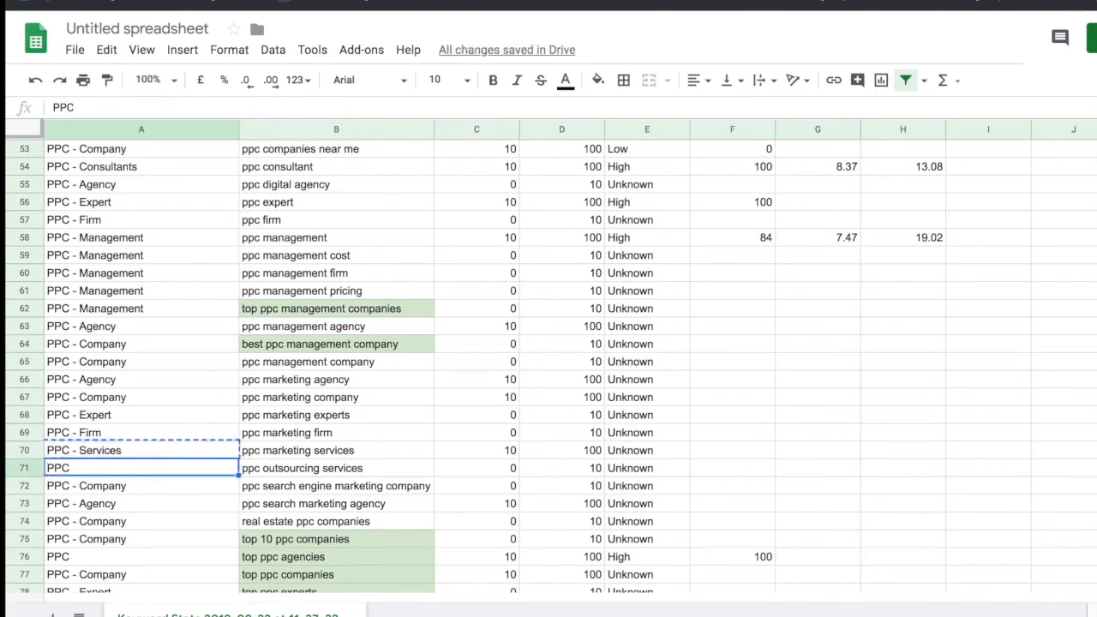
Copy the PPC - Outsource label from the outsourced ppc services row to the ppc outsourcing services row.
scroll(163, 261, up, 5)
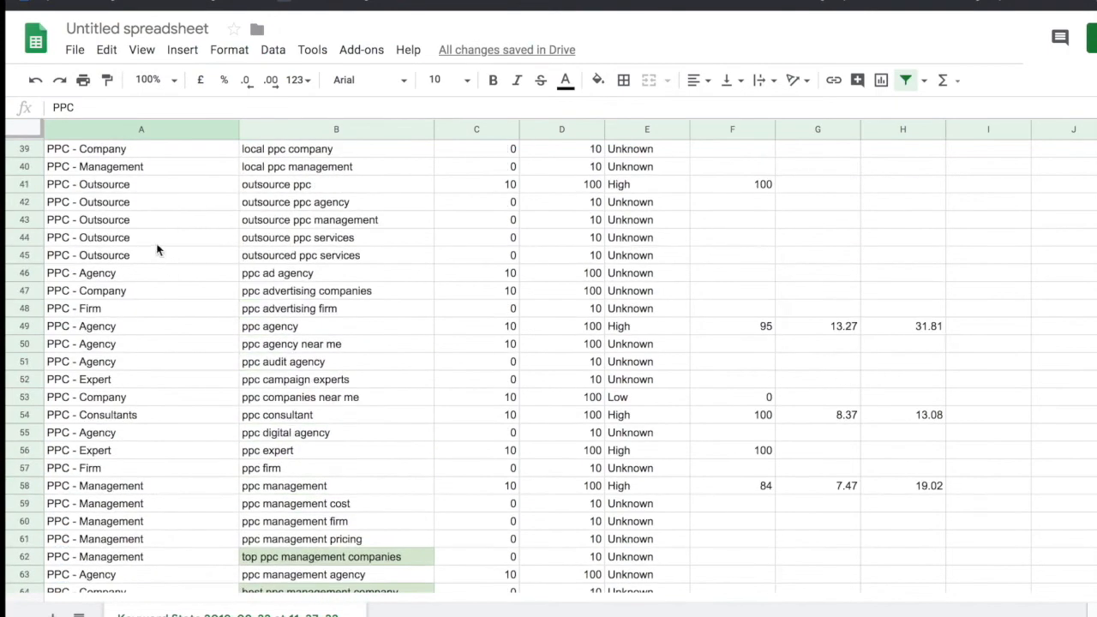
click(158, 250)
scroll(184, 314, down, 5)
click(194, 466)
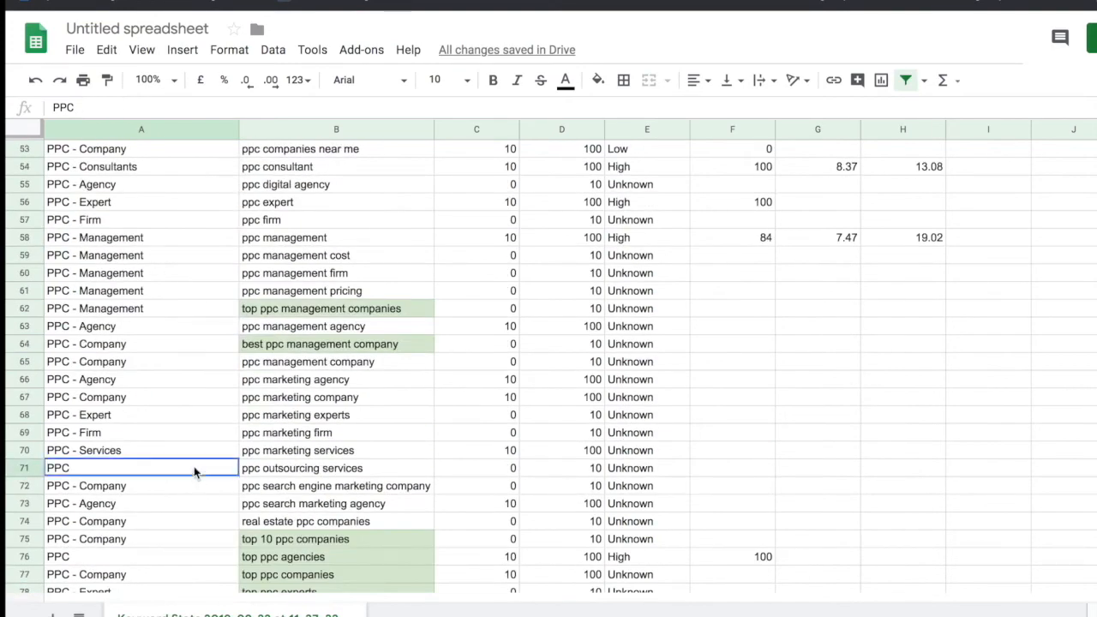
key(ctrl+v)
Set the ad group of the top ppc agencies keyword to PPC - Agency.
scroll(193, 466, down, 3)
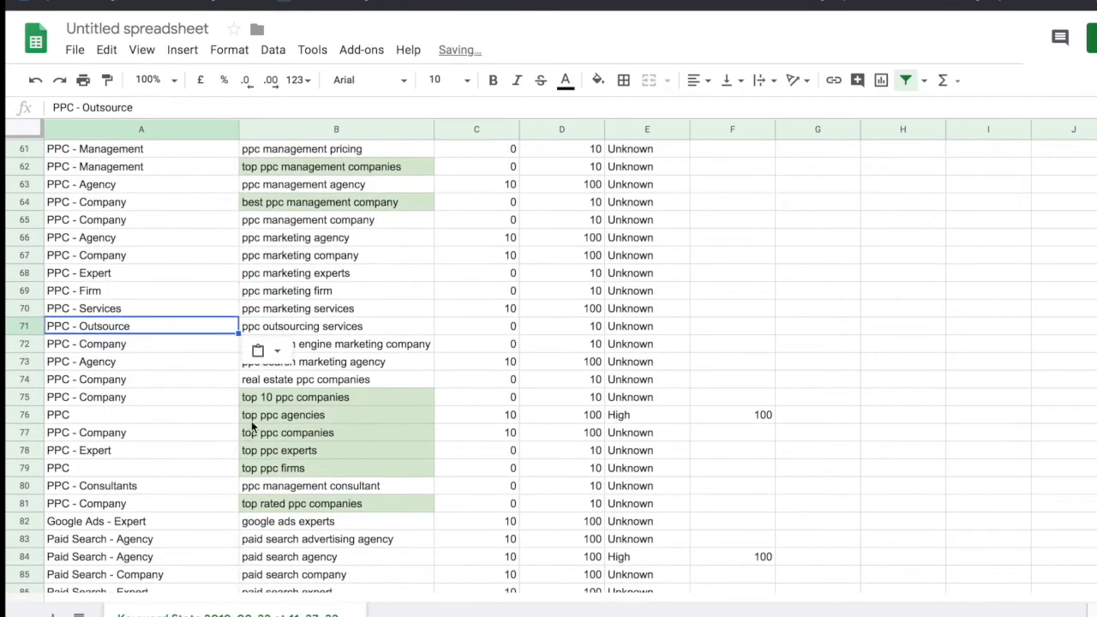
double_click(208, 423)
text(- Agency)
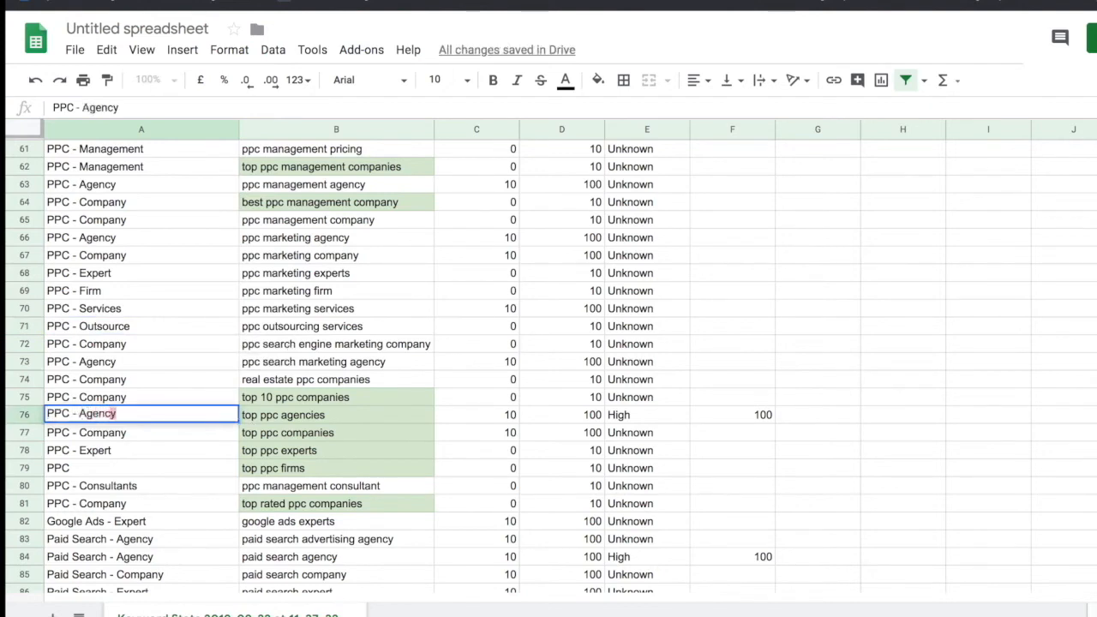
key(Return)
Set the ad group of the top ppc firms keyword to PPC - Firm.
double_click(165, 467)
text(- fiurm)
key(BackSpace)
key(BackSpace)
key(BackSpace)
key(BackSpace)
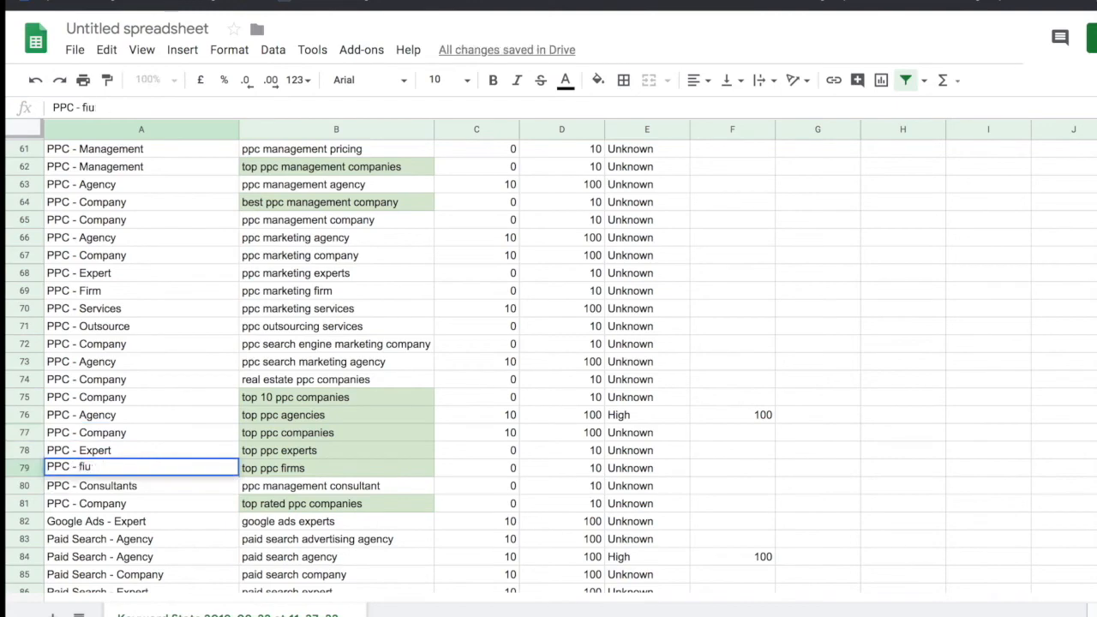
text(irm)
key(Return)
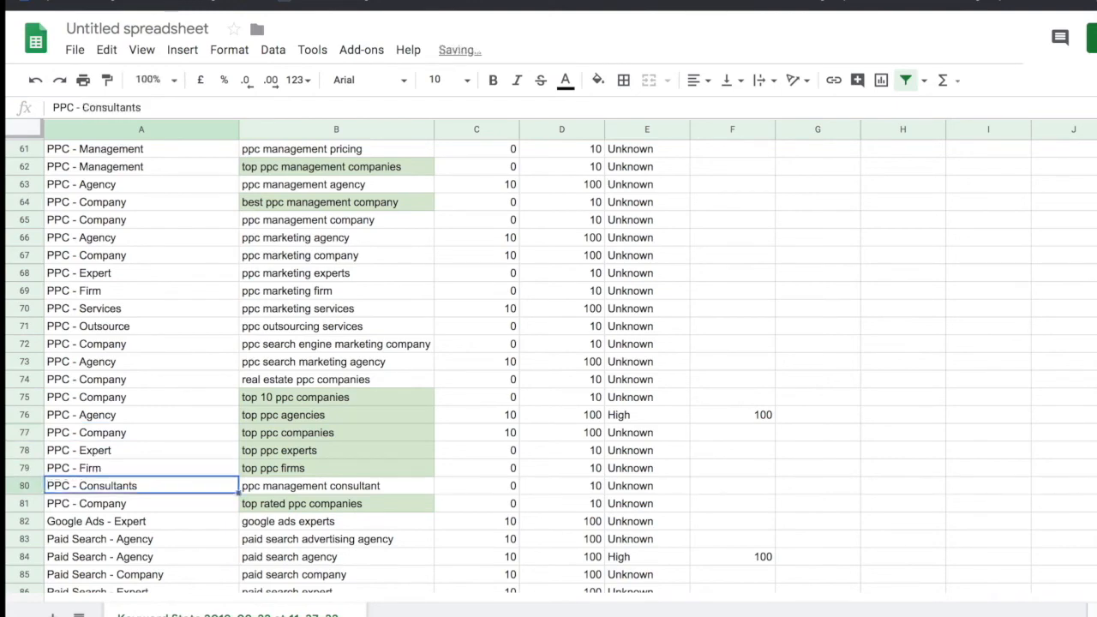
Check the remaining ad group labels, select the whole sheet and remove its filter.
scroll(165, 478, down, 2)
scroll(167, 481, up, 15)
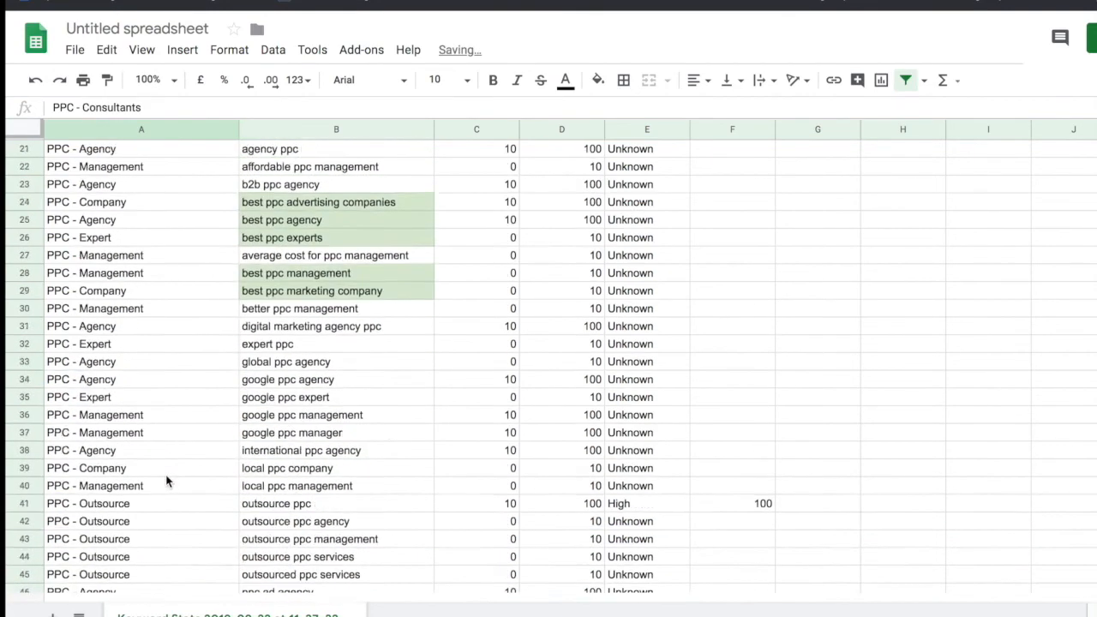
click(24, 130)
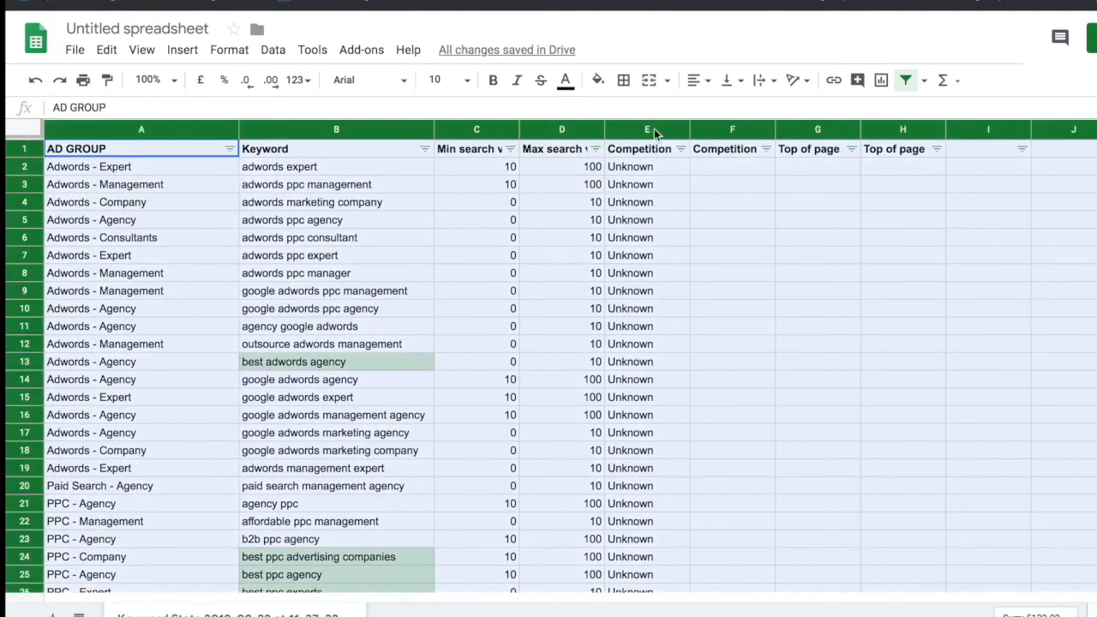
click(907, 82)
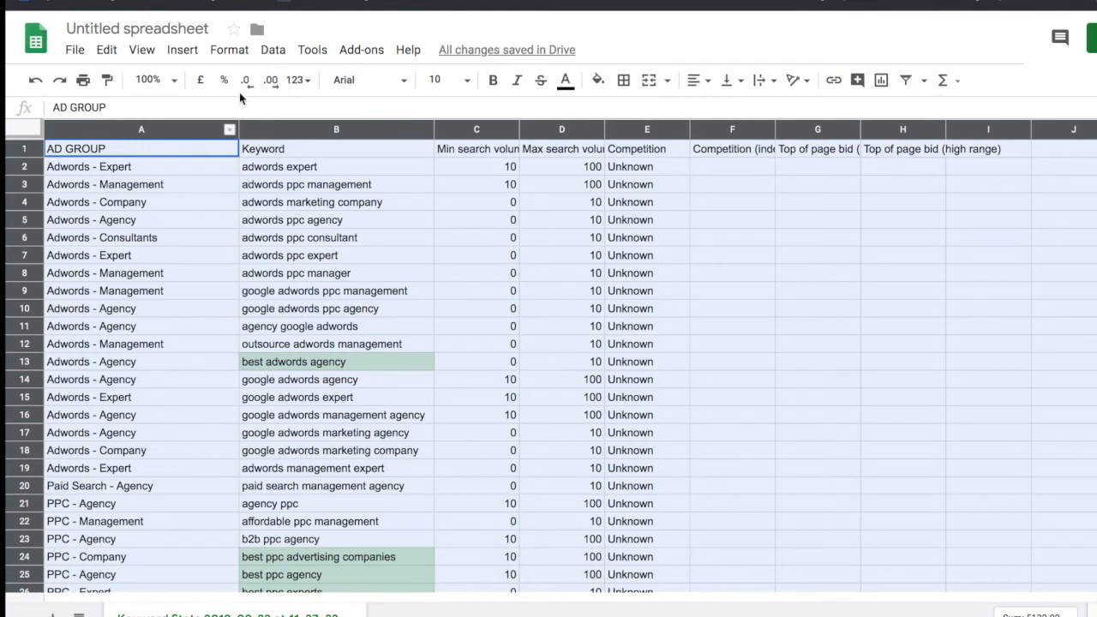
Sort the selected range by column A and then by column B, both A → Z.
click(273, 51)
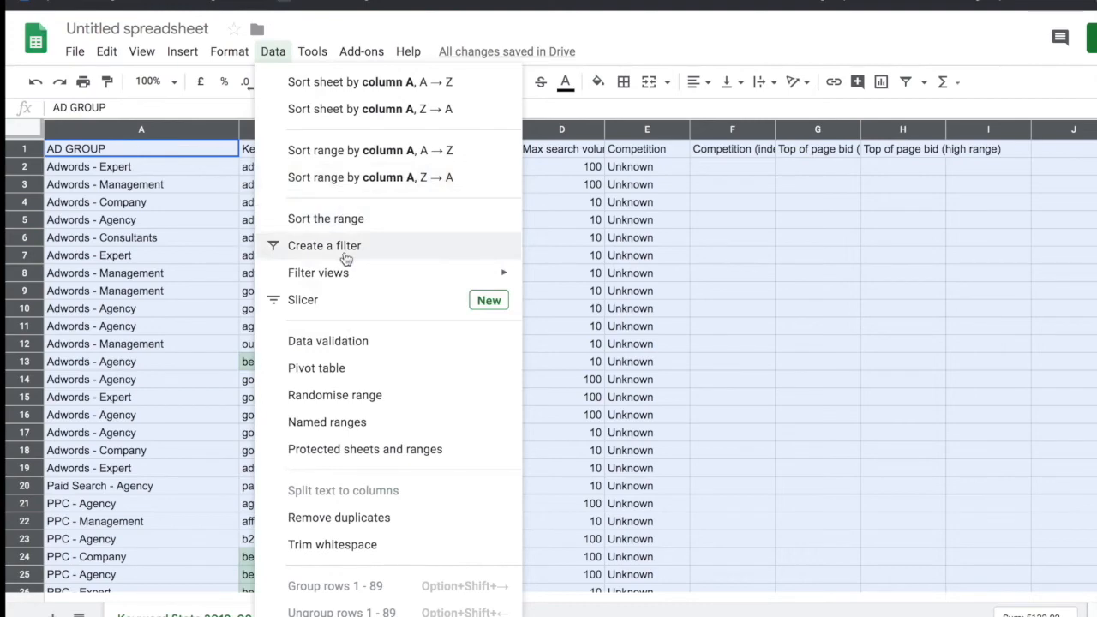
key(Escape)
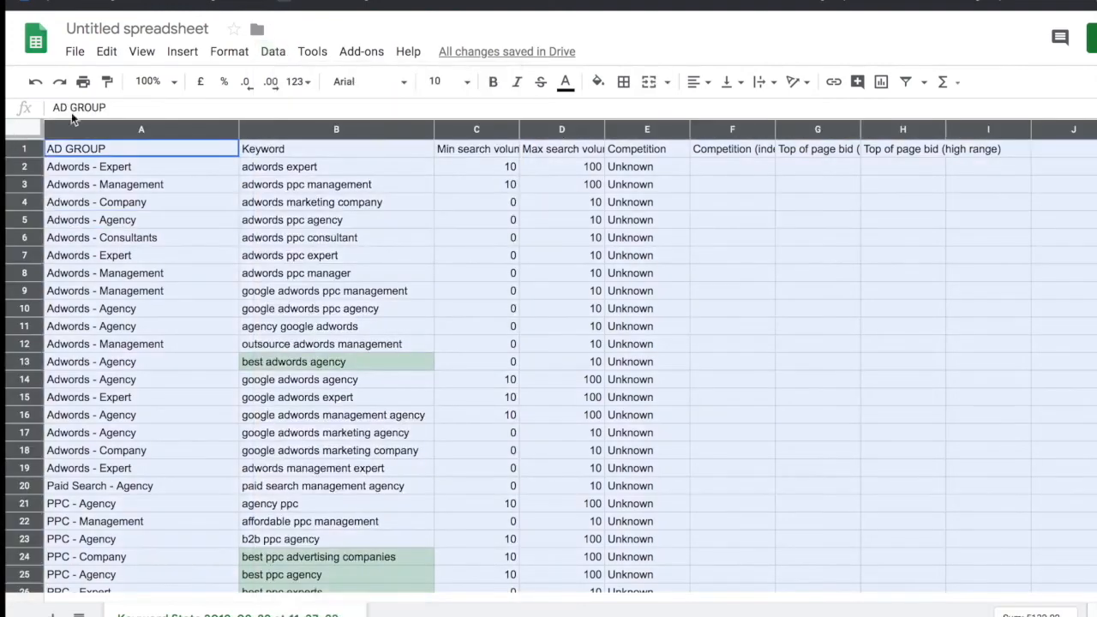
click(271, 51)
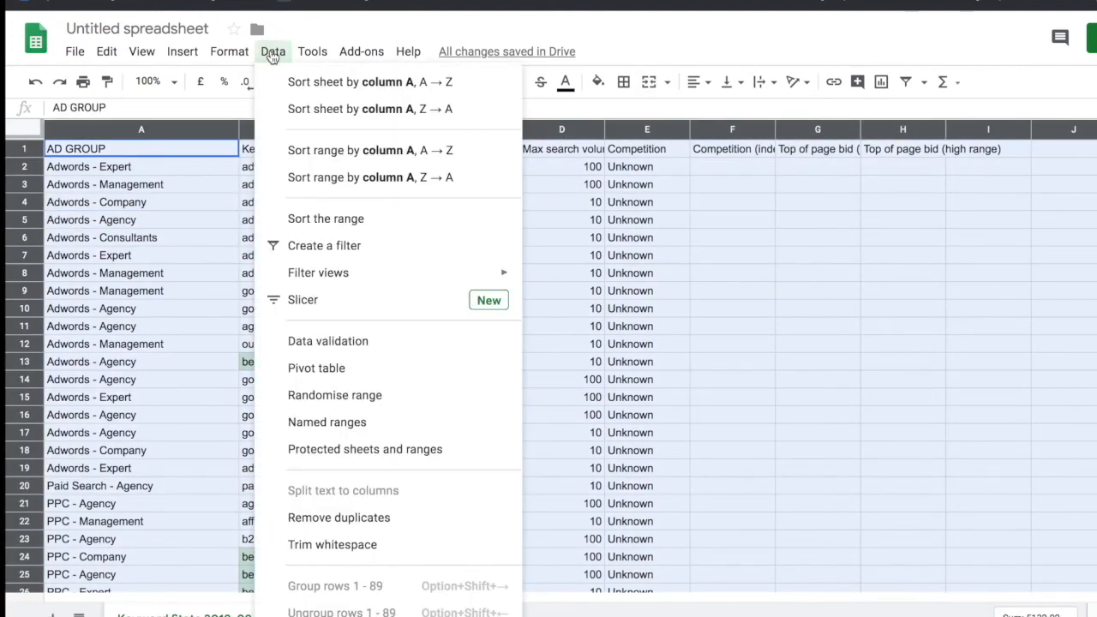
click(333, 225)
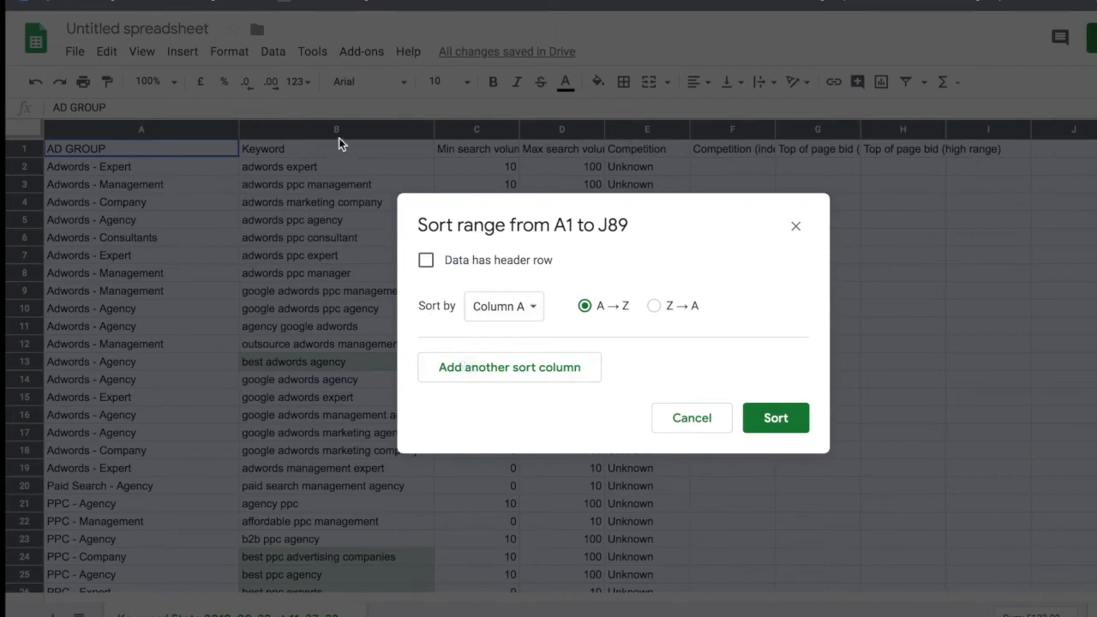
click(524, 368)
click(519, 370)
click(519, 394)
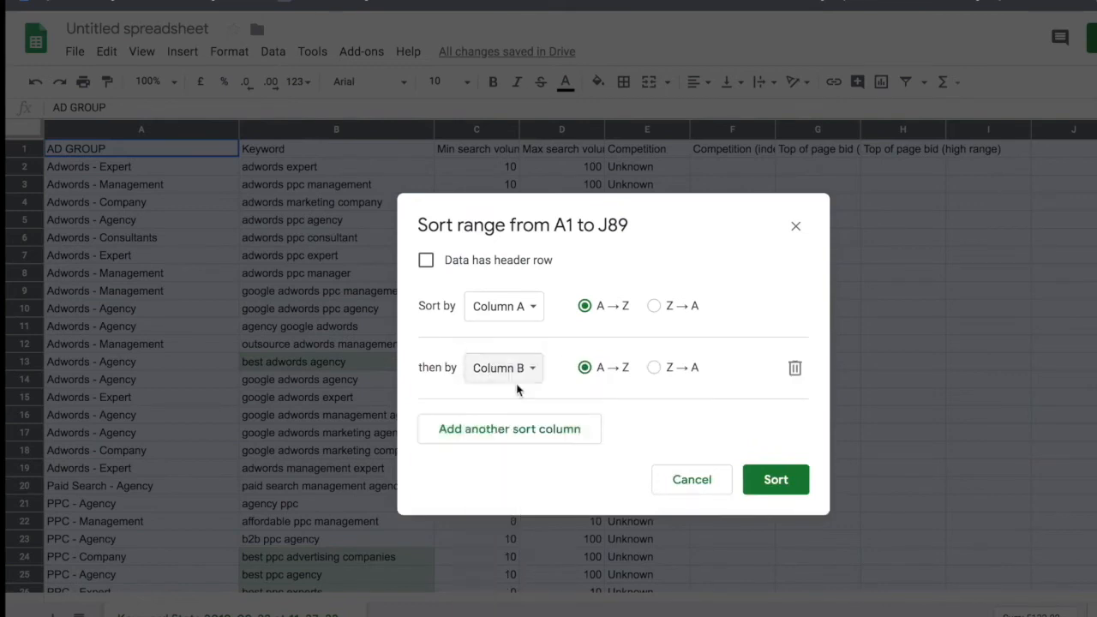
click(761, 481)
click(142, 223)
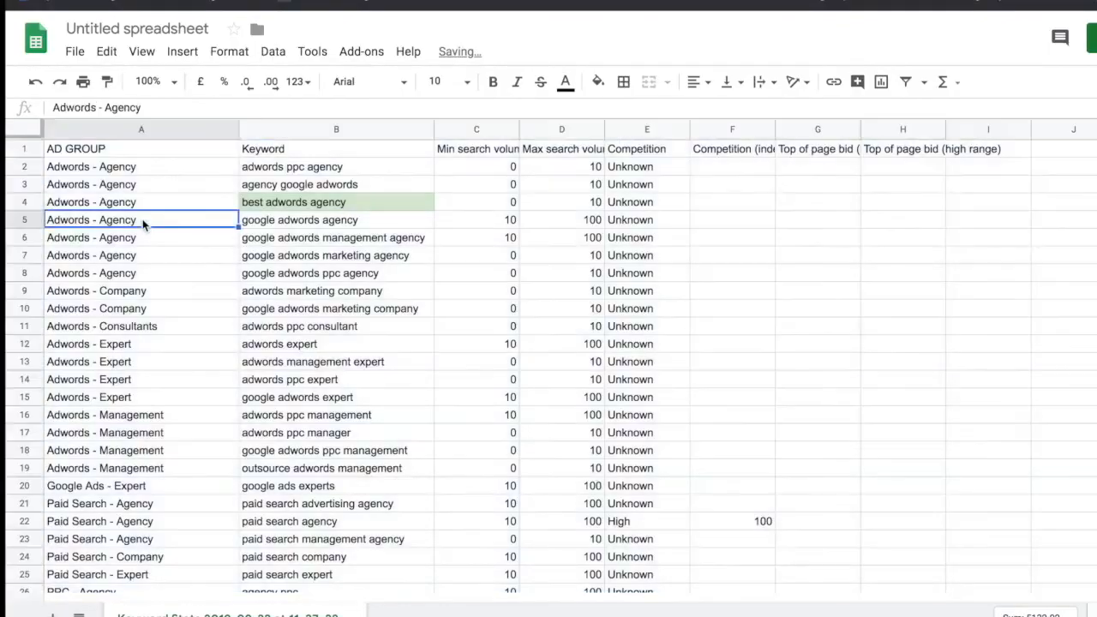
Review the sorted Adwords, Google Ads and Paid Search ad group labels against their keywords.
drag(100, 172, 94, 189)
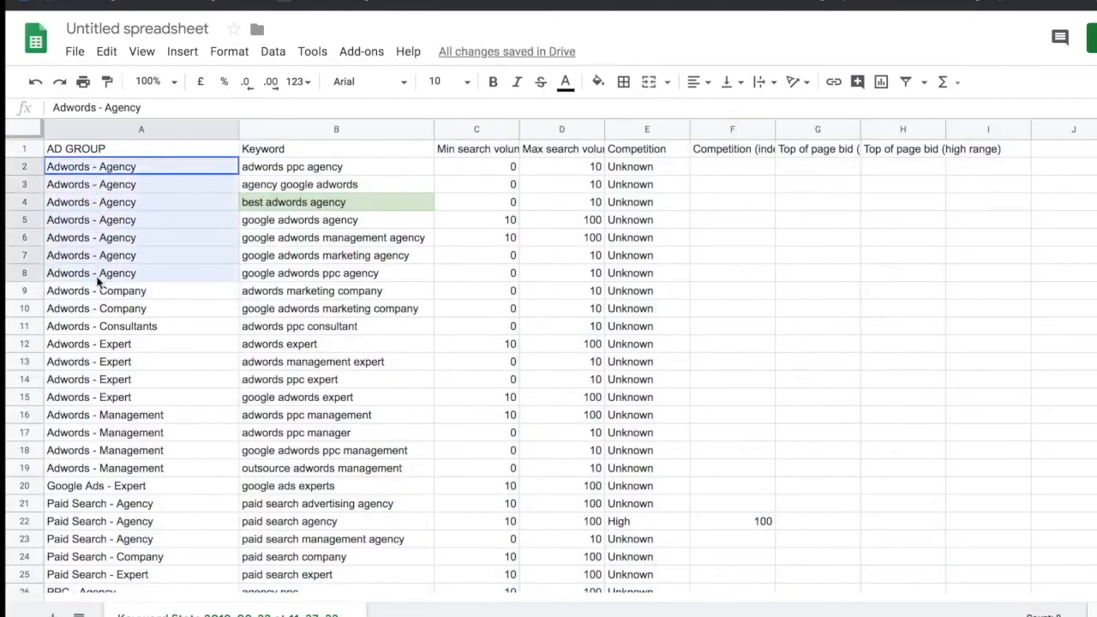
drag(277, 282, 276, 190)
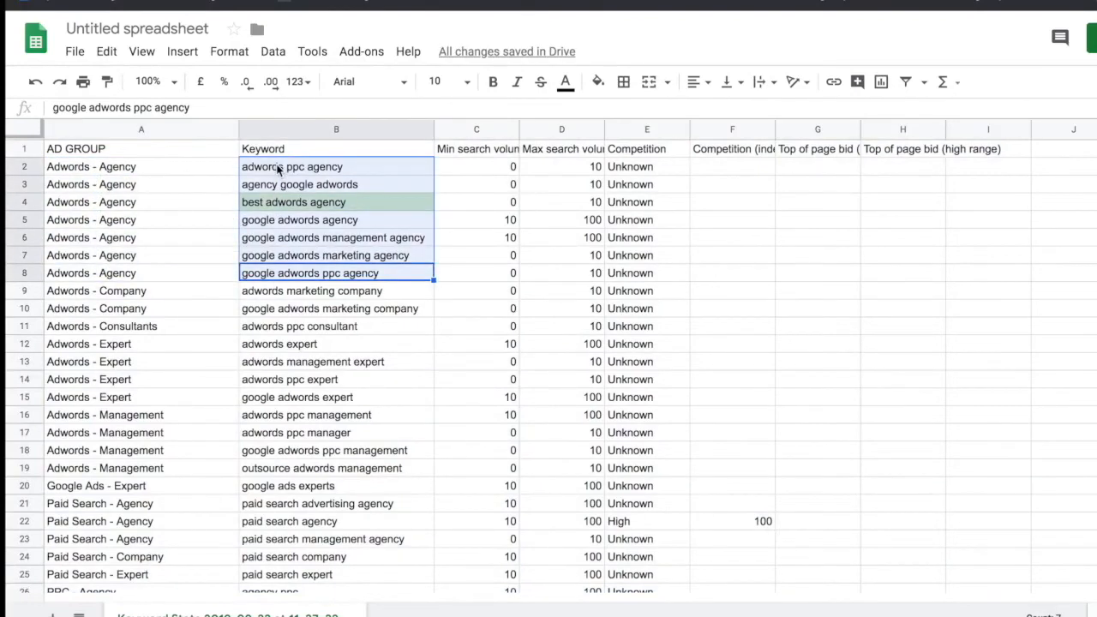
drag(191, 300, 254, 313)
drag(181, 331, 221, 417)
click(204, 348)
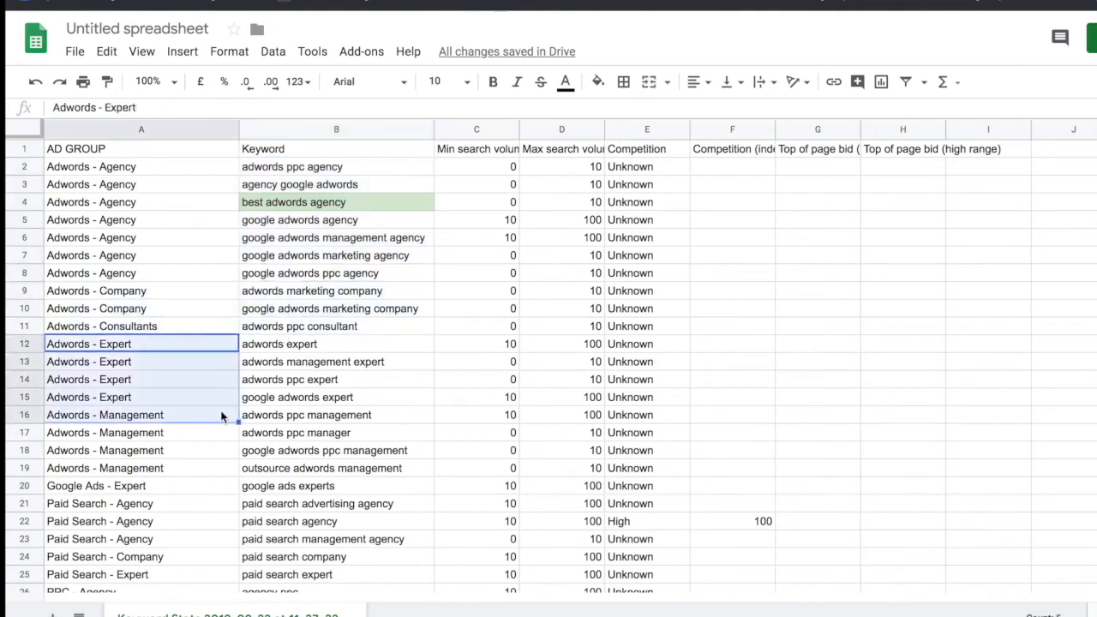
click(182, 442)
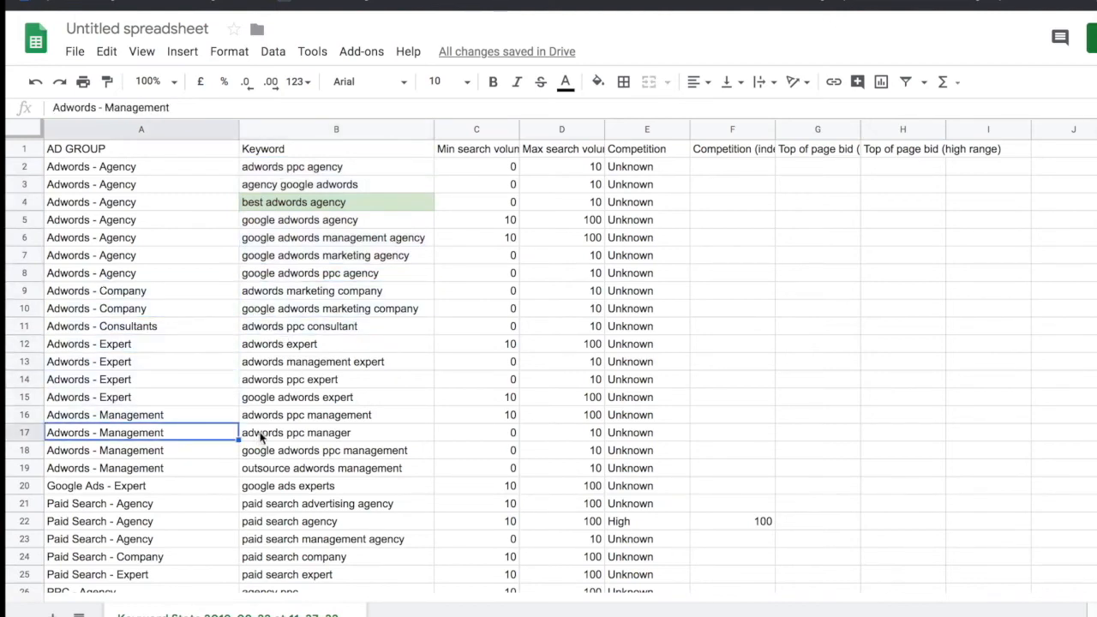
click(262, 435)
click(175, 450)
click(245, 454)
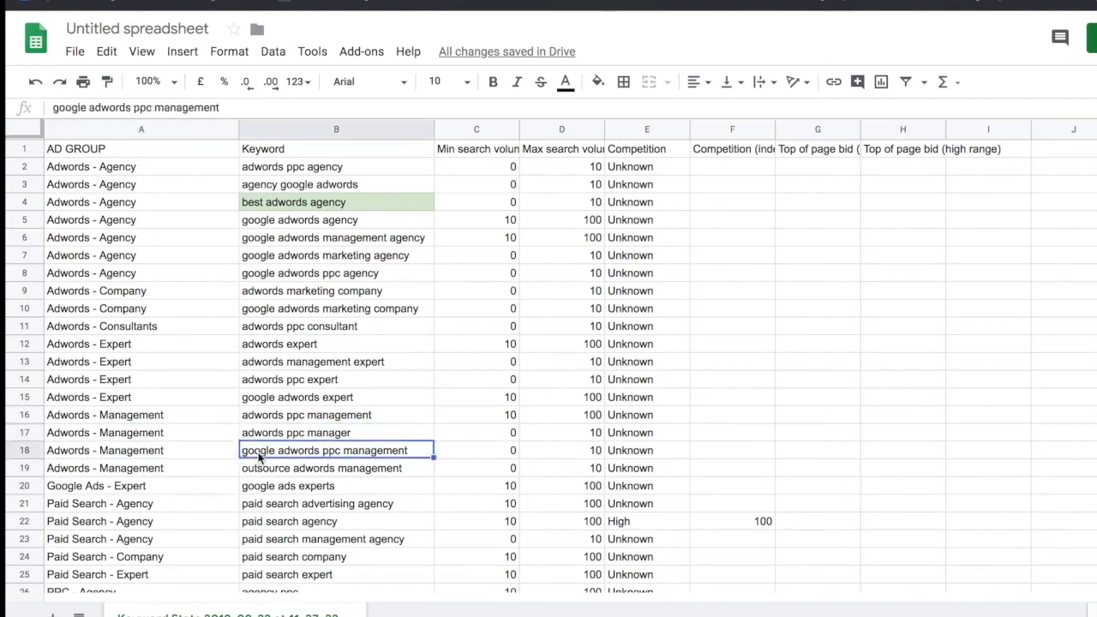
scroll(177, 442, down, 1)
click(158, 433)
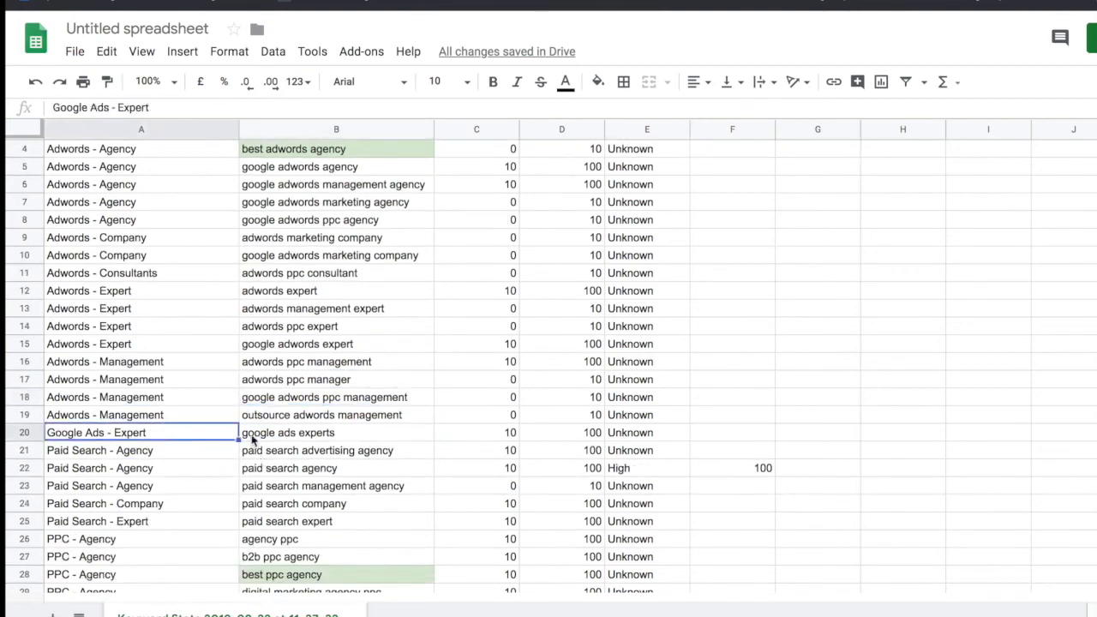
click(251, 438)
click(190, 452)
scroll(290, 457, down, 5)
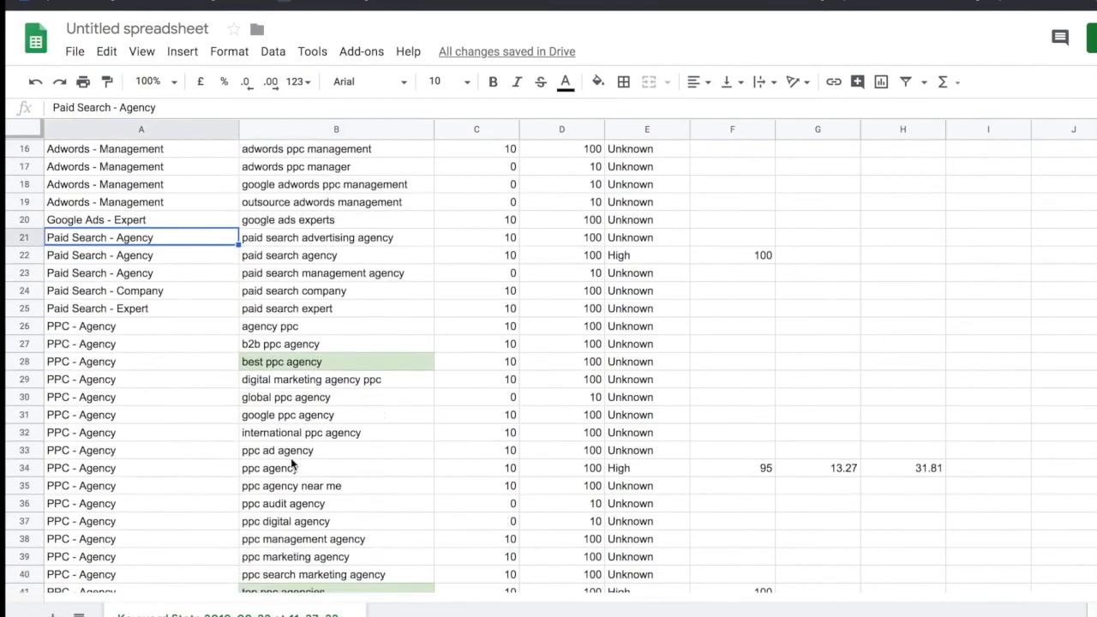
Delete the whole row of the ppc audit agency keyword in the PPC - Agency ad group.
click(67, 418)
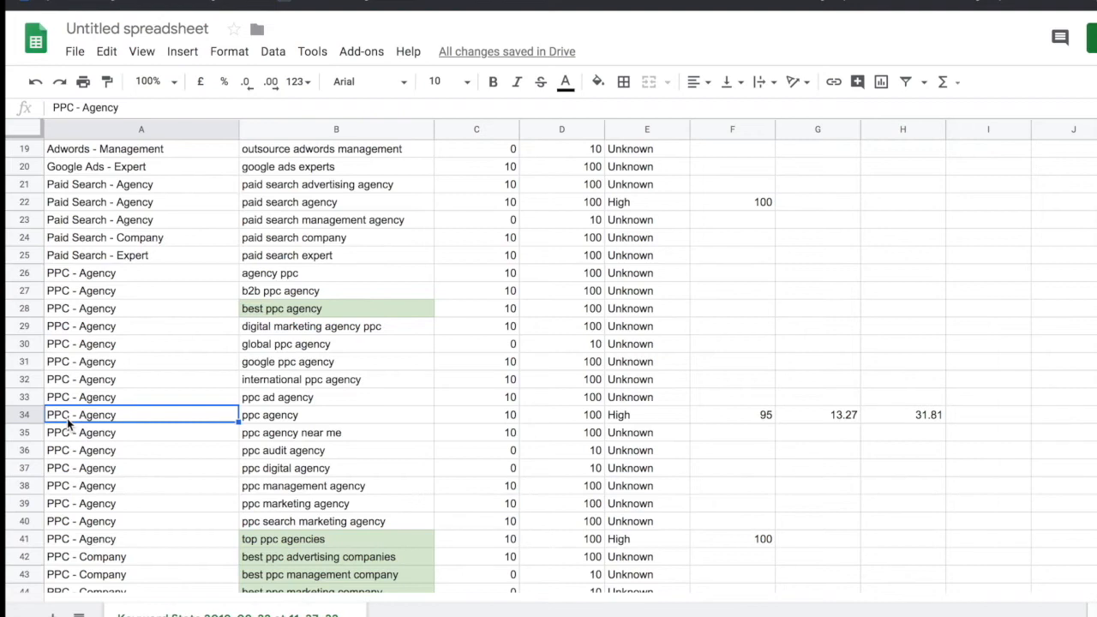
click(285, 398)
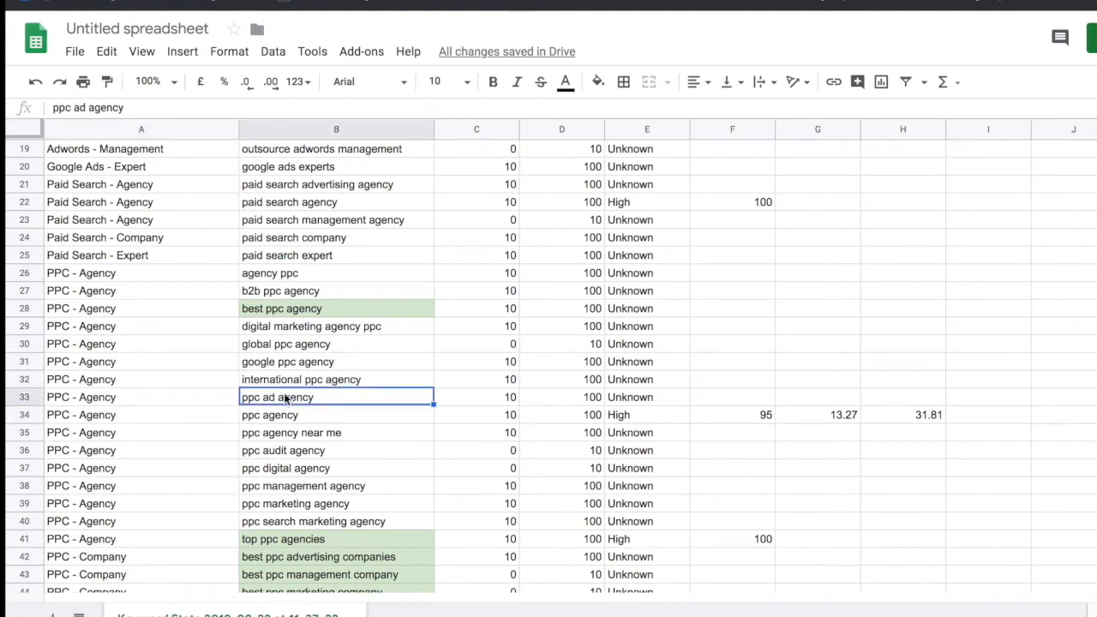
click(293, 416)
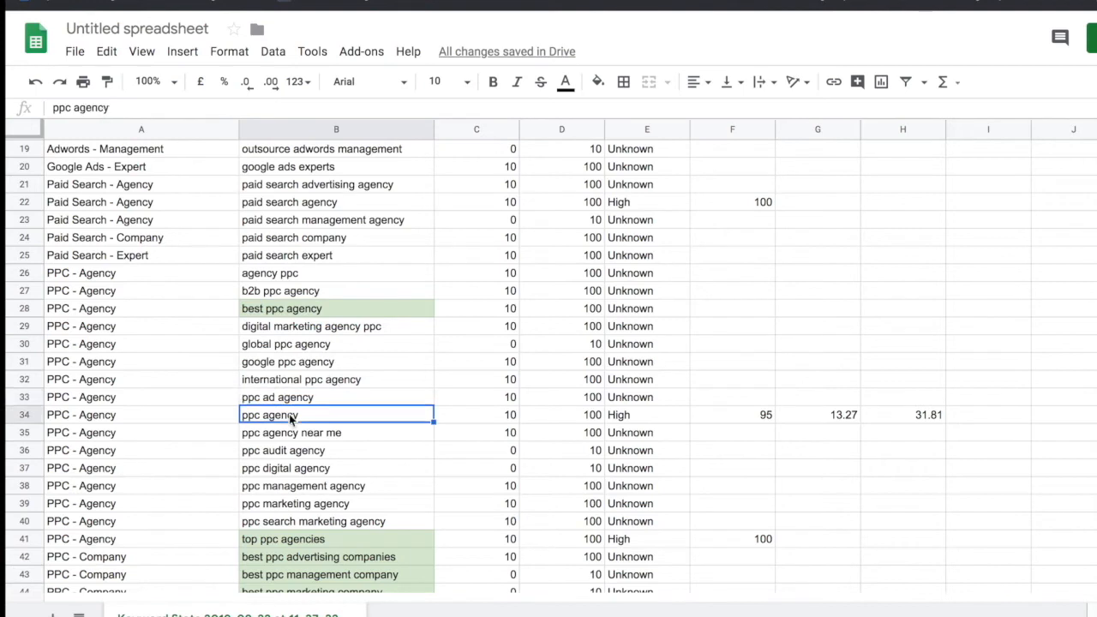
click(325, 468)
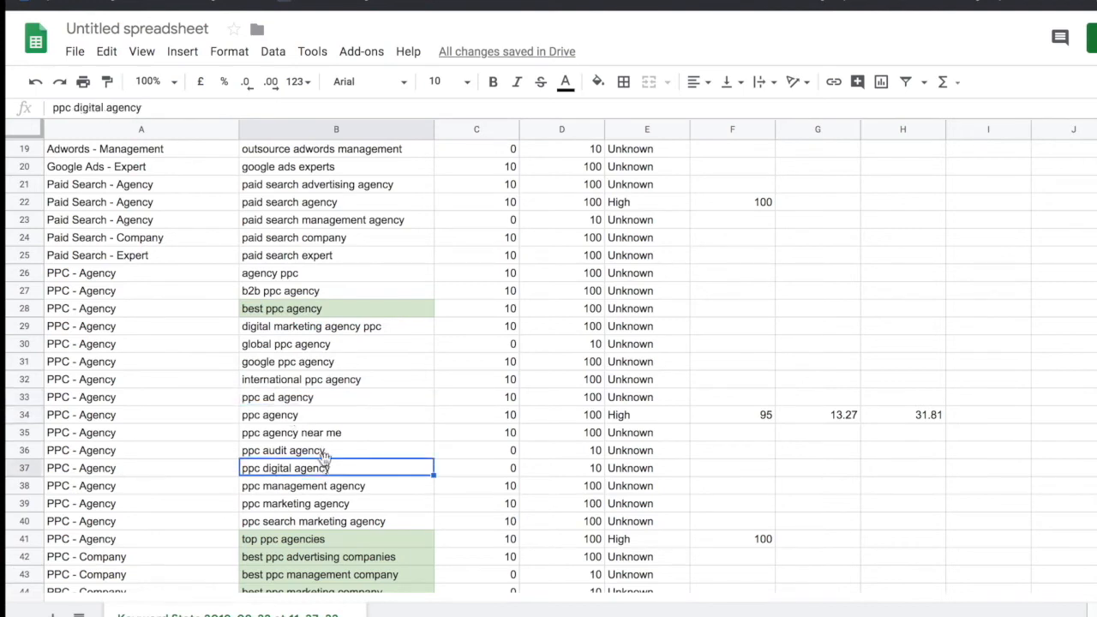
click(333, 452)
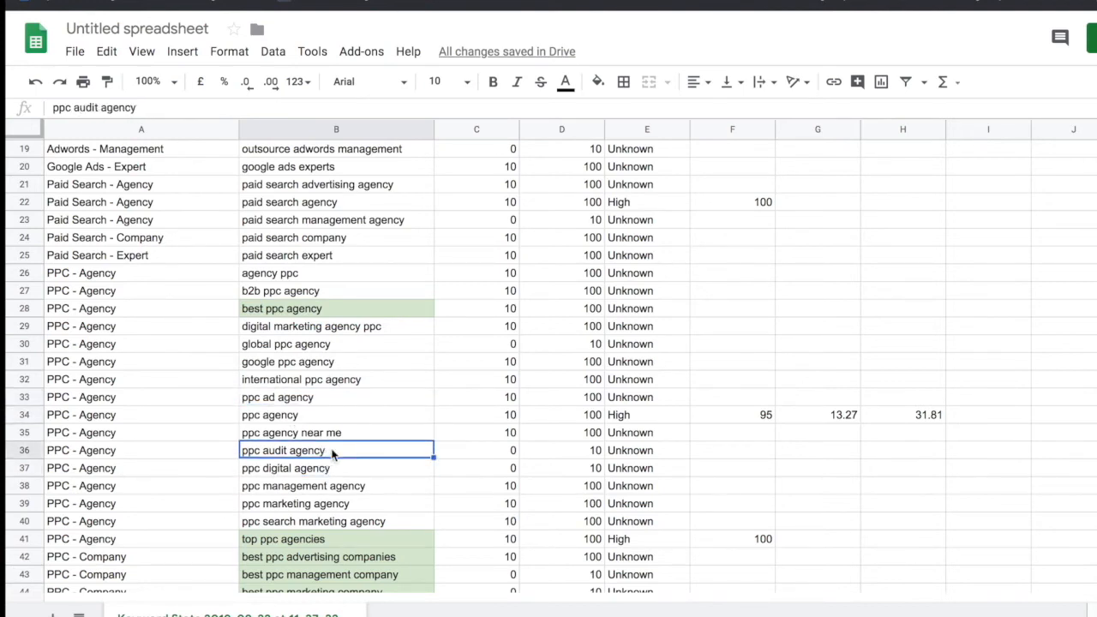
click(118, 455)
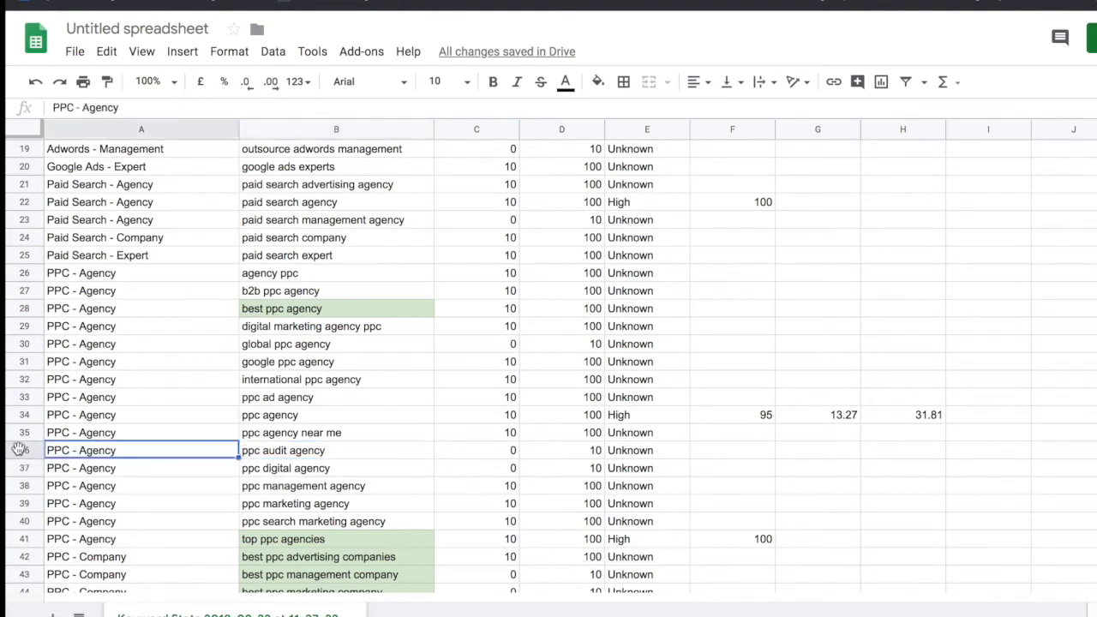
click(18, 450)
right_click(19, 449)
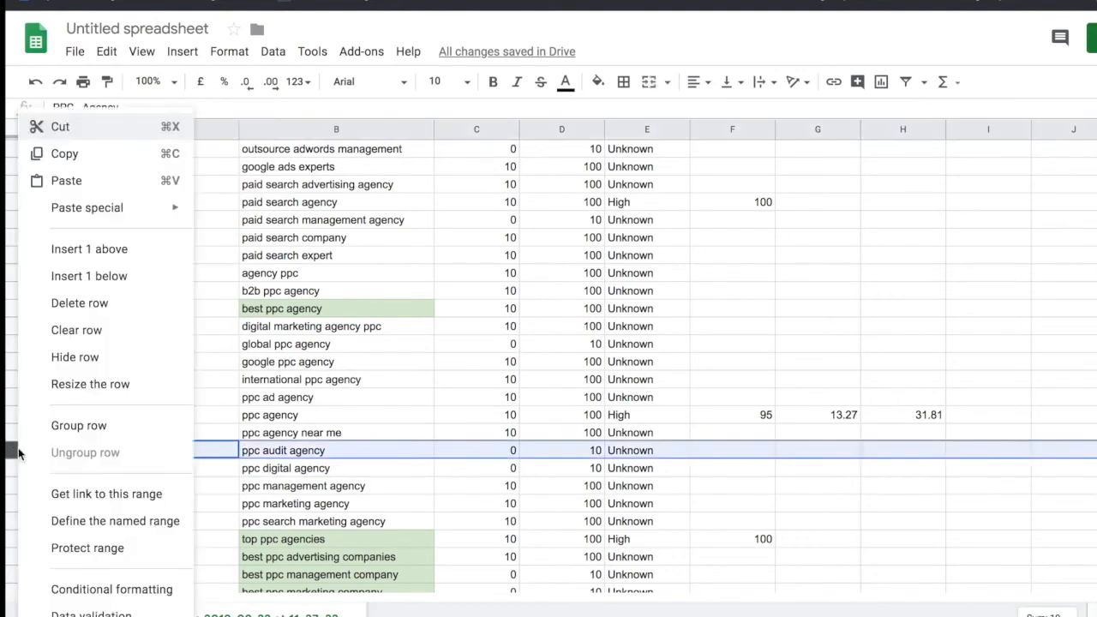
click(140, 317)
Check the remaining PPC ad groups against their keywords, from PPC - Agency down to PPC - Services.
click(289, 487)
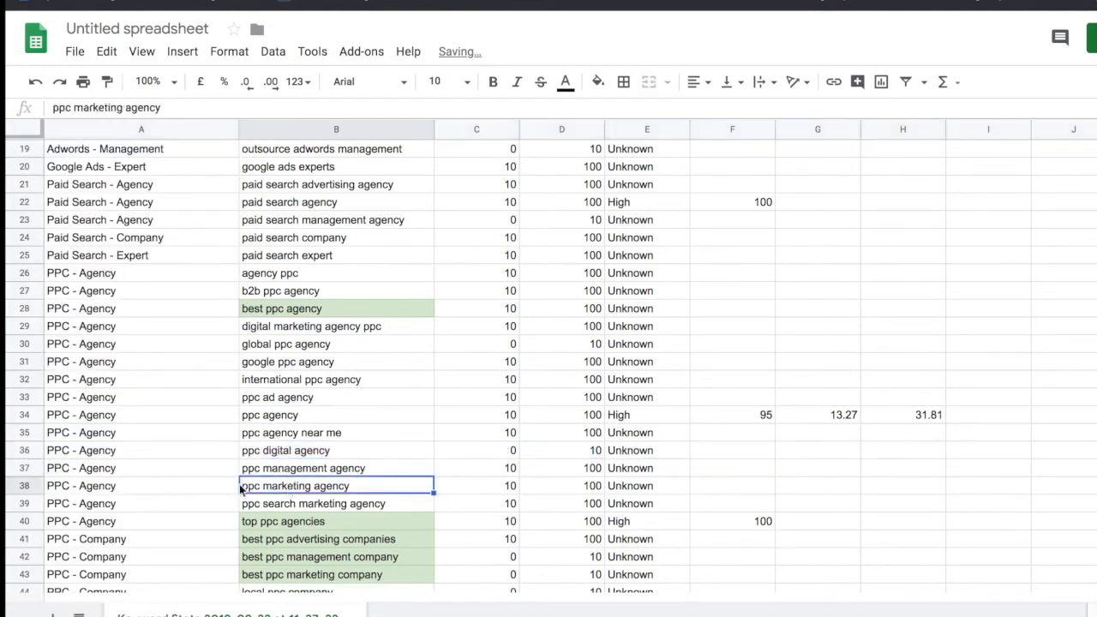
click(160, 485)
click(258, 486)
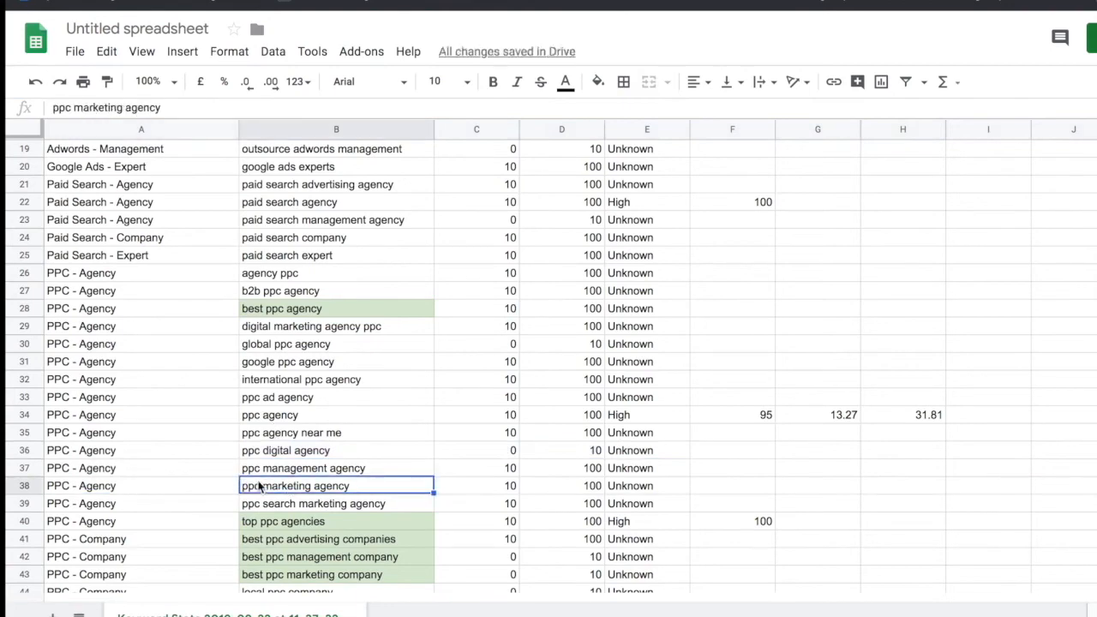
scroll(259, 486, down, 9)
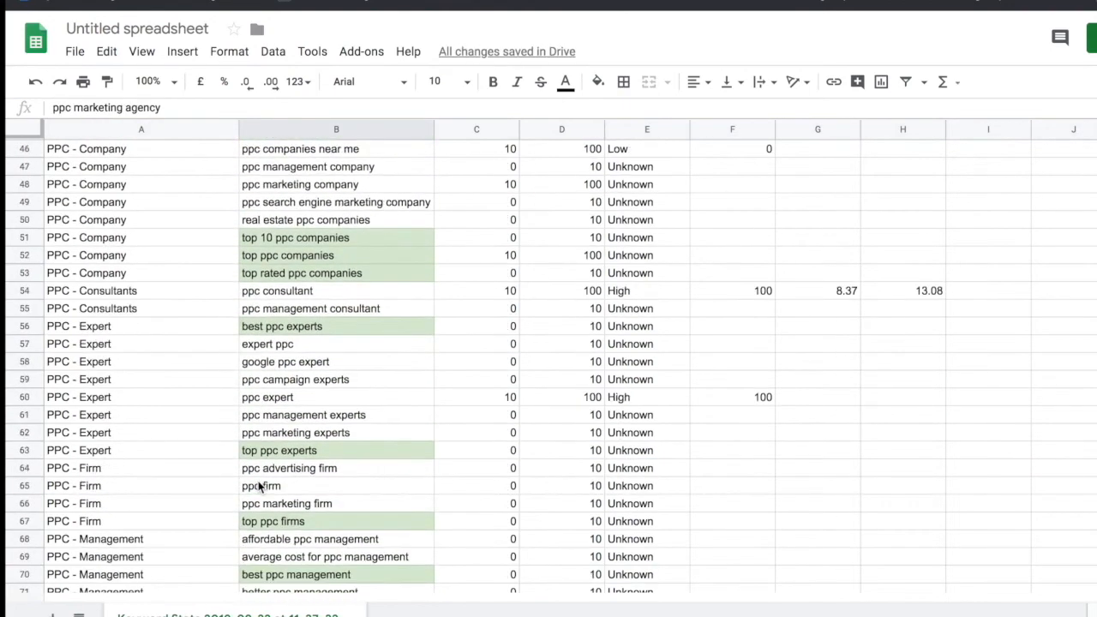
drag(115, 470, 115, 516)
click(261, 471)
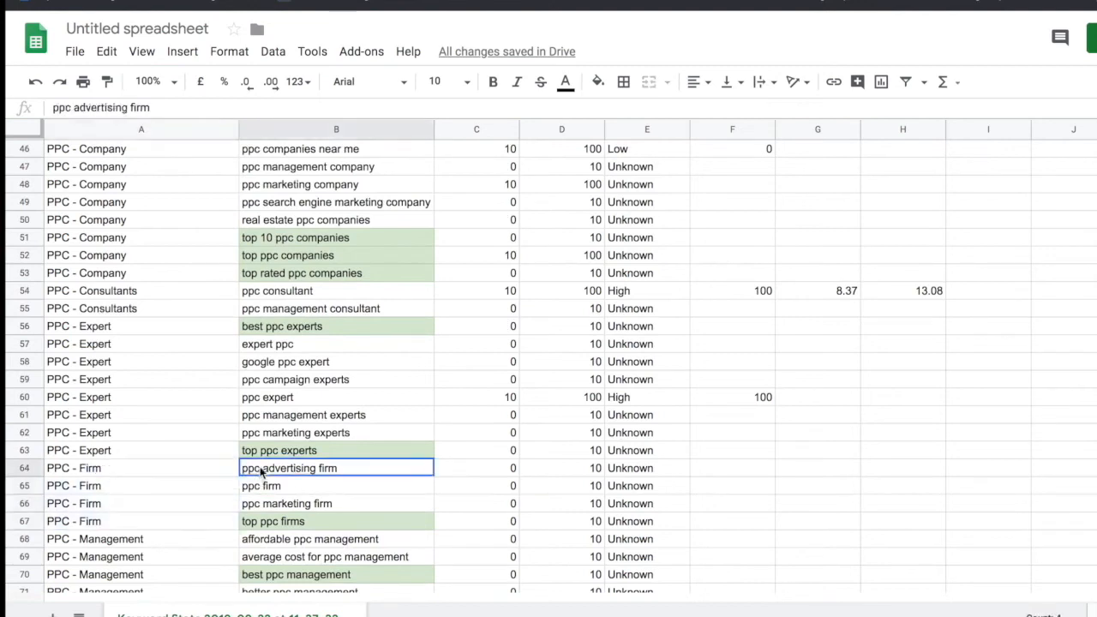
click(268, 510)
click(268, 527)
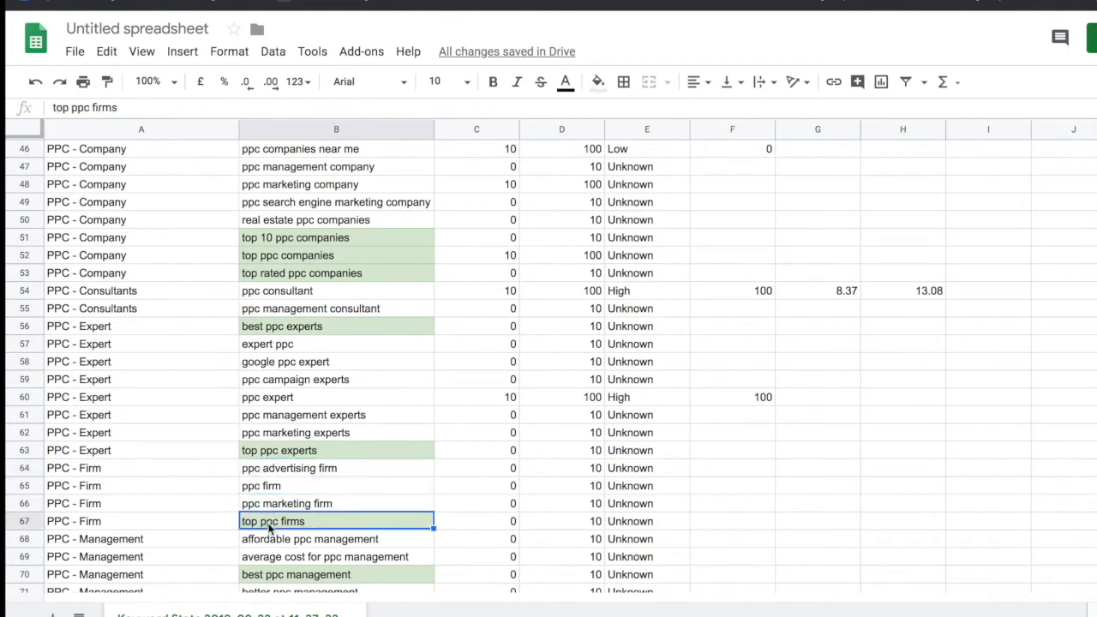
scroll(73, 501, down, 7)
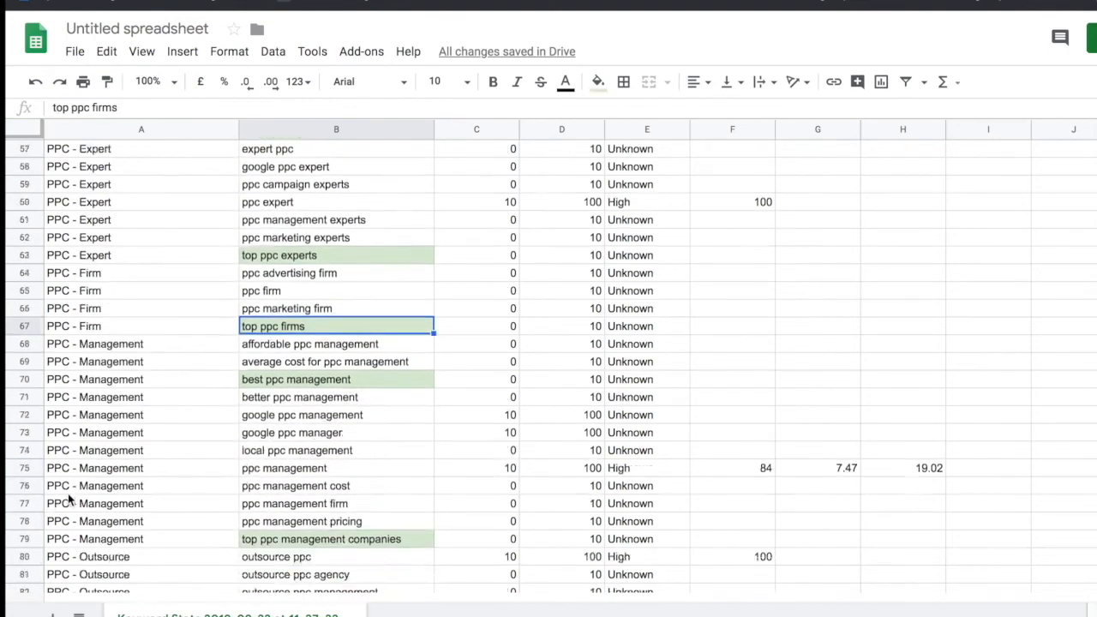
click(69, 509)
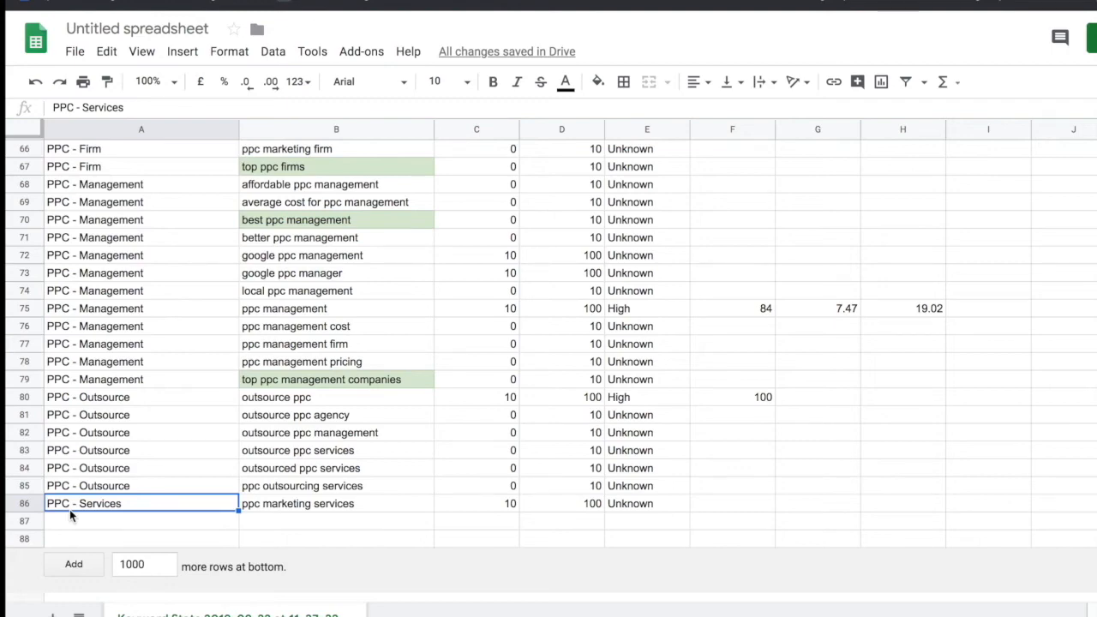
Insert a new column before AD GROUP and give it the header Campaign.
scroll(69, 509, up, 20)
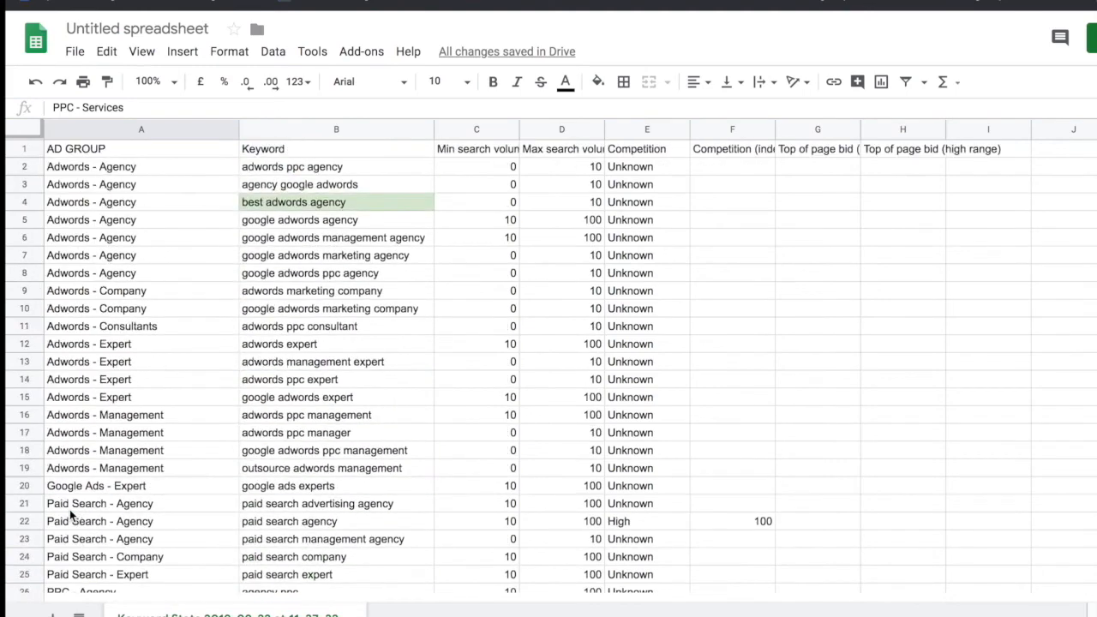
click(103, 130)
right_click(102, 130)
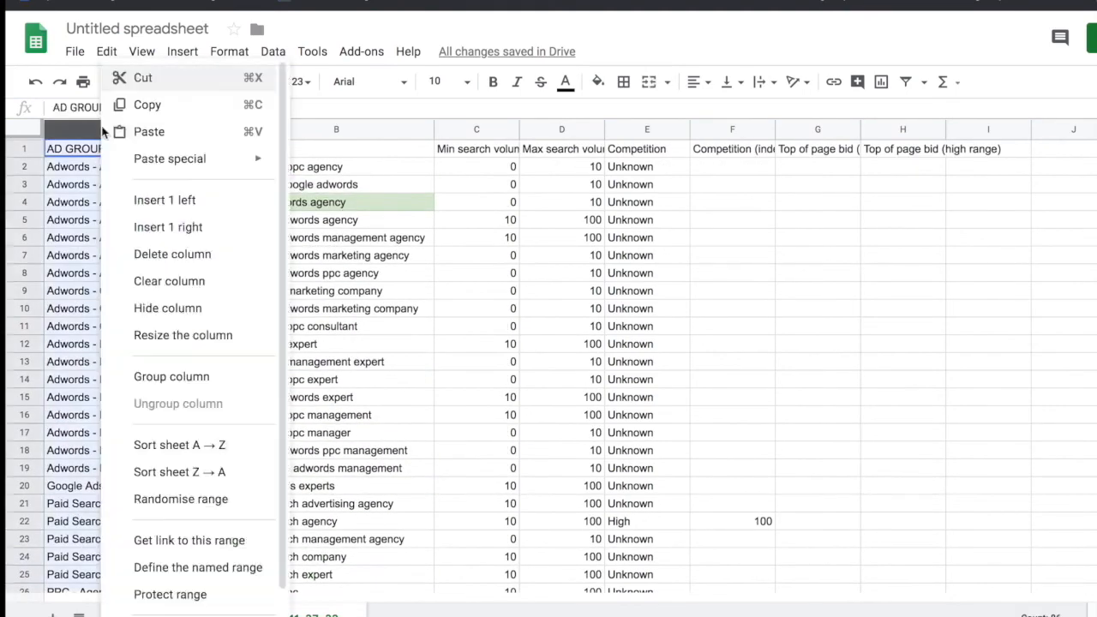
click(135, 200)
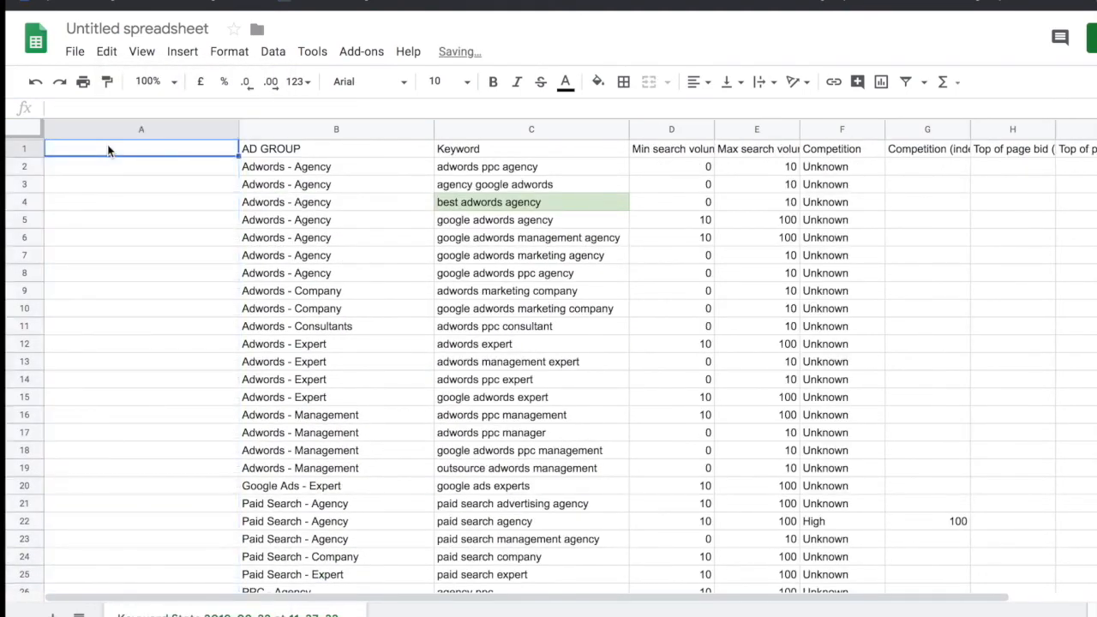
text(Campaign)
key(Return)
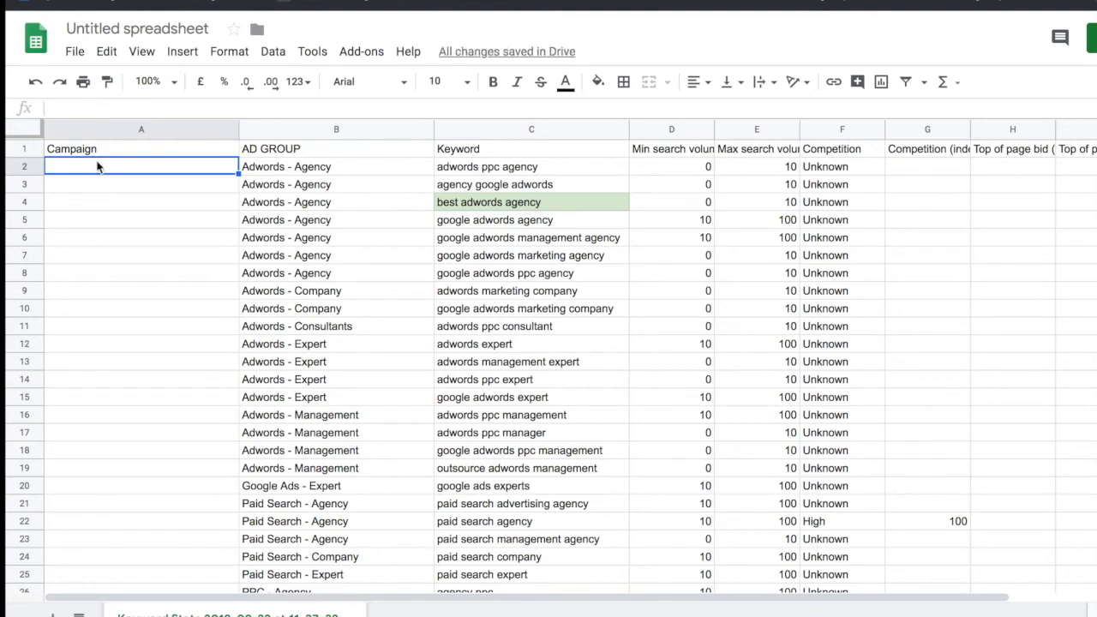
Enter Adwords - Lead Generation as the campaign name for the first keyword in A2.
text(Ad)
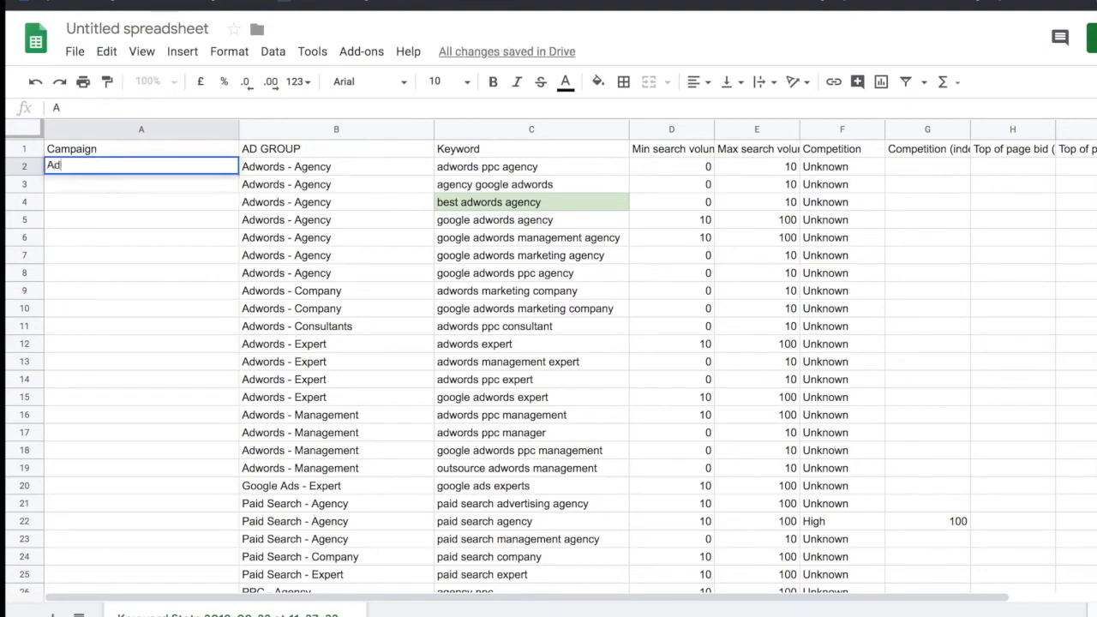
text(words -)
text(L)
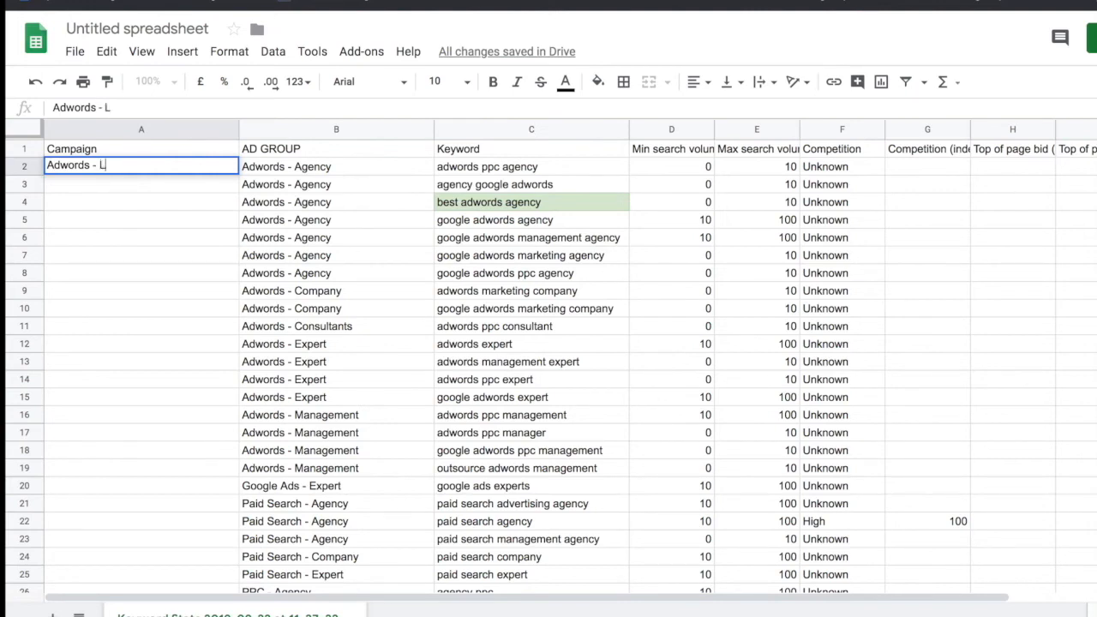
text(ead Generation)
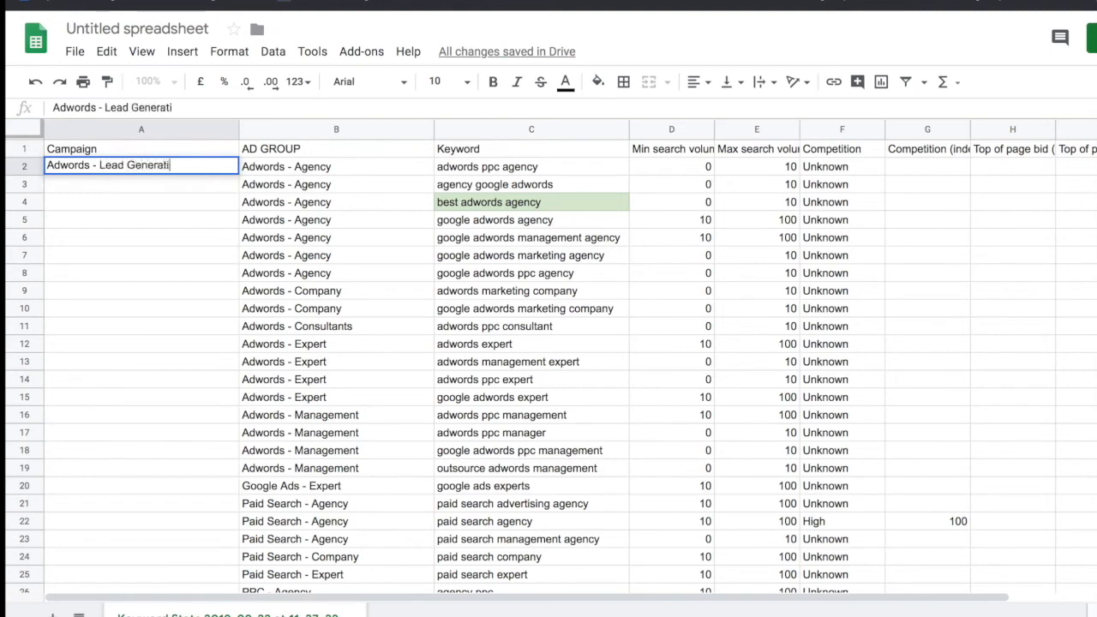
key(Return)
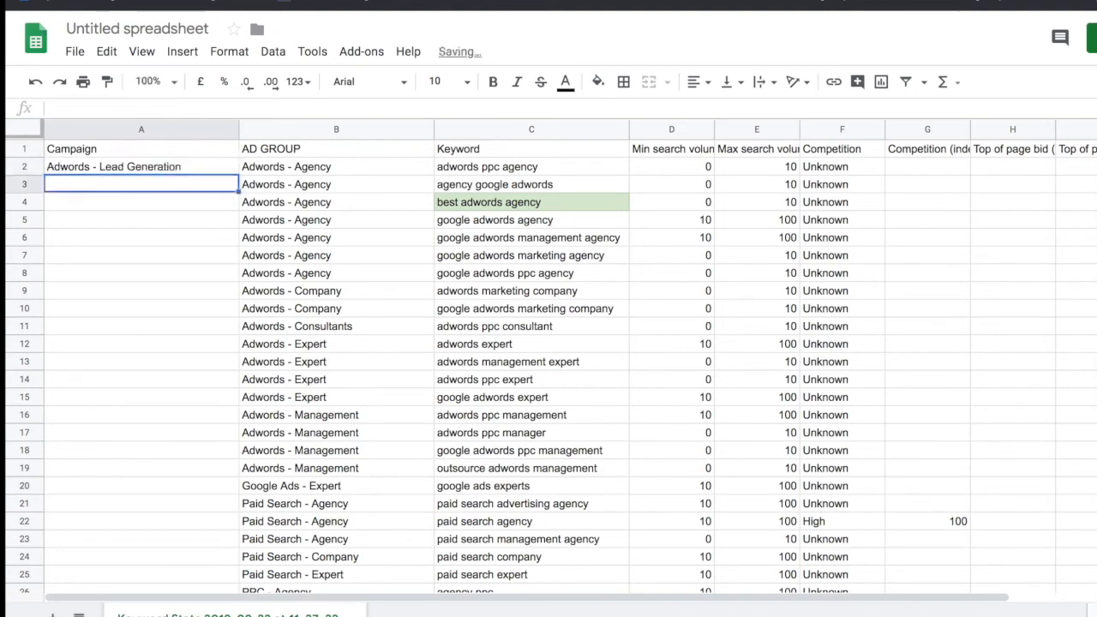
Fill the campaign name from A2 down to the last keyword row.
click(113, 168)
drag(239, 174, 214, 512)
scroll(143, 331, up, 13)
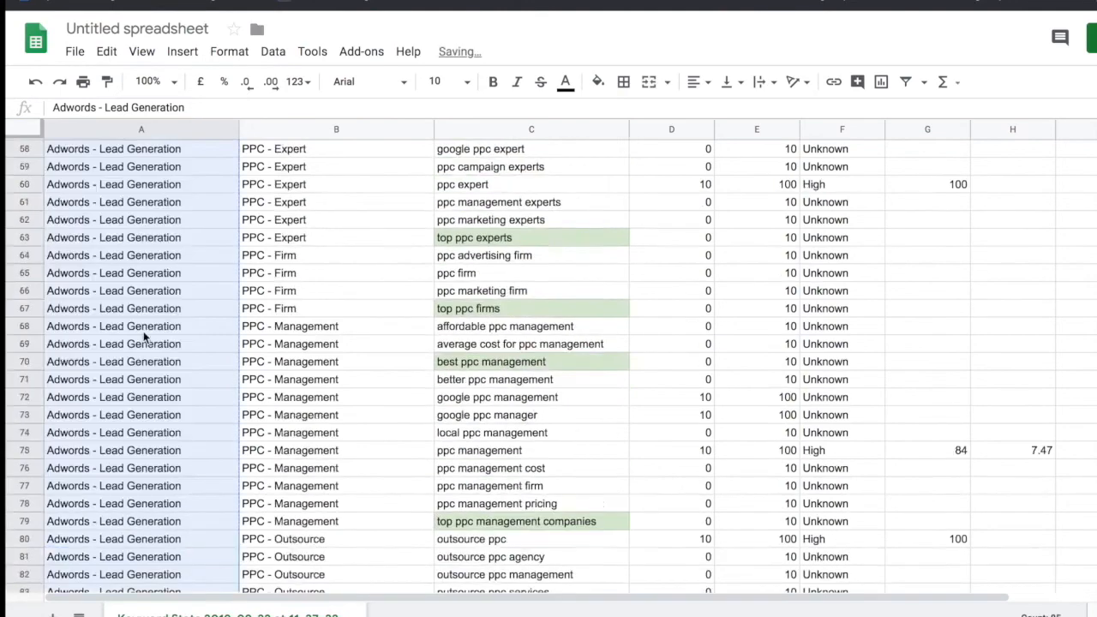
Examine the campaign, ad group and keyword hierarchy, including the keywords of the Adwords - Expert ad group.
drag(143, 165, 137, 451)
drag(335, 172, 310, 468)
drag(310, 180, 465, 169)
drag(322, 344, 317, 399)
click(451, 345)
drag(451, 348, 451, 409)
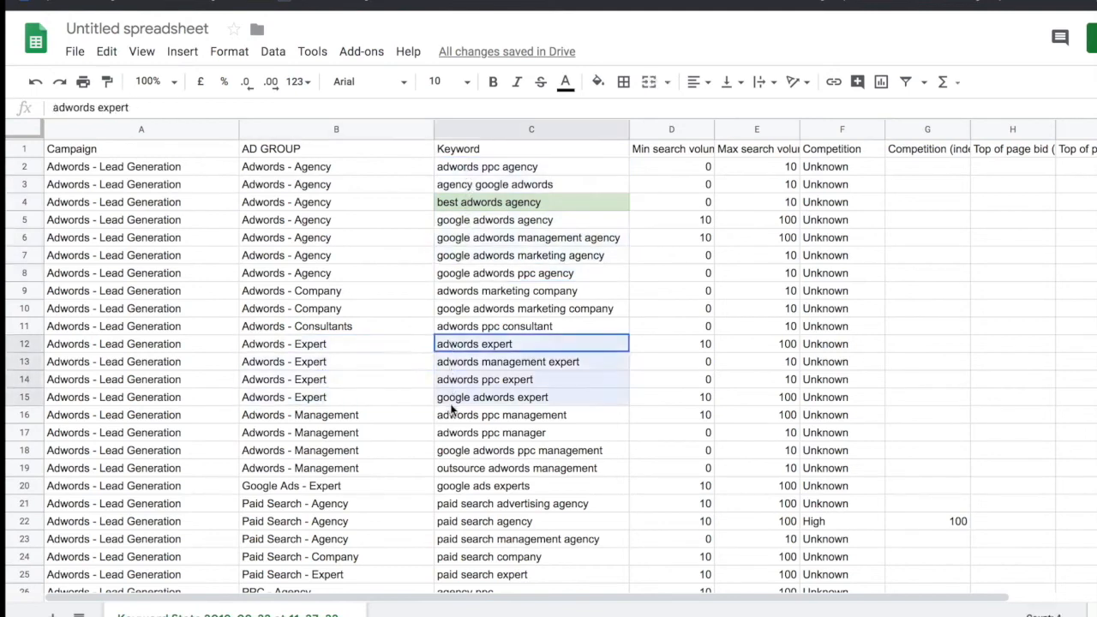